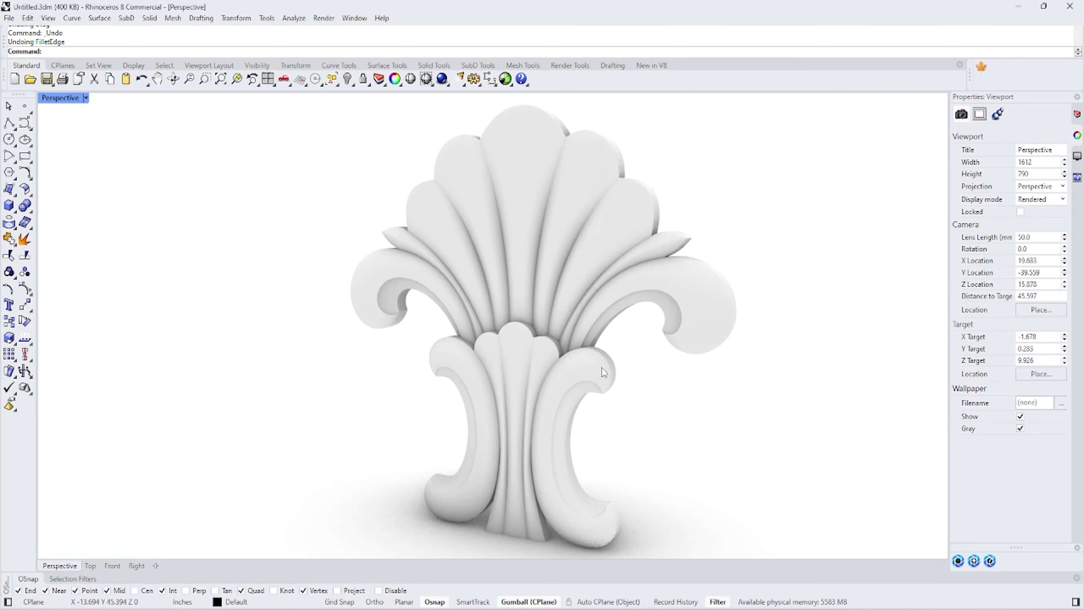
Step: Orbit and zoom in to inspect the finished acanthus relief side-on, then save the file
right_click_drag(601, 368, 615, 356)
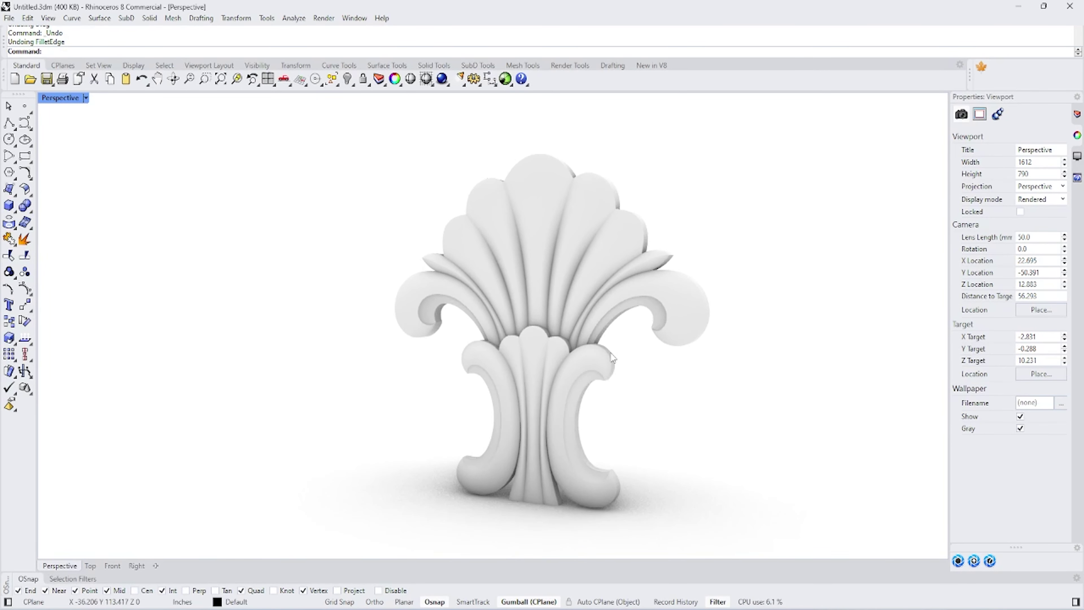
scroll(615, 357, "up", 2)
key("ctrl+s")
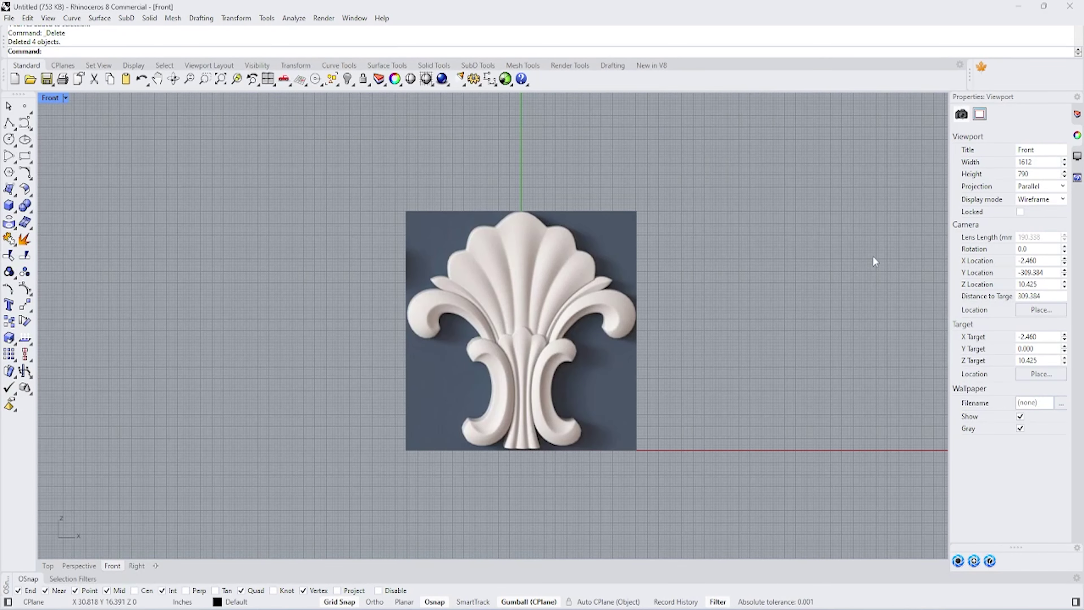
Step: Draw a vertical polyline through the reference ornament's centre, from above the ornament to below it
scroll(516, 265, "up", 2)
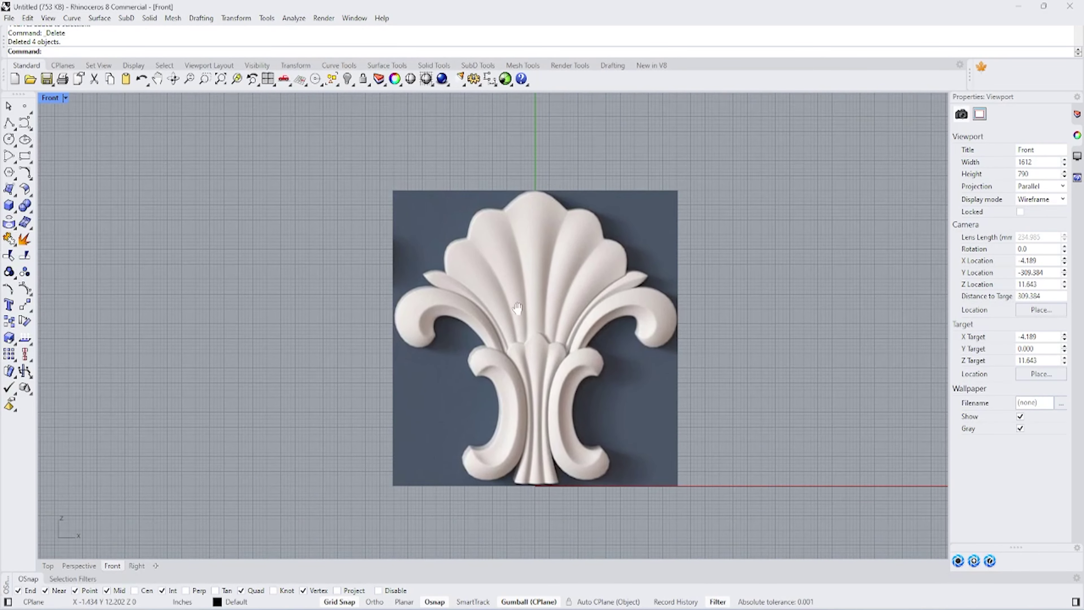
scroll(516, 264, "up", 3)
scroll(517, 265, "up", 1)
scroll(515, 266, "down", 2)
left_click(8, 124)
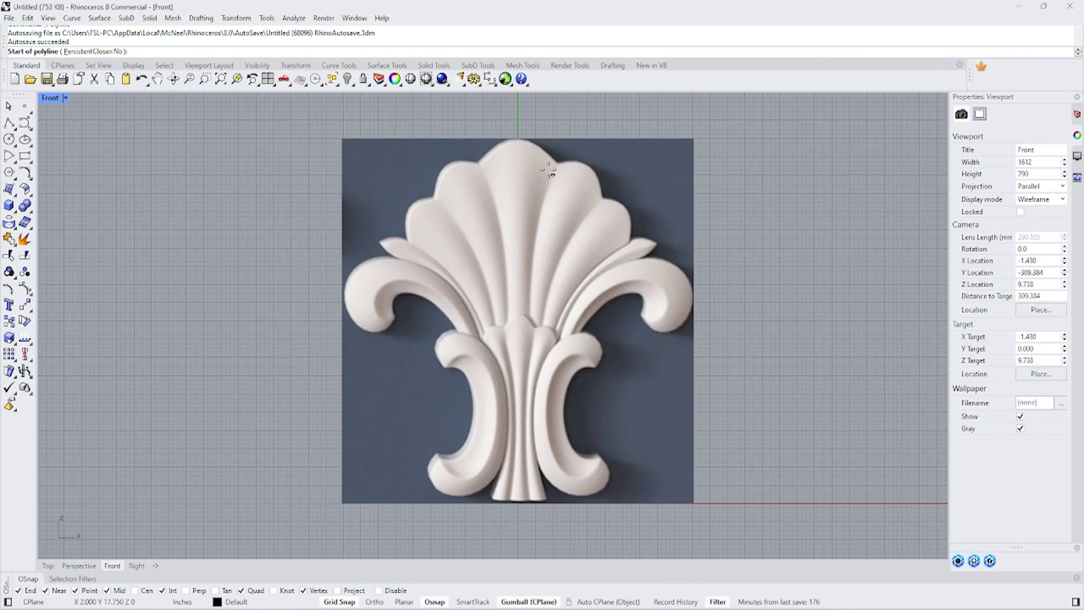
left_click(518, 139)
left_click(518, 504)
scroll(518, 406, "down", 3)
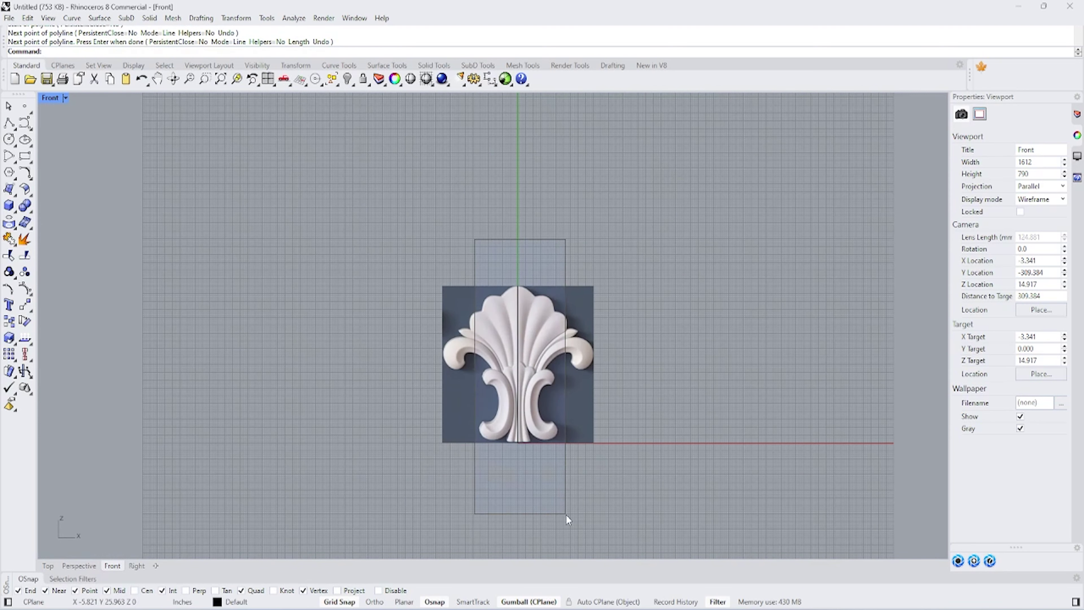
left_click(518, 524)
key("Return")
Step: Set the centre line's display colour to Red
left_click(1025, 187)
left_click(402, 247)
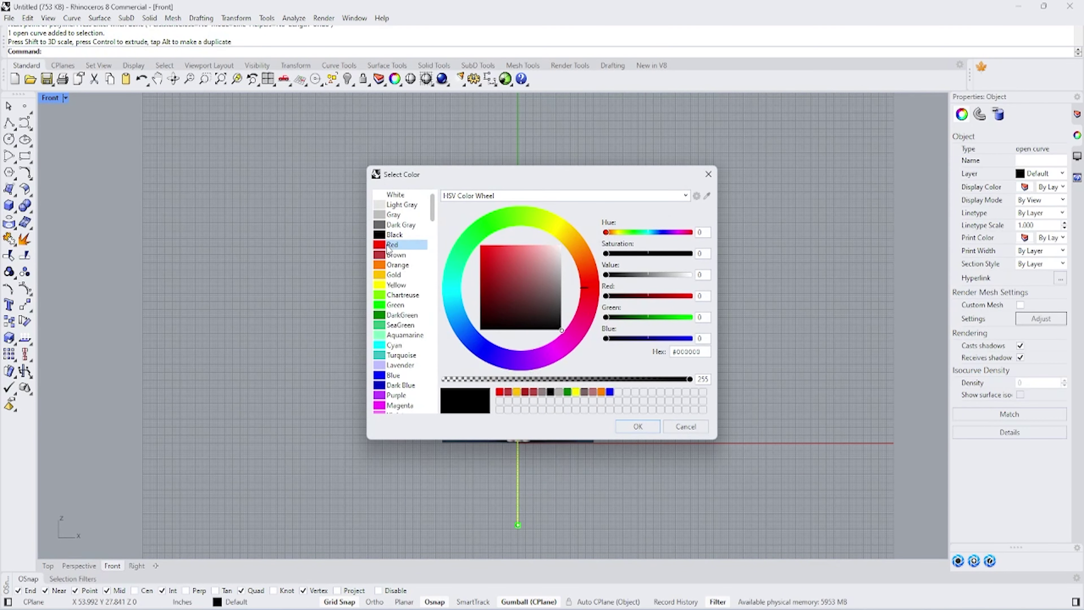
left_click(639, 426)
left_click(418, 259)
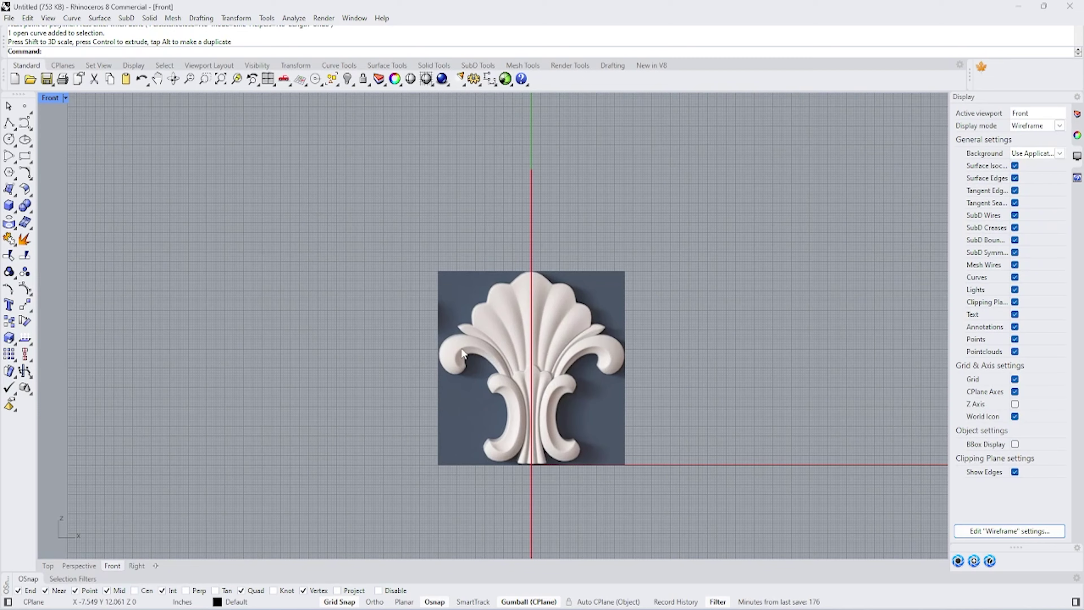
Step: Make Layer 01 the current layer
scroll(509, 322, "down", 2)
left_click(1077, 113)
left_click(973, 182)
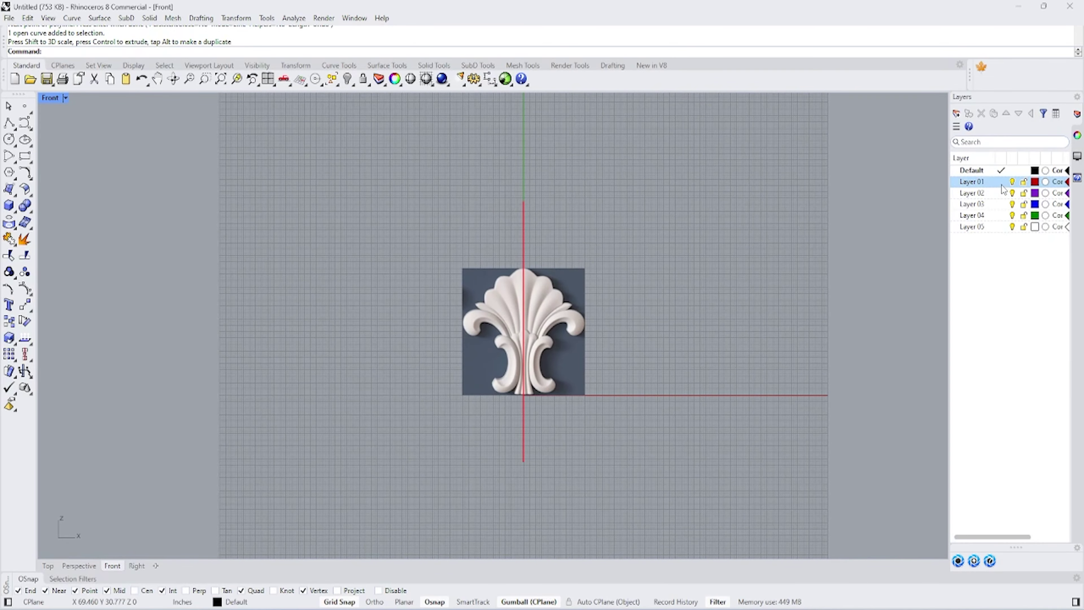
scroll(534, 286, "up", 3)
scroll(534, 285, "up", 2)
scroll(496, 265, "down", 2)
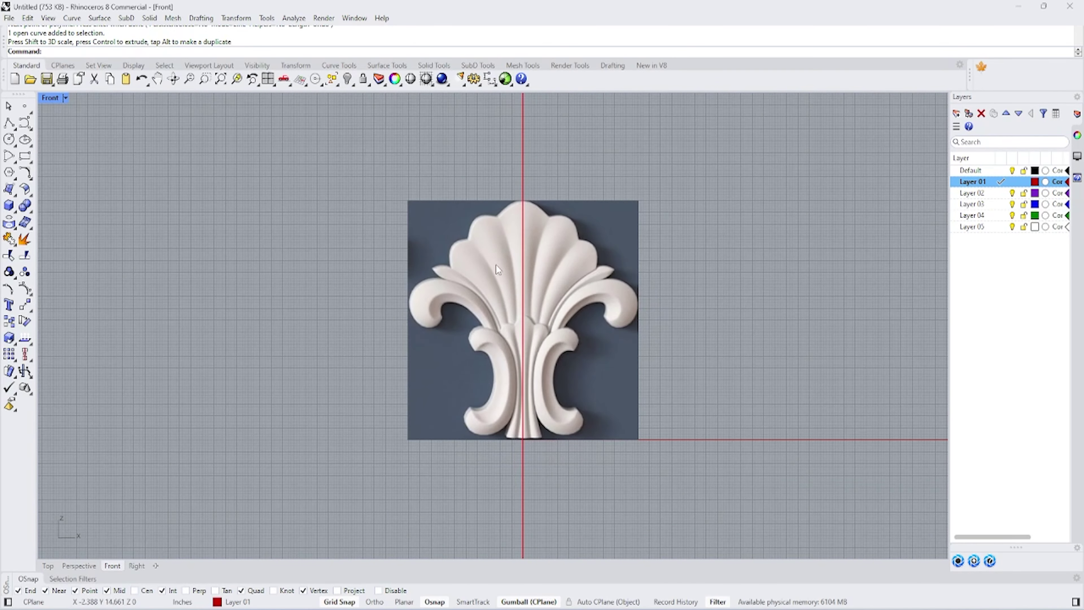
scroll(484, 274, "up", 2)
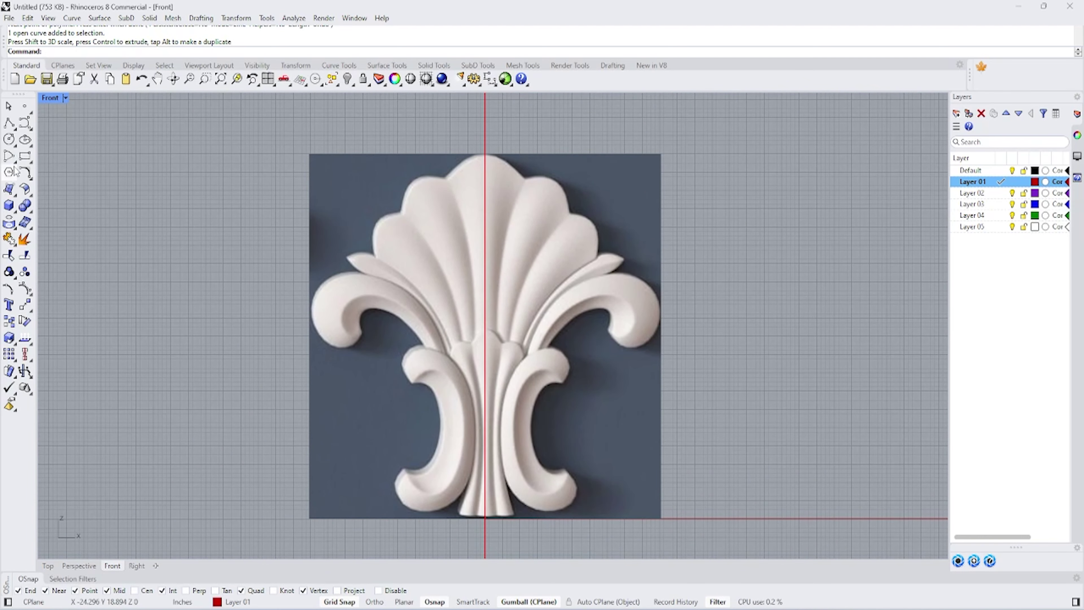
Step: Draw a three-point arc spanning the top lobe, with its peak at the lobe's crest
left_click(30, 177)
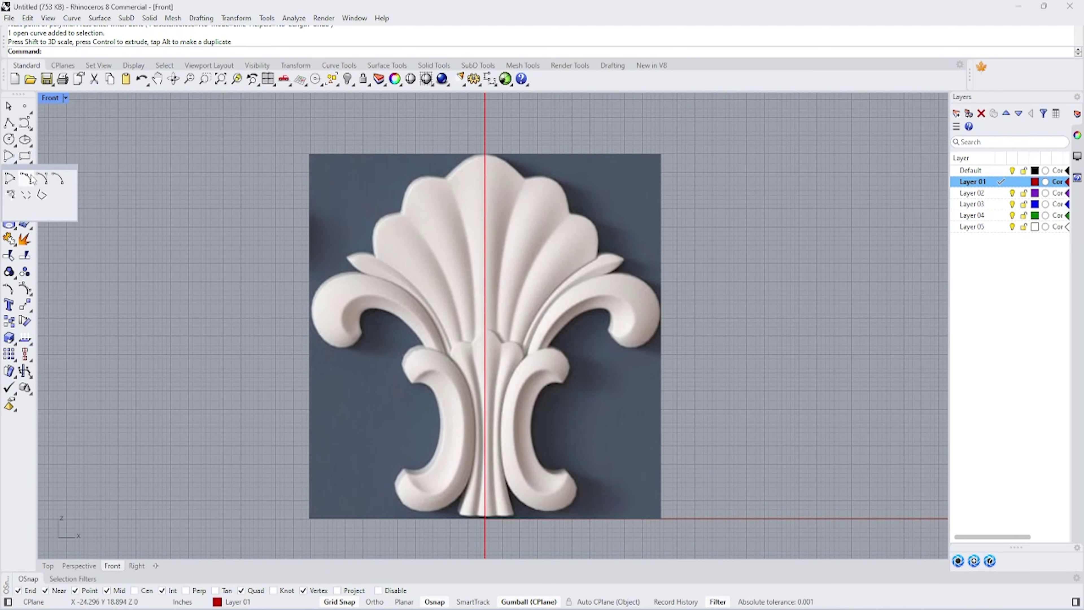
scroll(508, 184, "up", 3)
left_click(361, 177)
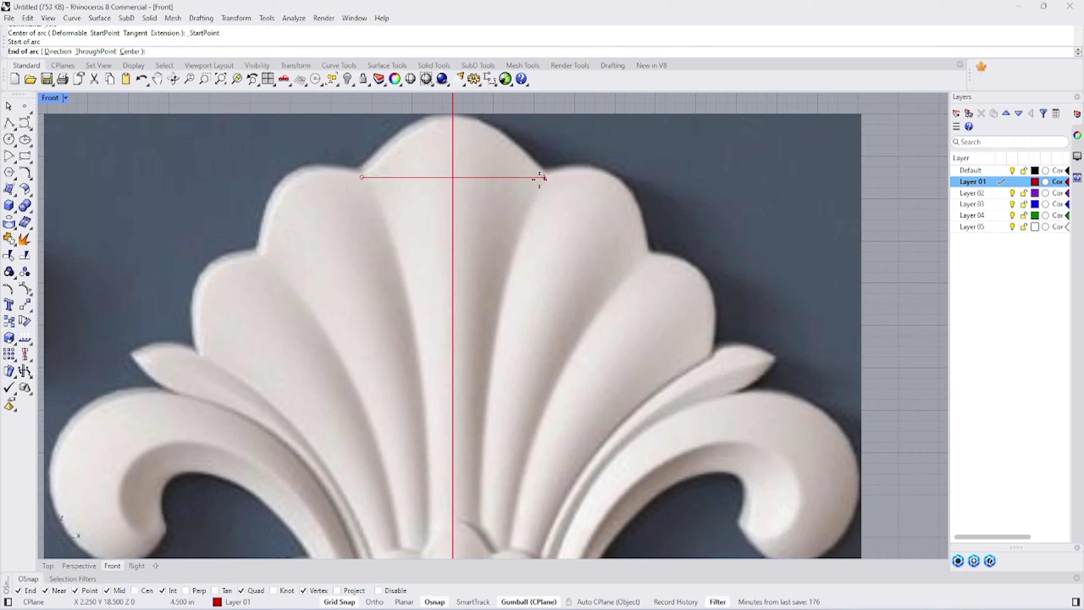
left_click(544, 177)
left_click(474, 134)
left_click(384, 230)
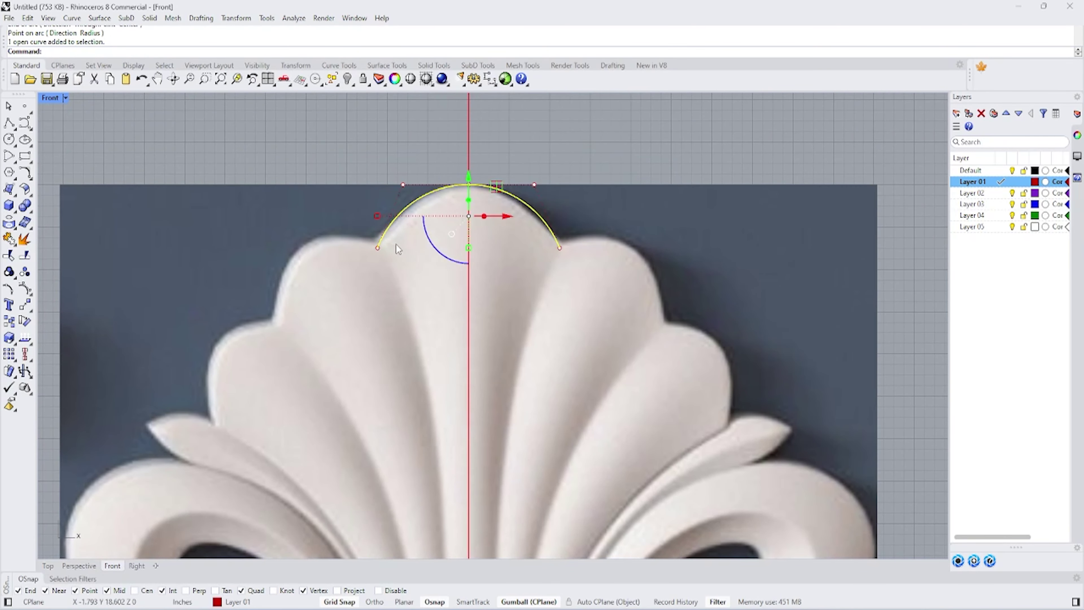
Step: Turn off Grid Snap, test-move the arc's three top control points, then undo the change
left_click(340, 601)
scroll(315, 269, "up", 3)
left_click_drag(299, 237, 670, 300)
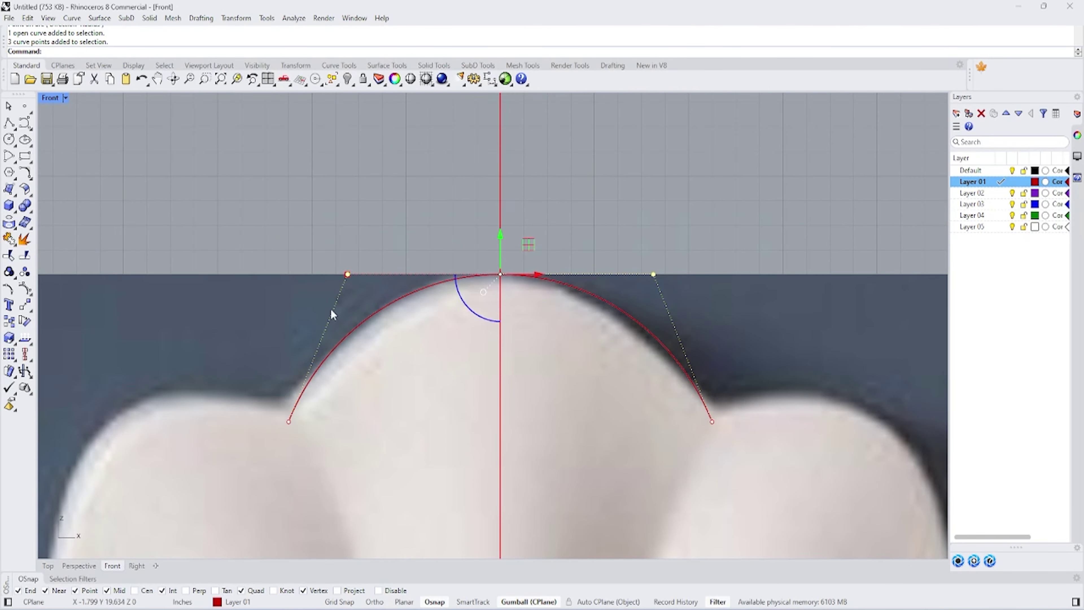
left_click_drag(358, 279, 362, 273)
key("ctrl+z")
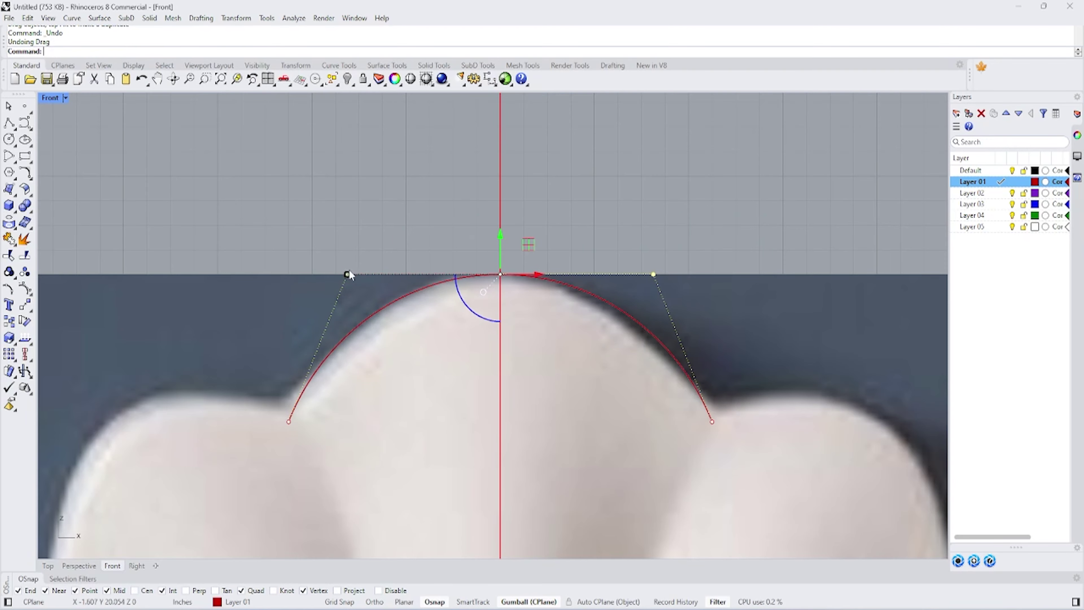
left_click_drag(261, 203, 694, 314)
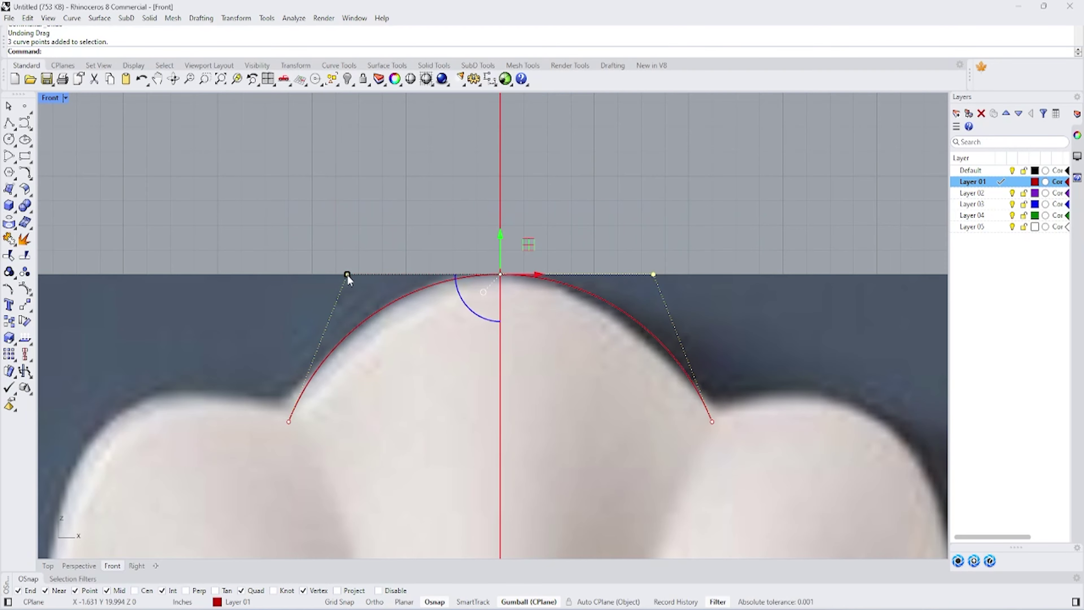
scroll(747, 226, "down", 3)
key("Escape")
scroll(648, 283, "up", 1)
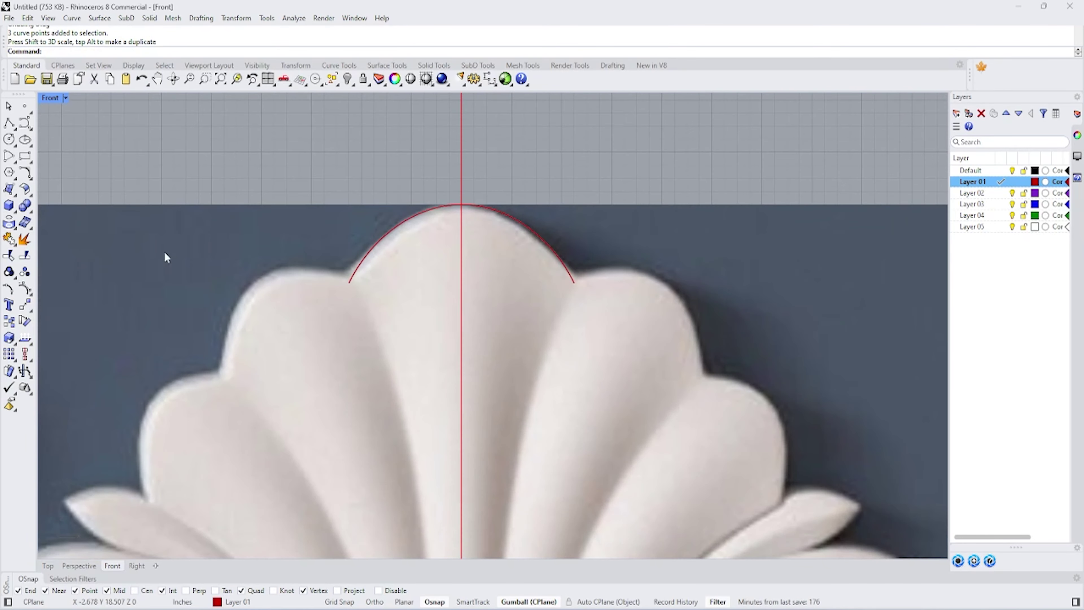
Step: Draw a trial second arc toward the next lobe, then undo it
left_click(29, 177)
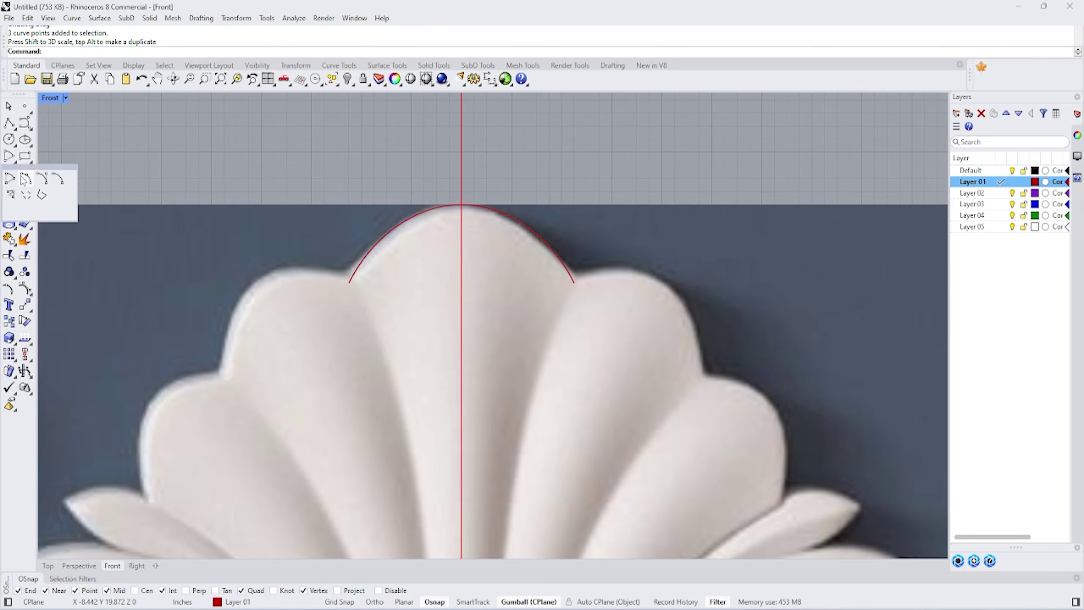
left_click(575, 281)
left_click(703, 380)
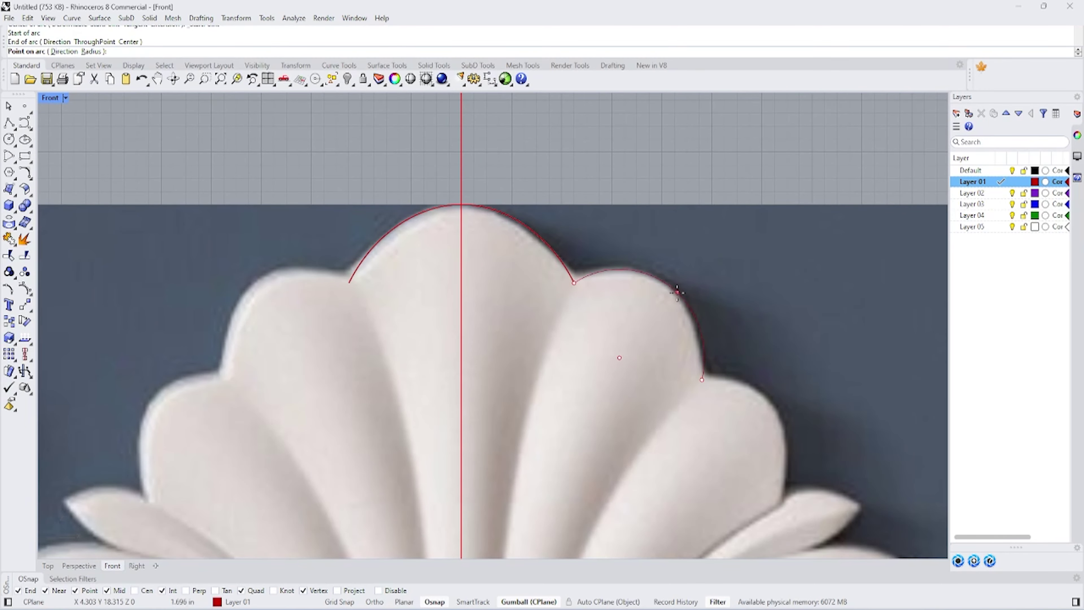
left_click(673, 292)
key("ctrl+z")
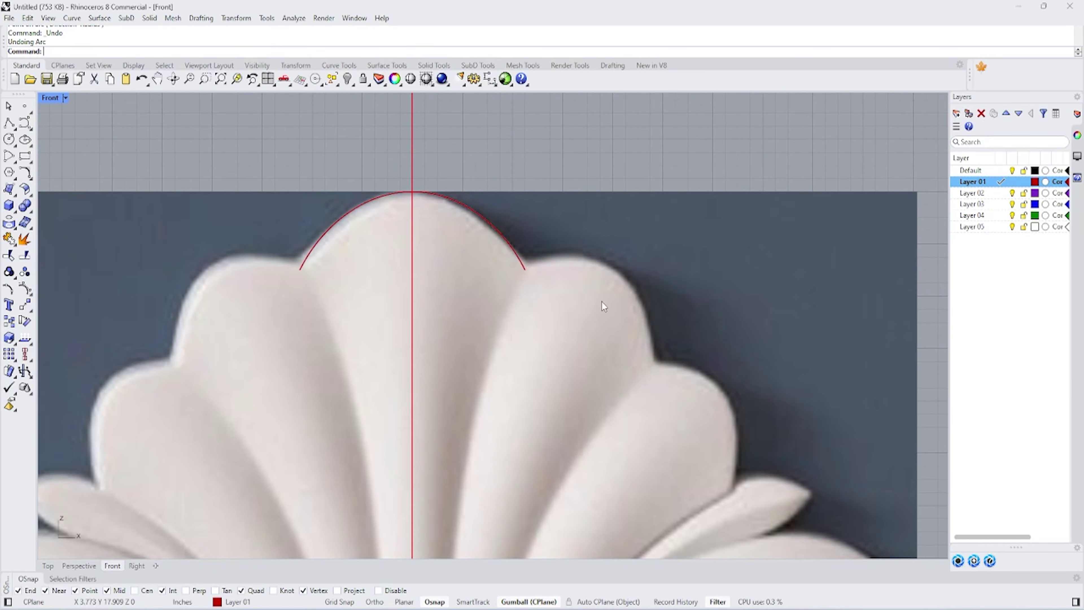
Step: Trace the second lobe with an interpolated curve starting from the arc's right end
left_click(25, 139)
left_click(41, 130)
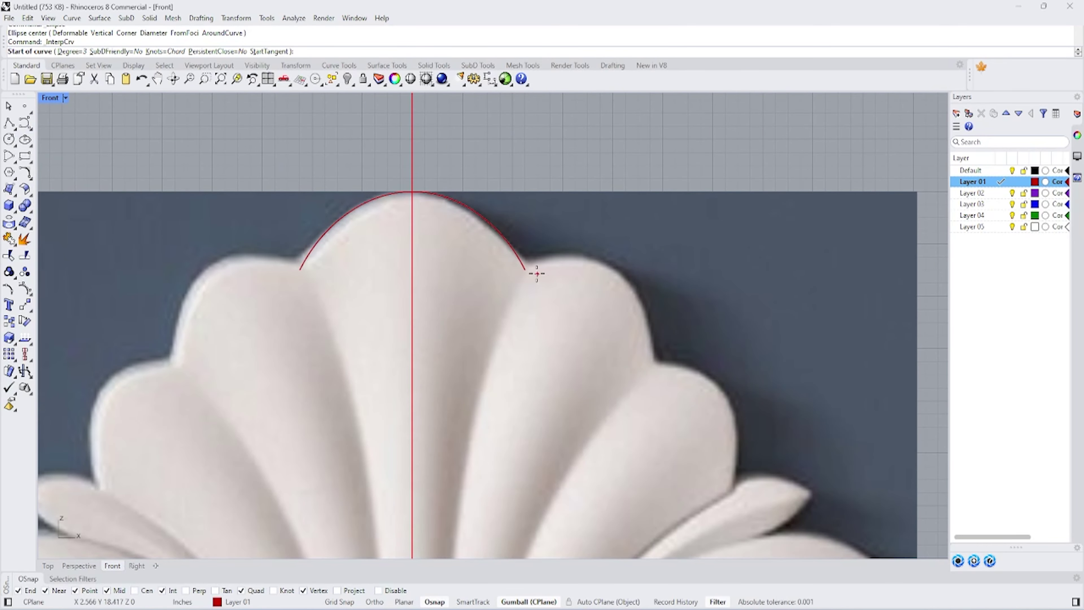
left_click(526, 270)
left_click(564, 257)
left_click(635, 288)
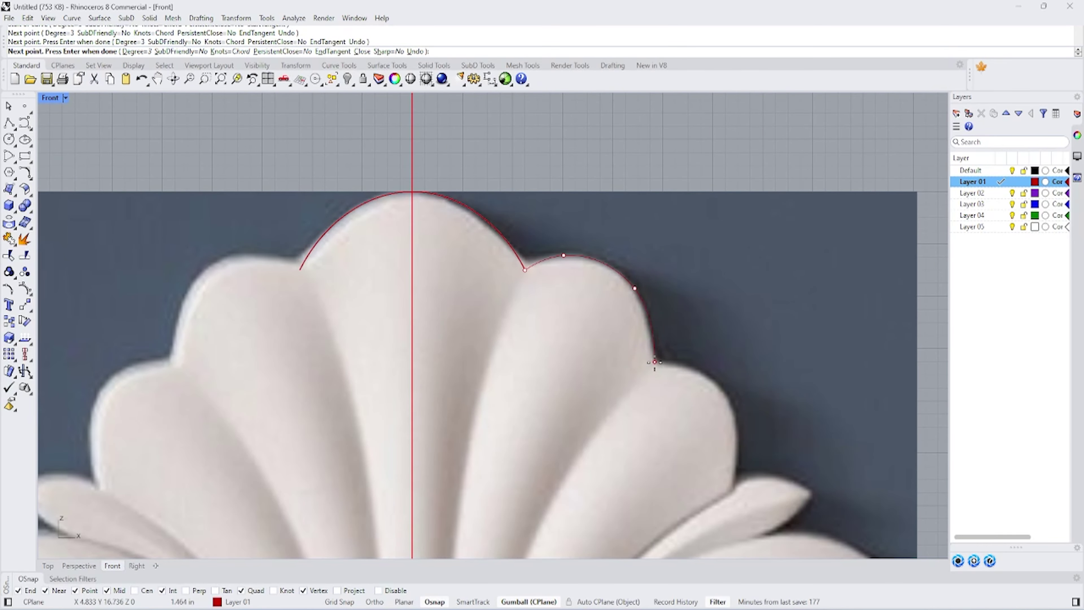
left_click(655, 361)
key("Return")
Step: Trace the third lobe with a curve down to where it meets the leaf
right_click_drag(659, 369, 585, 256)
key("Return")
left_click(582, 253)
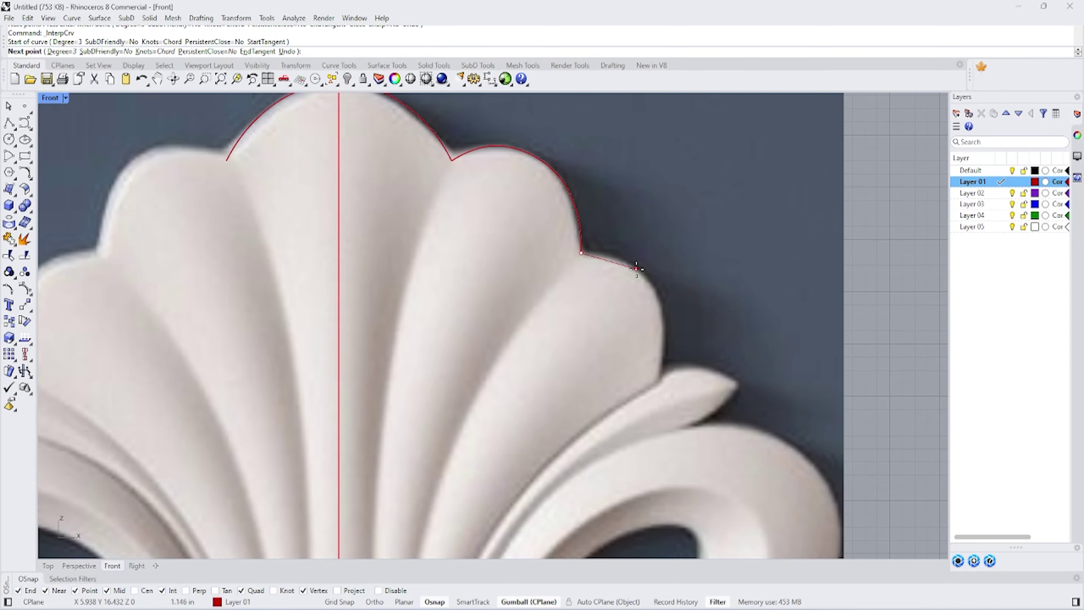
left_click(648, 279)
left_click(659, 381)
key("Return")
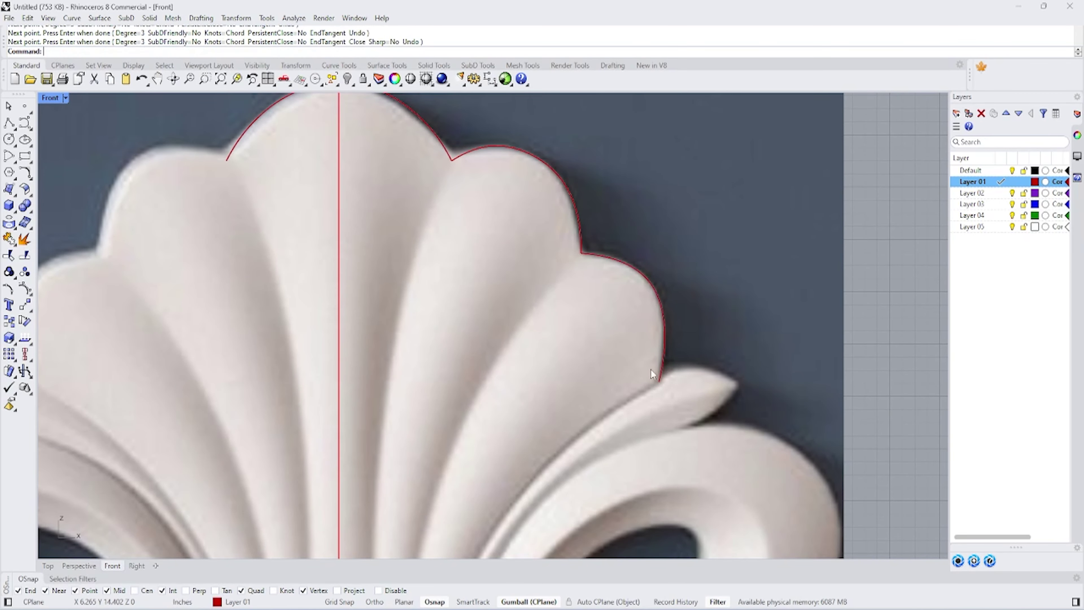
Step: Trace the leaf's top edge with a curve ending at the leaf tip
scroll(650, 370, "down", 3)
key("Return")
scroll(636, 320, "up", 4)
left_click(631, 319)
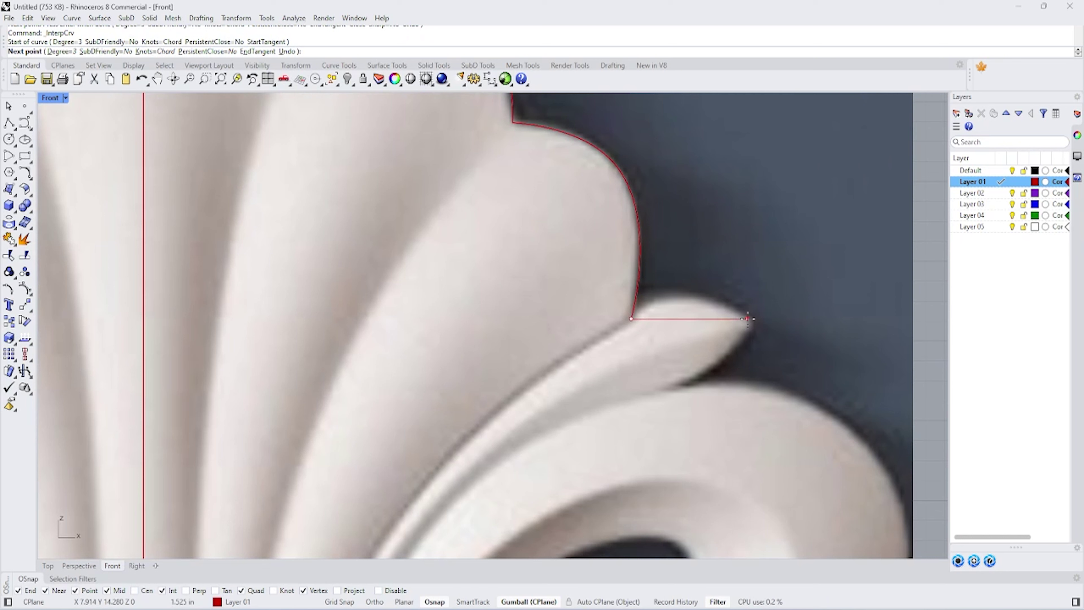
left_click(691, 296)
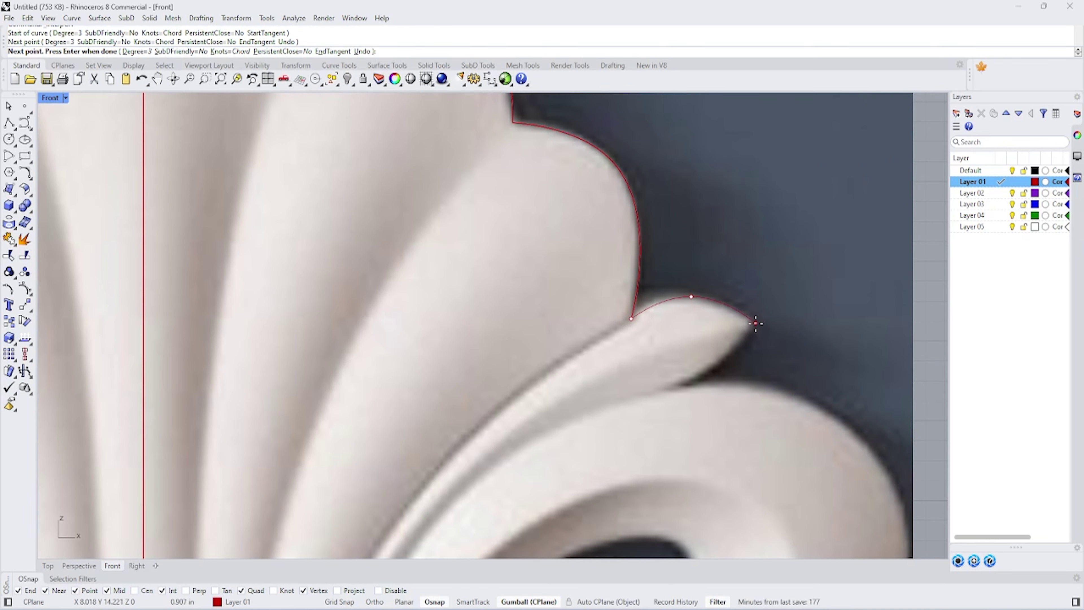
left_click(756, 323)
key("Return")
key("Return")
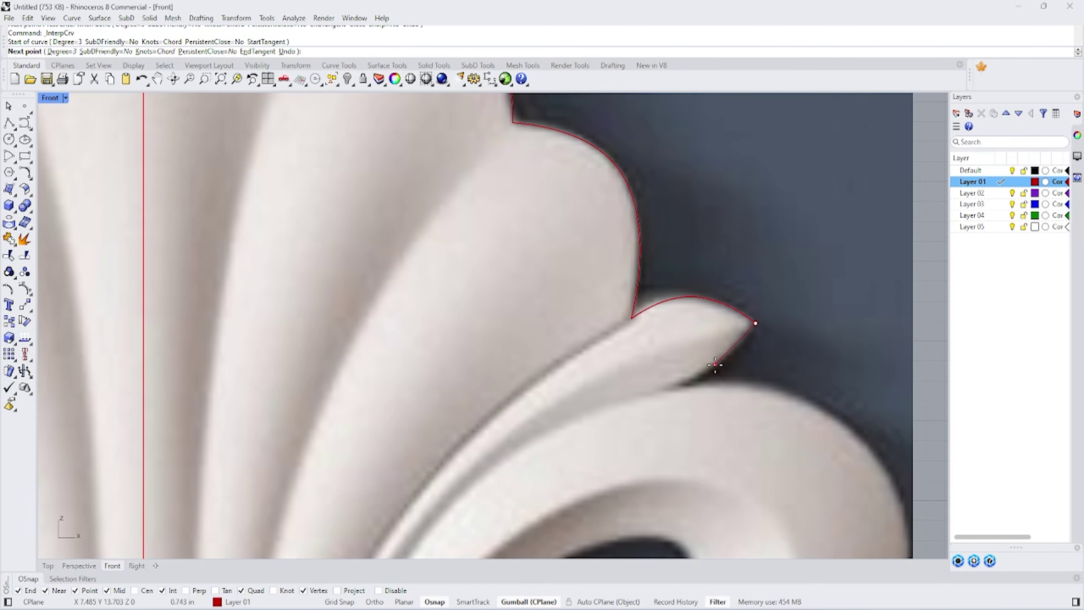
Step: Trace the scroll's outer edge with a curve running from the leaf tip around the scroll
left_click(715, 365)
left_click(671, 390)
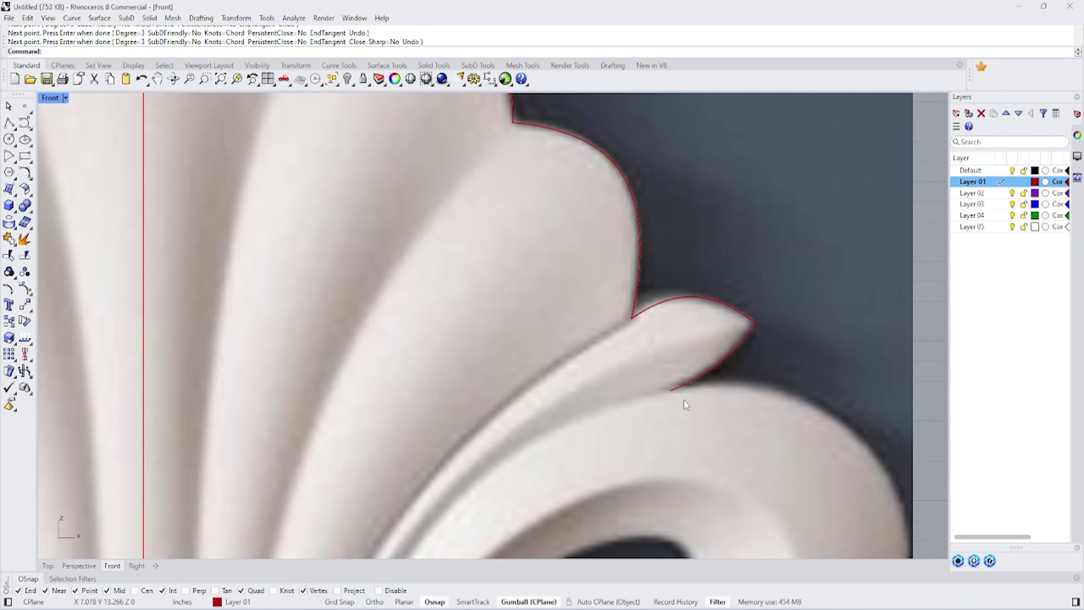
left_click(776, 382)
scroll(772, 367, "down", 4)
scroll(771, 330, "up", 2)
scroll(745, 404, "up", 2)
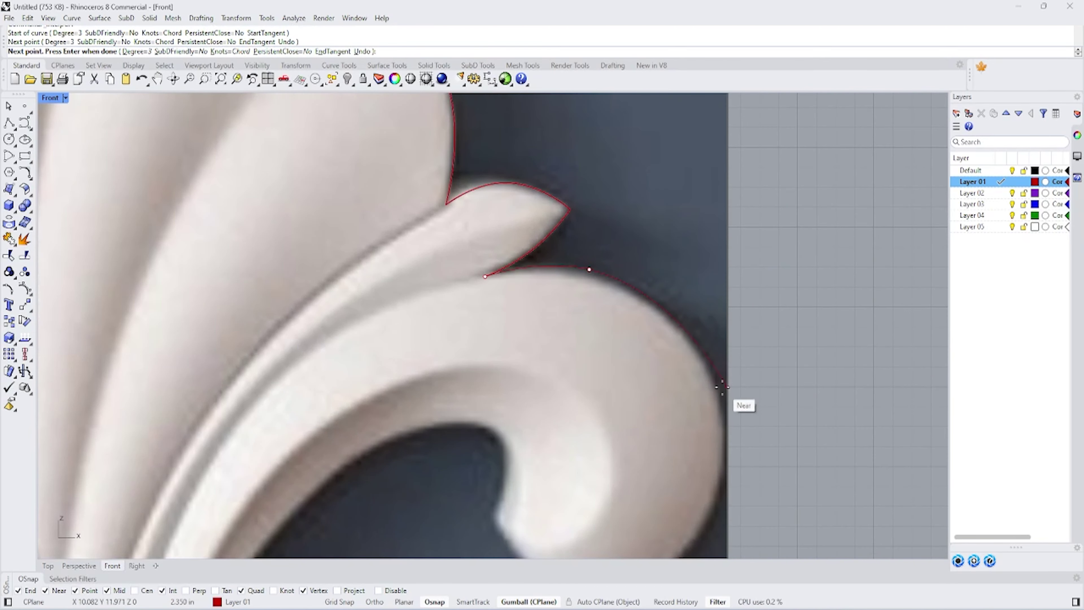
left_click(705, 386)
right_click_drag(716, 384, 763, 389)
scroll(762, 389, "up", 4)
left_click(730, 460)
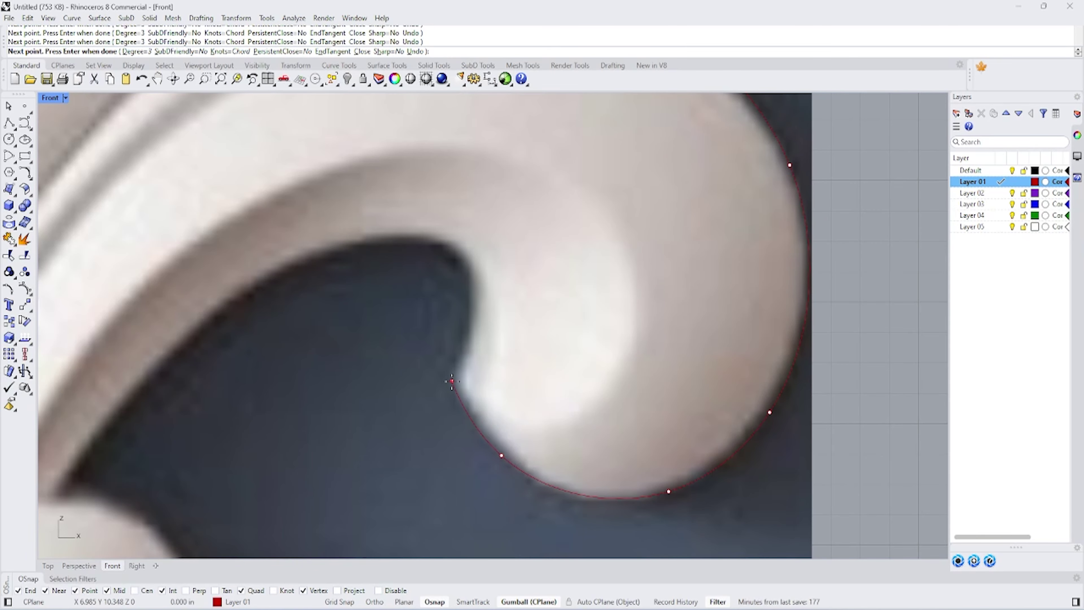
key("Return")
key("Return")
scroll(452, 381, "down", 5)
Step: Trace the inner scroll edge with a curve extending down toward the lower leaf
left_click(701, 316)
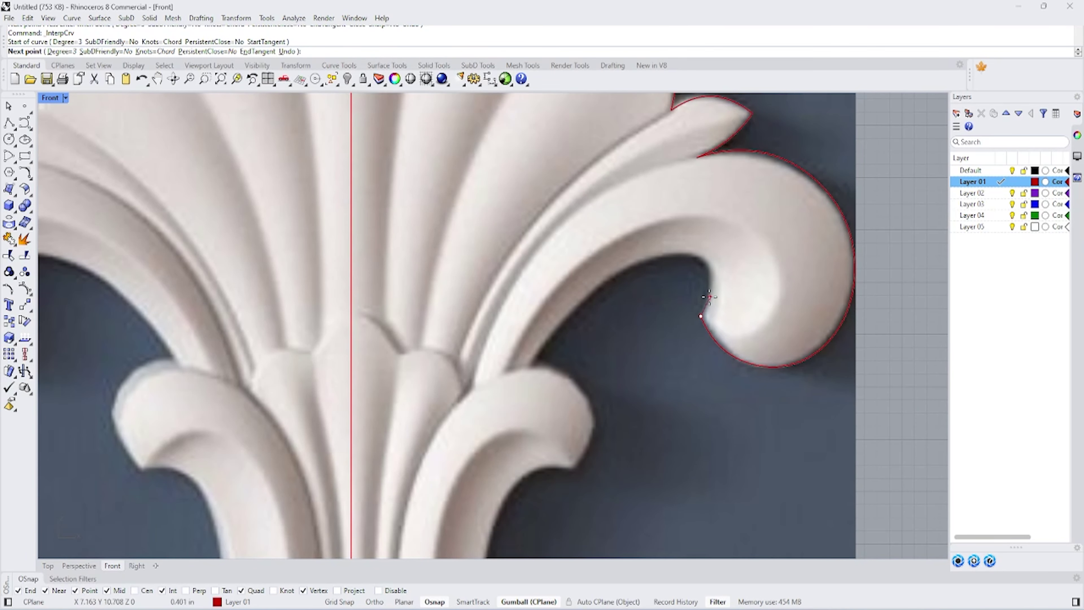
left_click(709, 296)
left_click(707, 264)
left_click(672, 252)
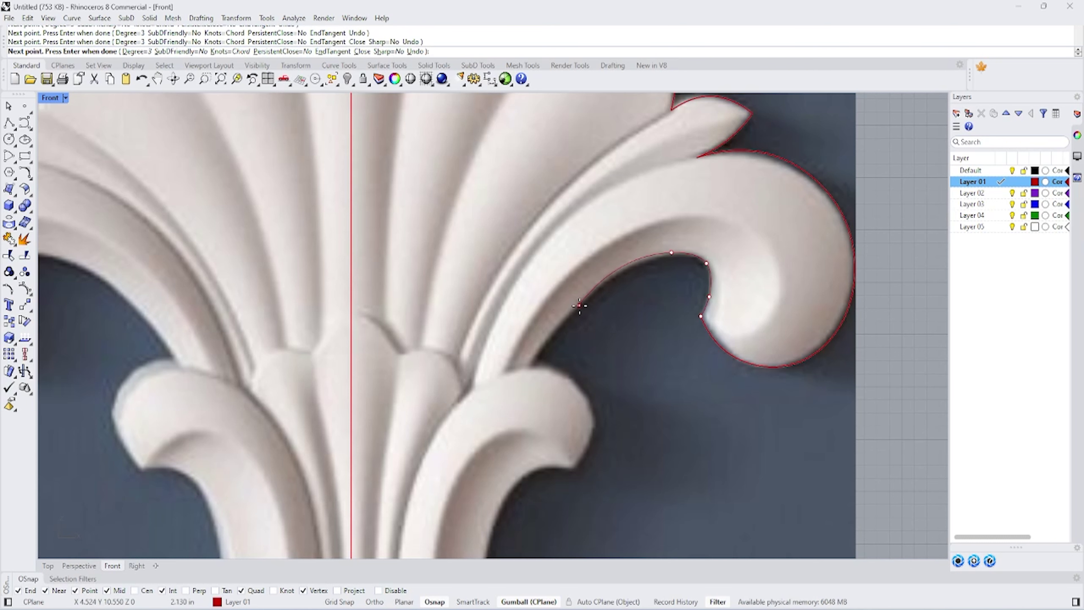
left_click(534, 360)
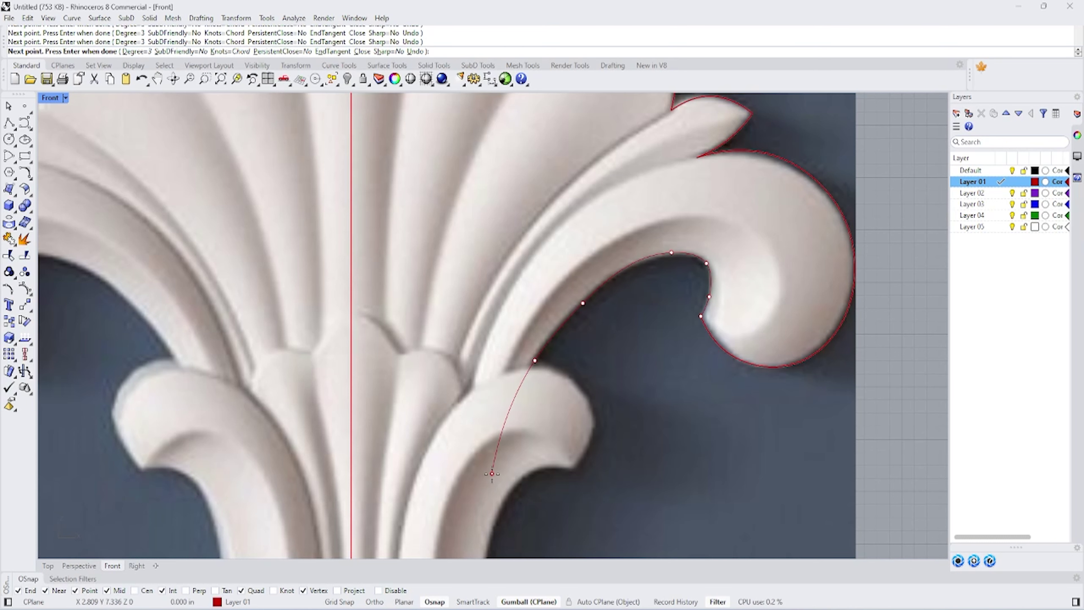
key("Return")
key("Return")
scroll(681, 250, "down", 5)
key("Escape")
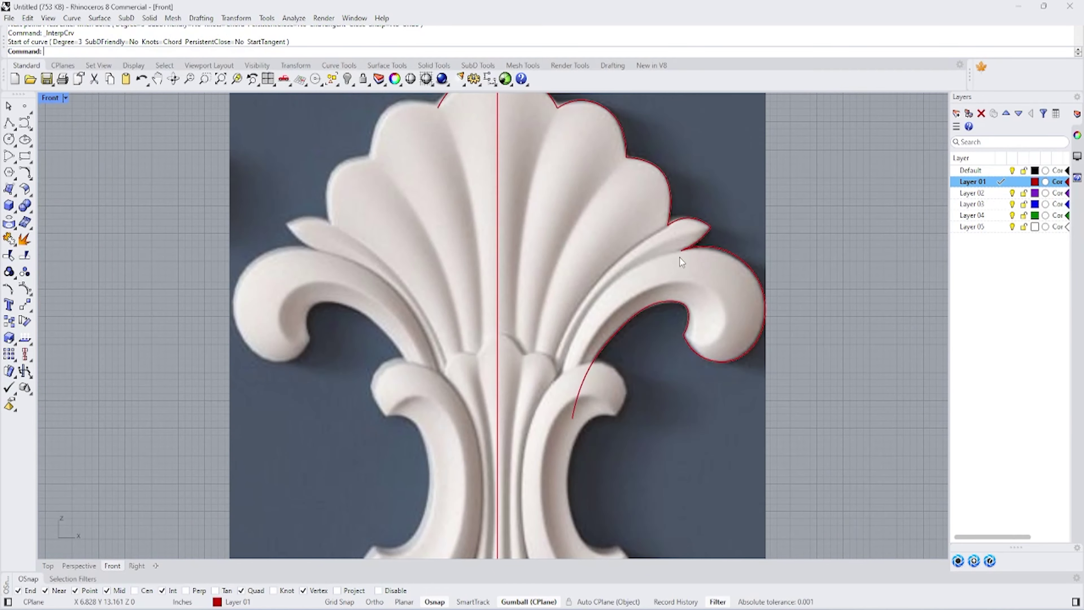
scroll(540, 214, "down", 3)
Step: Trim away the outline portion that extends past the vertical centre line
left_click(555, 129)
left_click(7, 292)
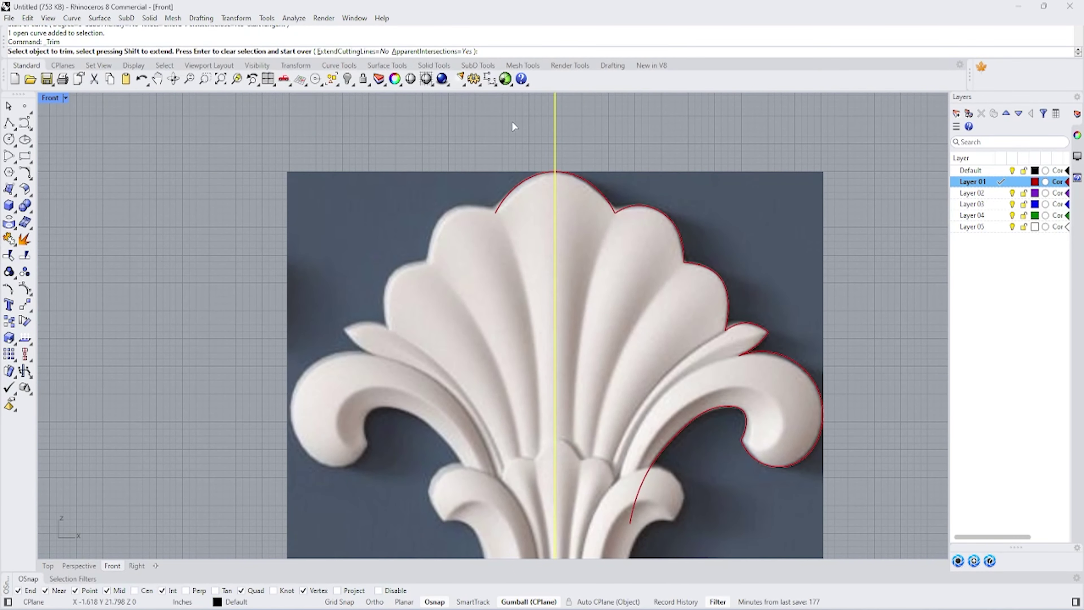
left_click(523, 183)
scroll(544, 161, "down", 2)
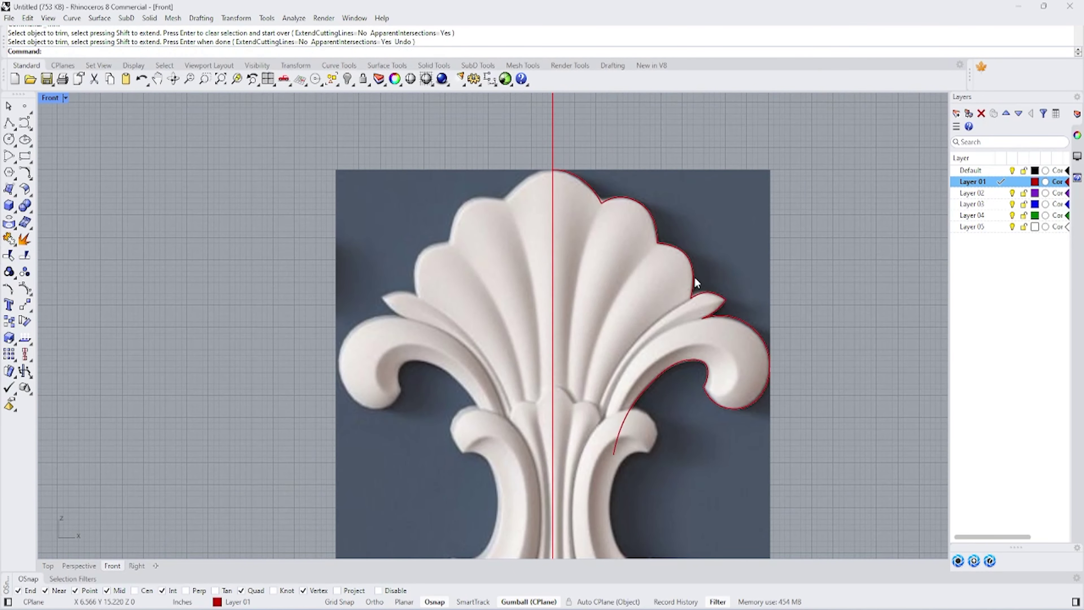
Step: Draw two lobe-groove arcs from the top outline corners down to the shell base
left_click(13, 148)
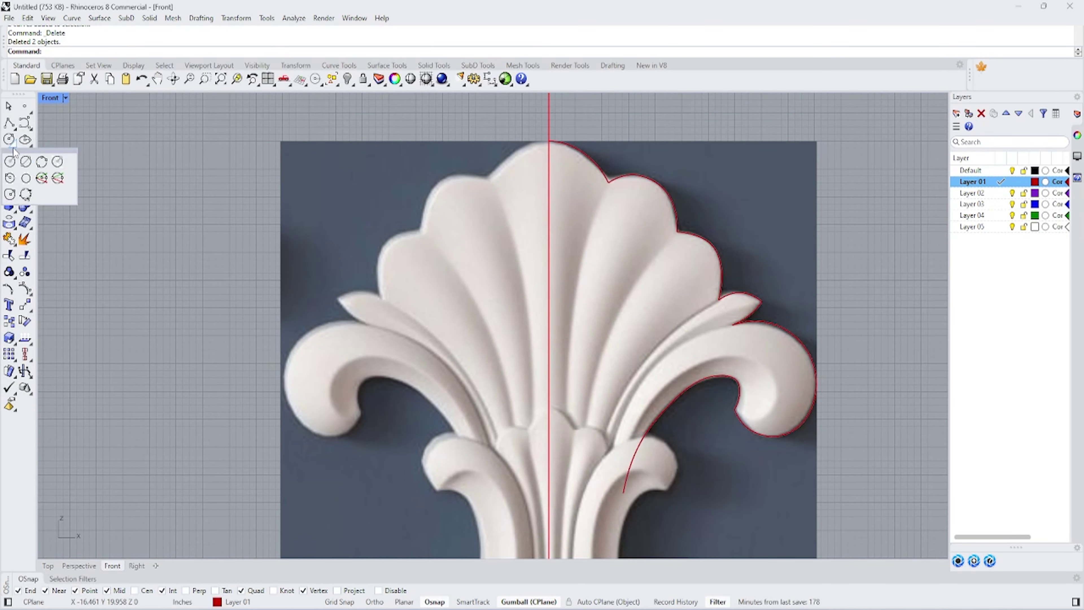
left_click(26, 173)
left_click(609, 183)
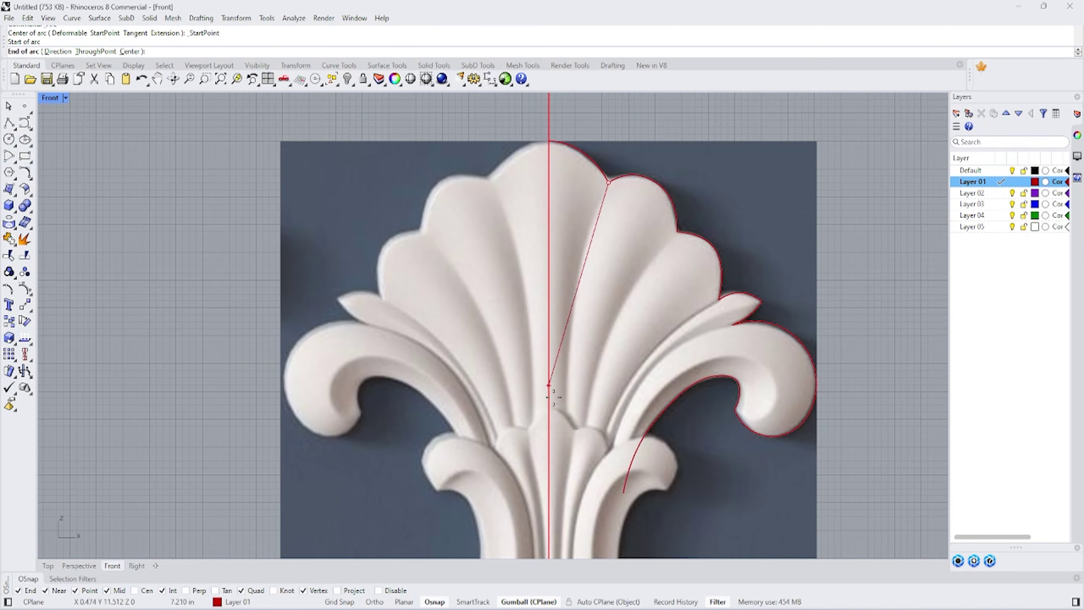
scroll(553, 398, "up", 2)
left_click(568, 478)
left_click(576, 291)
key("Return")
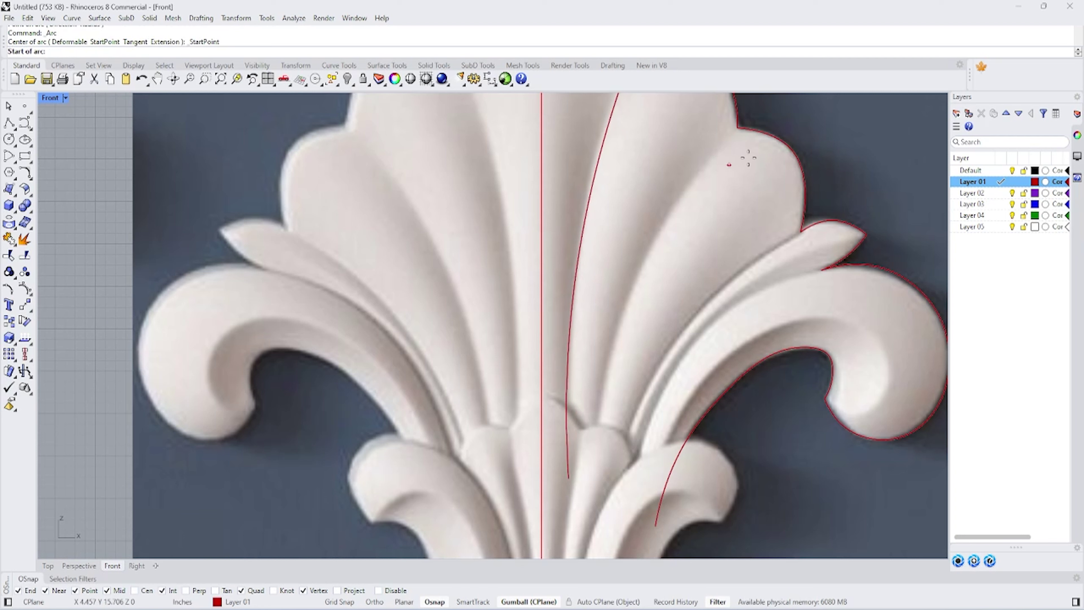
left_click(738, 128)
left_click(595, 483)
left_click(632, 301)
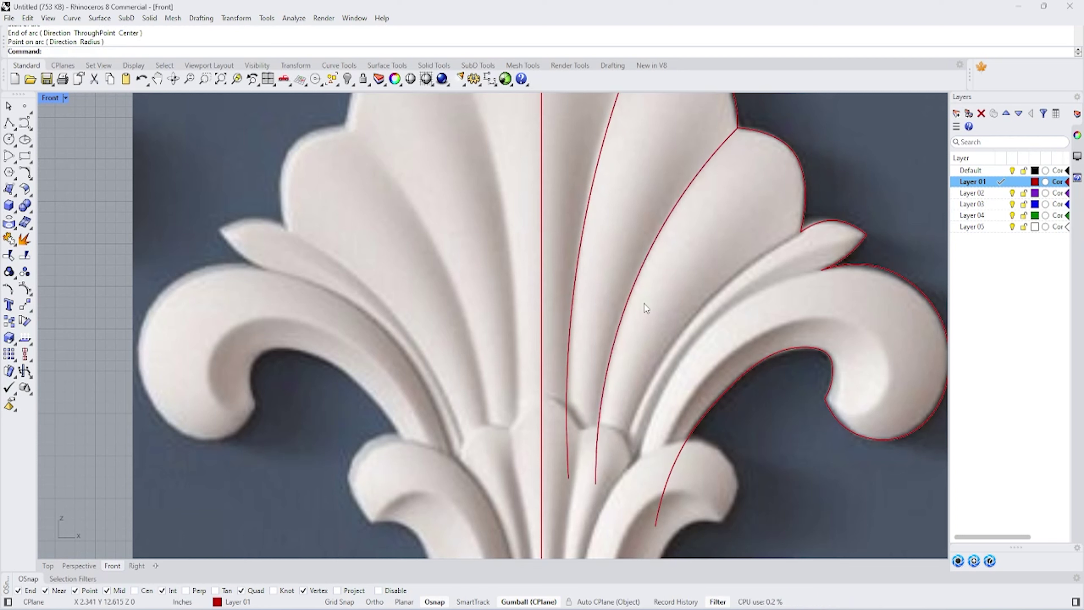
key("Return")
Step: Draw two more arcs from the lower lobe corner and scroll junction down to the shell base
left_click(801, 232)
left_click(599, 514)
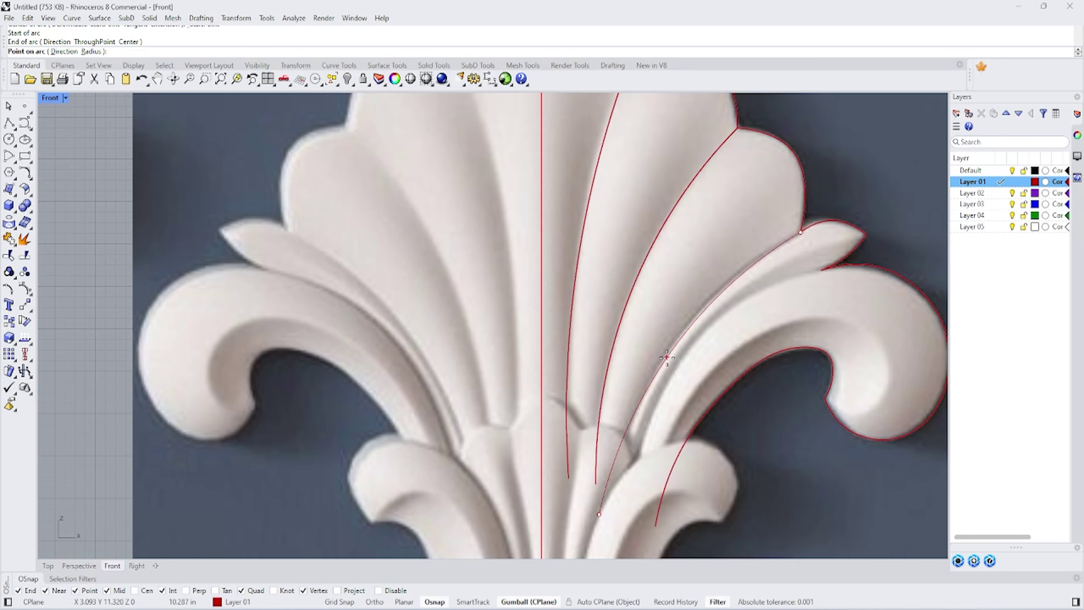
left_click(683, 331)
key("Return")
left_click(821, 270)
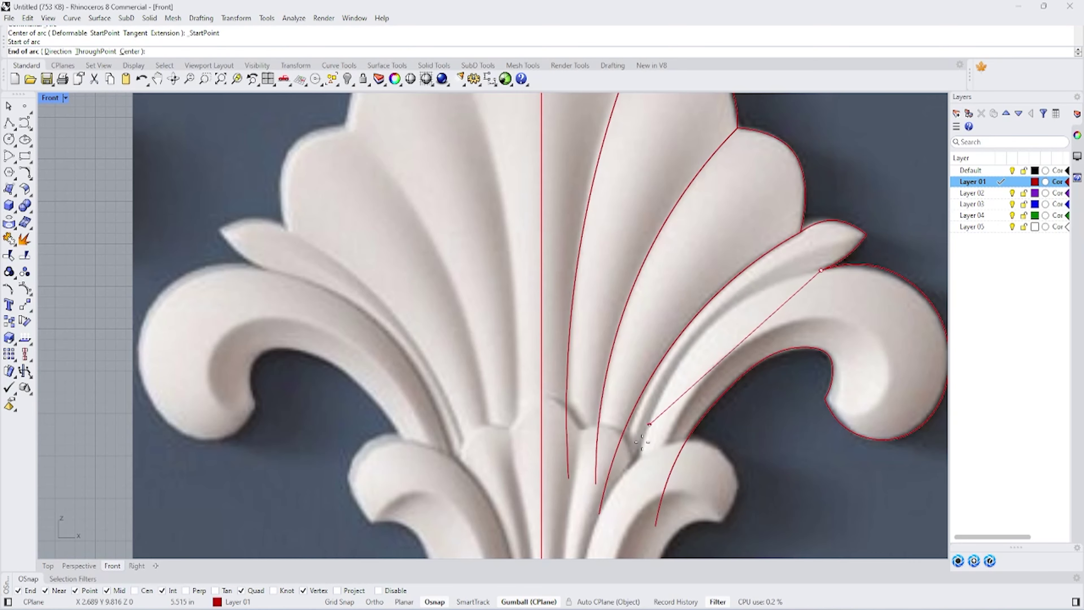
left_click(636, 492)
left_click(717, 333)
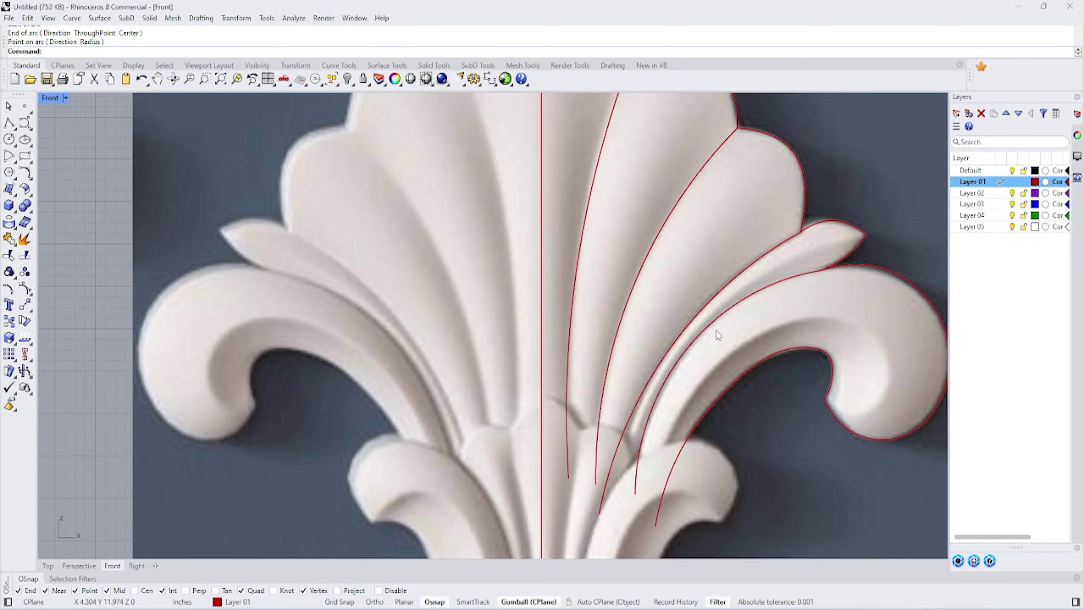
scroll(717, 331, "down", 5)
scroll(685, 414, "up", 3)
scroll(685, 414, "down", 2)
scroll(686, 376, "down", 2)
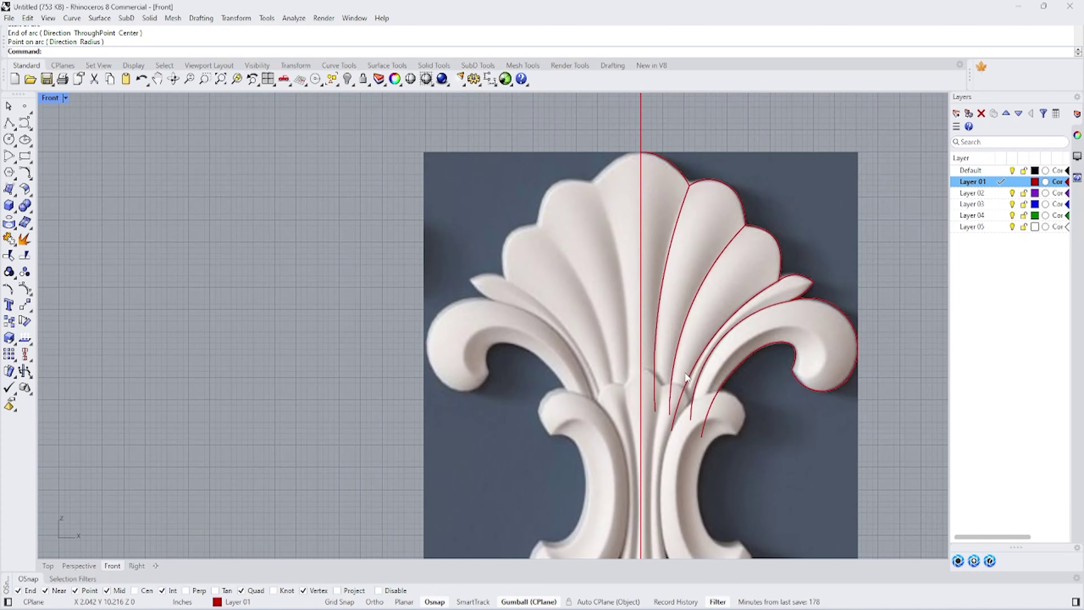
scroll(685, 376, "up", 3)
scroll(685, 412, "down", 1)
Step: Drag a scroll control point down and delete an unneeded control point
left_click(820, 299)
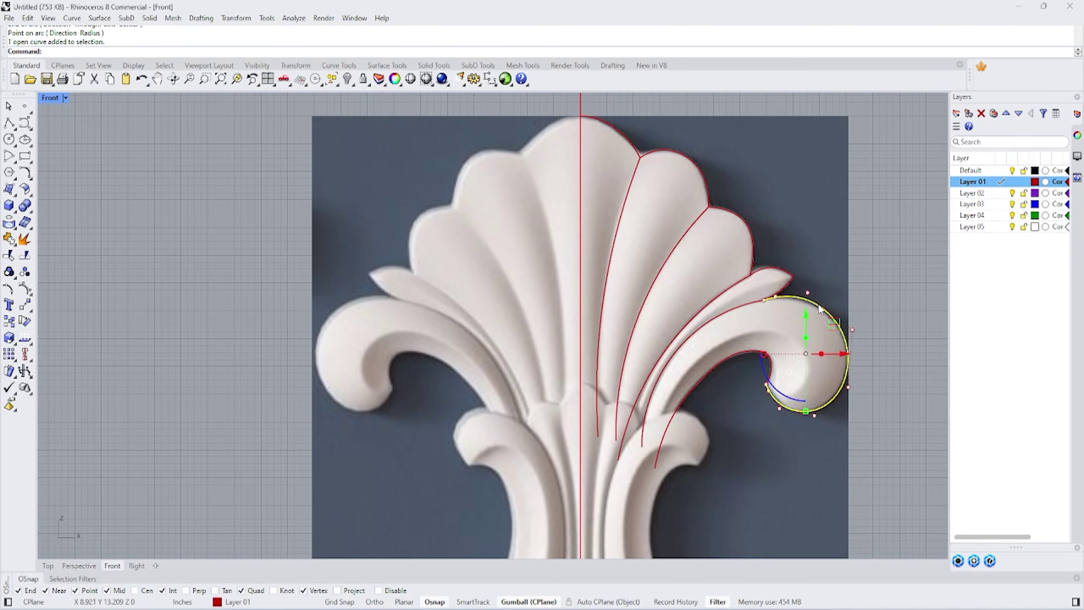
scroll(820, 299, "up", 5)
left_click(824, 233)
left_click_drag(823, 233, 825, 247)
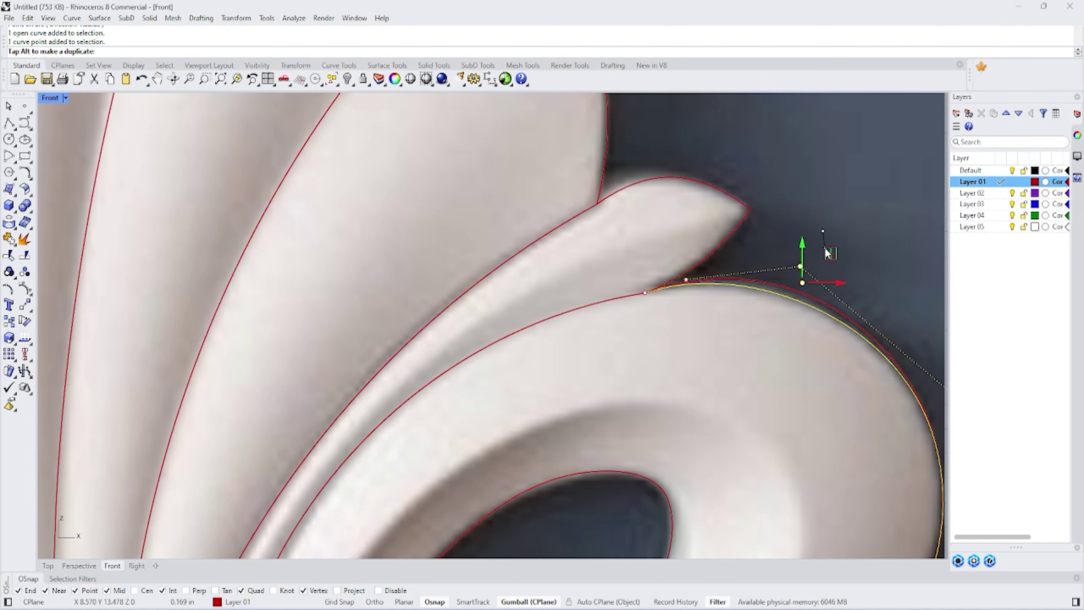
scroll(825, 248, "down", 3)
scroll(699, 224, "up", 2)
left_click(570, 249)
scroll(559, 273, "up", 2)
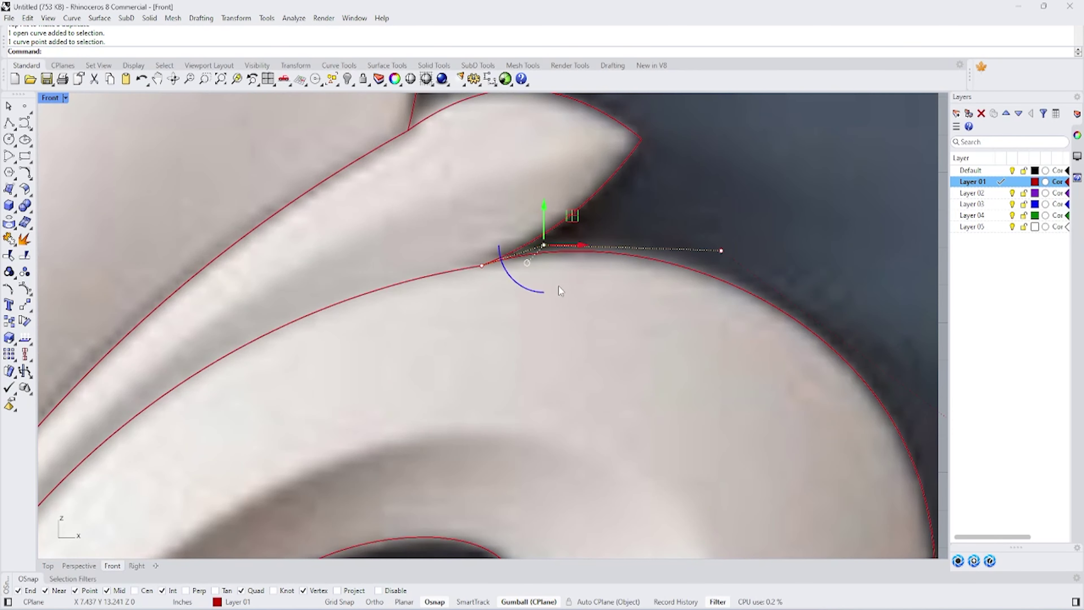
key("Delete")
scroll(605, 237, "down", 1)
Step: Nudge the scroll-top control points so the curve hugs the carving's outer edge
left_click(688, 255)
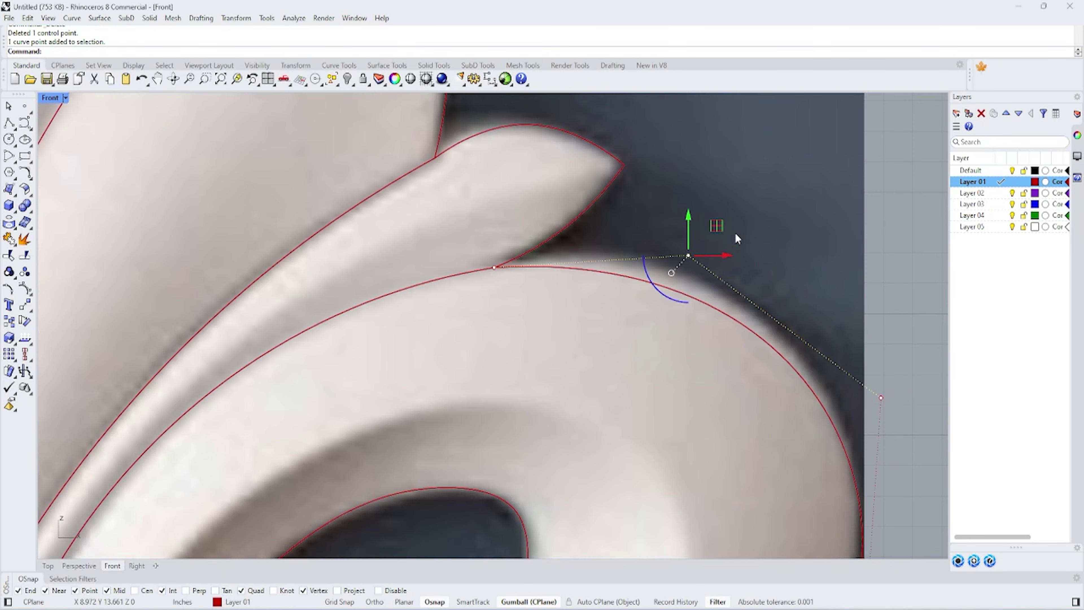
left_click(710, 222)
scroll(668, 237, "down", 4)
scroll(692, 260, "up", 2)
left_click(696, 252)
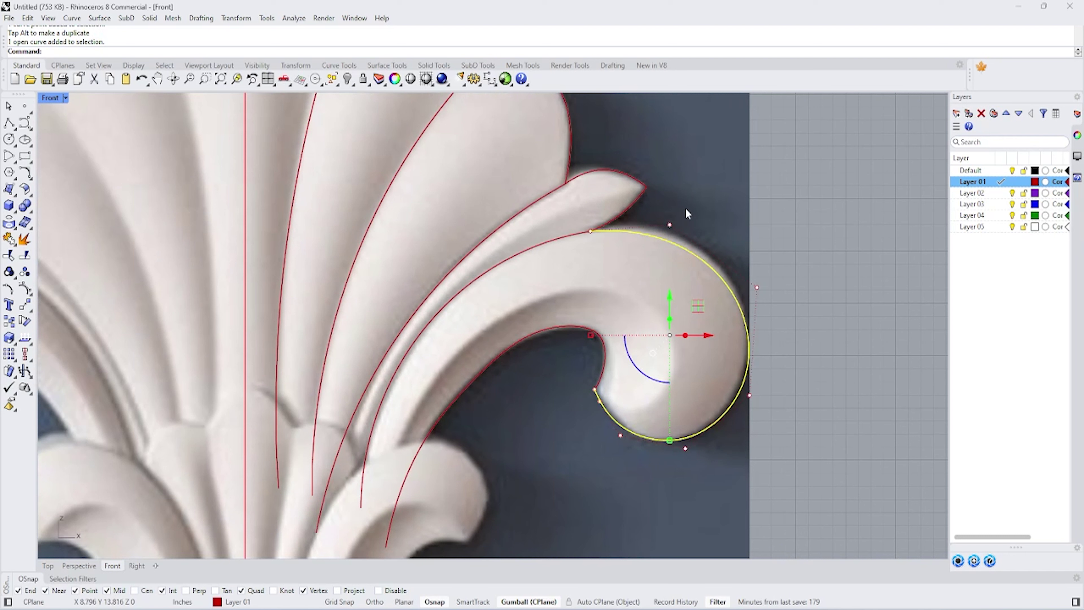
left_click(700, 231)
left_click(723, 255)
left_click(700, 307)
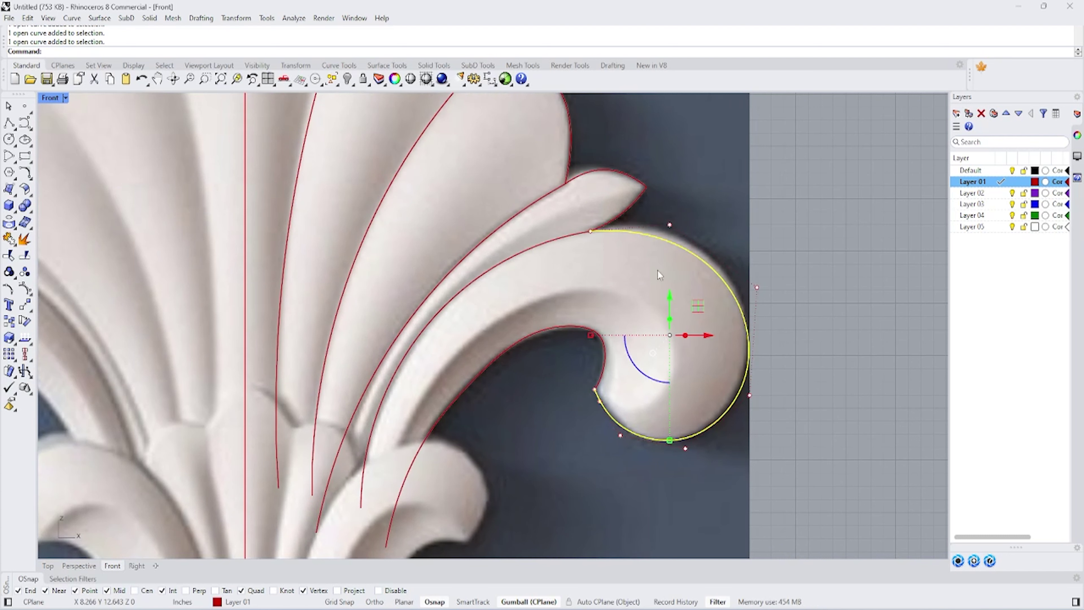
left_click(714, 256)
left_click(710, 218)
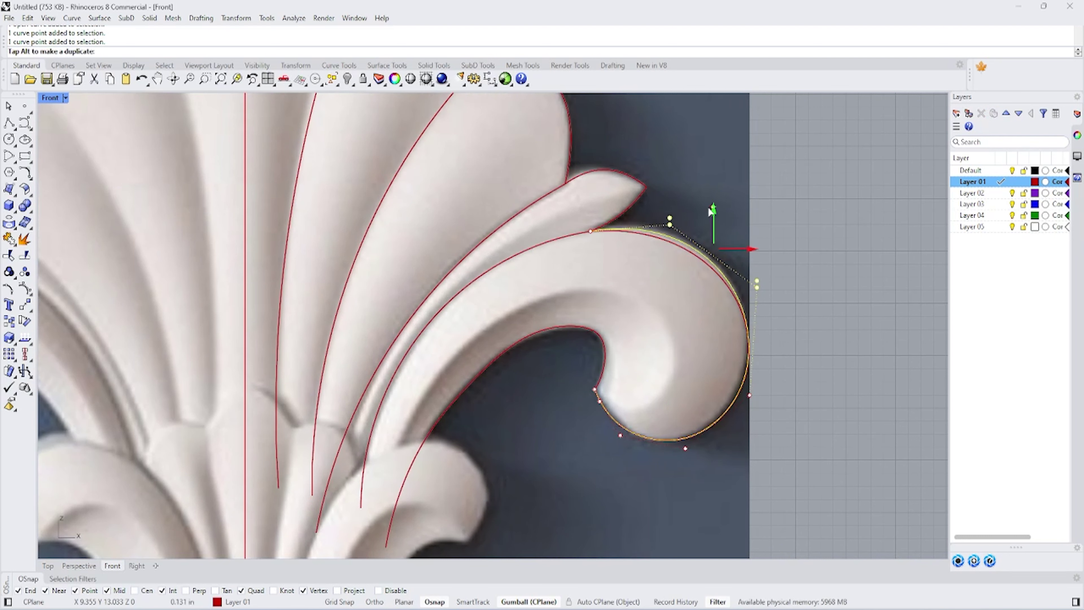
left_click(886, 252)
Step: Window-select all the traced curves of the right half
scroll(753, 316, "down", 2)
scroll(752, 316, "down", 4)
scroll(562, 182, "up", 1)
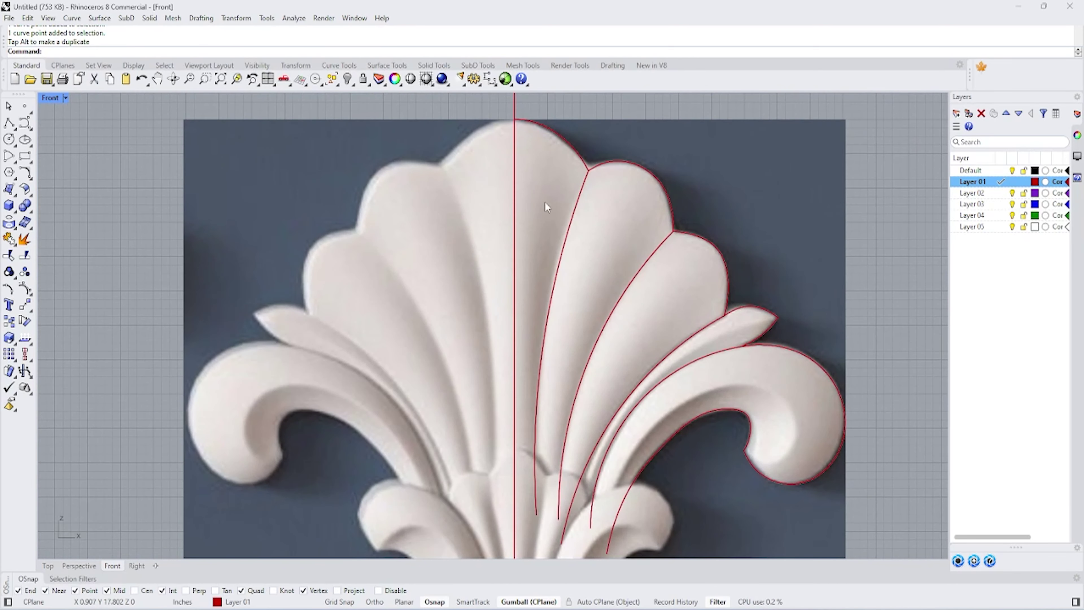
scroll(547, 206, "down", 5)
left_click_drag(496, 150, 910, 465)
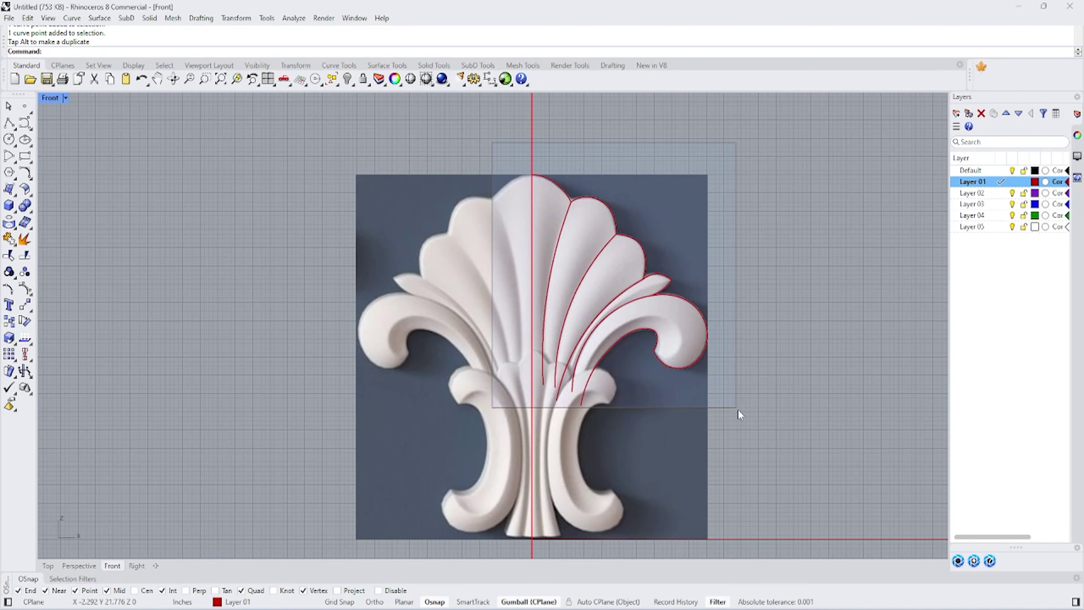
Step: Draw a temporary horizontal line across the shell base
left_click(7, 124)
scroll(582, 385, "up", 4)
left_click(493, 383)
left_click(732, 383)
key("Return")
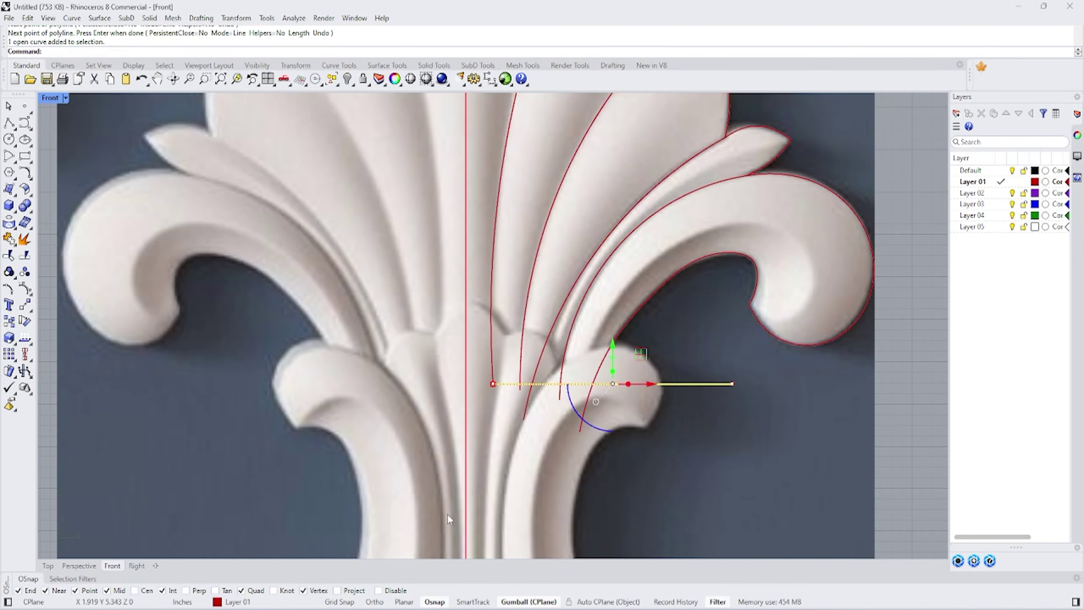
Step: Trim the arc ends below the horizontal line, delete it, and nudge the arc's lower end
left_click(9, 257)
scroll(544, 388, "up", 1)
scroll(544, 388, "up", 1)
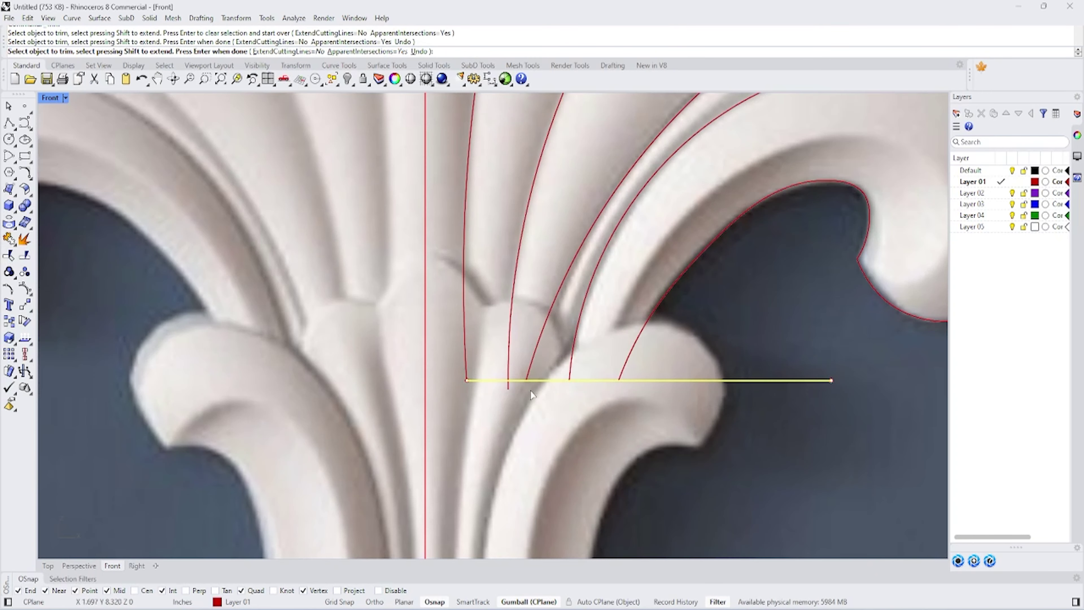
key("Return")
key("Delete")
left_click(569, 378)
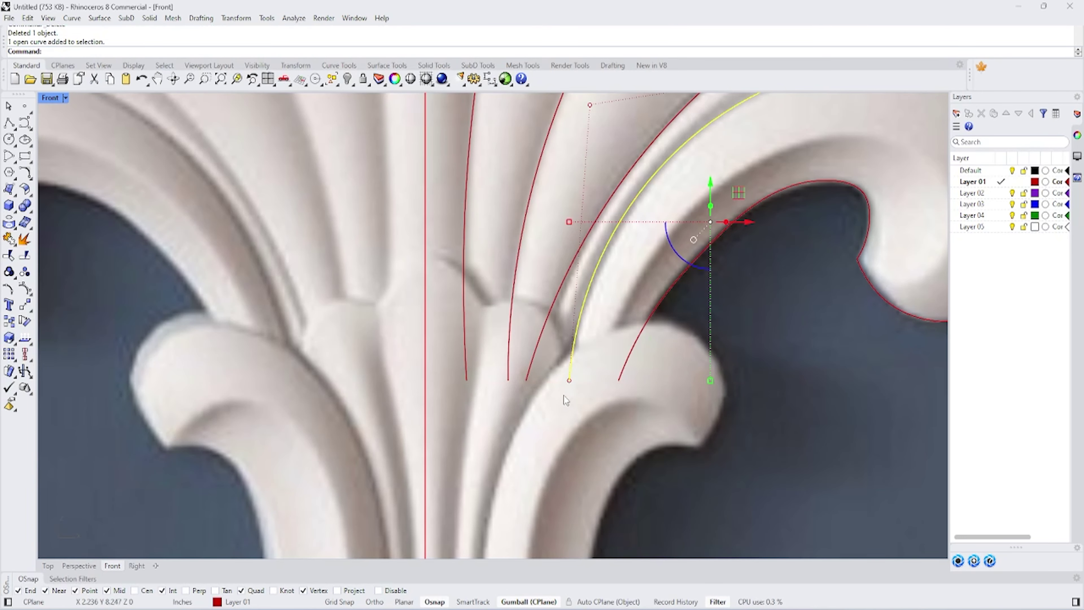
left_click_drag(569, 380, 572, 384, "ctrl+shift")
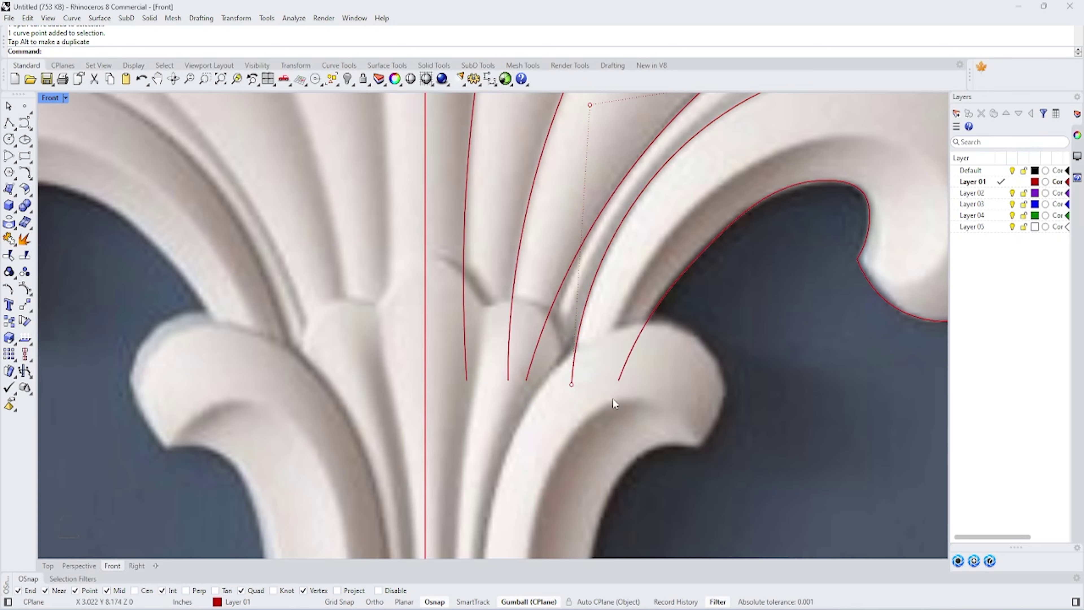
scroll(613, 398, "down", 4)
Step: Mirror-copy the top and inner arcs across the centre line to the left side
left_click_drag(509, 157, 628, 305)
left_click(591, 256, "shift")
key("Return")
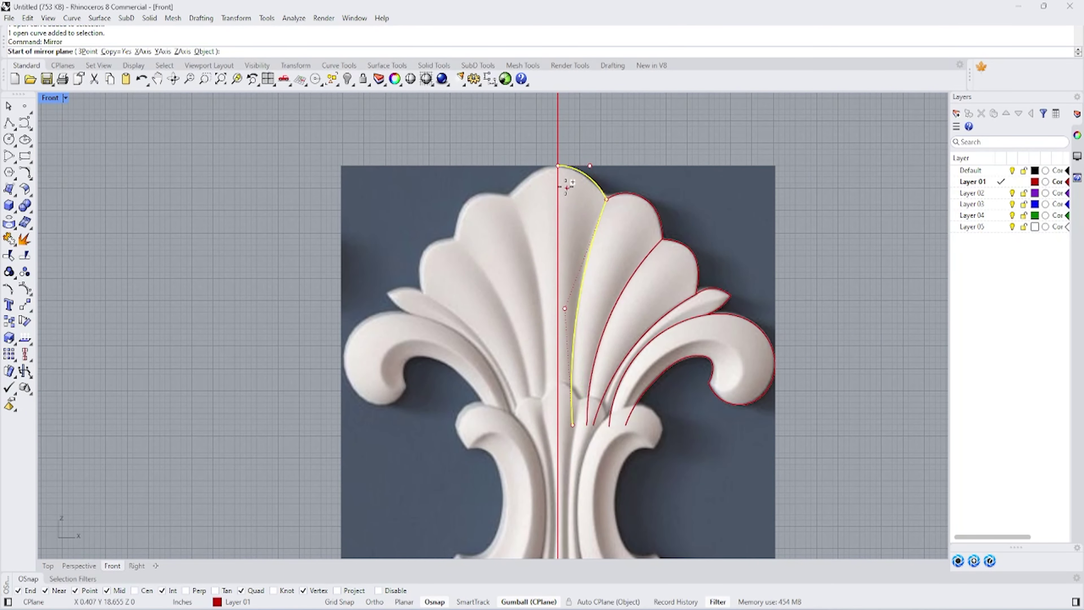
left_click(558, 166)
left_click(558, 274)
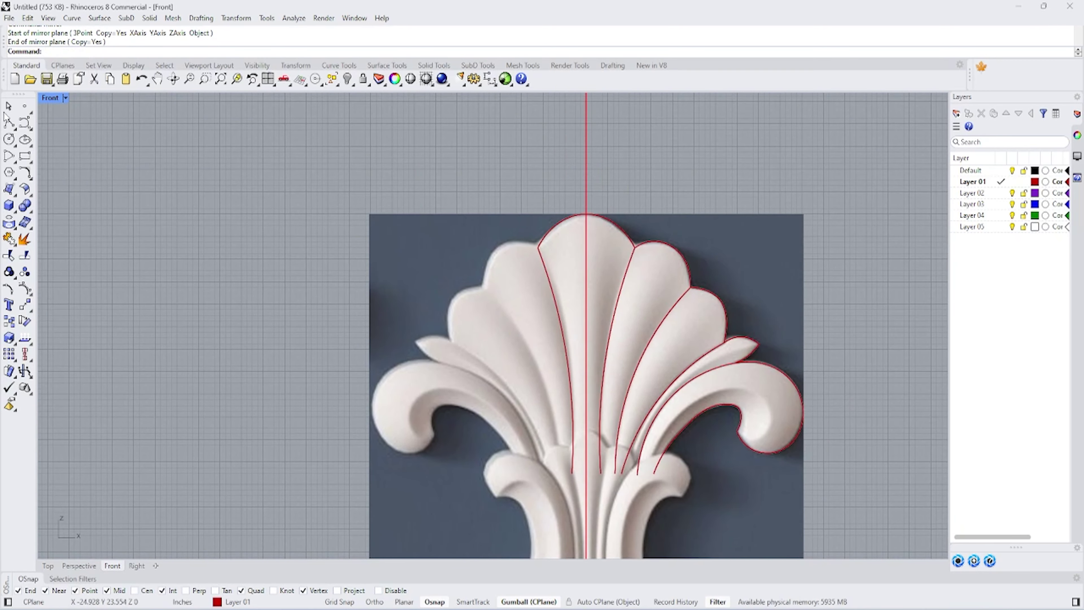
Step: Bridge the top lobe with a polyline between its arc ends, then restore four viewports
left_click(9, 123)
left_click(539, 247)
left_click(638, 249)
key("Return")
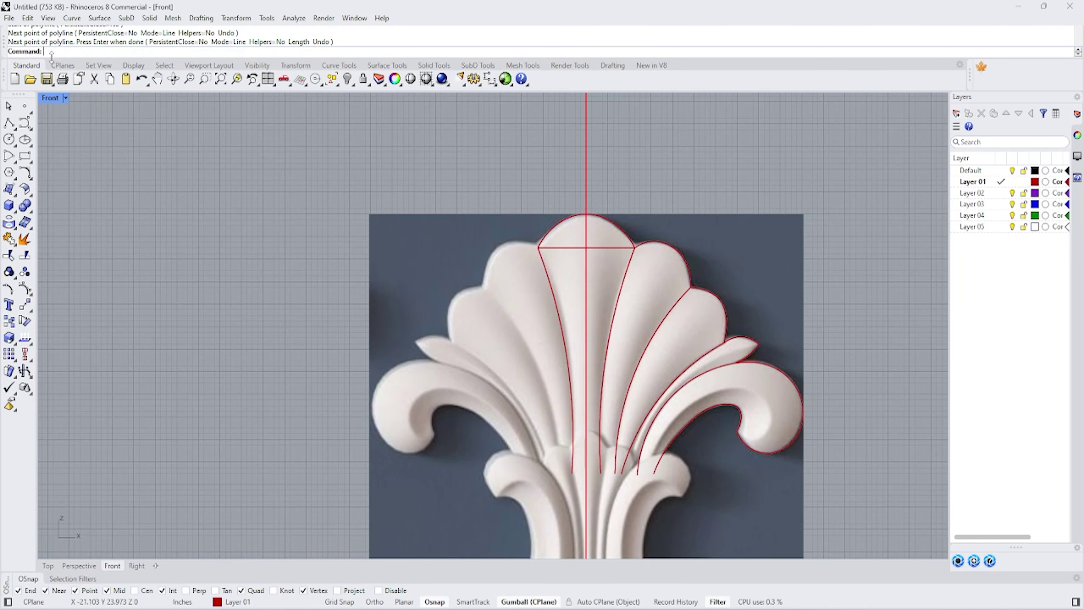
double_click(49, 98)
Step: Reset the four viewports and rebuild the top-lobe line with a reduced point count
scroll(282, 371, "up", 3)
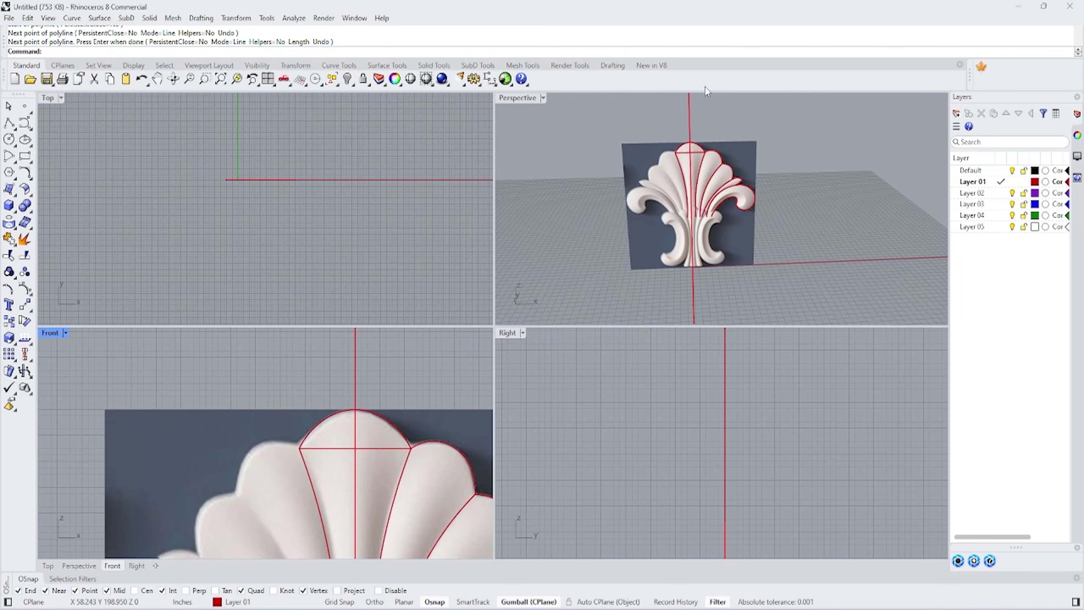
left_click(267, 80)
scroll(266, 346, "up", 2)
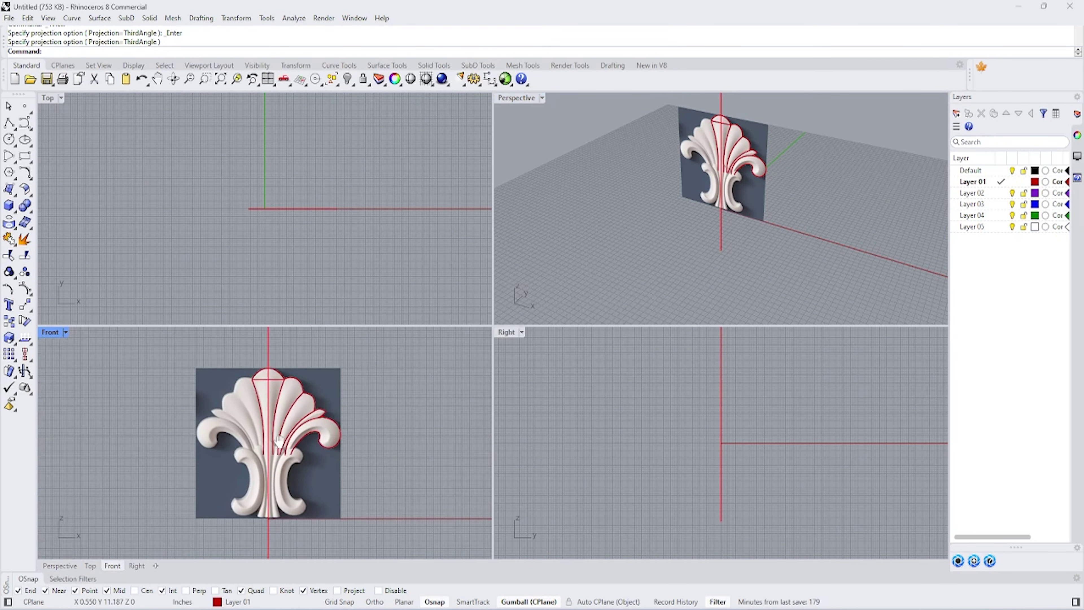
scroll(270, 395, "up", 2)
scroll(271, 399, "up", 2)
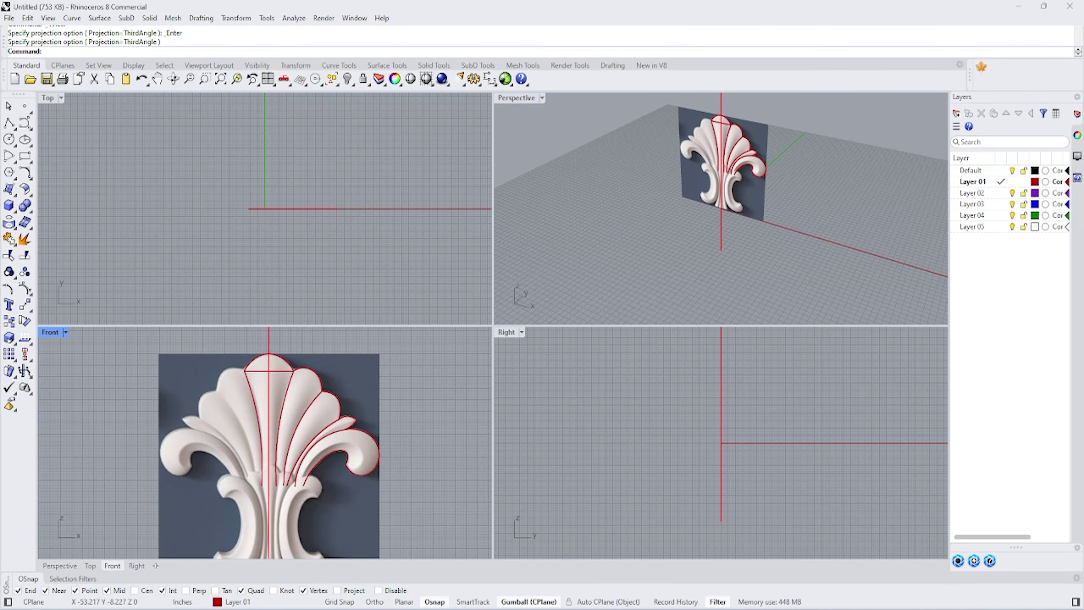
scroll(228, 372, "up", 2)
left_click(263, 372)
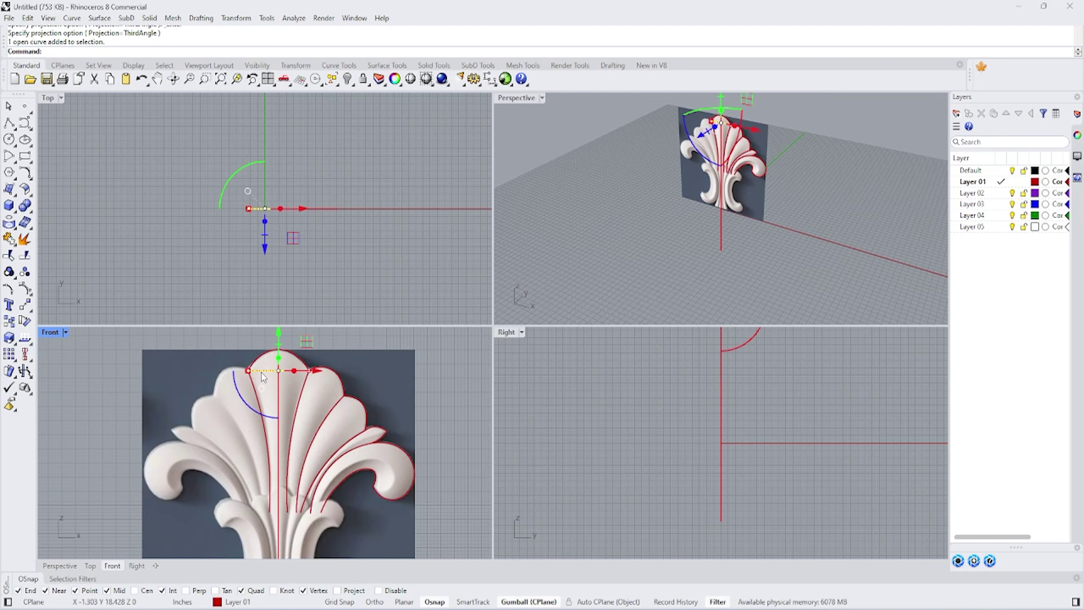
type("Reb")
key("Return")
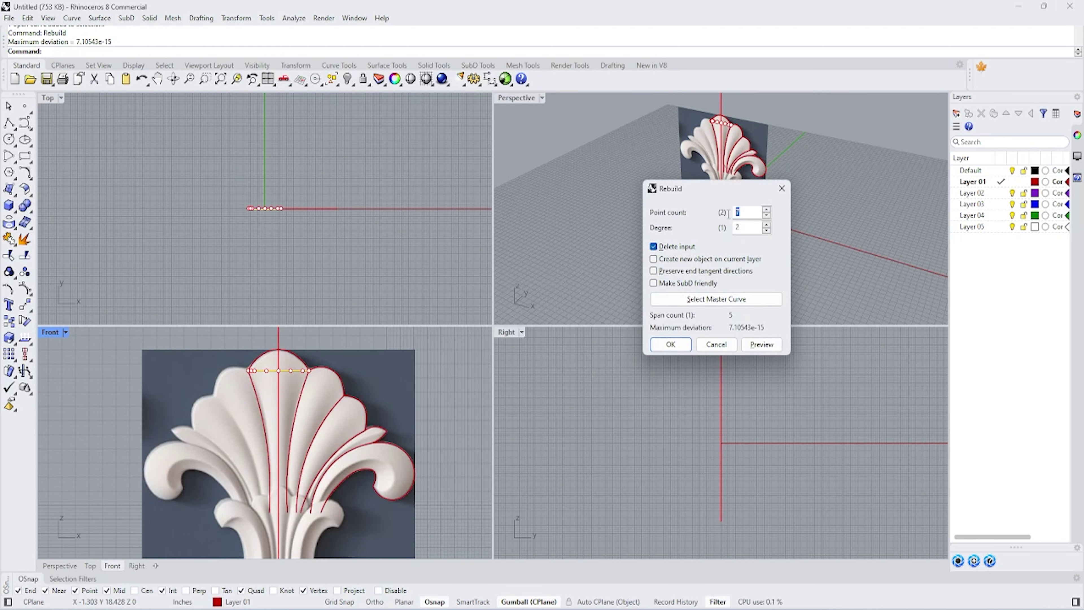
left_click(768, 218)
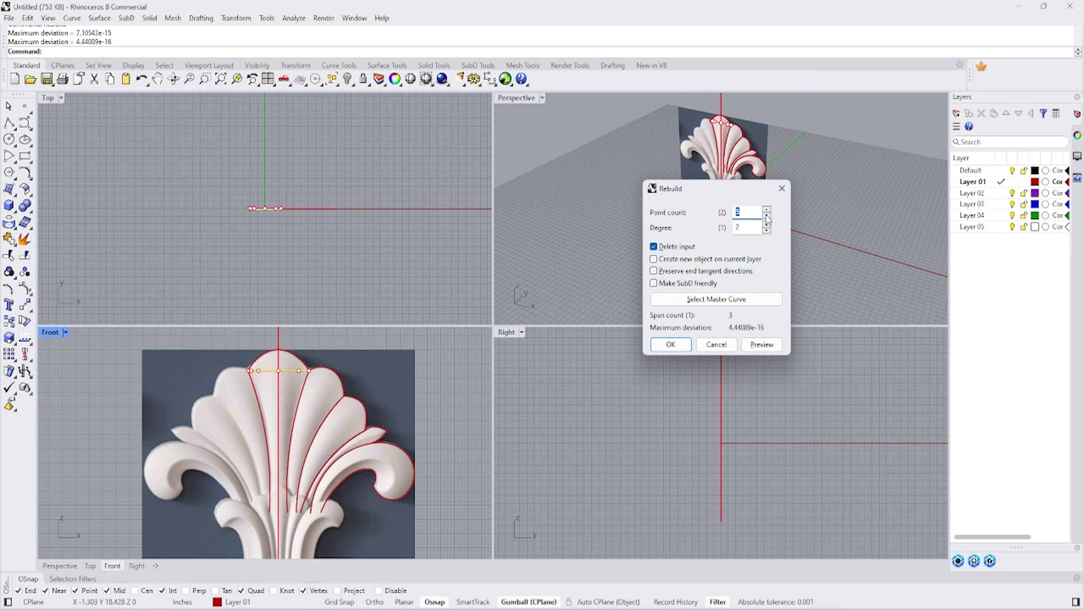
left_click(673, 349)
Step: Move the line's two middle control points -0.125 in depth to bow it
scroll(252, 193, "up", 2)
left_click_drag(181, 198, 380, 272)
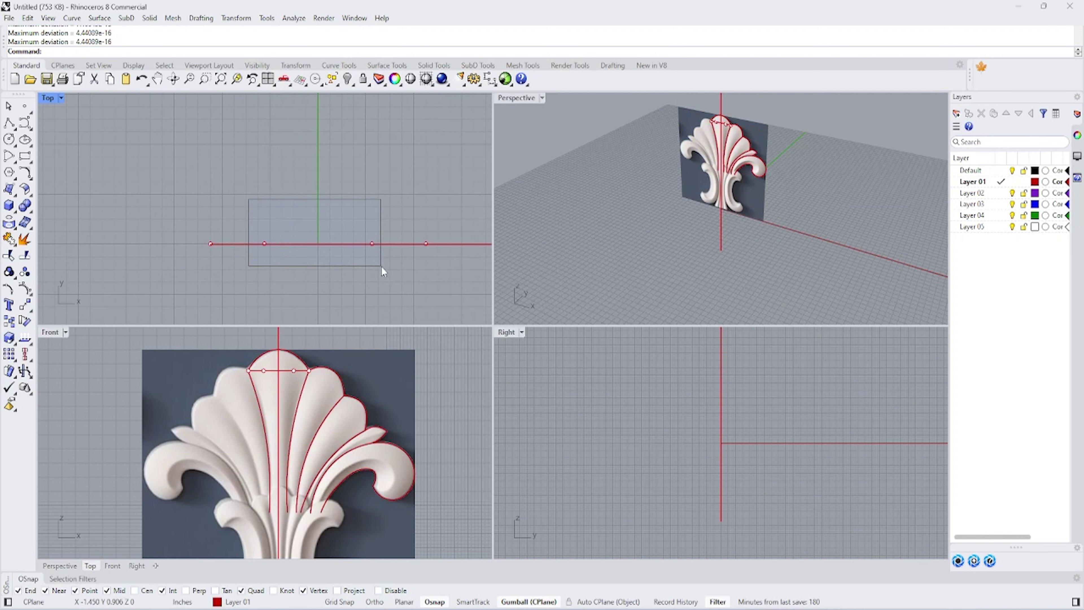
left_click(317, 206)
type(".125")
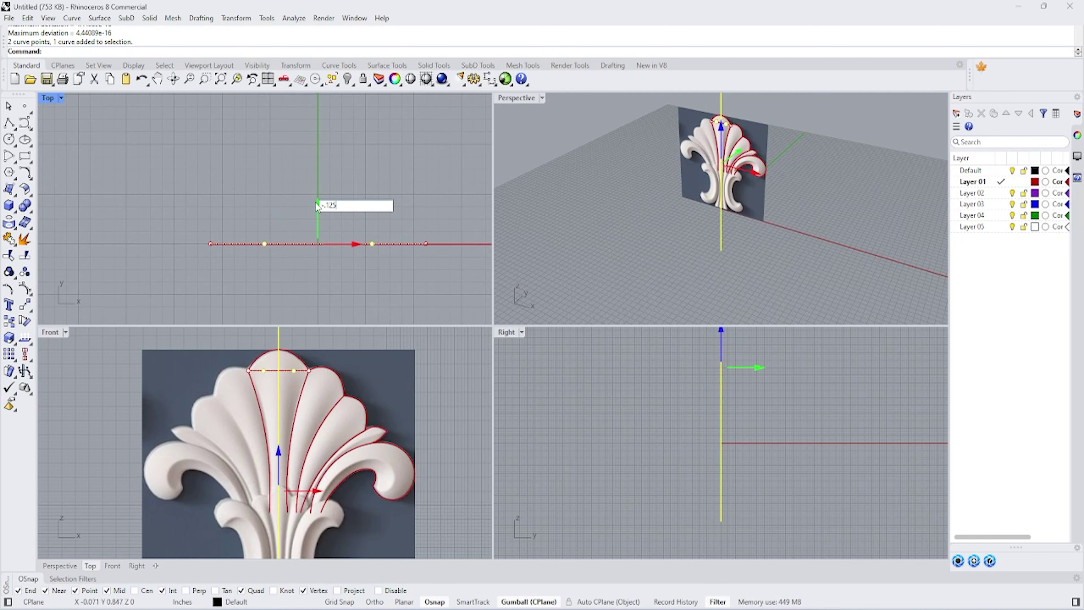
key("Return")
left_click(319, 219)
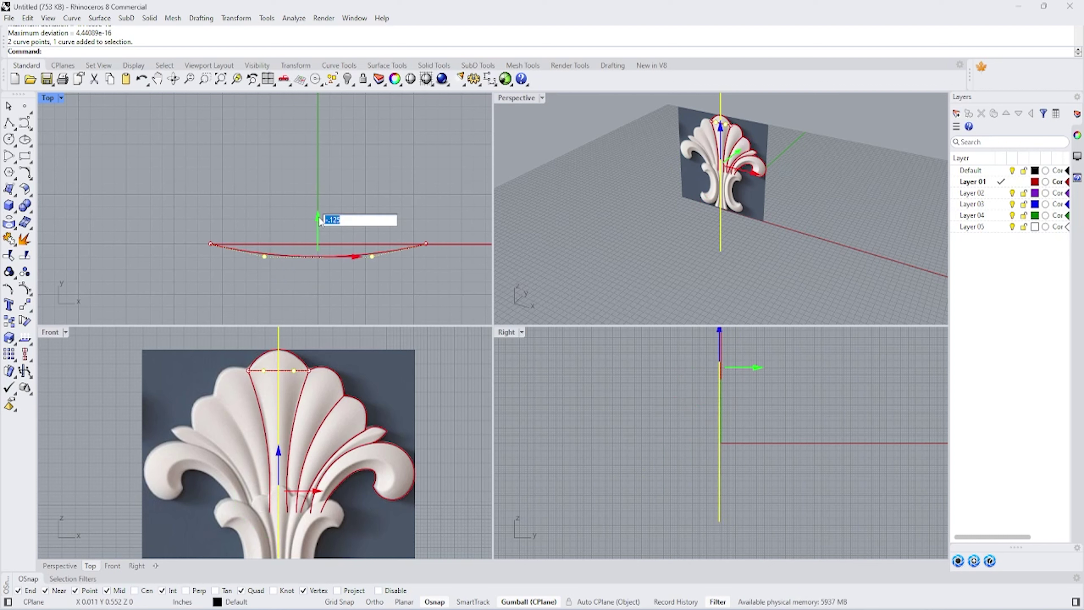
key("Escape")
key("Escape")
scroll(745, 142, "up", 3)
Step: Draw a second line across the stem and rebuild it with more points
left_click(8, 123)
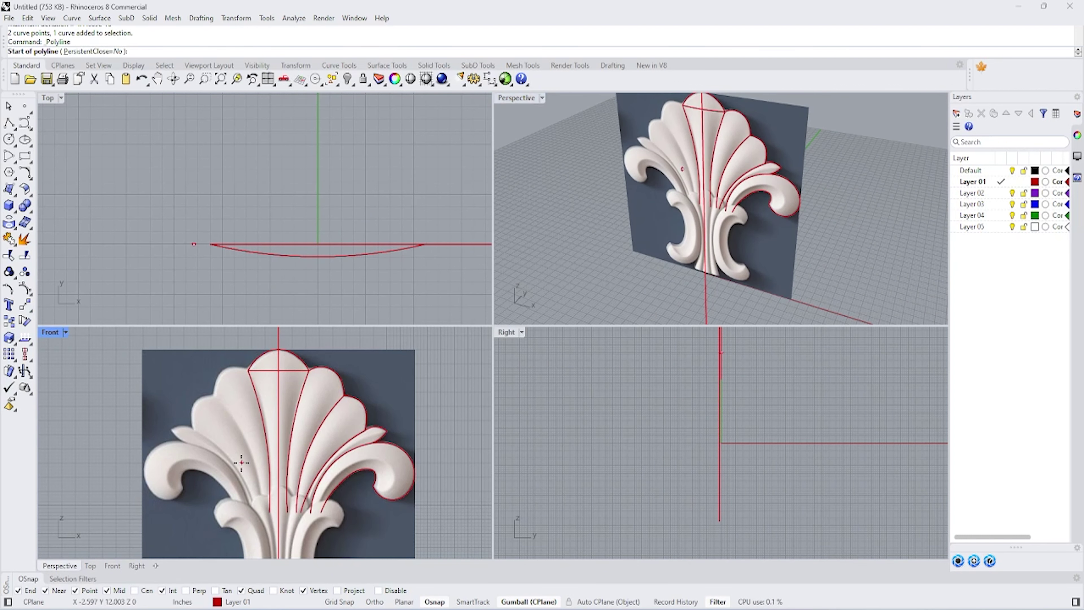
scroll(242, 460, "up", 3)
left_click(274, 447)
left_click(307, 448)
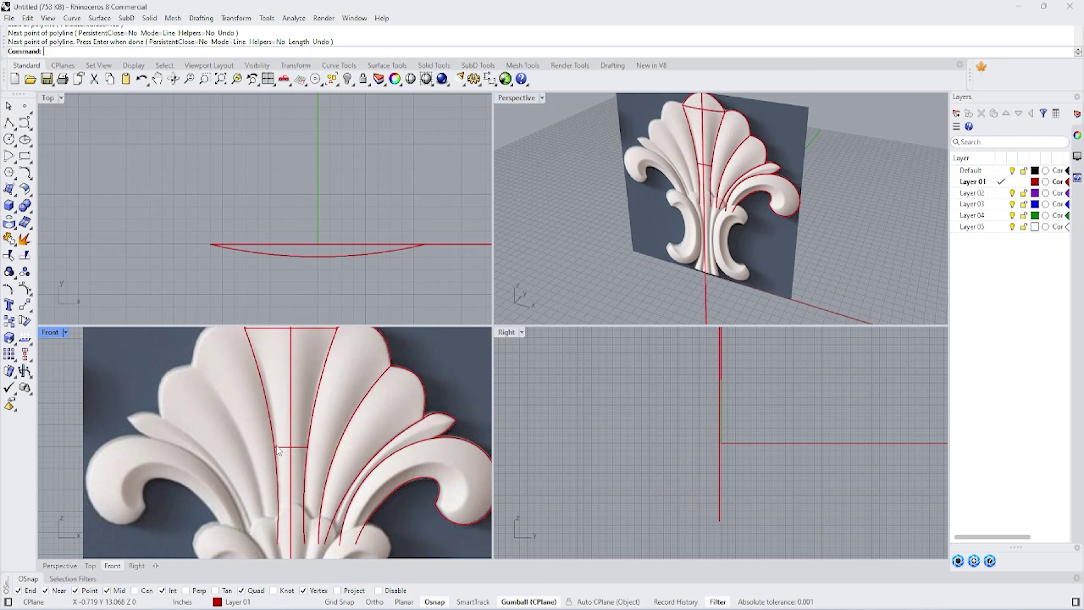
right_click(307, 451)
scroll(299, 453, "up", 2)
key("Return")
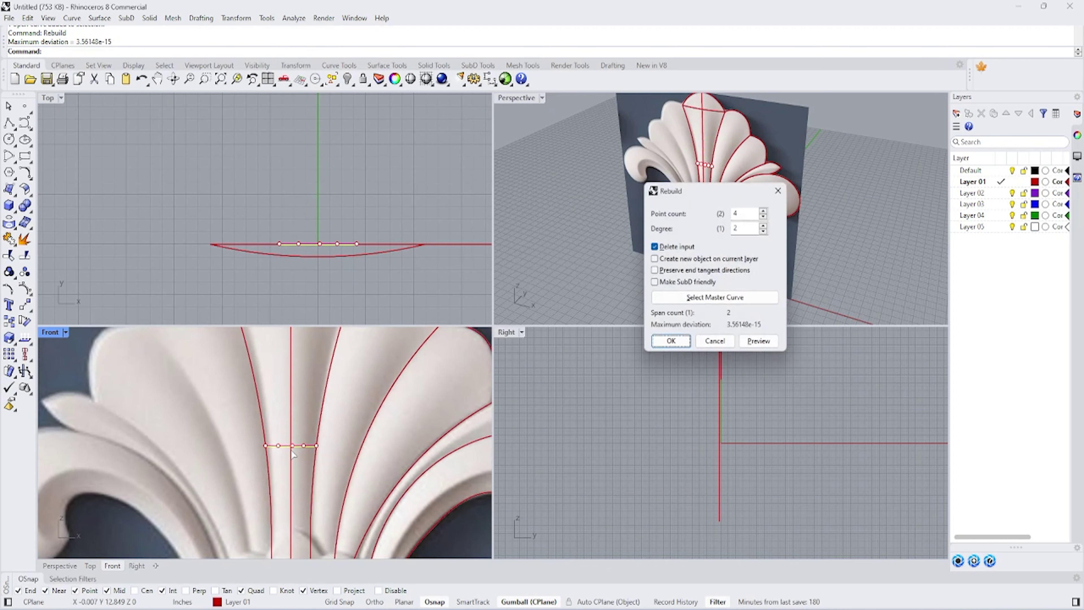
key("Return")
Step: Bow the second line by offsetting its middle control points an exact depth
left_click_drag(295, 237, 344, 250)
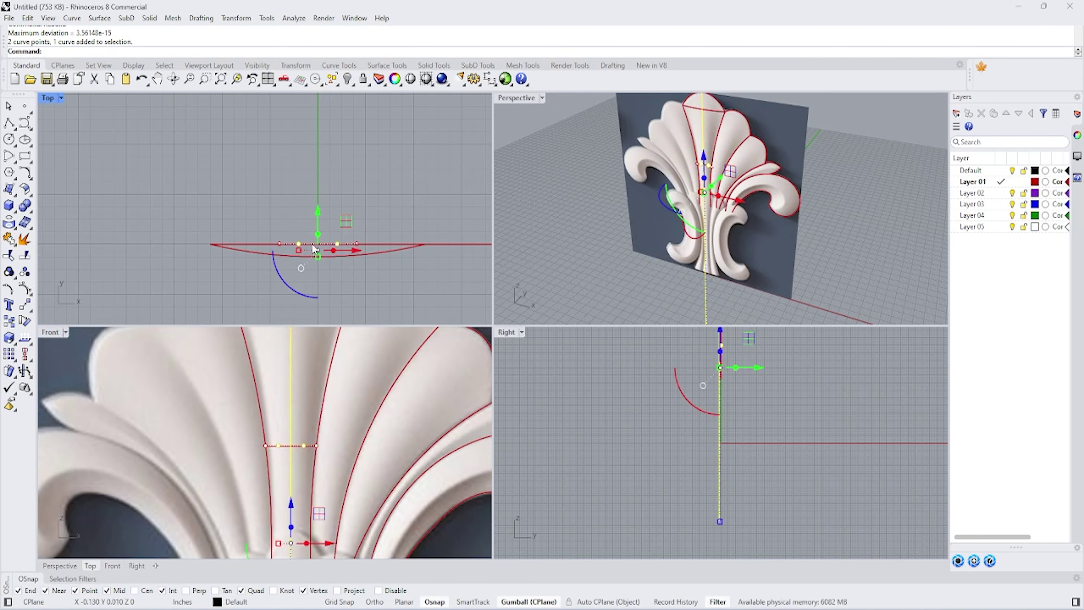
left_click(319, 212)
type("-.4")
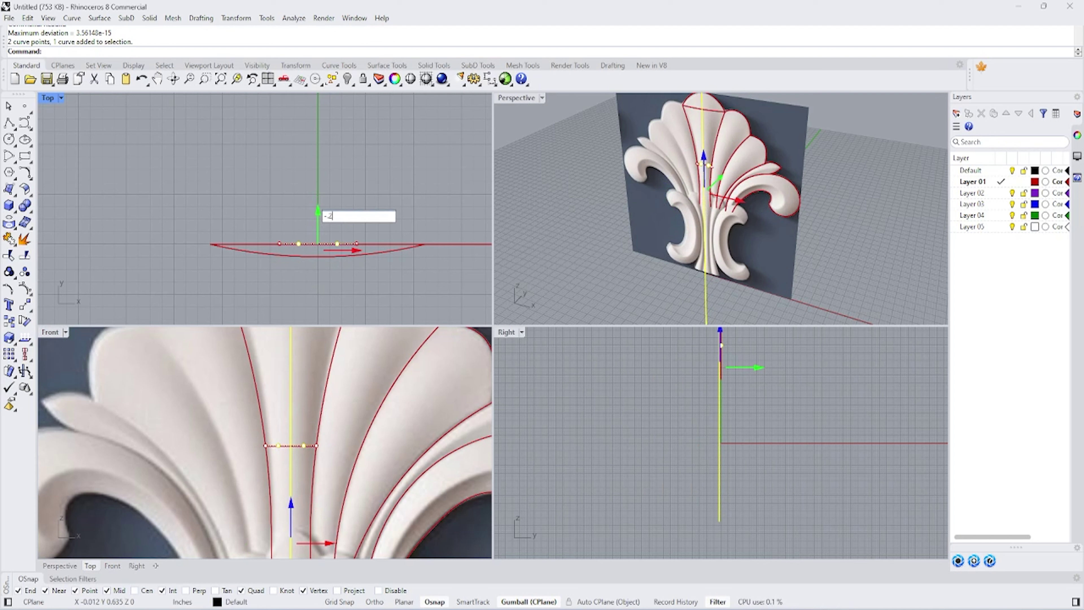
key("Return")
key("Escape")
right_click_drag(334, 264, 351, 213)
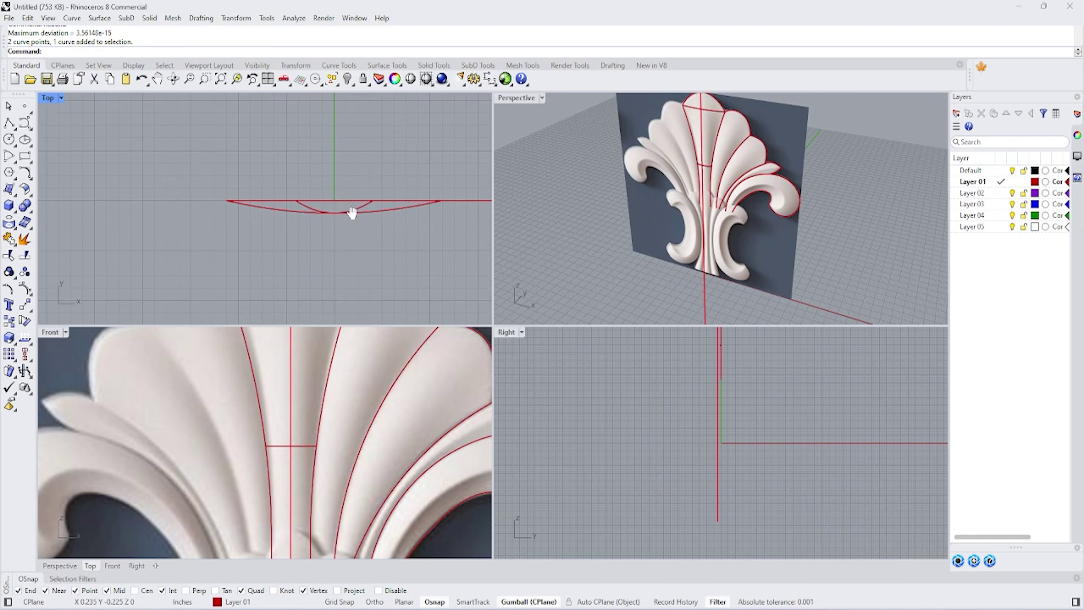
right_click_drag(280, 446, 298, 402)
Step: Draw a line across the stem base, rebuild it, and show its control points
left_click(8, 124)
scroll(298, 448, "down", 2)
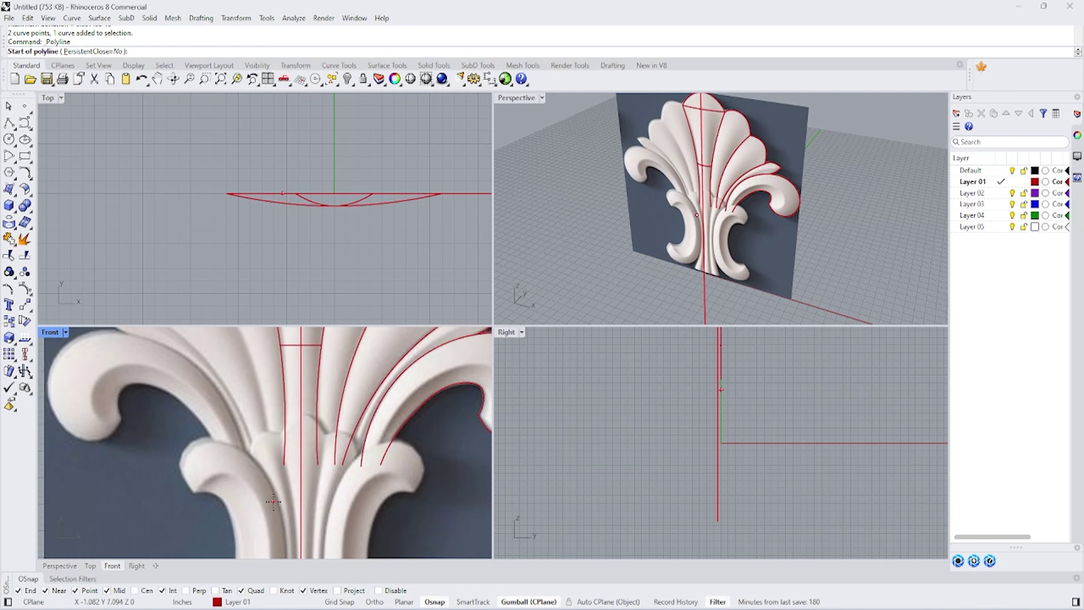
left_click(284, 465)
key("Return")
scroll(311, 468, "up", 3)
type("R")
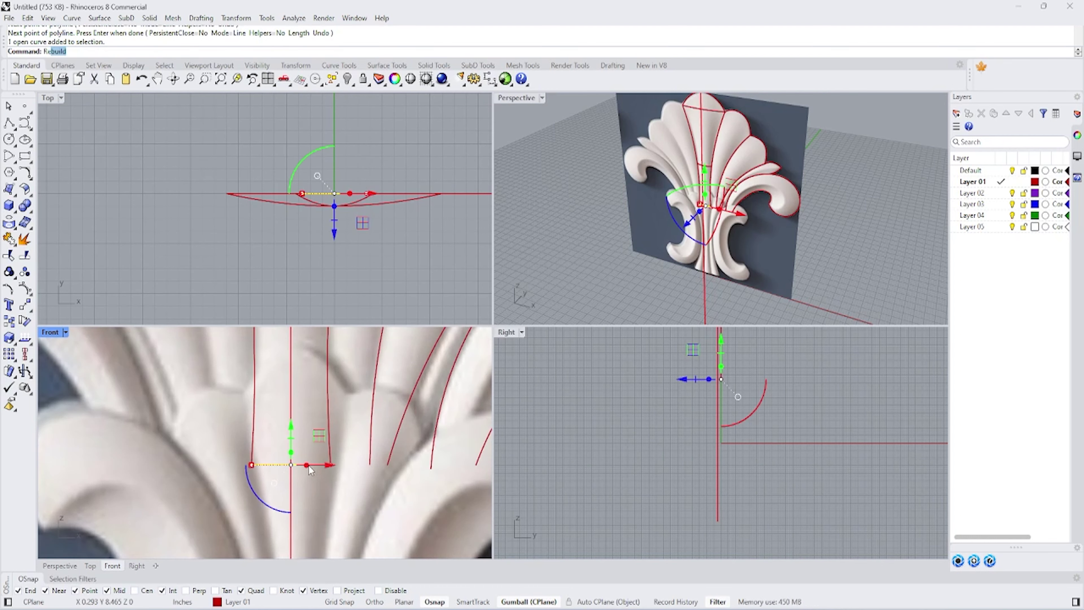
key("Return")
left_click(679, 347)
scroll(299, 449, "up", 2)
key("F10")
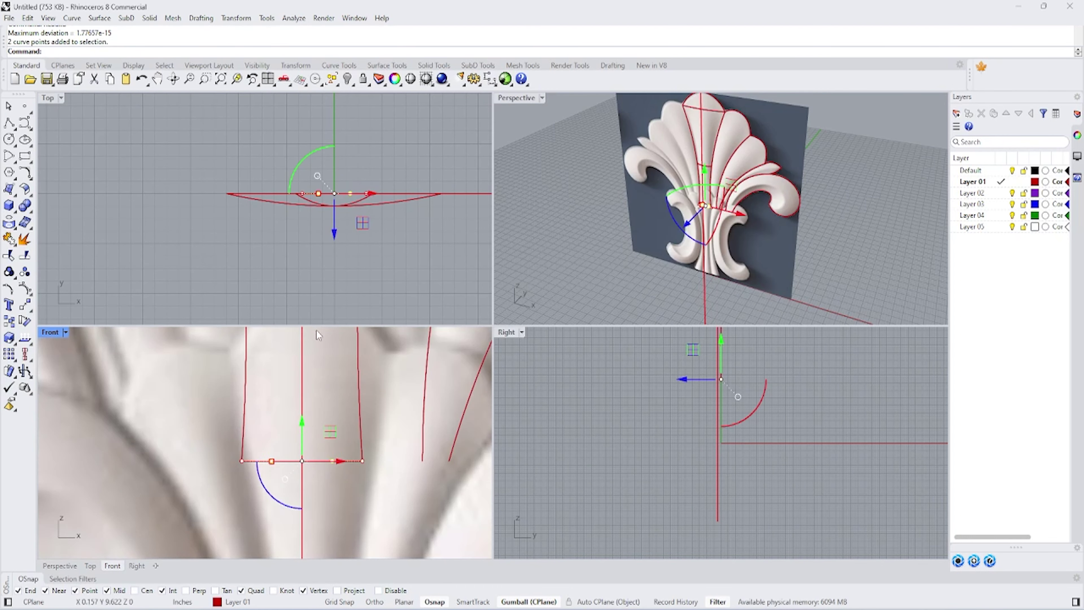
Step: Select the long cross-section curve in Top view, then clear the selection
scroll(264, 205, "up", 2)
left_click(423, 223)
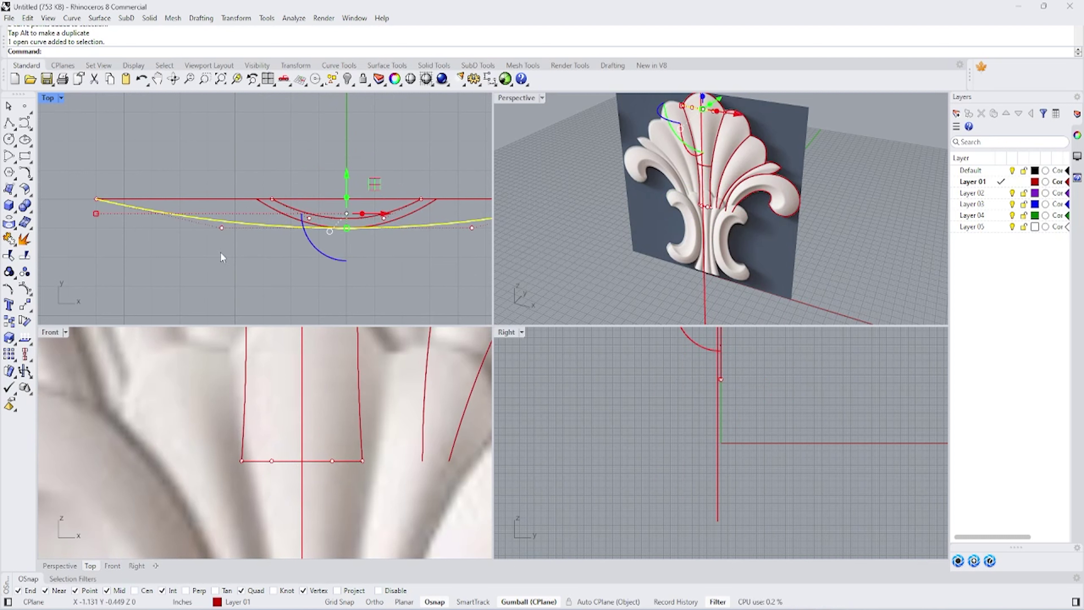
scroll(207, 242, "down", 3)
key("Escape")
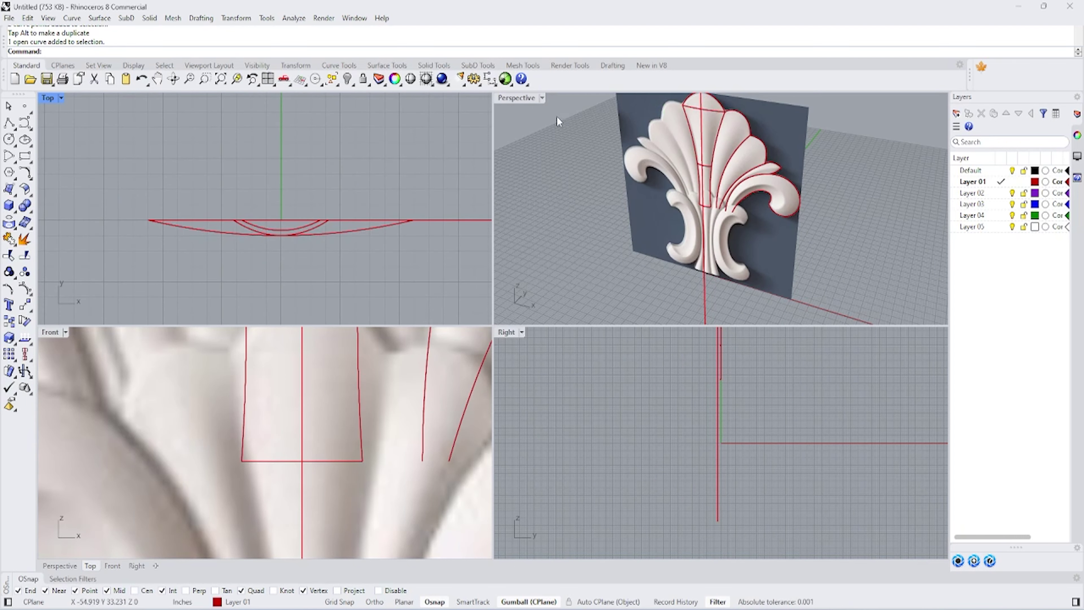
scroll(557, 116, "up", 5)
scroll(301, 444, "down", 3)
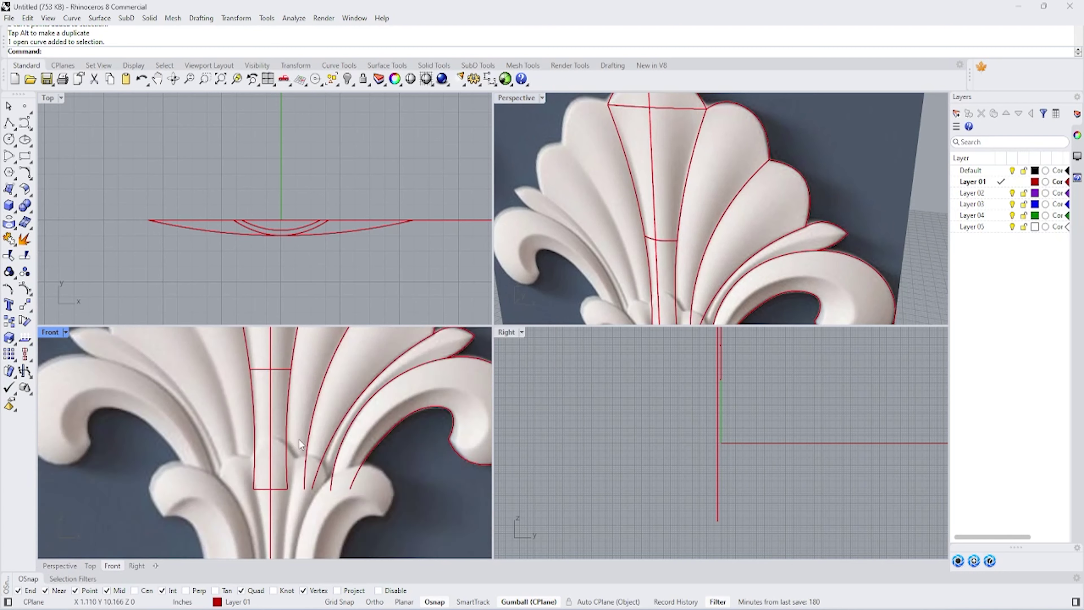
scroll(301, 444, "down", 2)
scroll(314, 409, "down", 2)
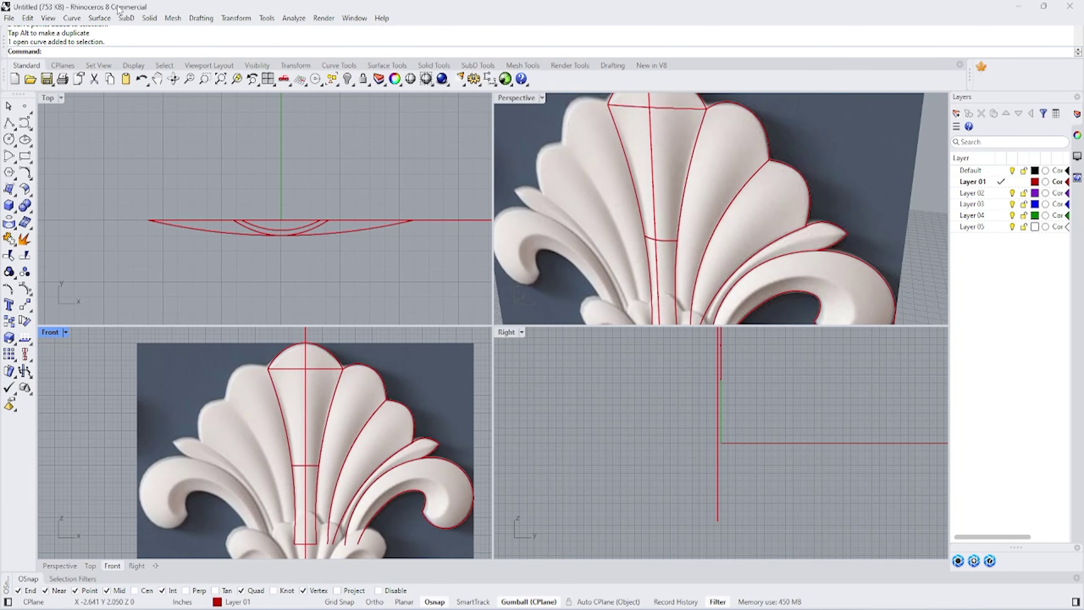
scroll(330, 473, "up", 3)
Step: Spread the first cross-section curve's middle control points apart and lower them to deepen it
scroll(329, 473, "up", 2)
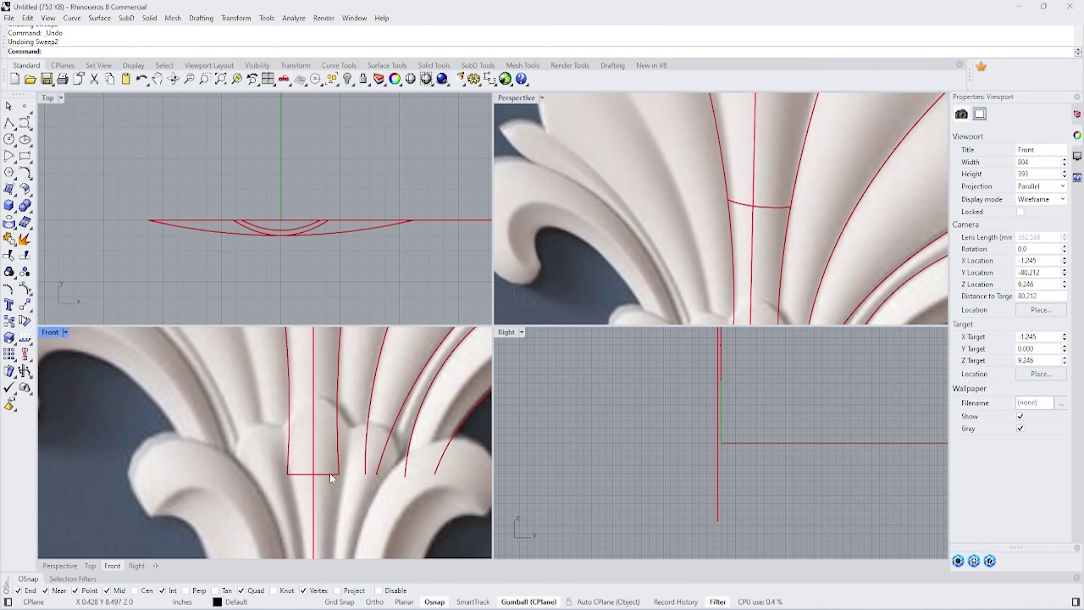
left_click(236, 219)
scroll(236, 219, "up", 2)
scroll(236, 219, "up", 2)
scroll(236, 219, "down", 1)
left_click(245, 240)
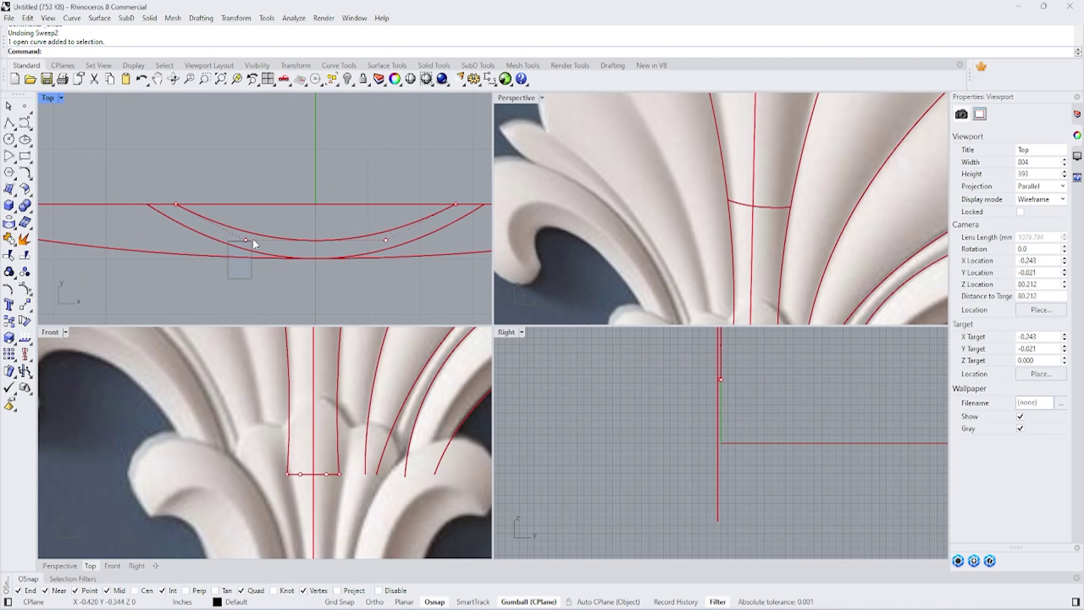
left_click(386, 240, "shift")
left_click_drag(245, 240, 236, 243)
left_click_drag(316, 202, 303, 211)
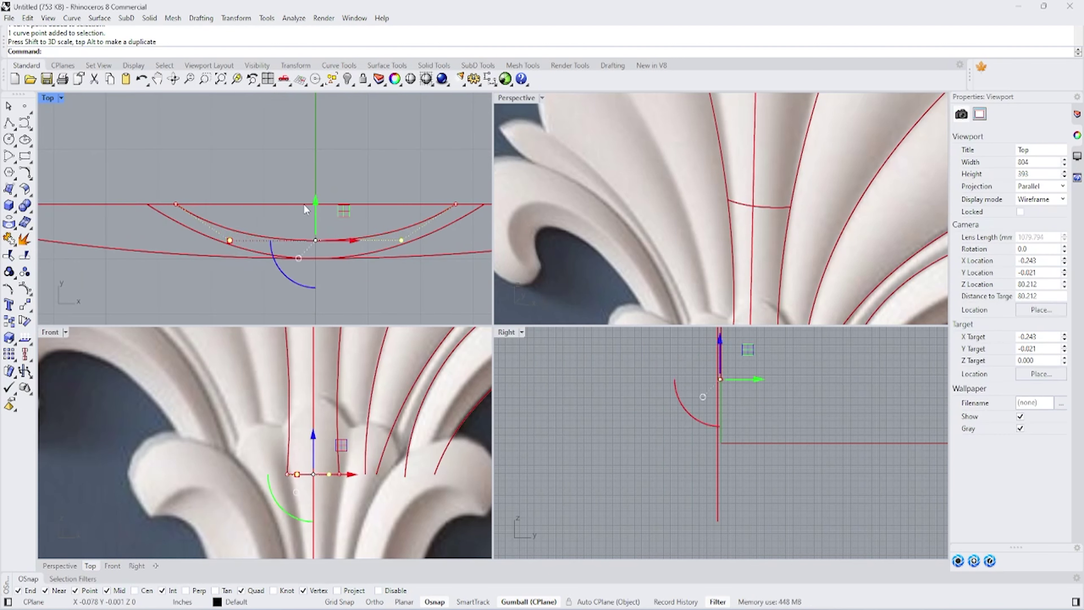
Step: Raise the wide cross-section curve's two outer control points
scroll(199, 254, "down", 3)
left_click(203, 256)
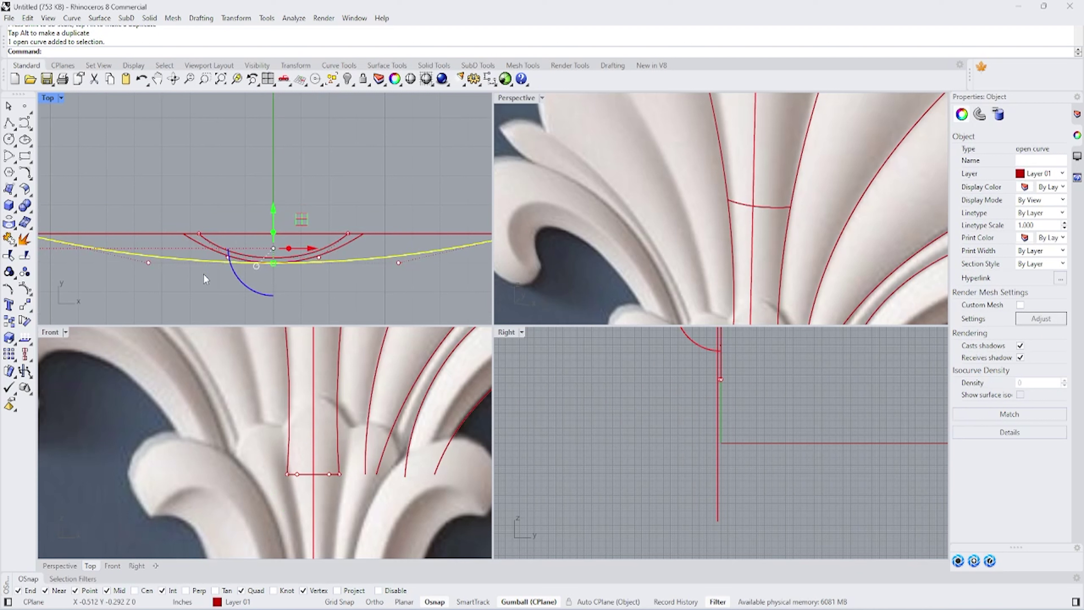
key("F10")
left_click(147, 262)
left_click(399, 263, "shift")
left_click_drag(274, 224, 275, 216)
scroll(208, 265, "up", 3)
left_click_drag(220, 268, 237, 257)
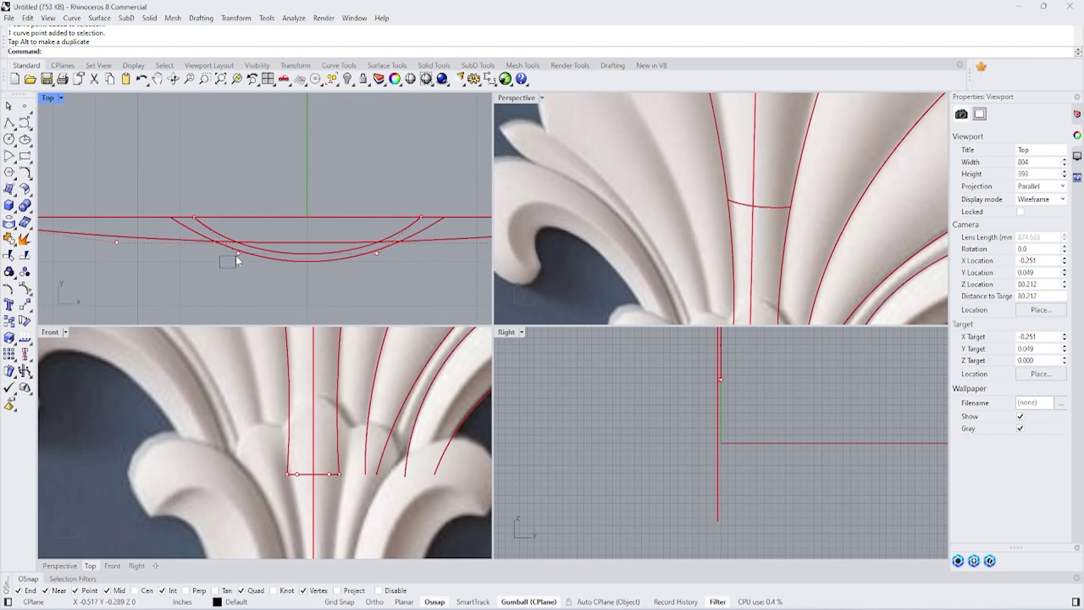
Step: Spread and lower two control points on the lower wide curve
left_click(289, 264)
left_click(236, 288)
left_click(266, 262)
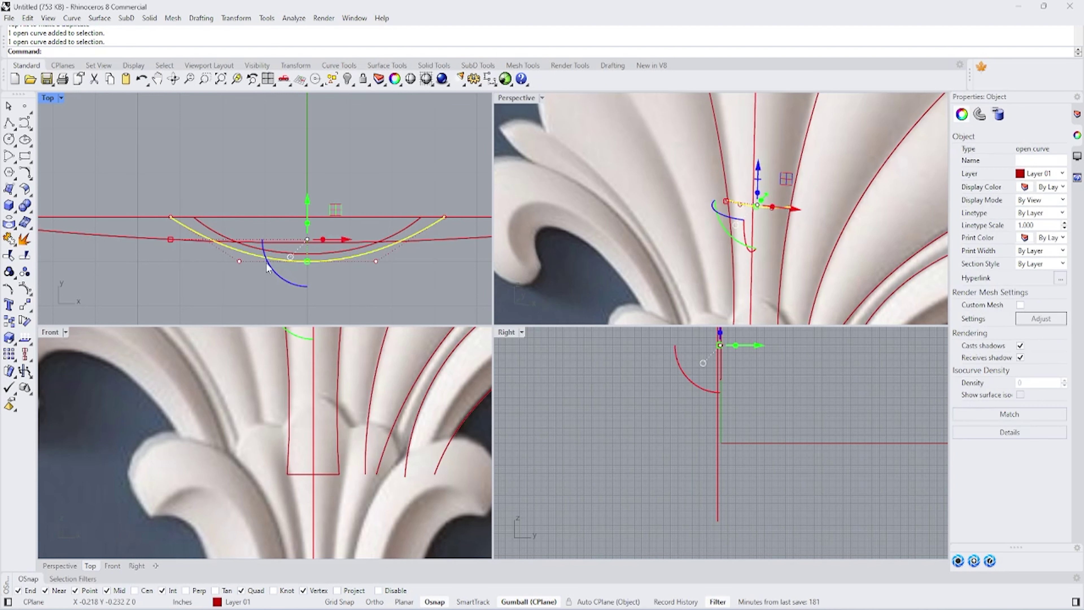
left_click_drag(394, 260, 389, 258, "shift")
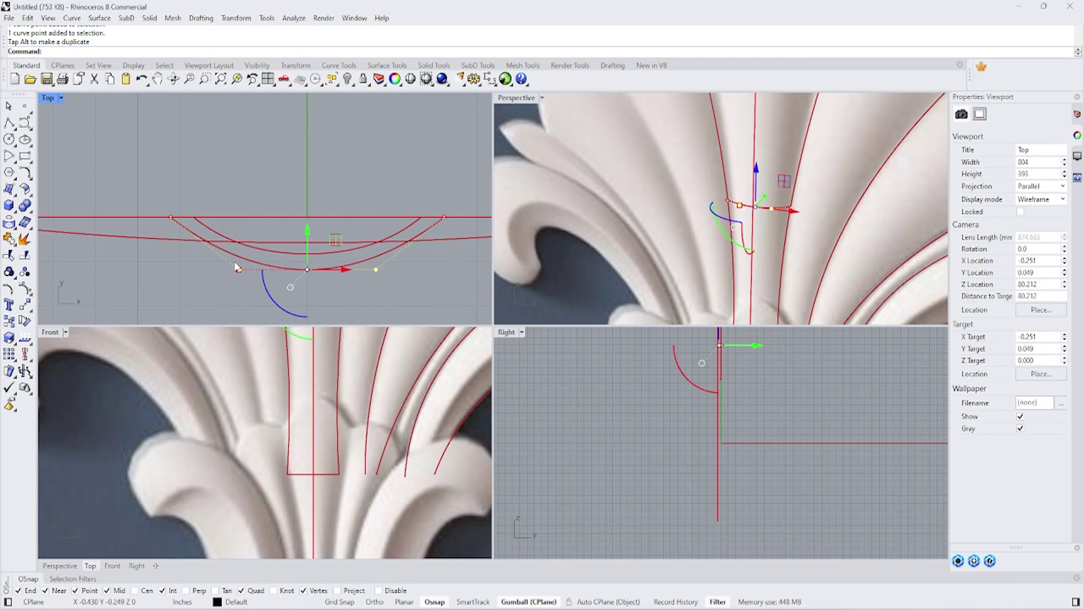
left_click_drag(233, 261, 207, 269)
Step: Build the stem surface with Sweep2 from its two rails and two cross-section shapes
key("Escape")
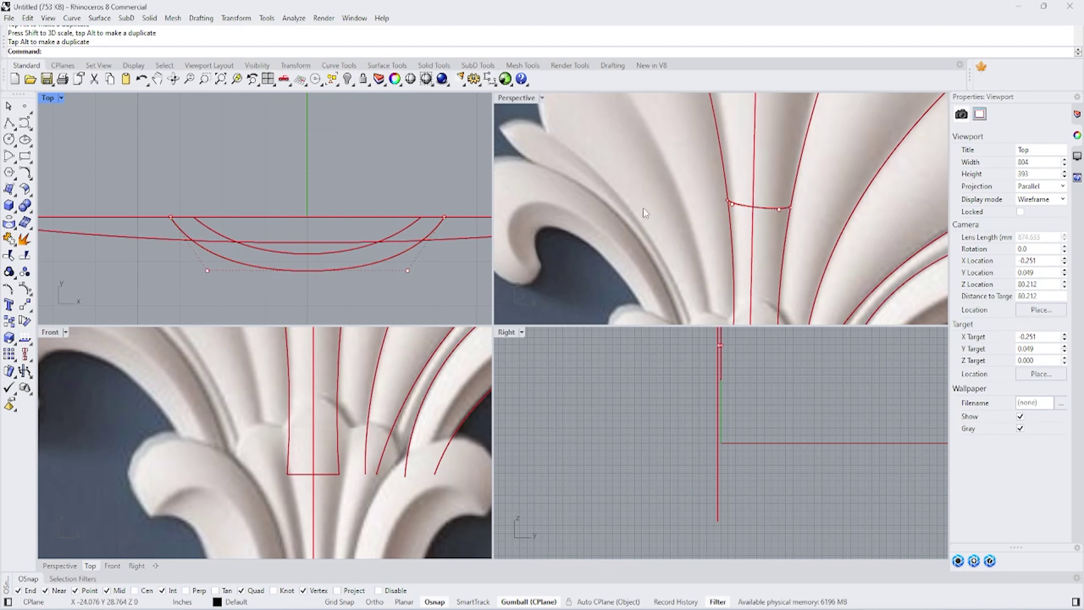
scroll(690, 217, "down", 5)
left_click(94, 20)
left_click(120, 129)
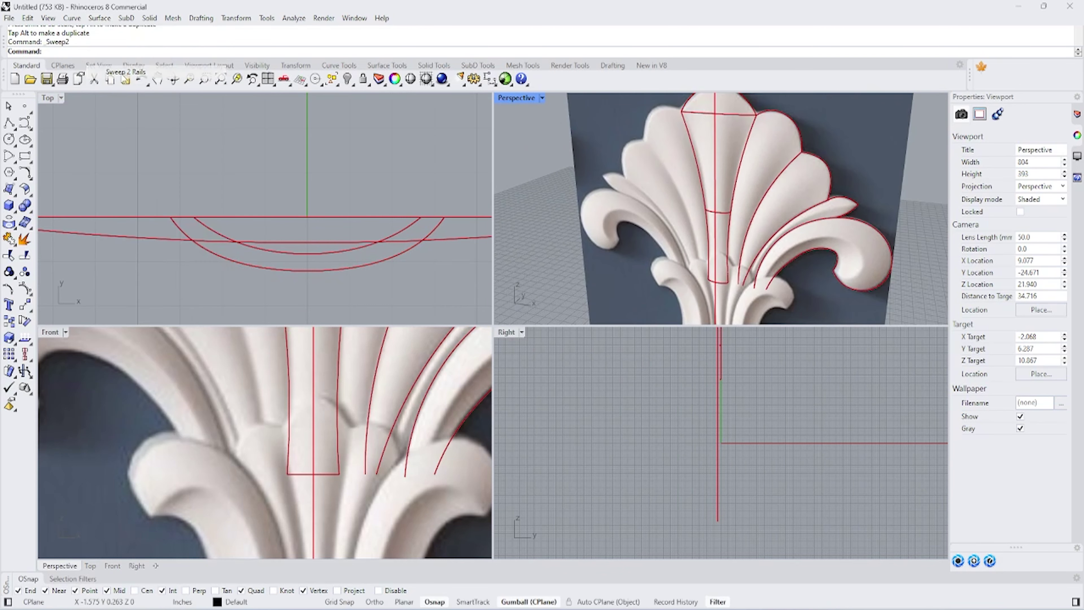
left_click(702, 191)
left_click(737, 195)
left_click(726, 115)
left_click(719, 282)
key("Return")
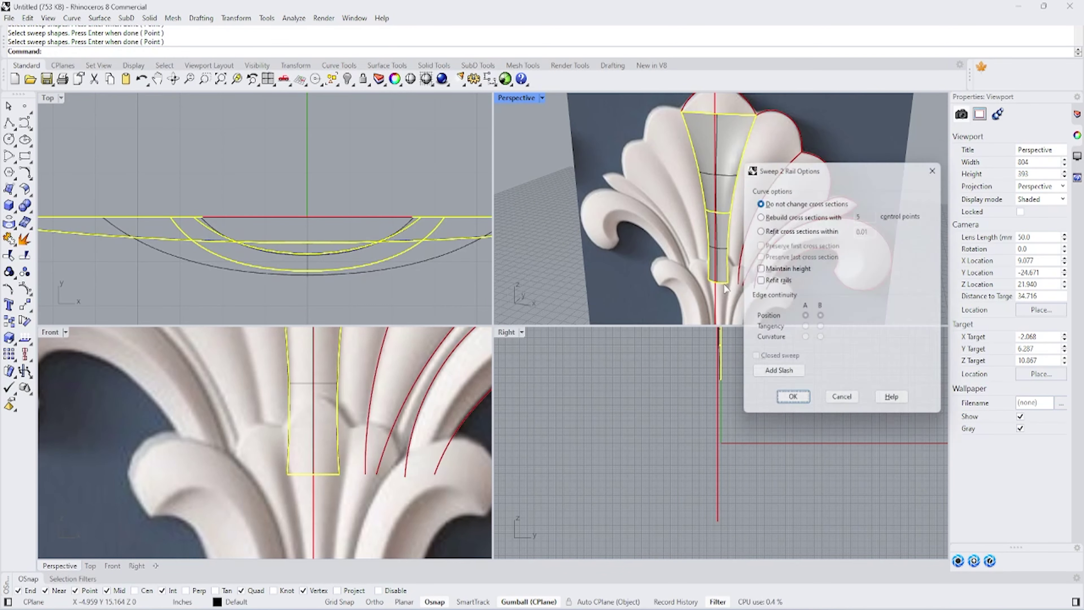
right_click(345, 297)
scroll(735, 158, "up", 3)
right_click_drag(735, 157, 708, 208)
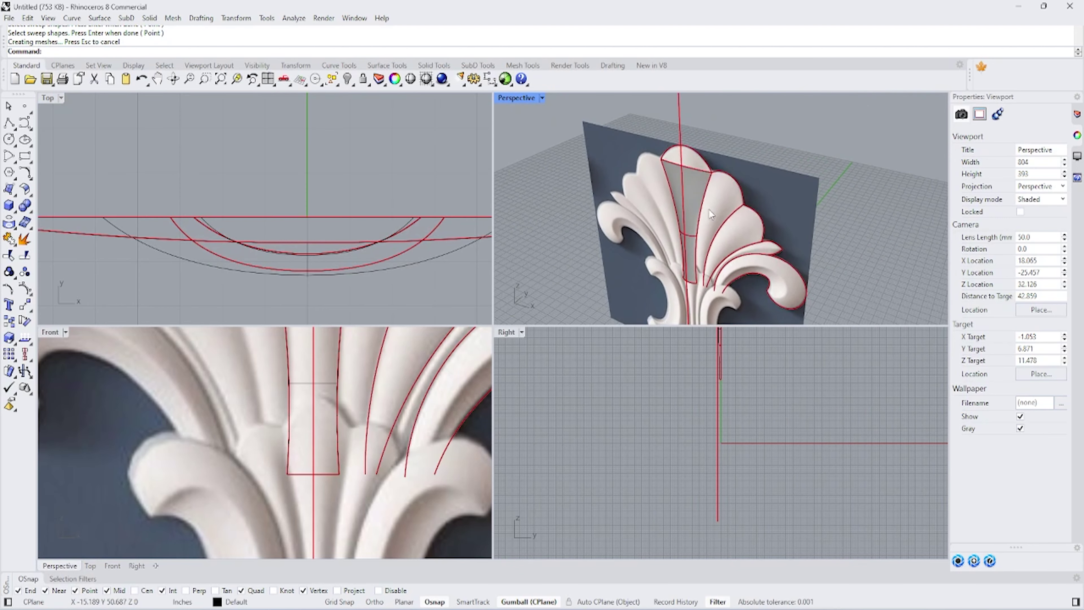
scroll(595, 172, "up", 3)
scroll(306, 483, "down", 5)
Step: Sweep the top lobe along its arc and horizontal line with the bowed curve as shape
key("Return")
left_click(313, 376)
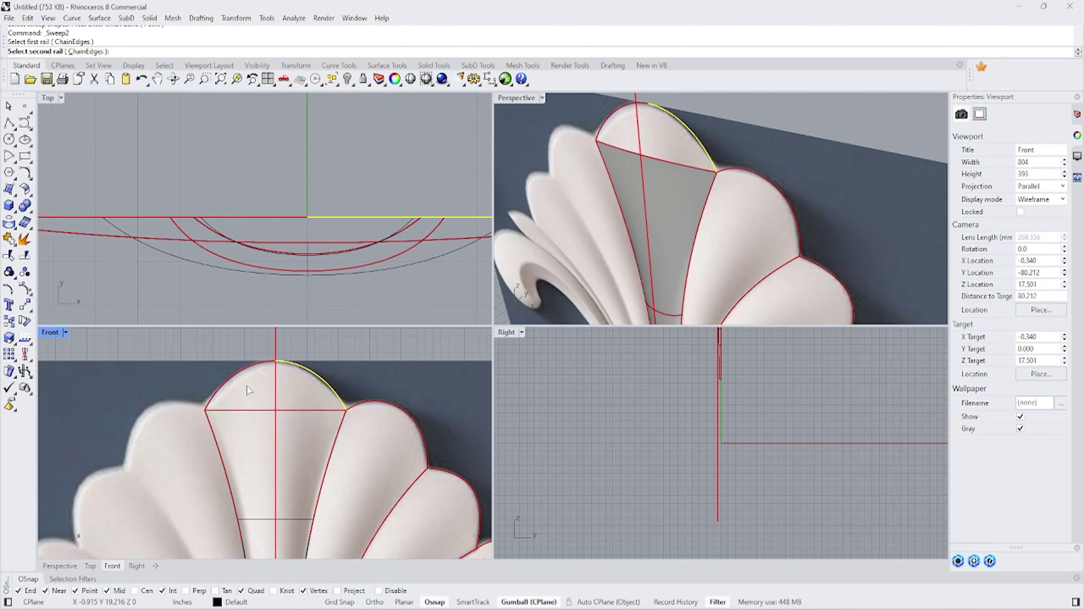
left_click(293, 410)
left_click(338, 421)
left_click(362, 452)
key("Return")
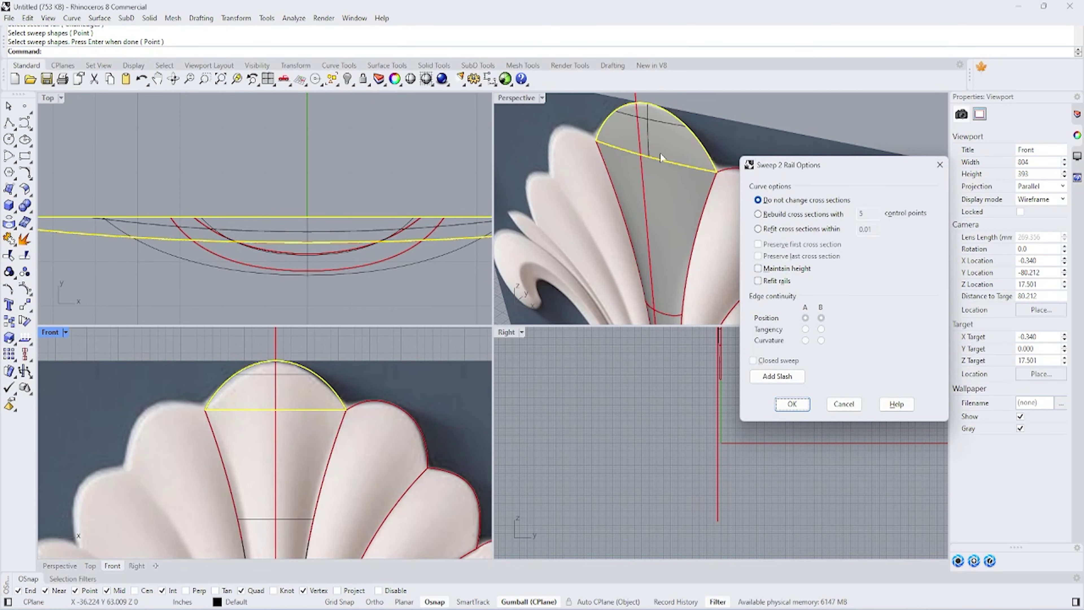
key("Return")
Step: Hide the stem and top lobe surfaces
left_click(293, 380)
left_click(298, 493, "shift")
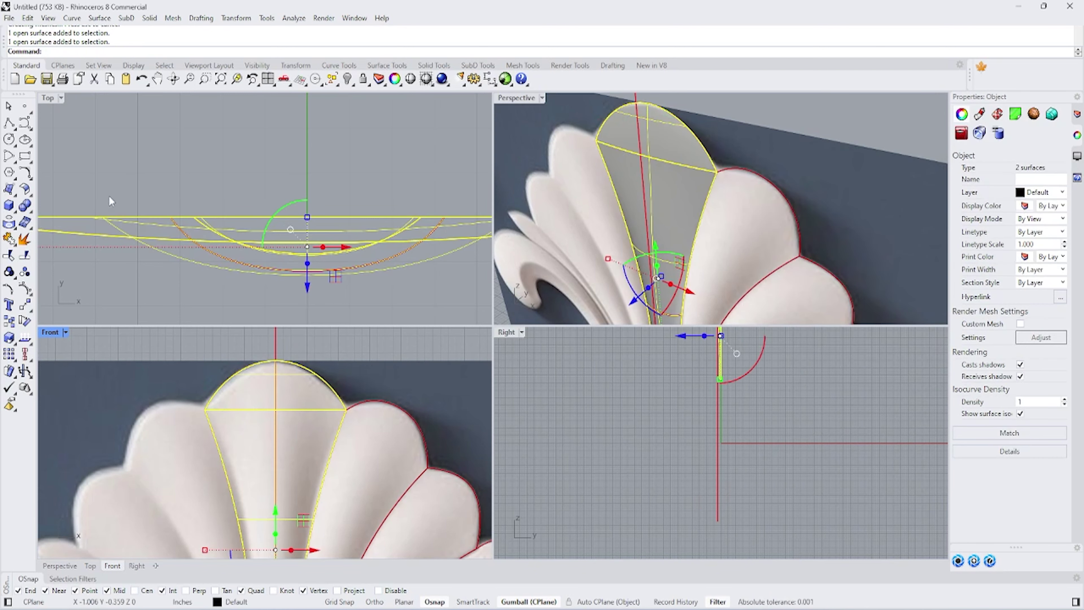
left_click(338, 81)
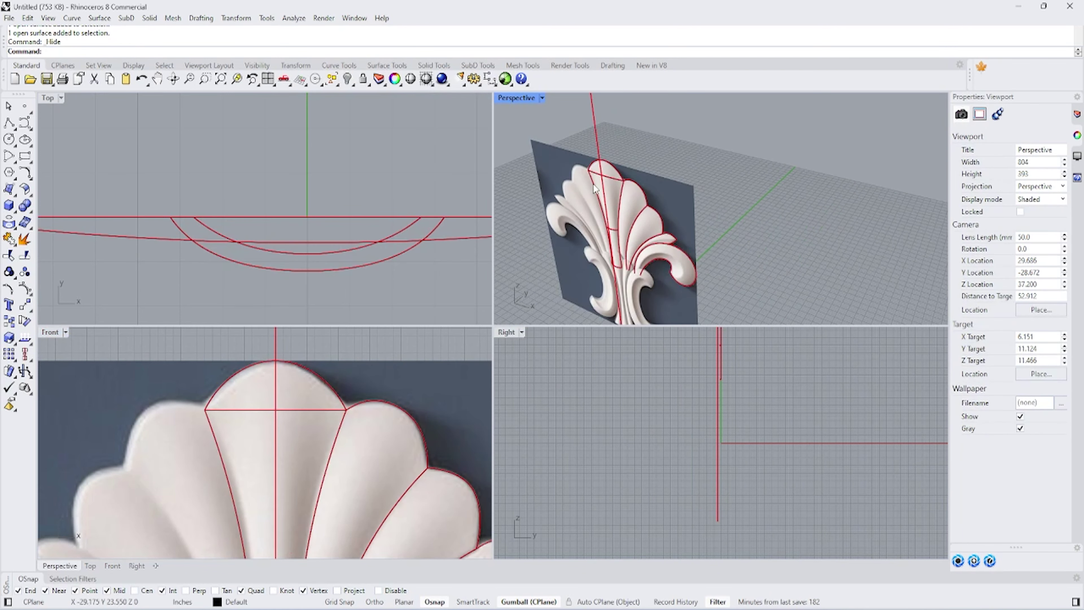
scroll(295, 428, "down", 3)
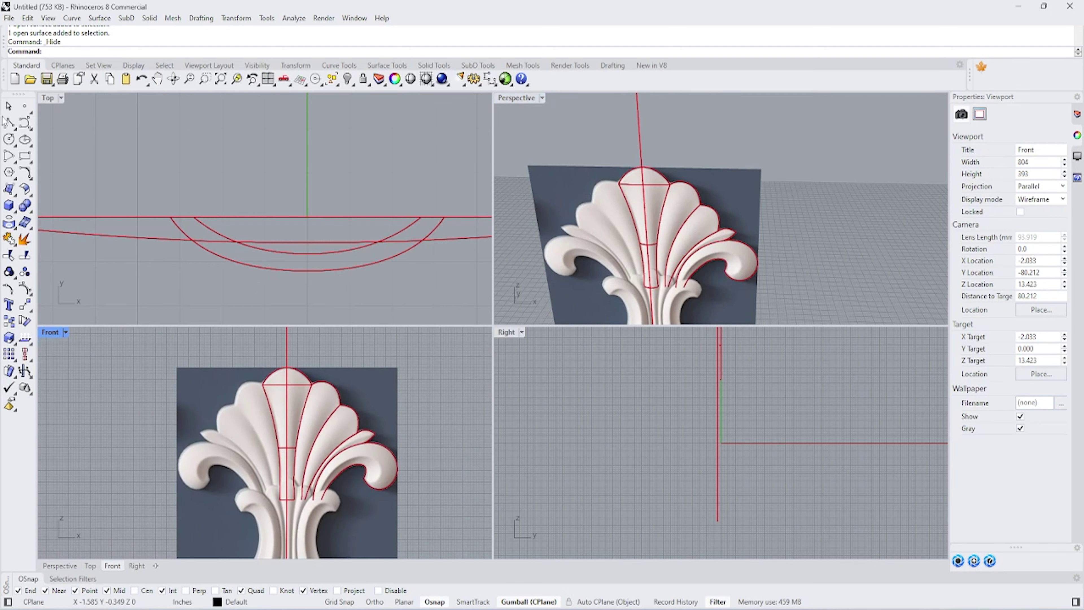
Step: Draw an upper cross line across the petal, rebuild it, and bow its middle points back in depth
left_click(8, 123)
scroll(305, 420, "up", 2)
left_click(306, 367)
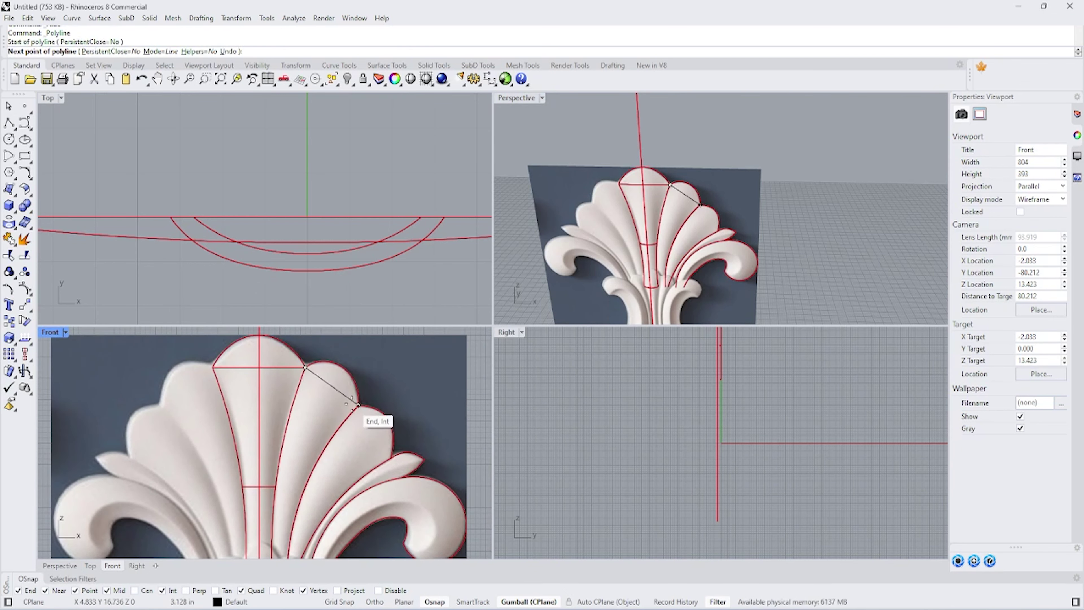
left_click(360, 405)
key("Return")
scroll(340, 392, "up", 2)
type("Re")
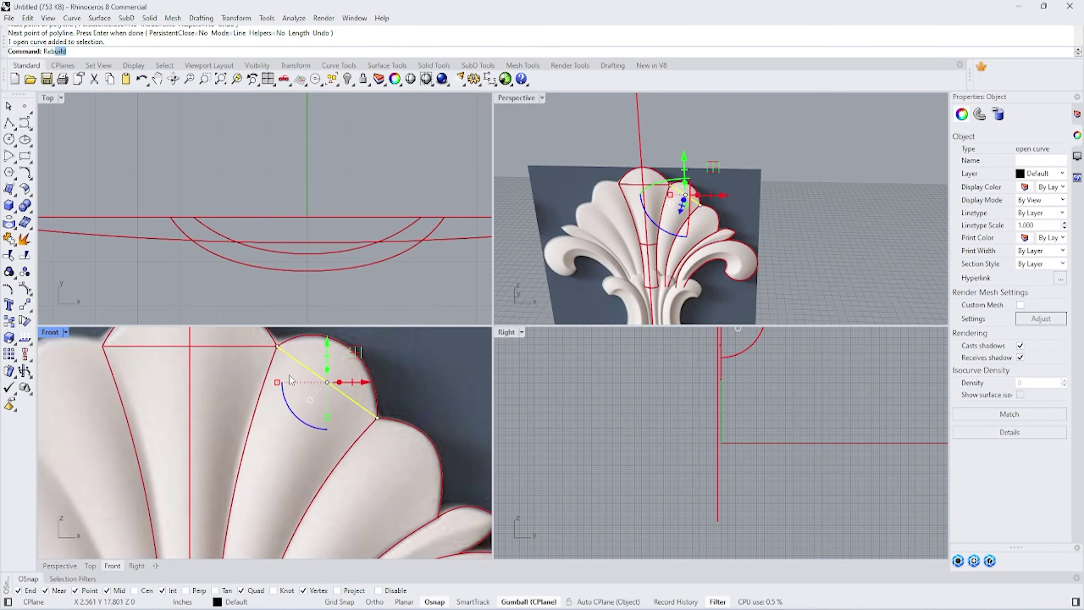
key("Return")
key("Return")
scroll(302, 386, "up", 3)
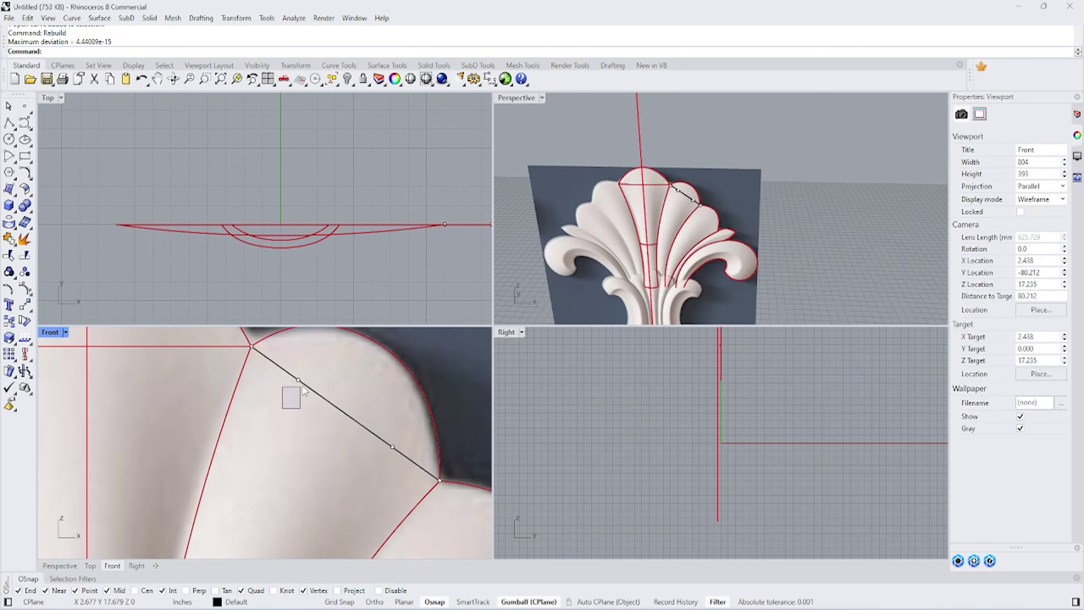
left_click(299, 379)
left_click(392, 447, "shift")
right_click_drag(427, 265, 282, 265)
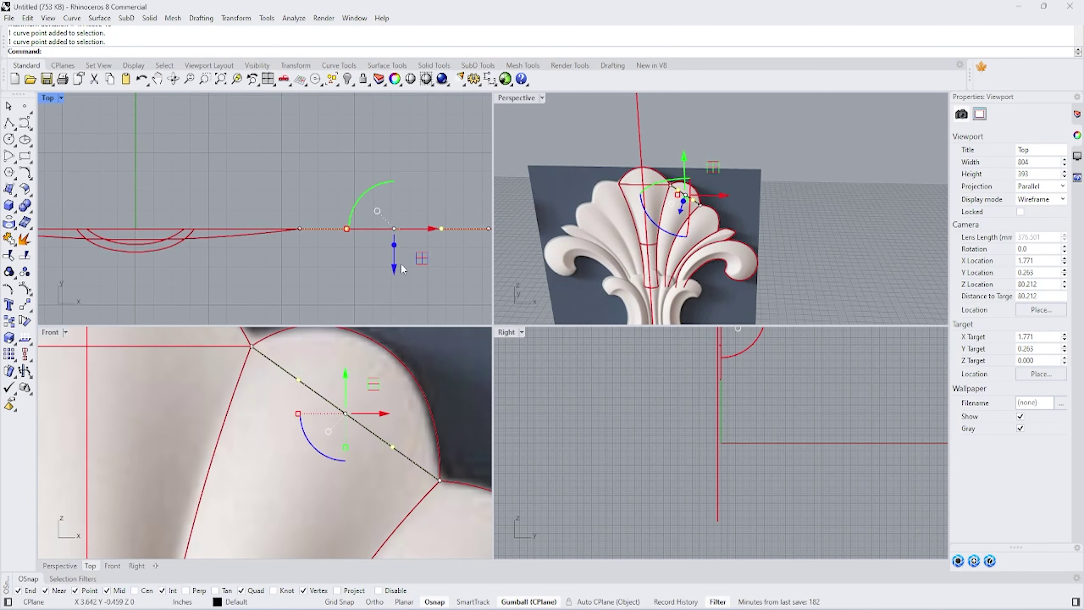
left_click_drag(394, 267, 393, 281)
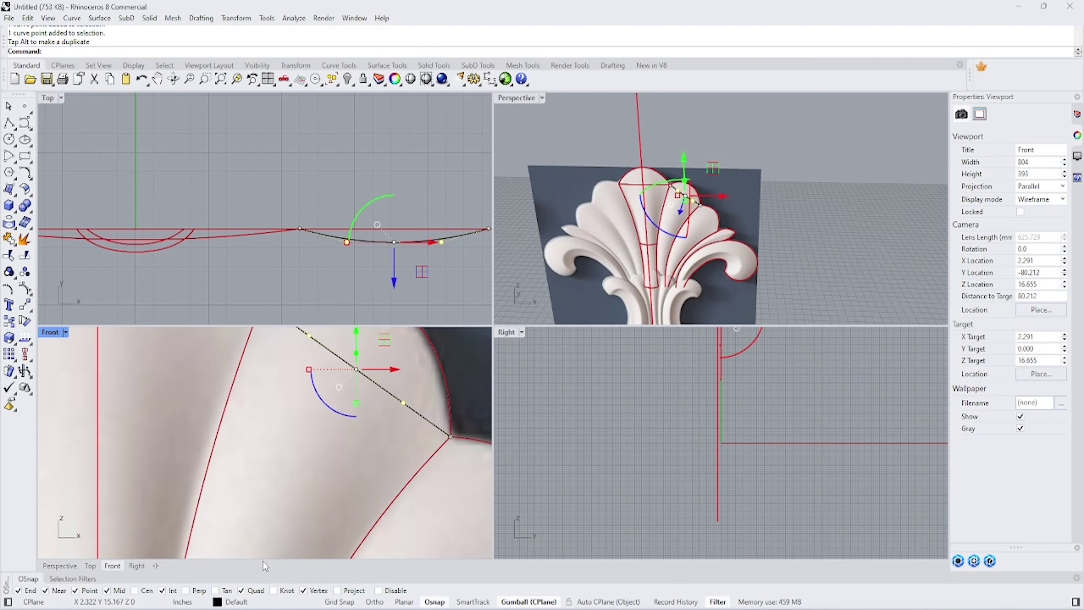
scroll(264, 449, "down", 3)
Step: Add a lower angled cross line from the stem crossbar's end, rebuild it, and push its middle points back
left_click(9, 124)
scroll(192, 391, "up", 2)
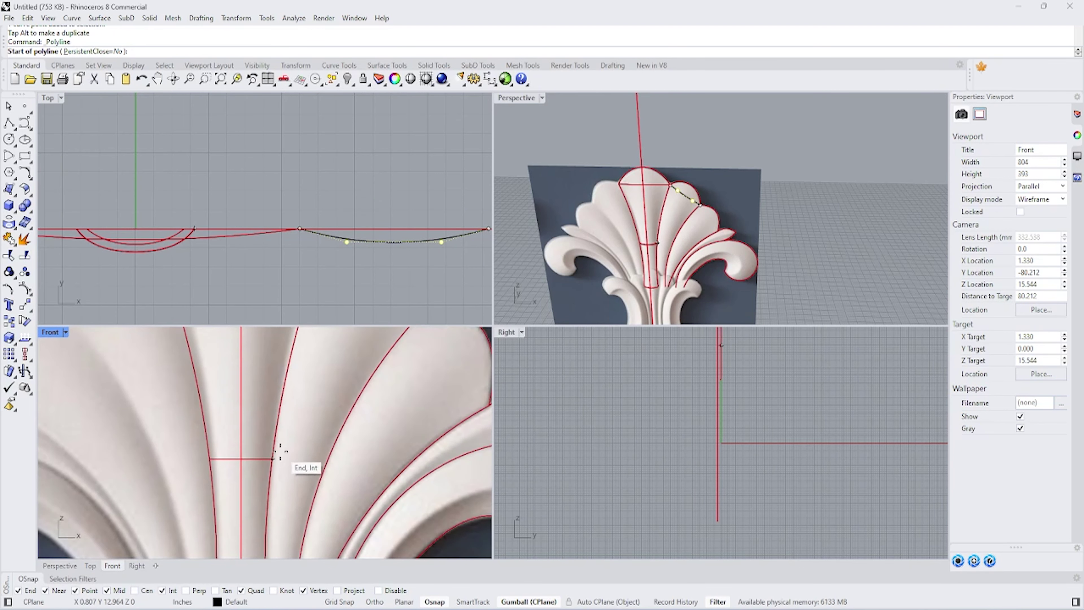
left_click(272, 459)
key("F8")
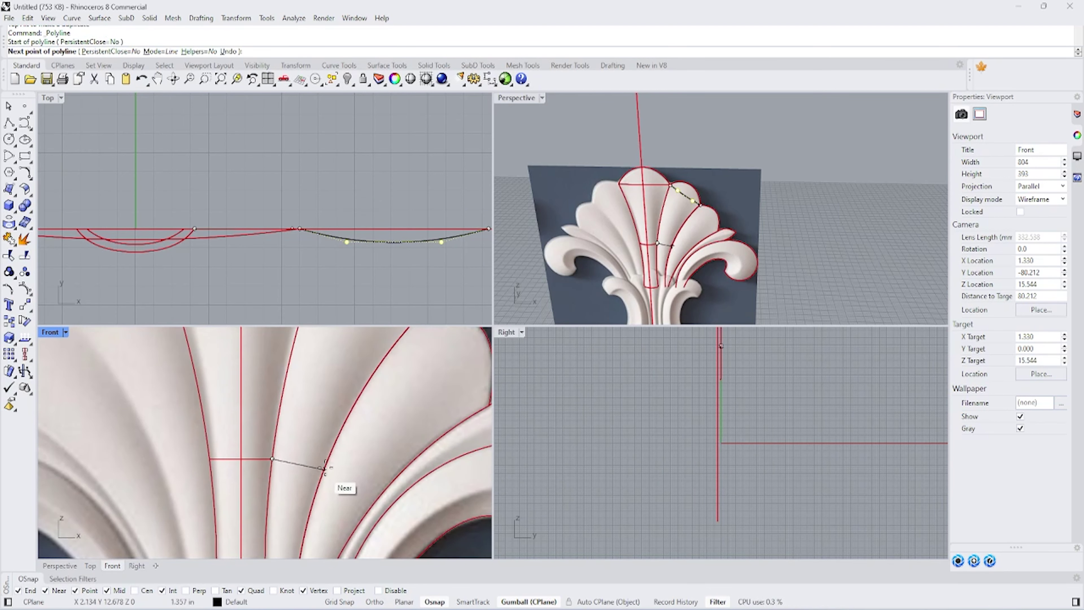
left_click(324, 470)
key("Return")
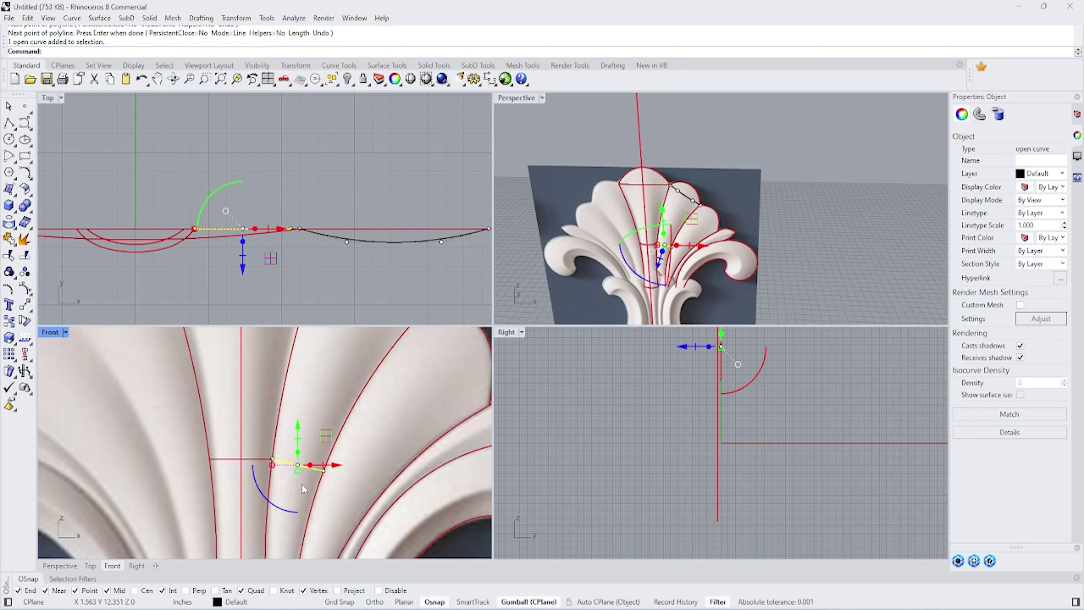
type("R")
key("Return")
key("Return")
scroll(337, 502, "up", 4)
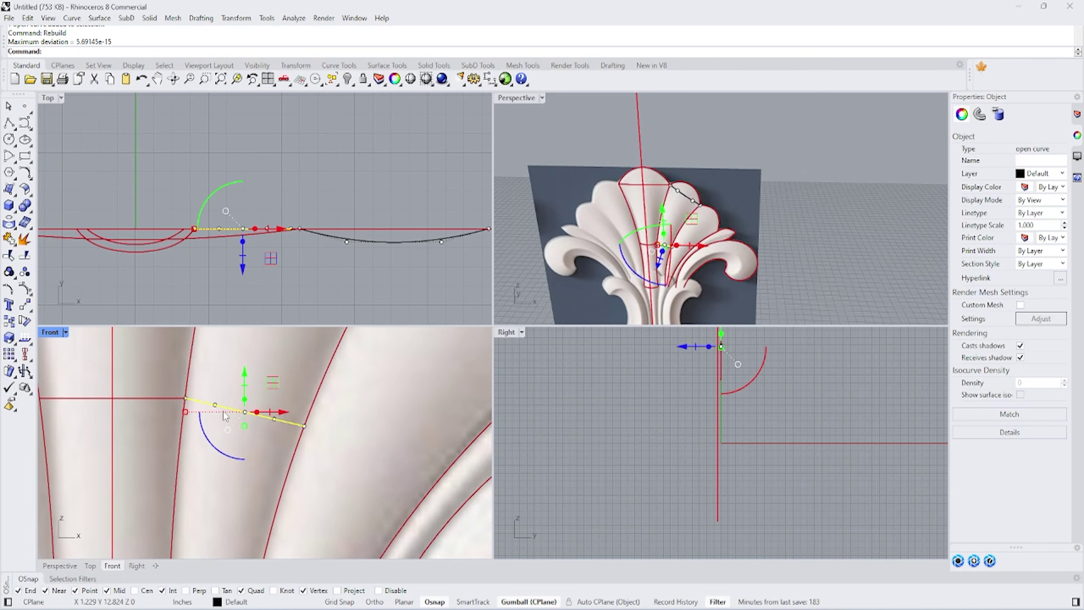
left_click_drag(210, 393, 282, 421)
left_click_drag(244, 253, 239, 278)
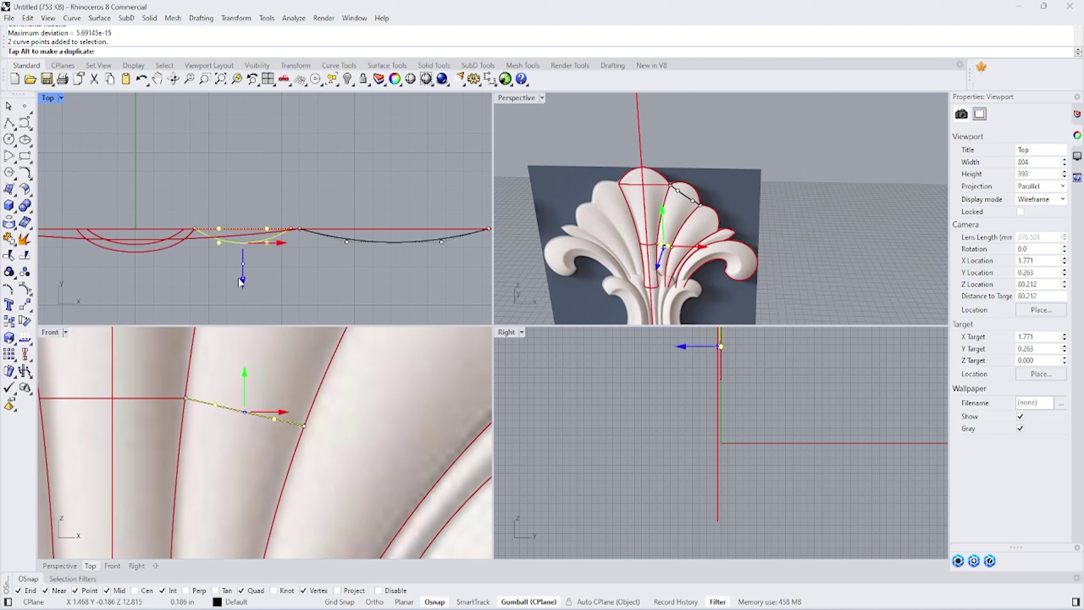
scroll(241, 285, "up", 2)
Step: Reshape the lower curve's middle points in the side view, undoing the point scaling
mouse_move(378, 253)
left_mouse_down()
mouse_move(373, 299)
mouse_move(352, 305)
left_mouse_up()
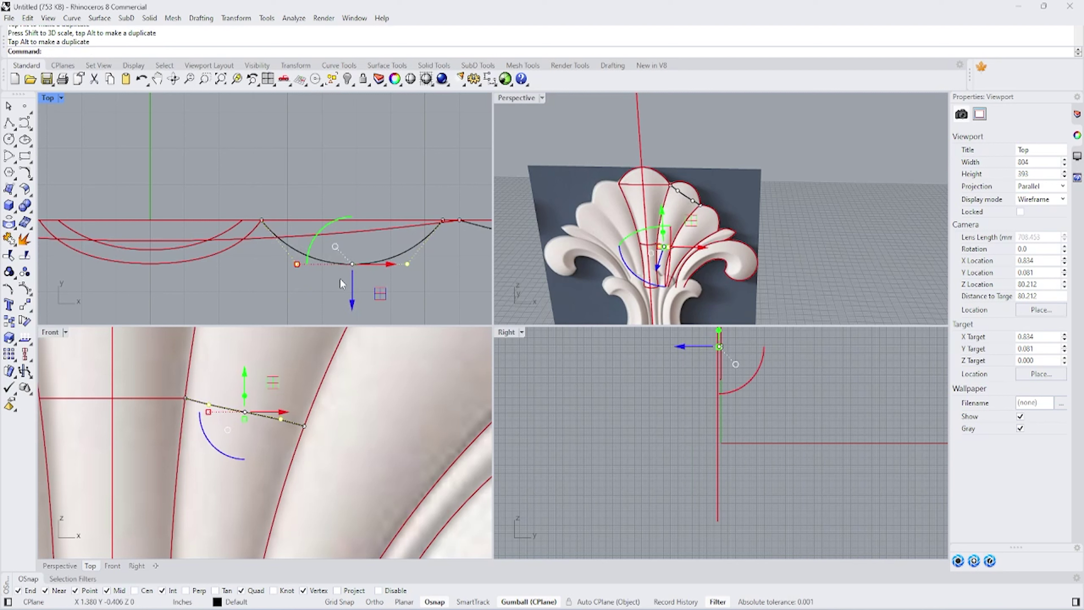
right_click_drag(728, 355, 739, 479)
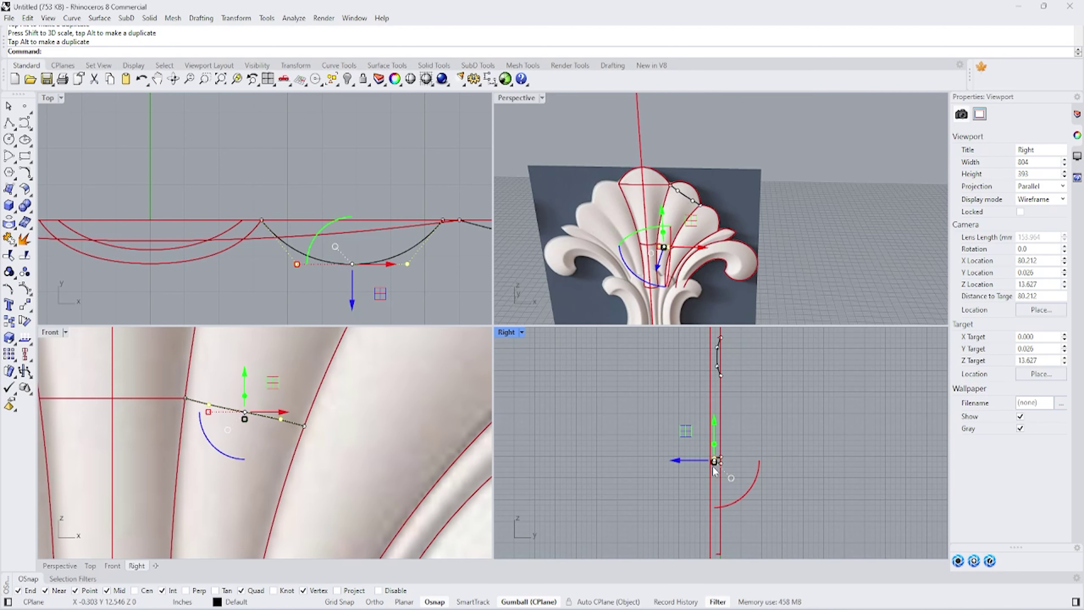
scroll(715, 470, "up", 5)
scroll(715, 484, "up", 5)
scroll(720, 463, "up", 5)
left_click_drag(693, 475, 696, 476)
key("ctrl+z")
scroll(711, 445, "up", 3)
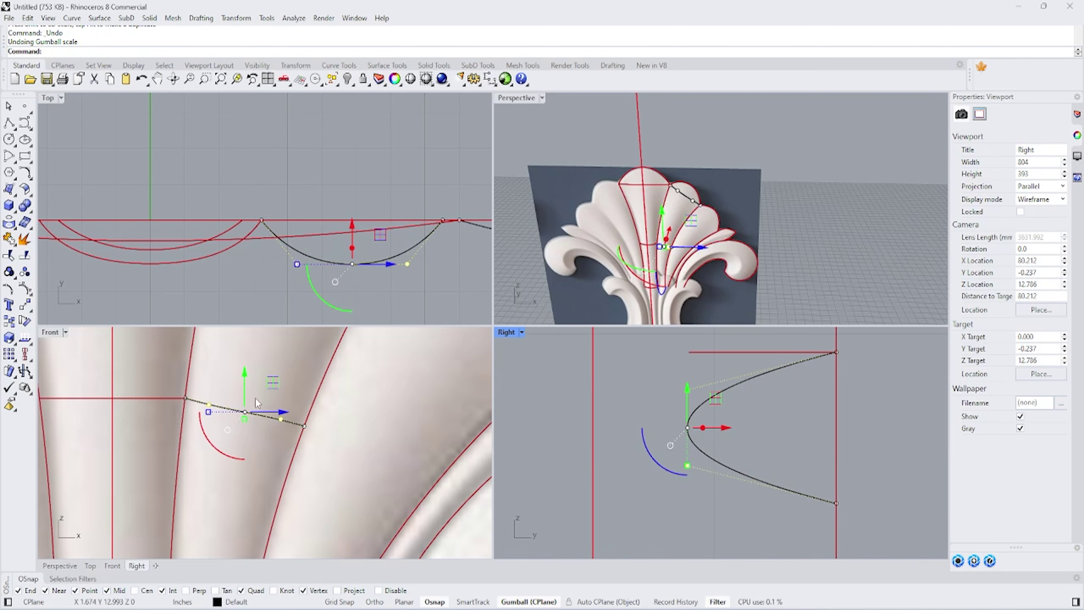
scroll(238, 417, "up", 3)
key("Escape")
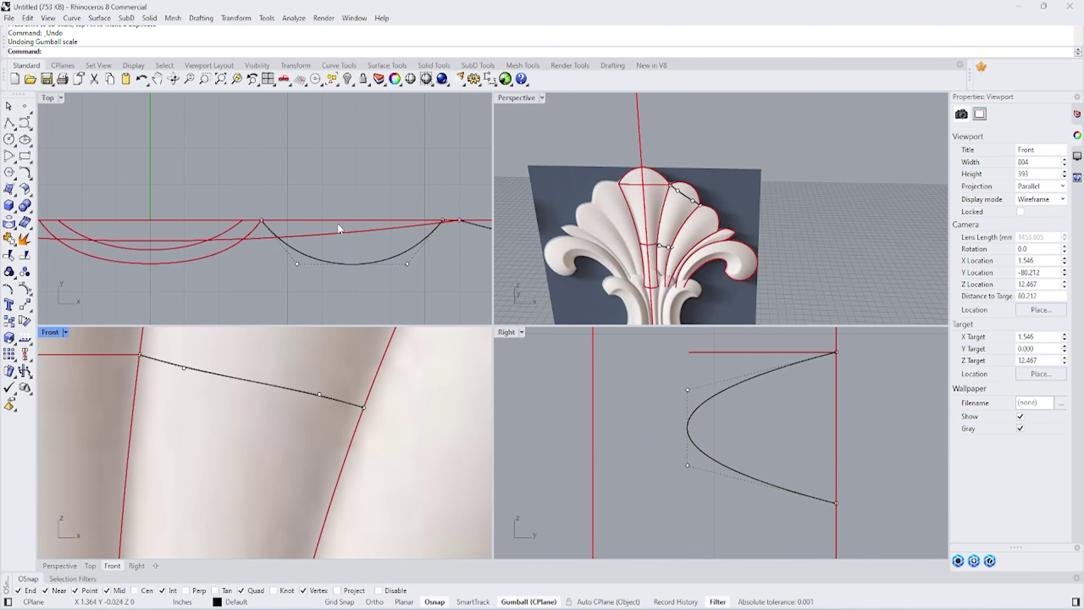
left_click(337, 223)
scroll(304, 391, "down", 3)
scroll(114, 347, "down", 3)
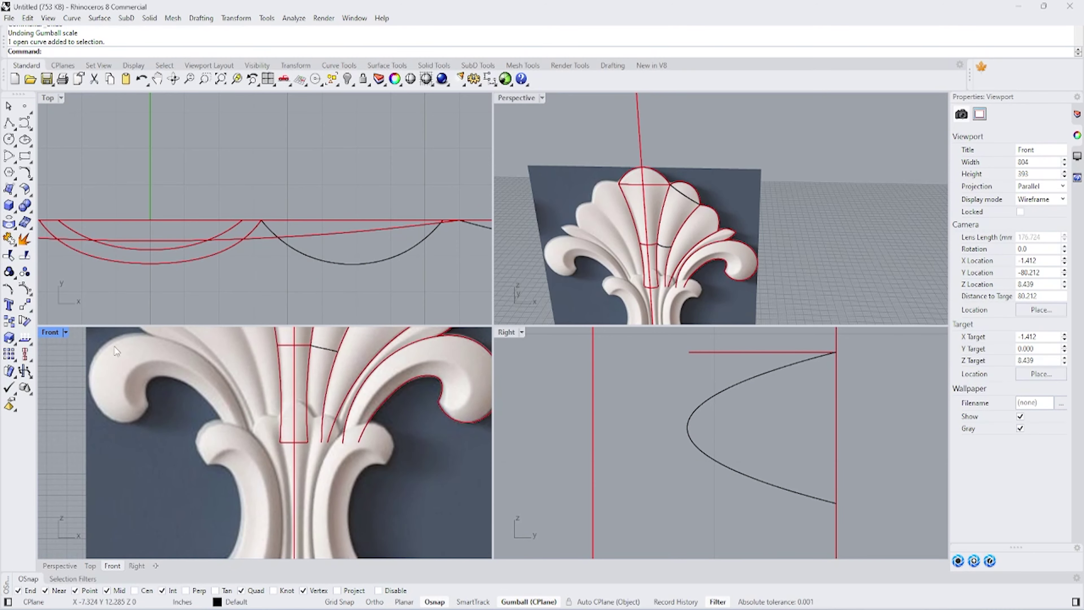
Step: Draw a short line at the stem's base, rebuild it to 4 points, and select its middle points
left_click(9, 124)
scroll(356, 486, "up", 3)
left_click(246, 385)
key("Return")
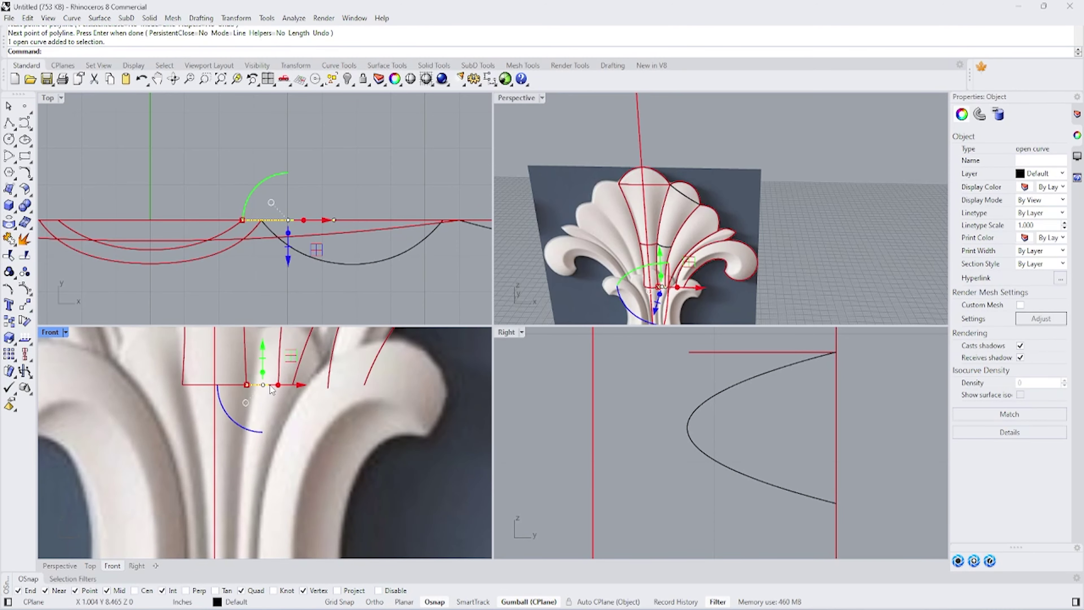
type("b")
key("Return")
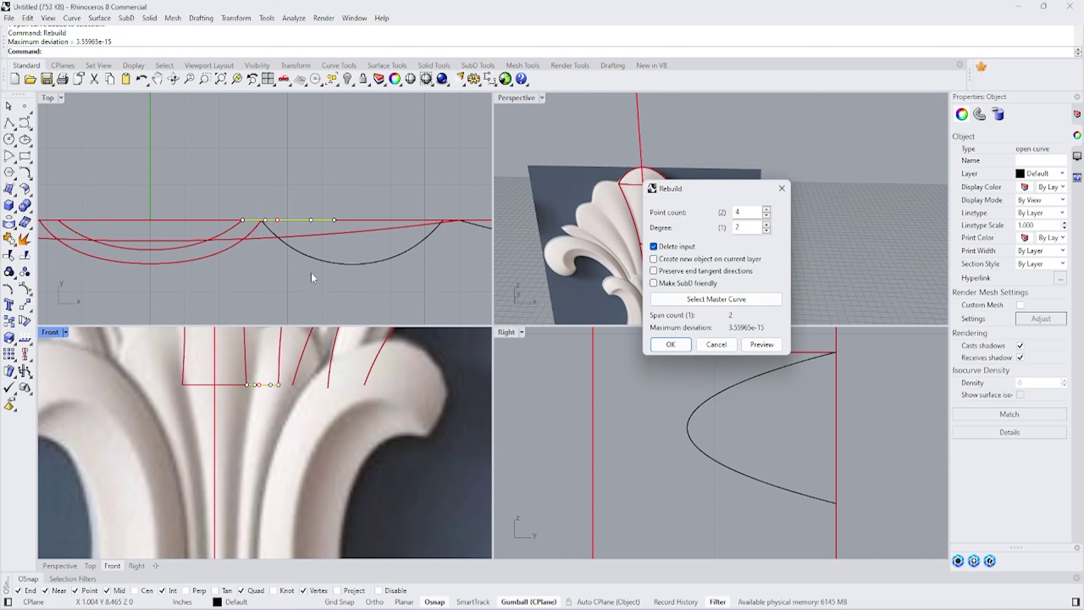
key("Return")
scroll(264, 216, "up", 2)
mouse_move(253, 177)
left_mouse_down()
mouse_move(326, 231)
mouse_move(309, 212)
left_mouse_up()
Step: Split the lobe outline at the point where the cross line meets it
key("Escape")
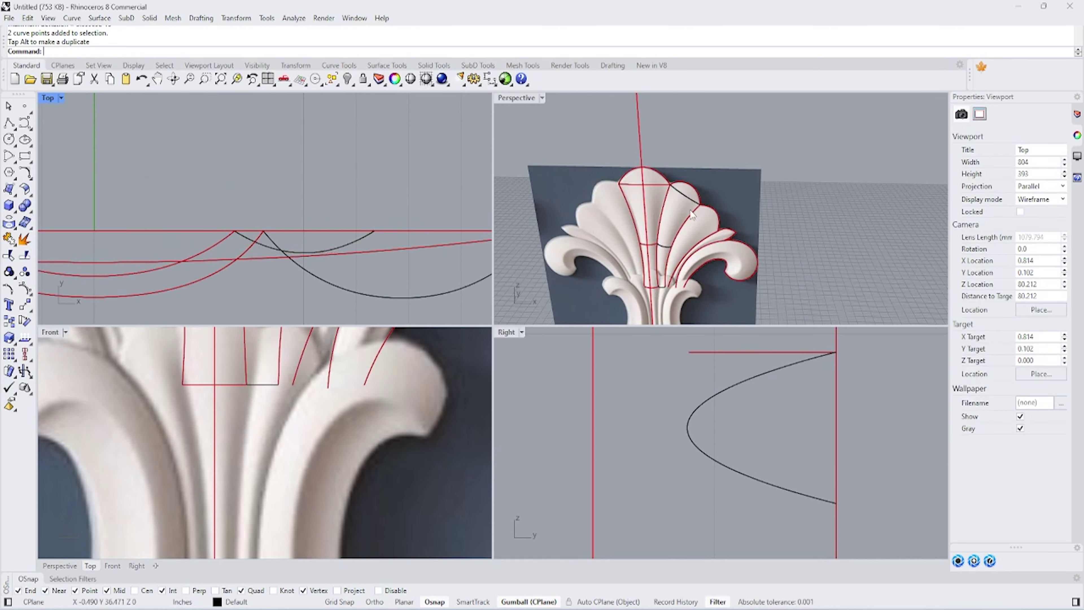
left_click(25, 206)
left_click(699, 196)
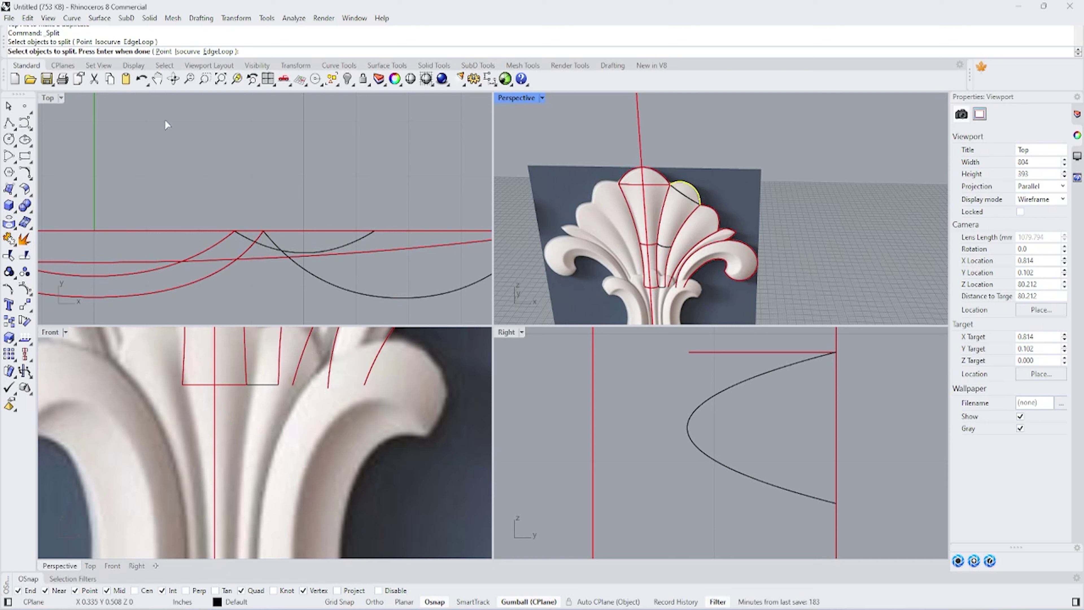
left_click(170, 52)
left_click(698, 185)
key("Return")
scroll(678, 193, "up", 3)
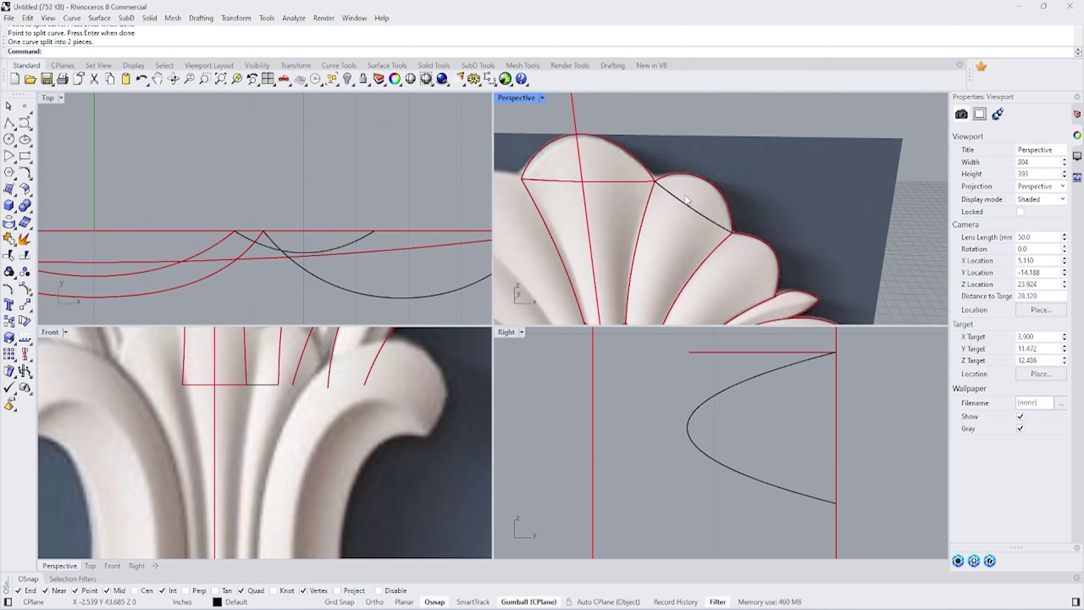
scroll(678, 193, "down", 3)
scroll(289, 449, "down", 3)
Step: Sweep a two-rail surface between the lower petal rails along its cross-section
left_click(100, 18)
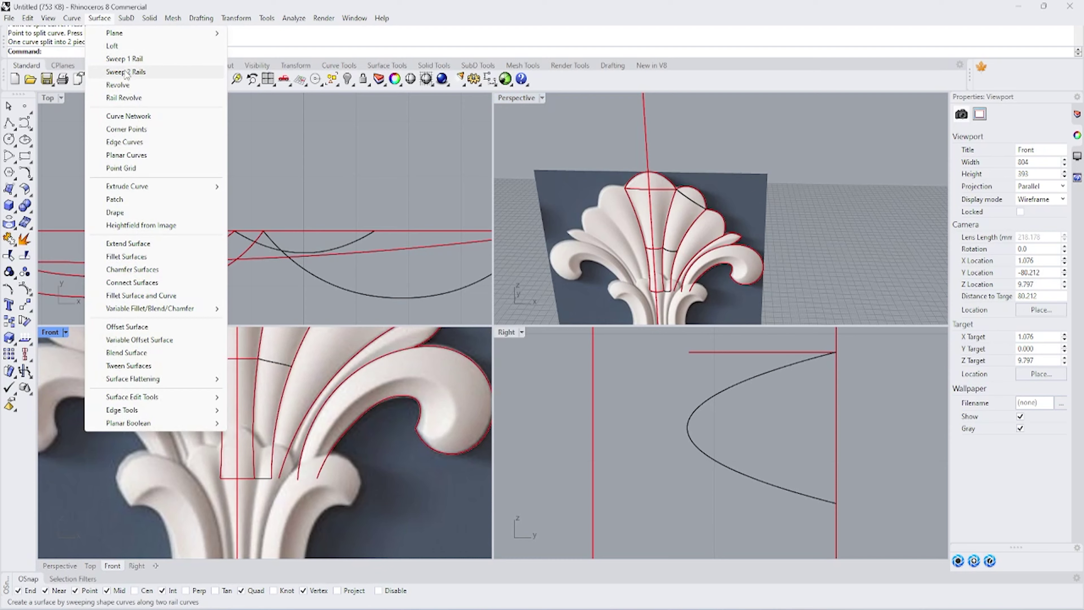
left_click(115, 80)
scroll(269, 463, "up", 2)
left_click(268, 464)
left_click(299, 473)
left_click(285, 496)
scroll(294, 453, "down", 1)
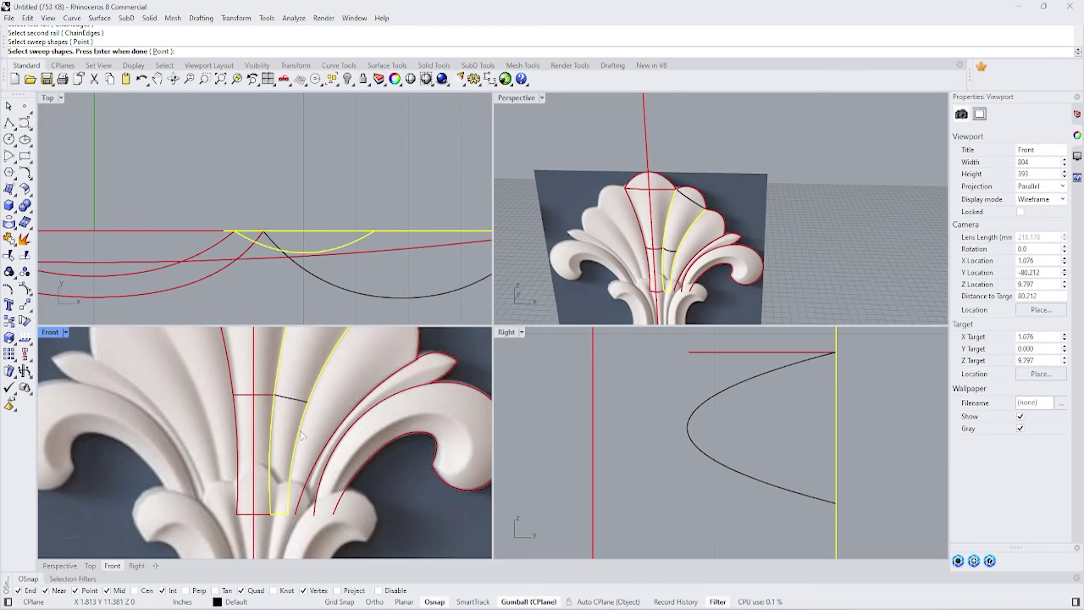
scroll(304, 412, "down", 1)
key("Return")
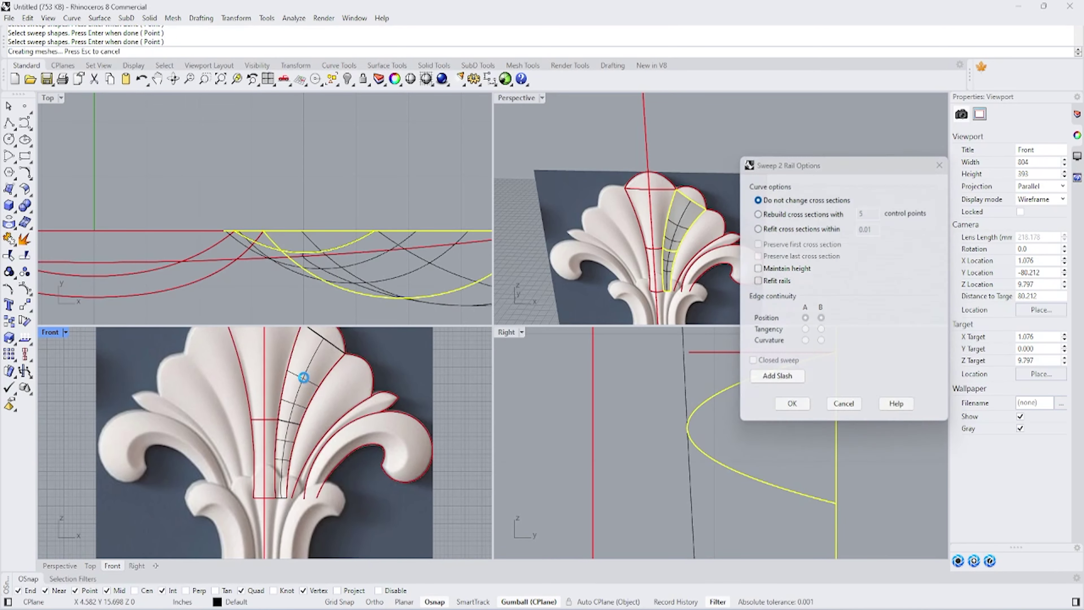
Step: Sweep a second two-rail surface across the lobe using its cross-section curve
key("Return")
scroll(365, 446, "up", 3)
left_click(365, 446)
left_click(294, 442)
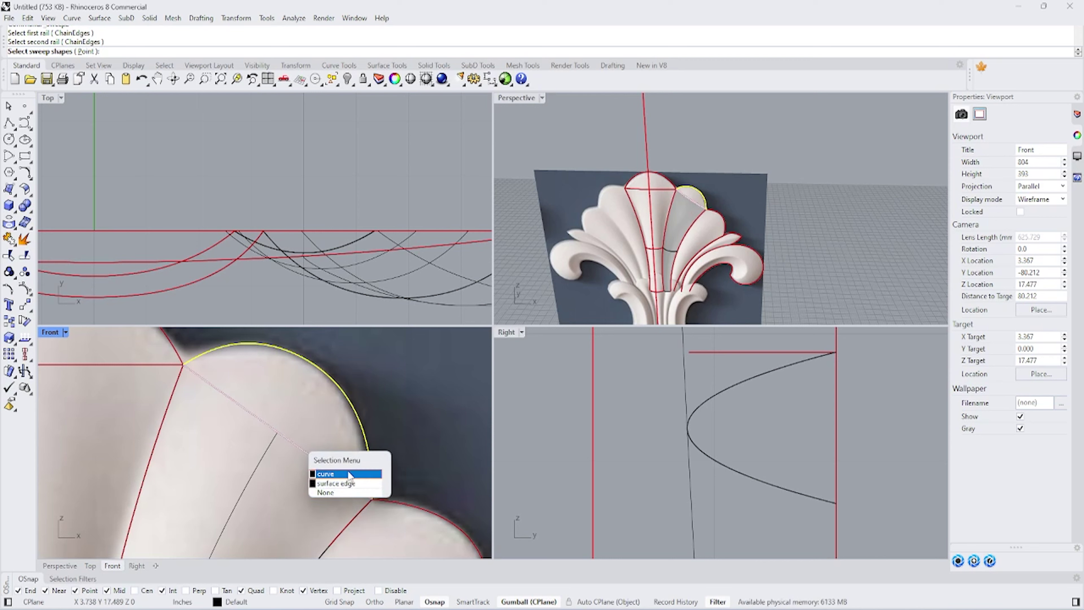
left_click(328, 474)
key("Return")
key("Return")
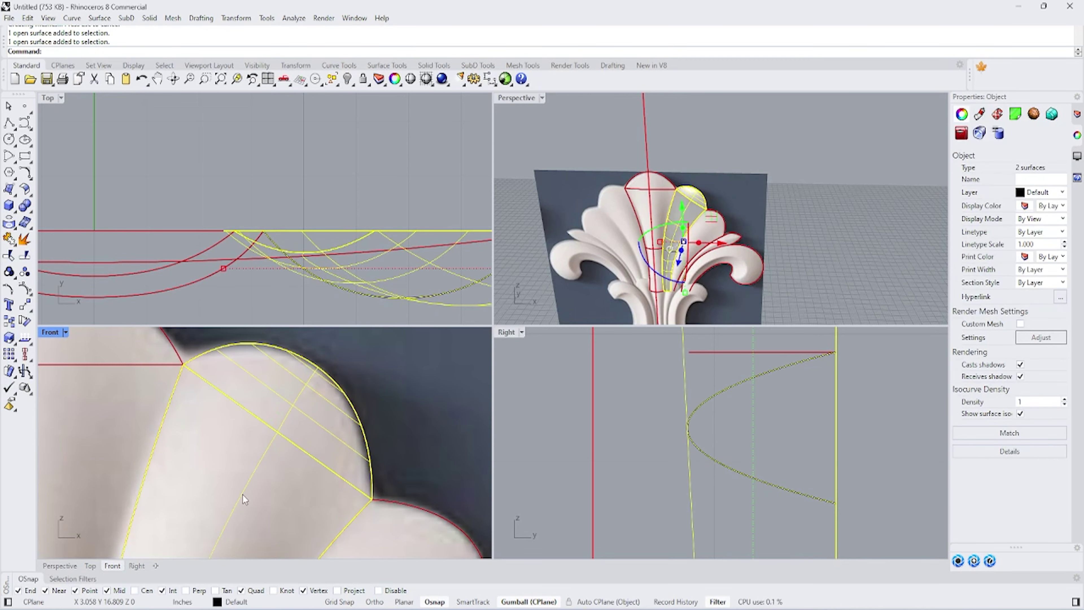
Step: Join the two swept surfaces into one open polysurface and hide it
left_click(10, 214)
key("Escape")
scroll(682, 217, "up", 8)
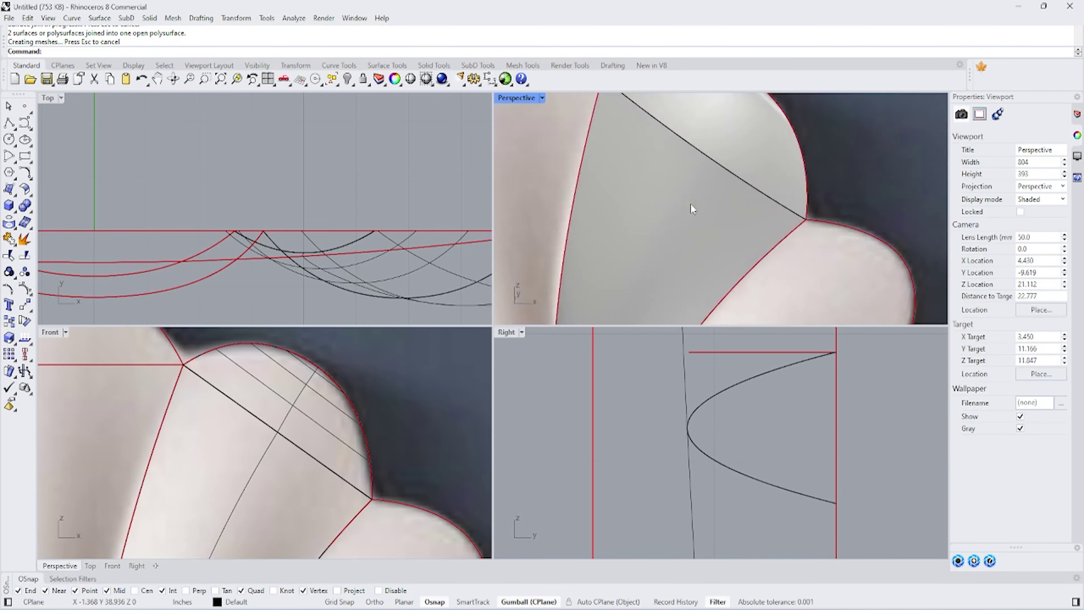
left_click(691, 203)
left_click(346, 79)
scroll(862, 136, "down", 5)
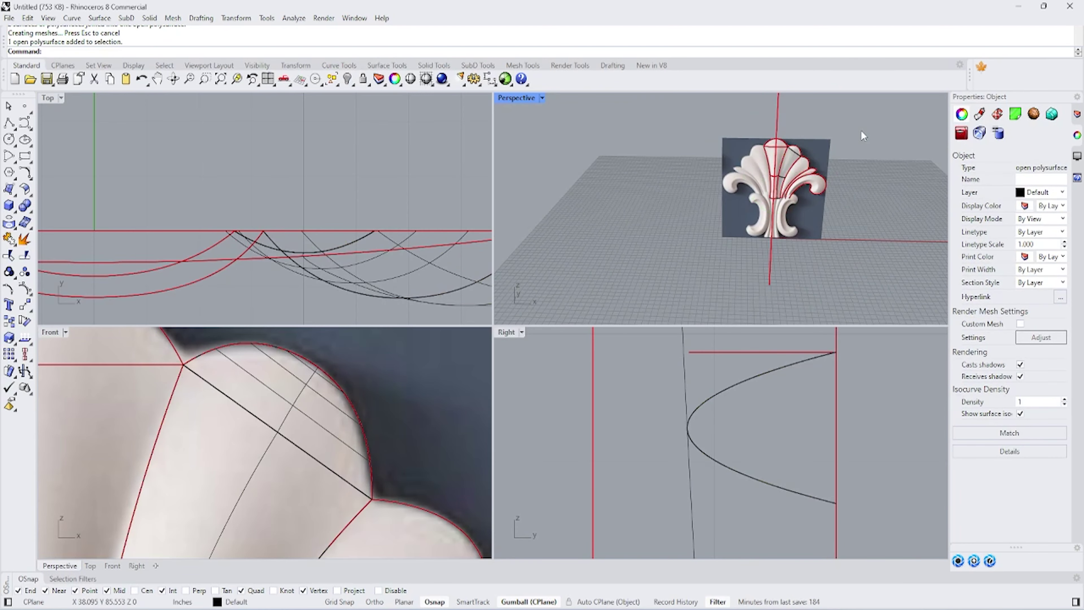
scroll(743, 178, "up", 4)
scroll(743, 179, "up", 3)
Step: Show all hidden objects, then hide the two revealed surfaces again
scroll(654, 217, "down", 5)
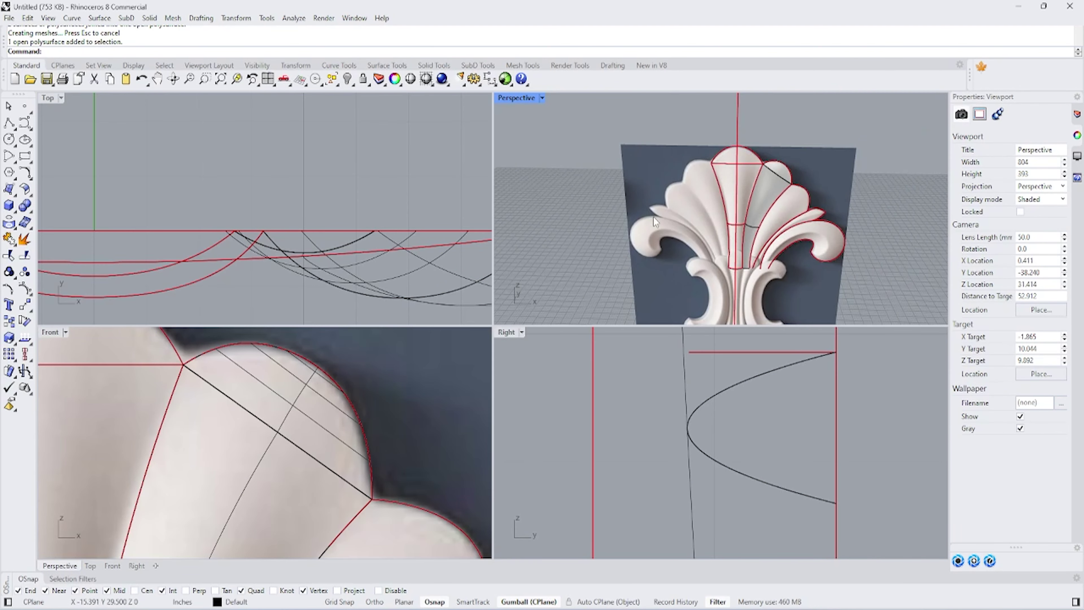
scroll(654, 217, "up", 2)
left_click(351, 83)
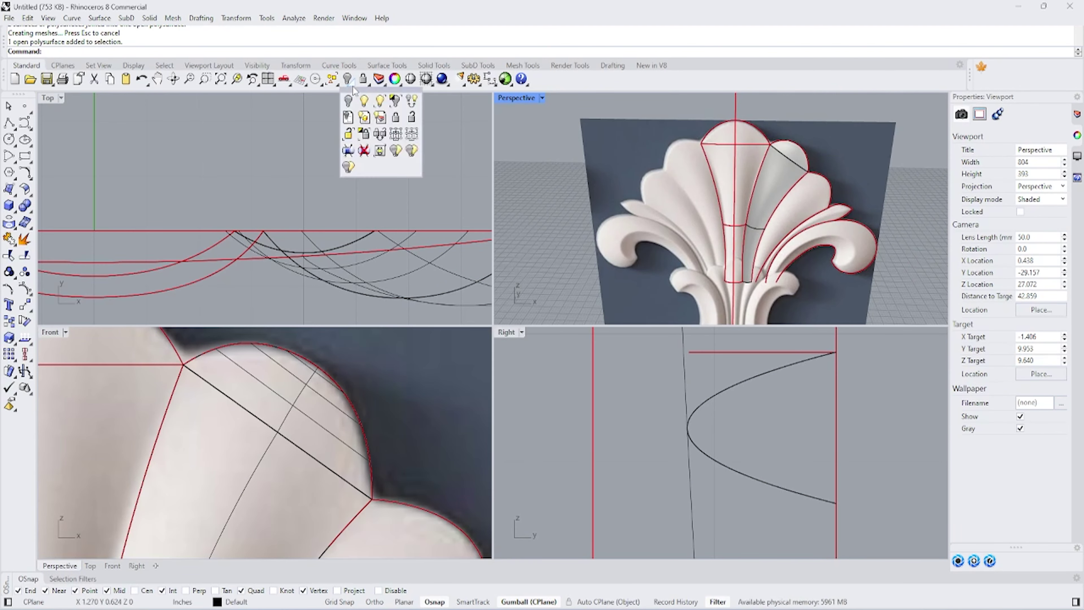
left_click(365, 101)
scroll(765, 185, "up", 3)
scroll(765, 185, "up", 3)
scroll(728, 438, "down", 5)
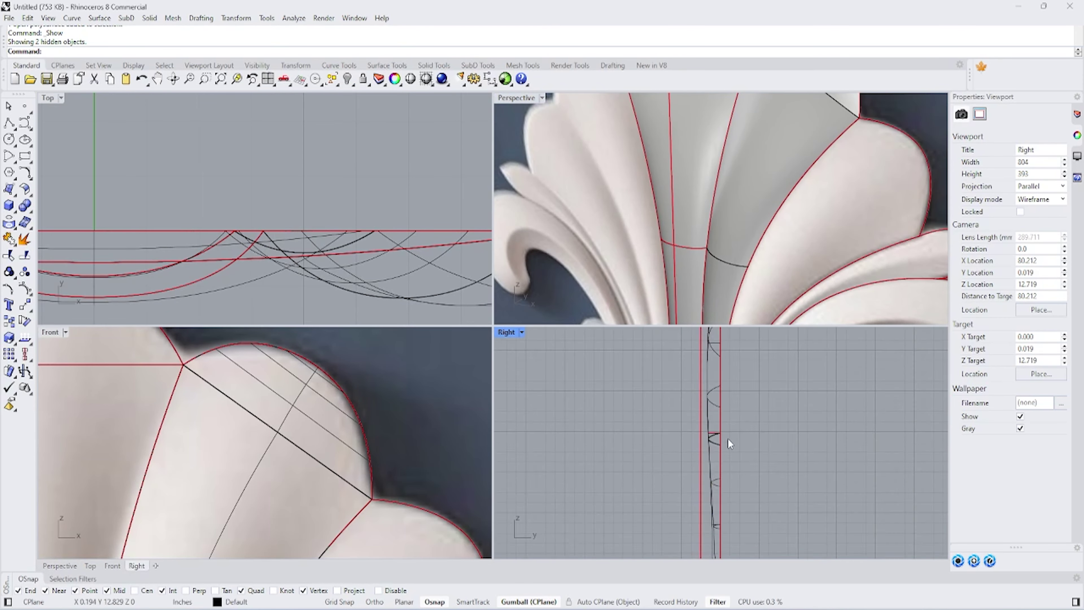
scroll(728, 438, "down", 3)
left_click(752, 223)
scroll(753, 223, "up", 3)
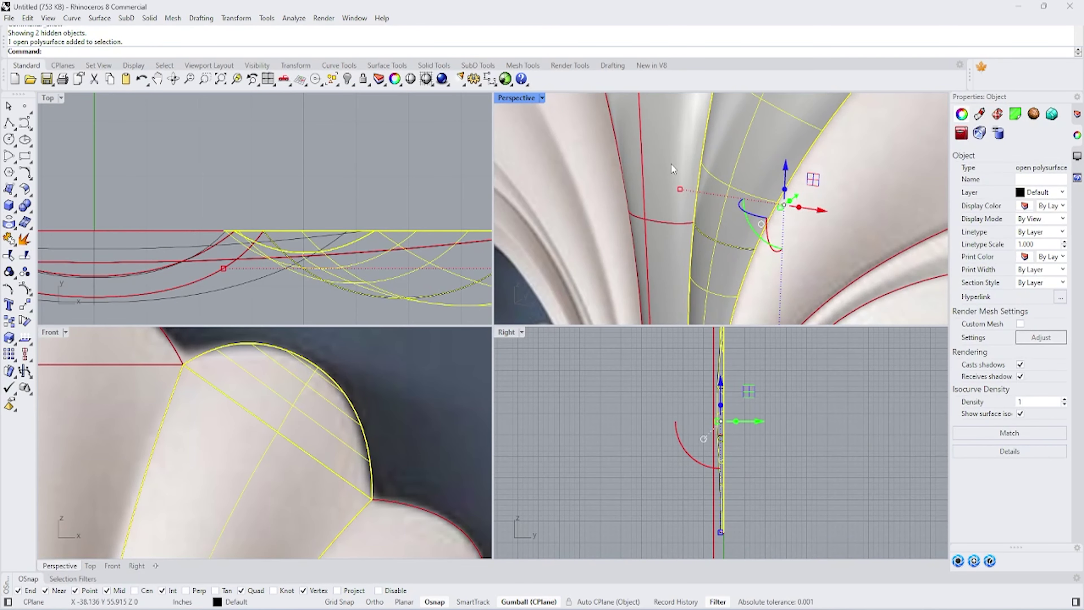
left_click(726, 214, "shift")
key("ctrl+h")
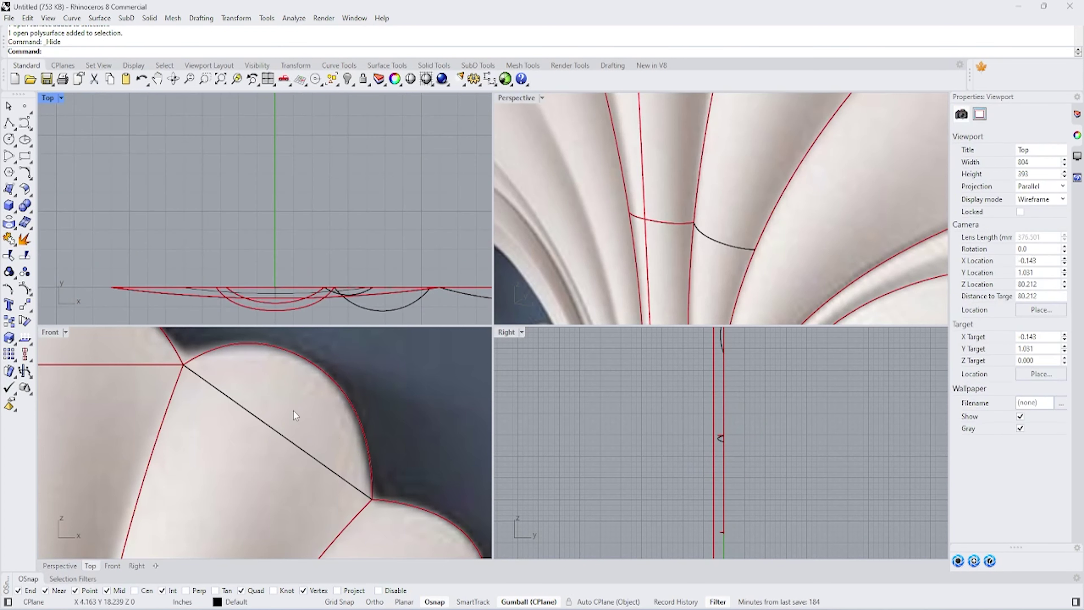
scroll(293, 411, "down", 5)
scroll(303, 427, "up", 3)
scroll(307, 432, "up", 2)
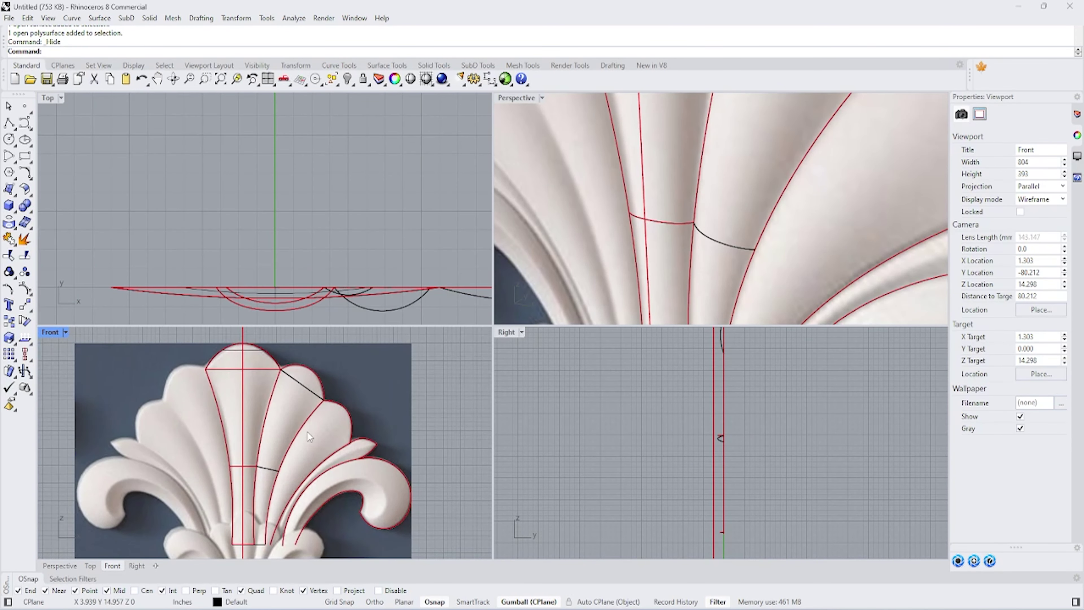
Step: Draw a polyline across the next outer lobe and rebuild it to 4 points, degree 2
left_click(6, 127)
scroll(301, 413, "up", 3)
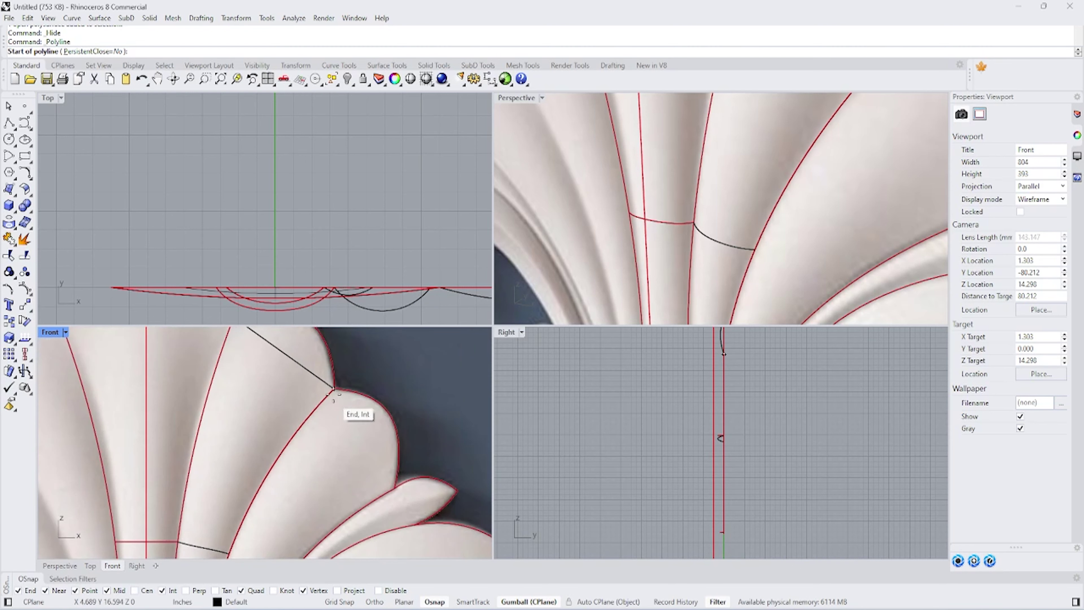
left_click(334, 389)
left_click(394, 488)
key("Return")
left_click(366, 453)
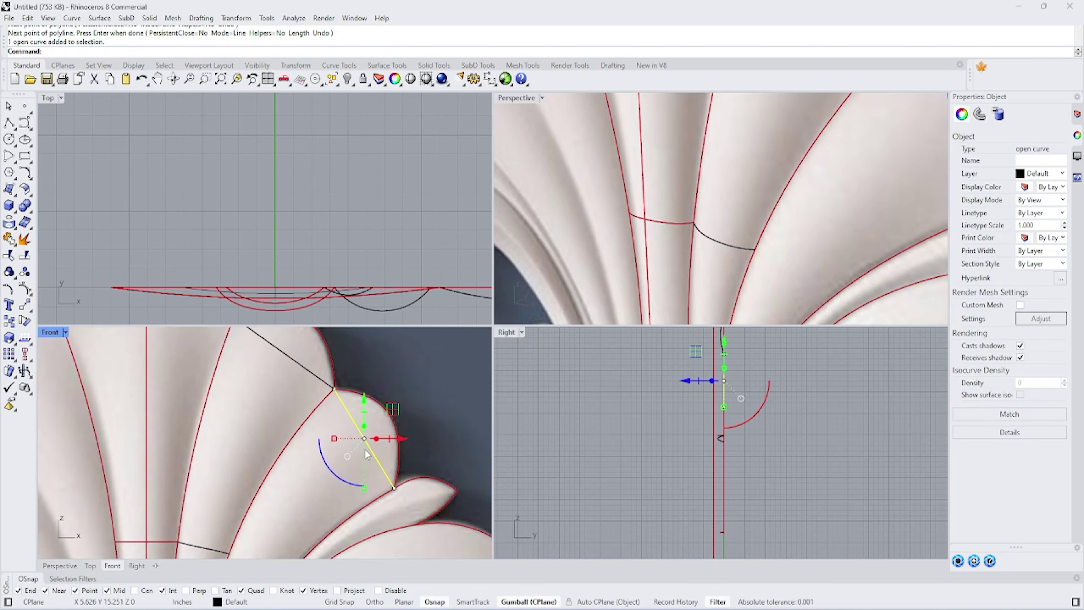
type("Reb")
key("Return")
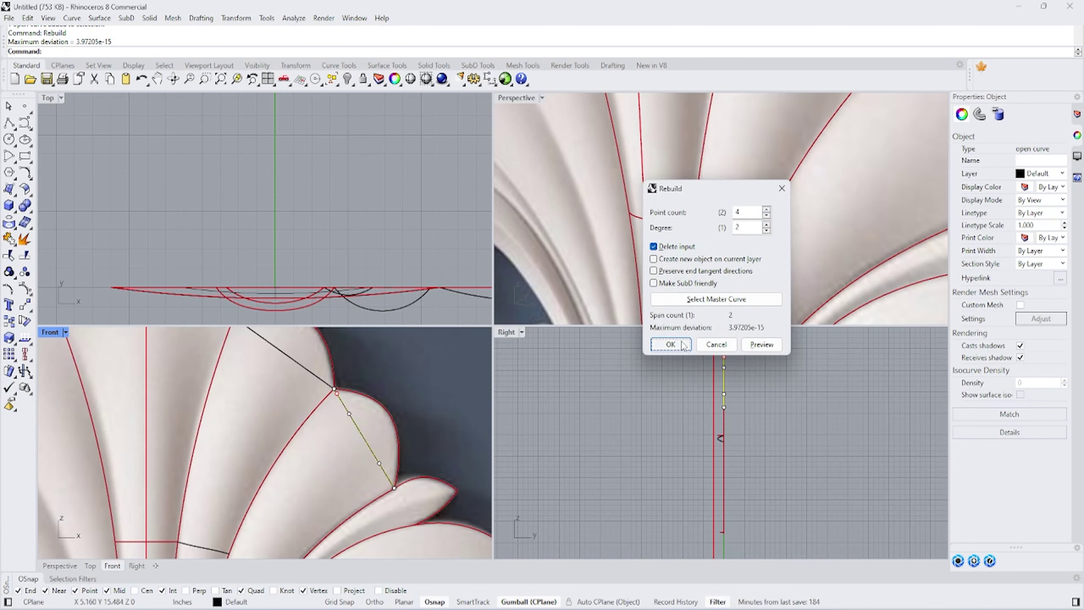
left_click(682, 345)
Step: Push the curve's two middle control points back in depth, then ease the bow slightly
left_click(349, 414)
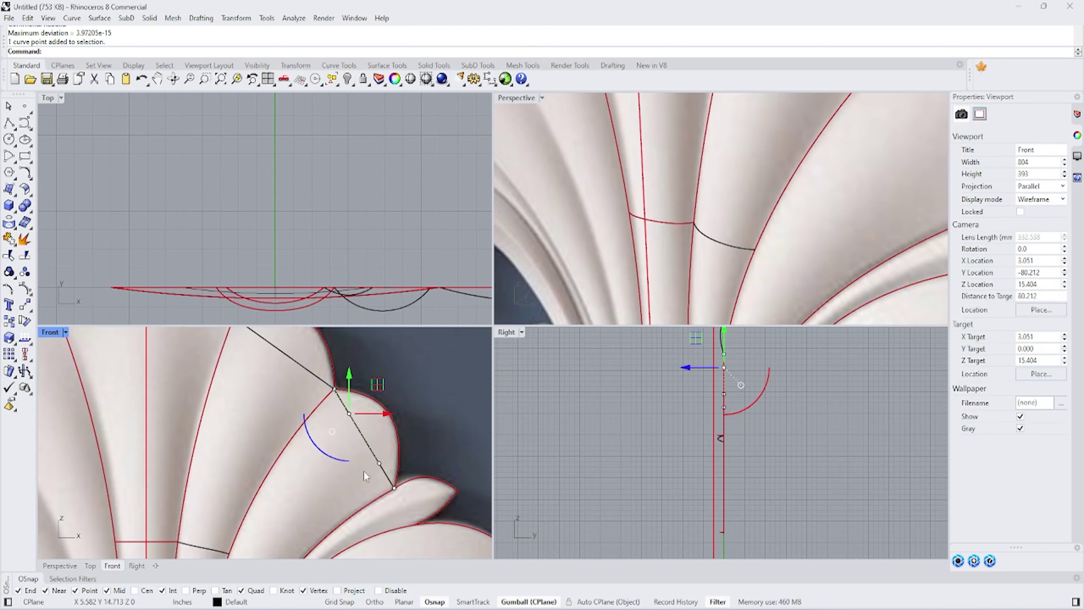
left_click(378, 464, "shift")
scroll(342, 265, "up", 3)
scroll(301, 202, "up", 3)
left_click_drag(306, 200, 306, 224)
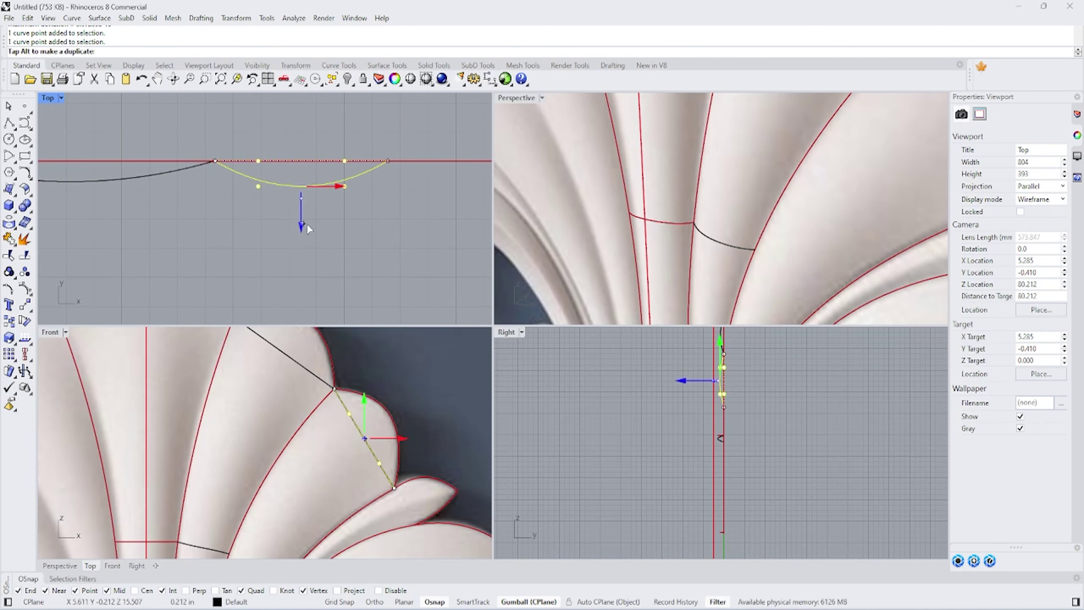
scroll(306, 224, "down", 3)
right_click_drag(306, 224, 380, 248)
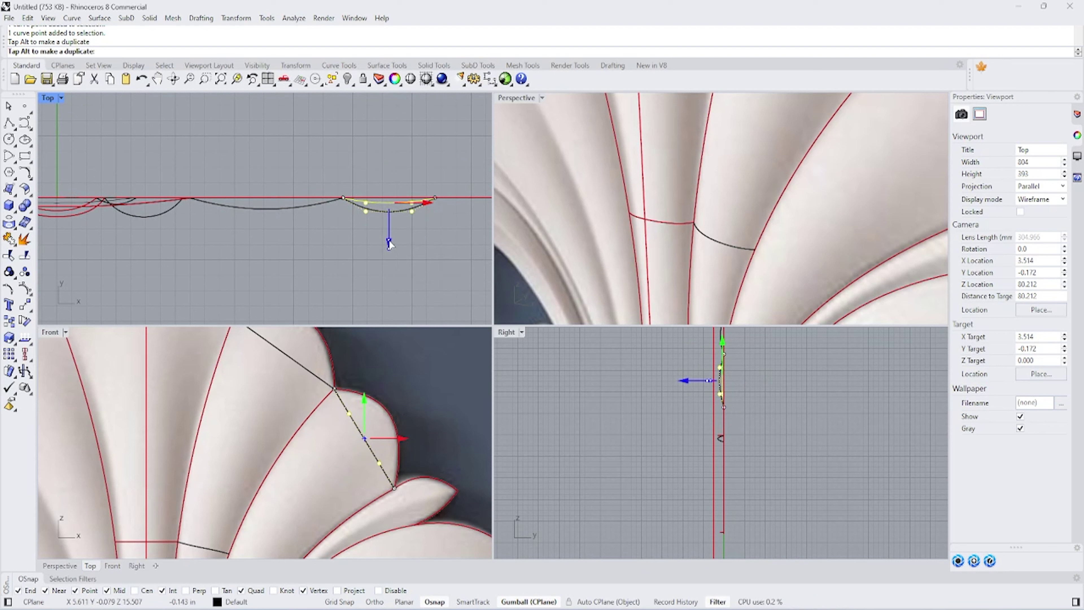
left_click_drag(388, 247, 387, 237)
scroll(290, 236, "down", 2)
scroll(316, 257, "down", 2)
left_click(330, 409)
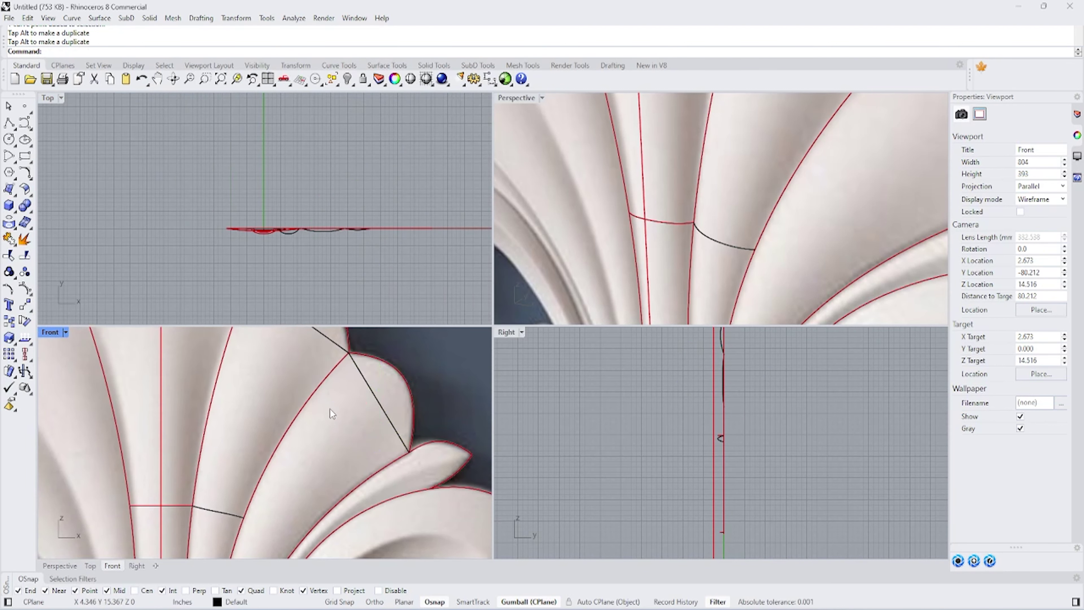
scroll(299, 461, "down", 3)
Step: Draw a polyline across the neighbouring leaf and rebuild it with more control points
left_click(10, 124)
scroll(324, 482, "up", 2)
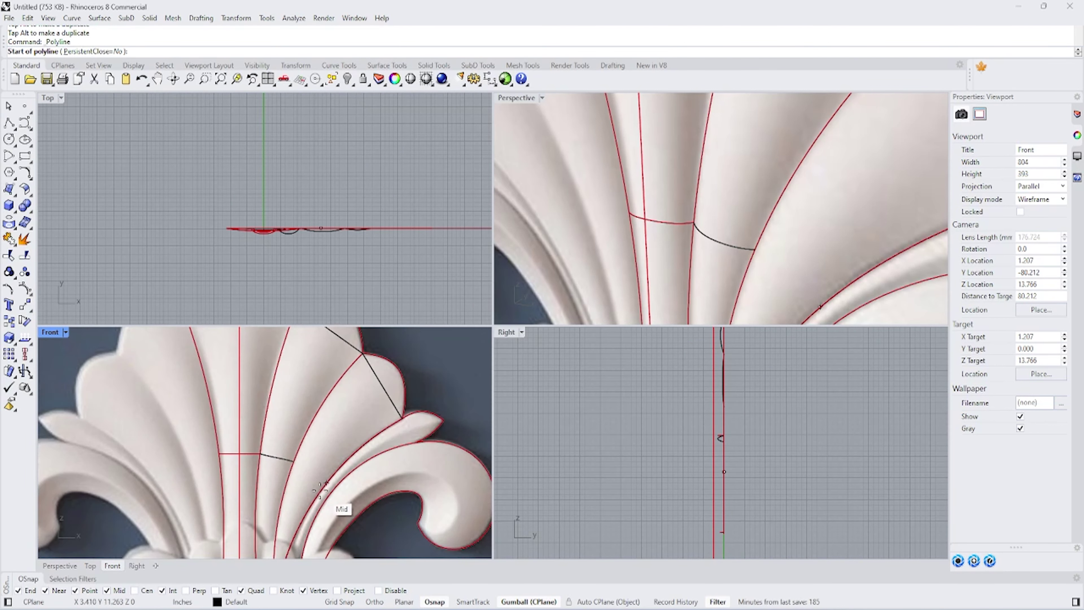
left_click(327, 485)
left_click(342, 502)
scroll(321, 483, "up", 1)
key("Return")
scroll(339, 404, "up", 3)
left_click(339, 403)
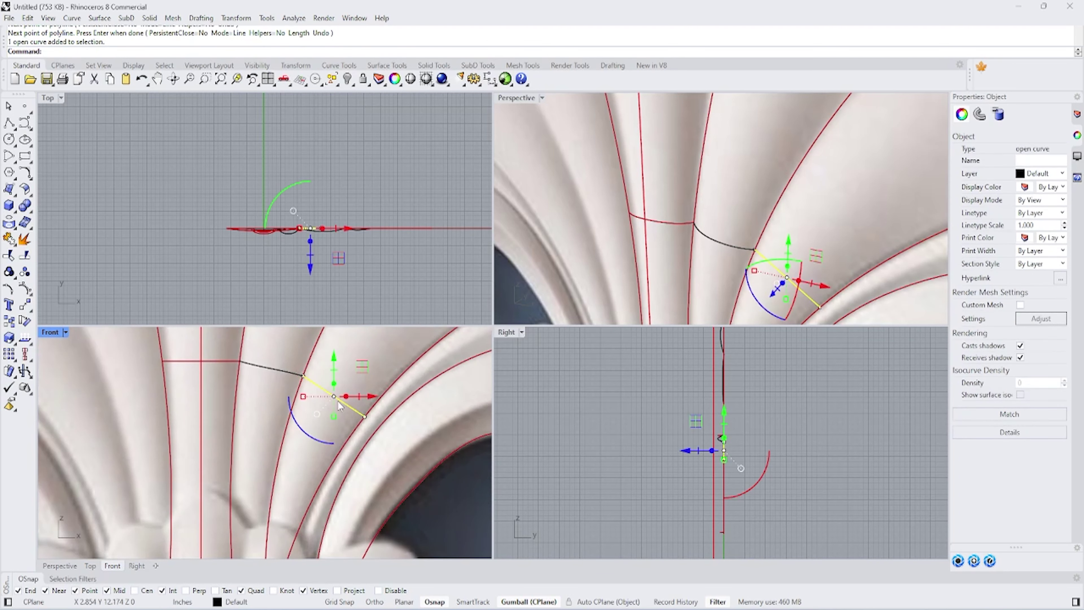
type("Re")
key("Return")
left_click(671, 345)
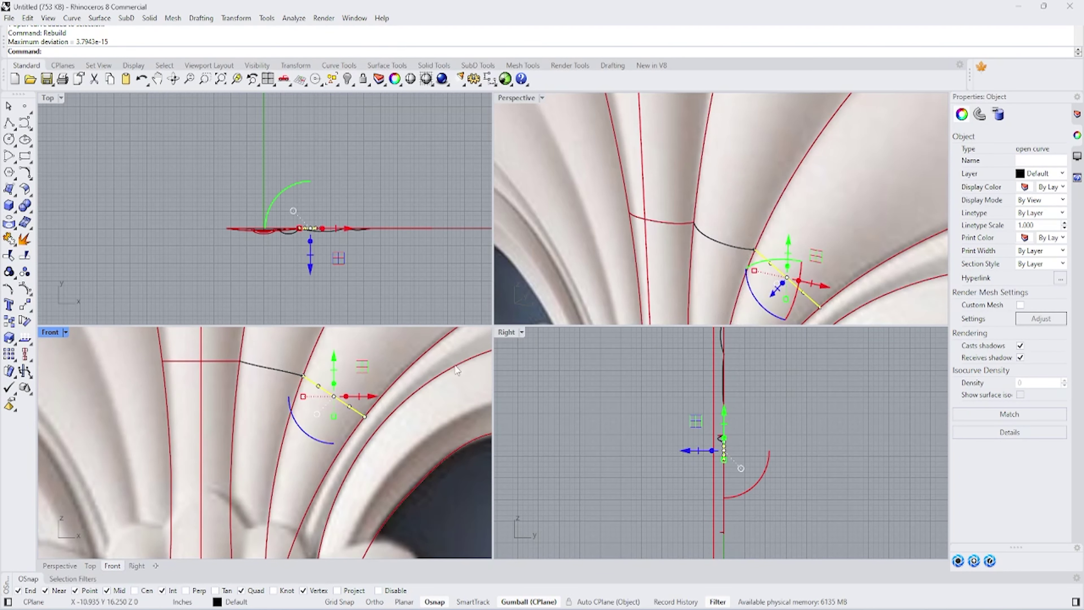
scroll(357, 386, "up", 3)
Step: Move the middle points back in depth, then align the gumball to Object and spread them outward
left_click_drag(362, 376, 444, 443)
scroll(305, 240, "up", 5)
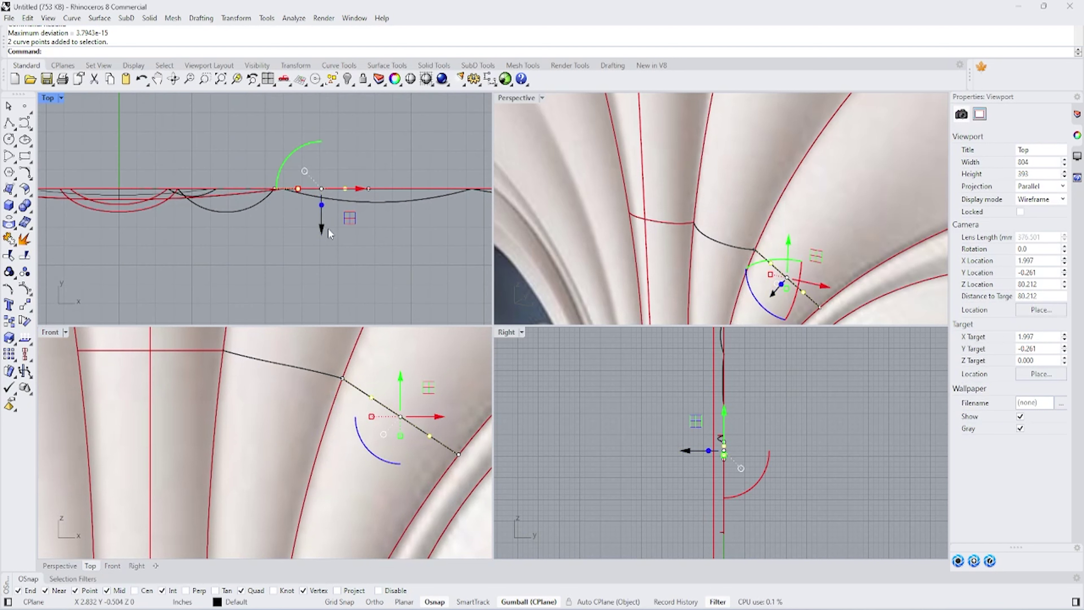
left_click_drag(323, 233, 323, 265)
scroll(311, 220, "up", 3)
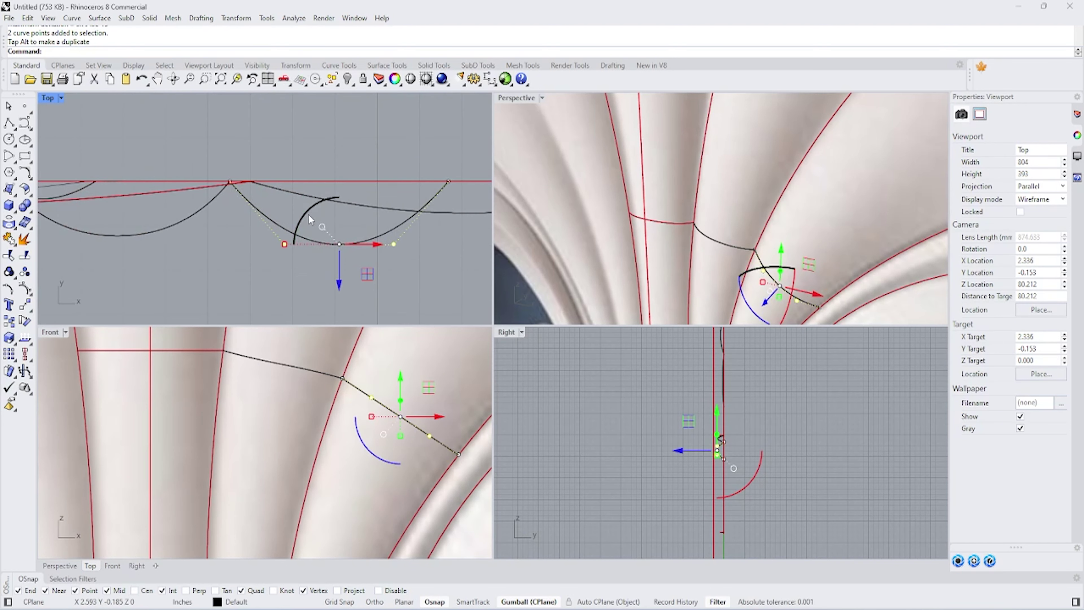
left_click(323, 229)
left_click(350, 320)
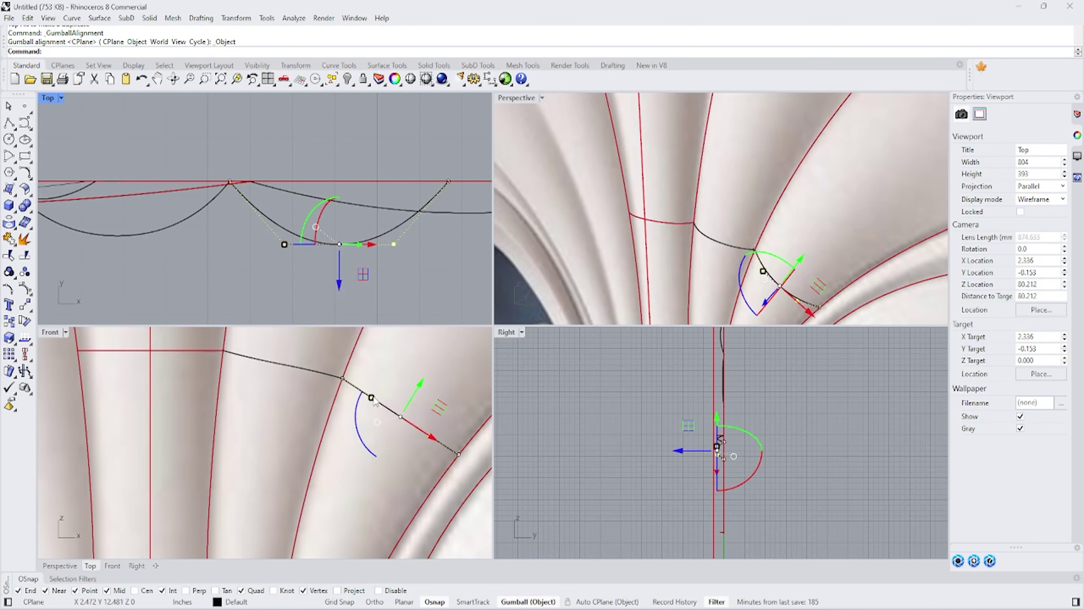
left_click_drag(339, 287, 338, 281)
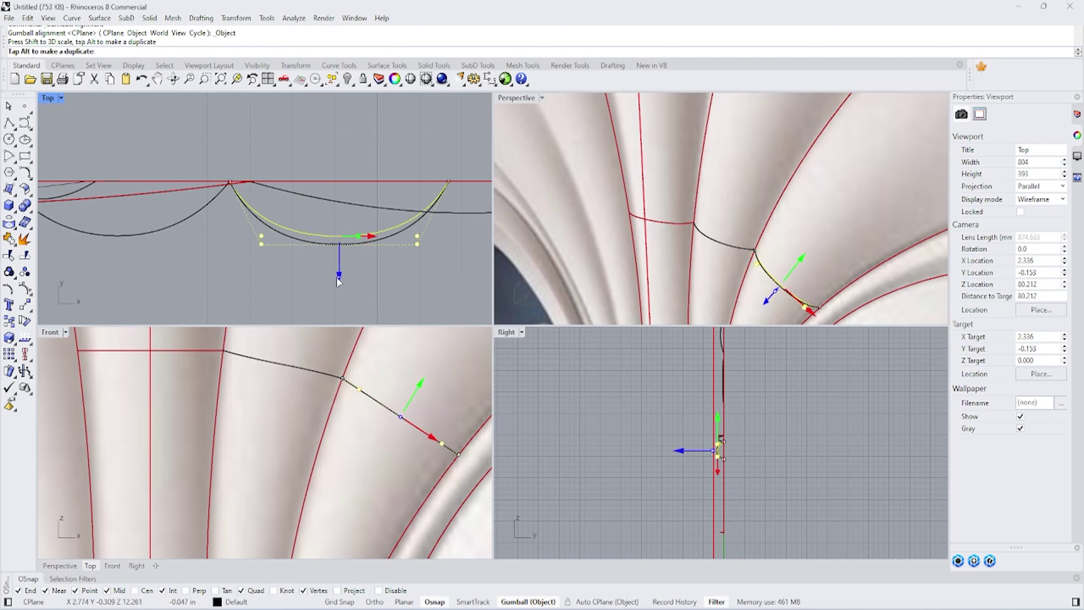
left_click(389, 272)
scroll(352, 363, "down", 5)
scroll(352, 363, "down", 3)
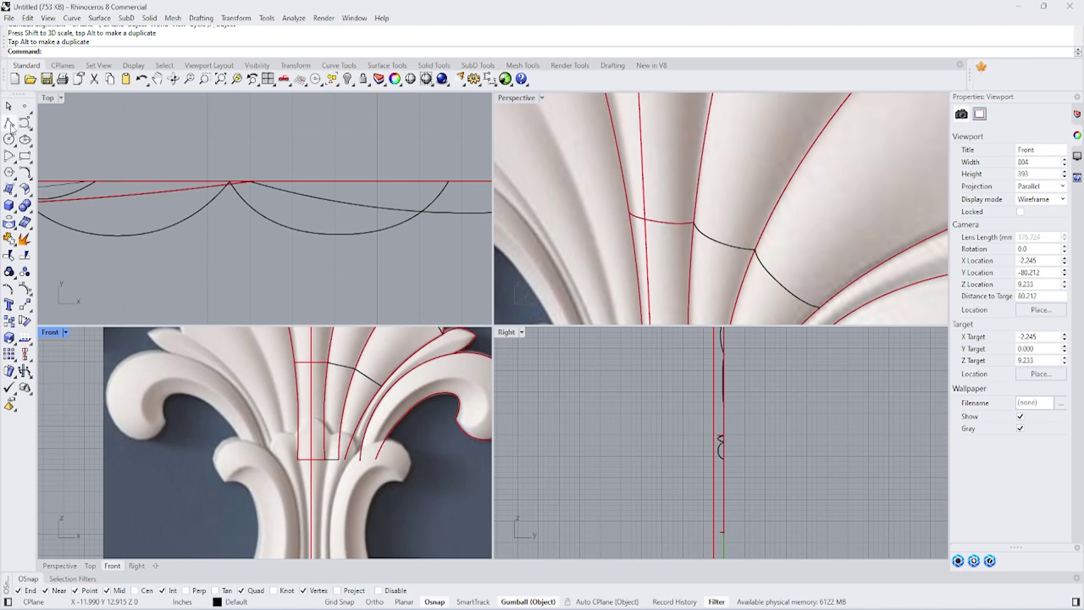
scroll(322, 499, "up", 5)
Step: Rebuild the horizontal curve at the leaf base with more control points
left_click(355, 398)
scroll(355, 399, "up", 3)
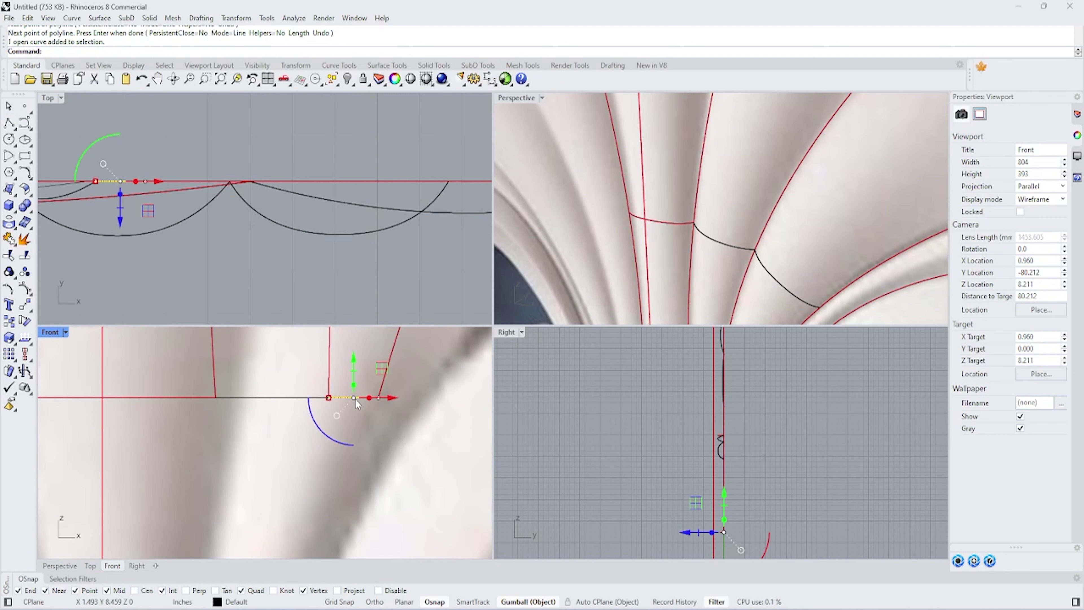
type("rebuild")
key("Return")
key("Return")
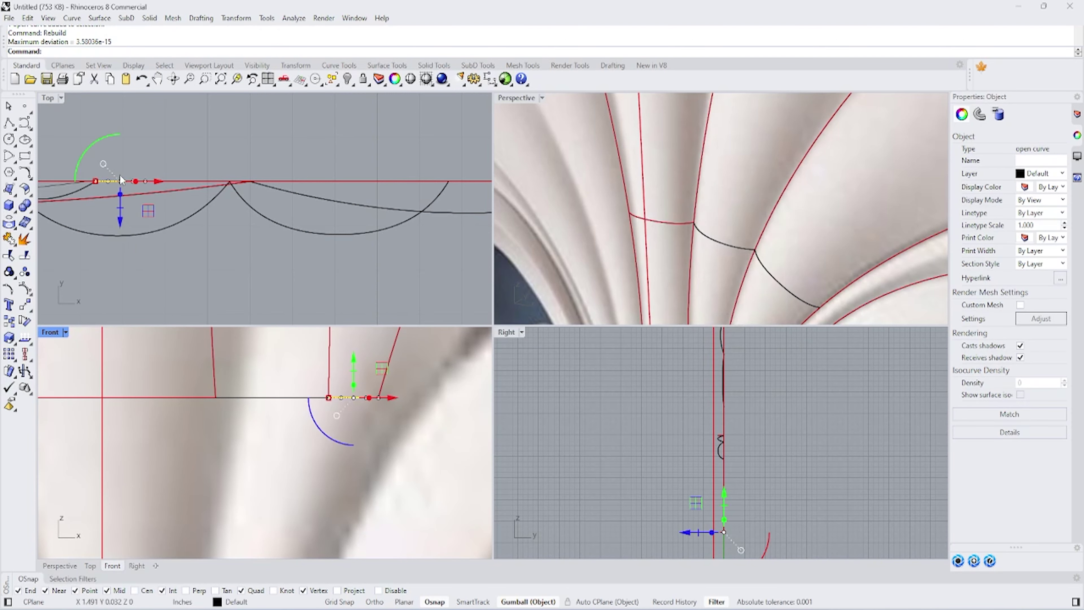
scroll(122, 179, "up", 2)
Step: Scale the curve's two control points apart to widen the U-shaped section
left_click(225, 183)
left_click_drag(213, 174, 293, 236)
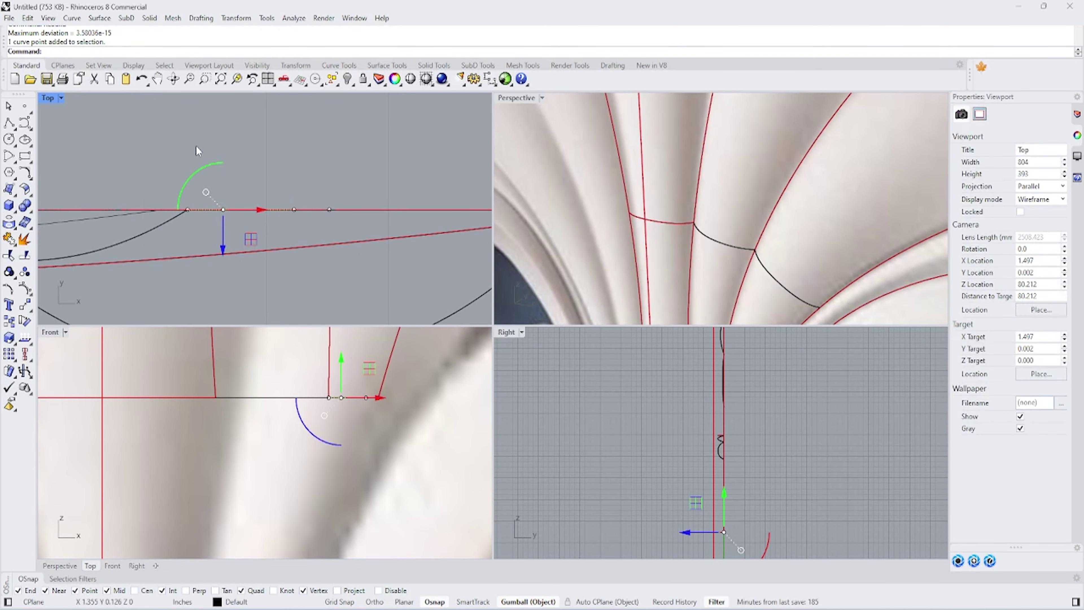
mouse_move(197, 149)
left_mouse_down()
mouse_move(305, 221)
mouse_move(248, 212)
mouse_move(265, 215)
left_mouse_up()
scroll(305, 220, "down", 3)
scroll(247, 212, "up", 2)
left_click(342, 272)
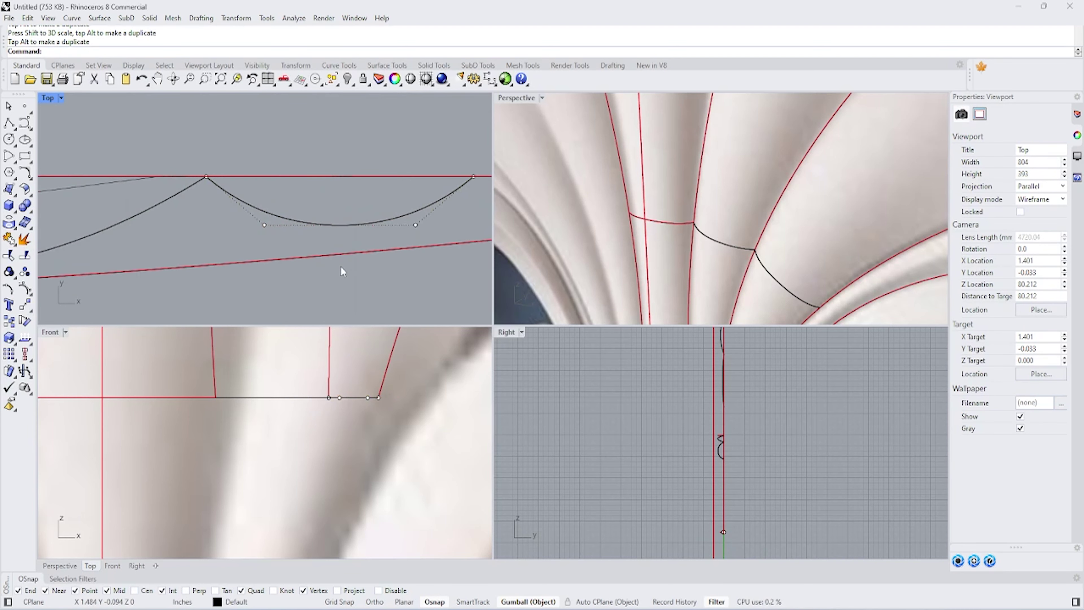
scroll(444, 215, "down", 2)
scroll(726, 214, "down", 5)
Step: Split the lobe outline curve into two pieces at a picked point
scroll(416, 388, "down", 5)
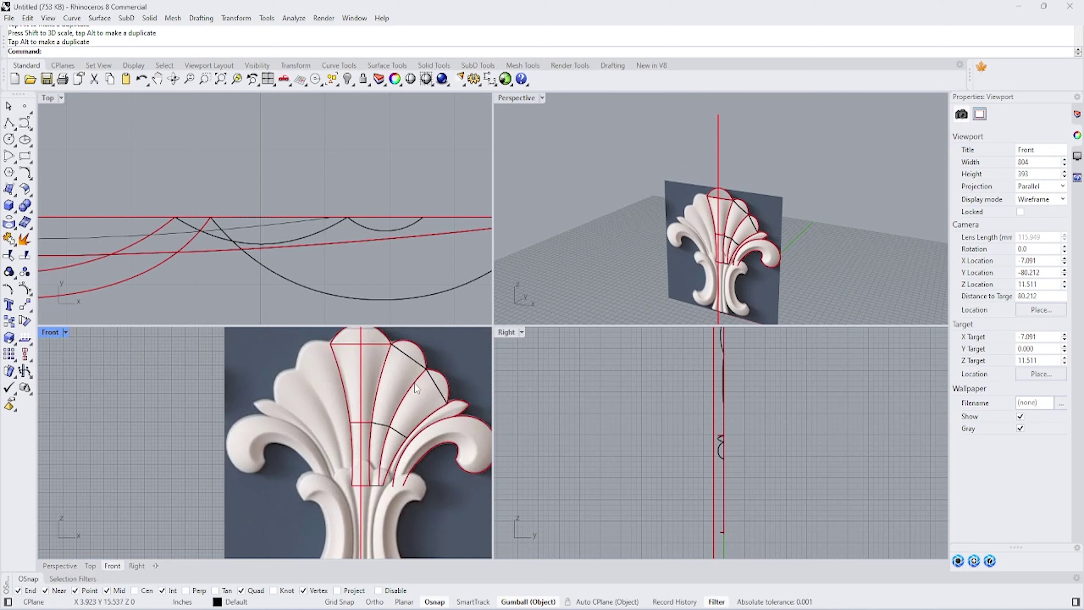
scroll(416, 388, "up", 2)
left_click(111, 20)
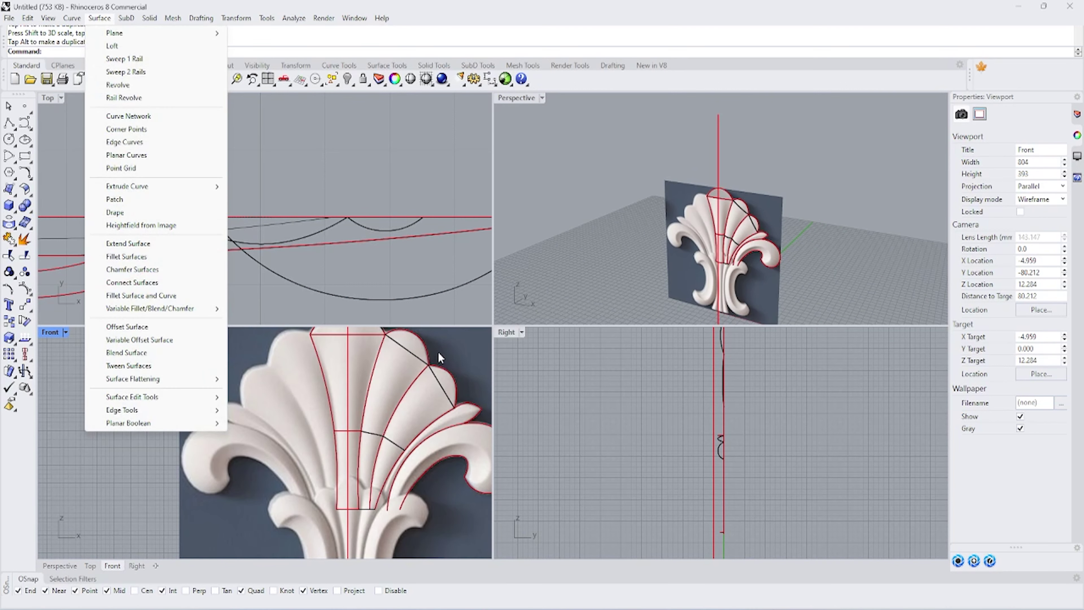
left_click(446, 368)
left_click(27, 280)
key("Return")
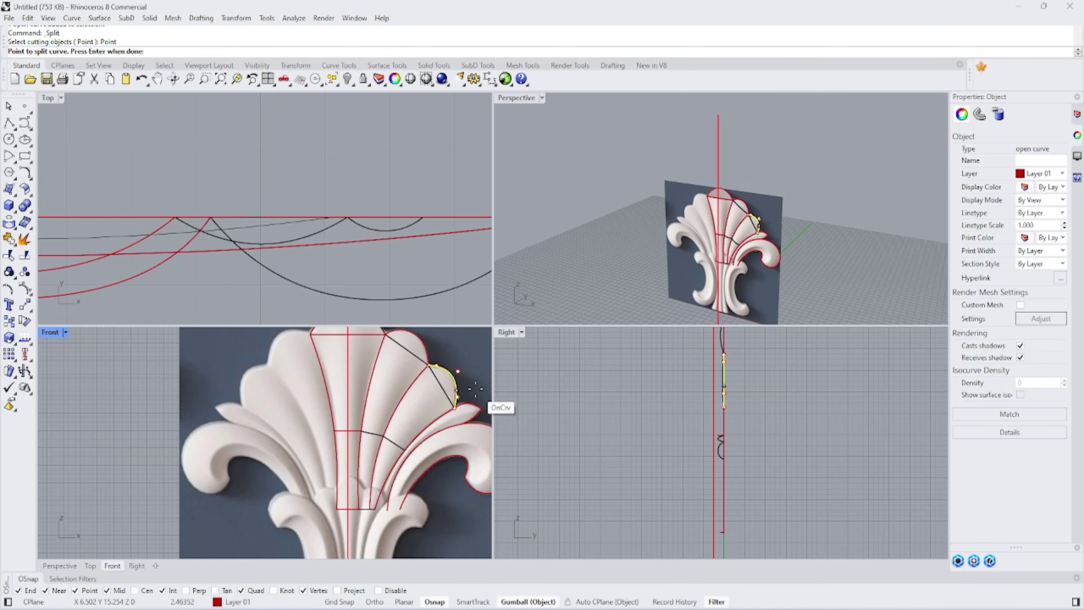
left_click(456, 378)
key("Return")
Step: Create the first Sweep 2 Rails surface for the outer right lobe
left_click(99, 18)
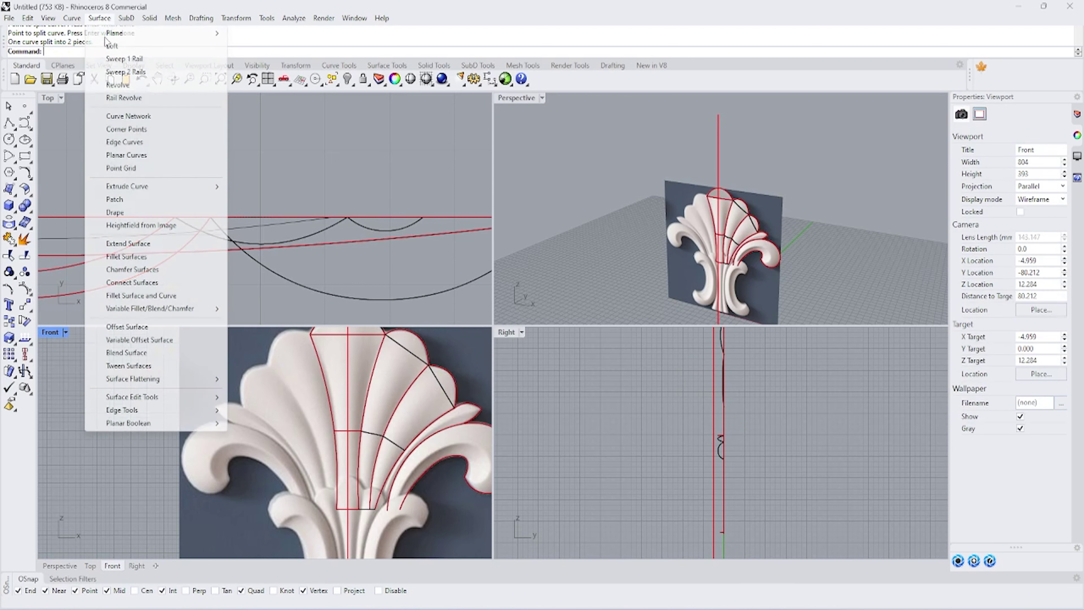
left_click(107, 141)
scroll(444, 436, "up", 2)
left_click(442, 433)
left_click(371, 386)
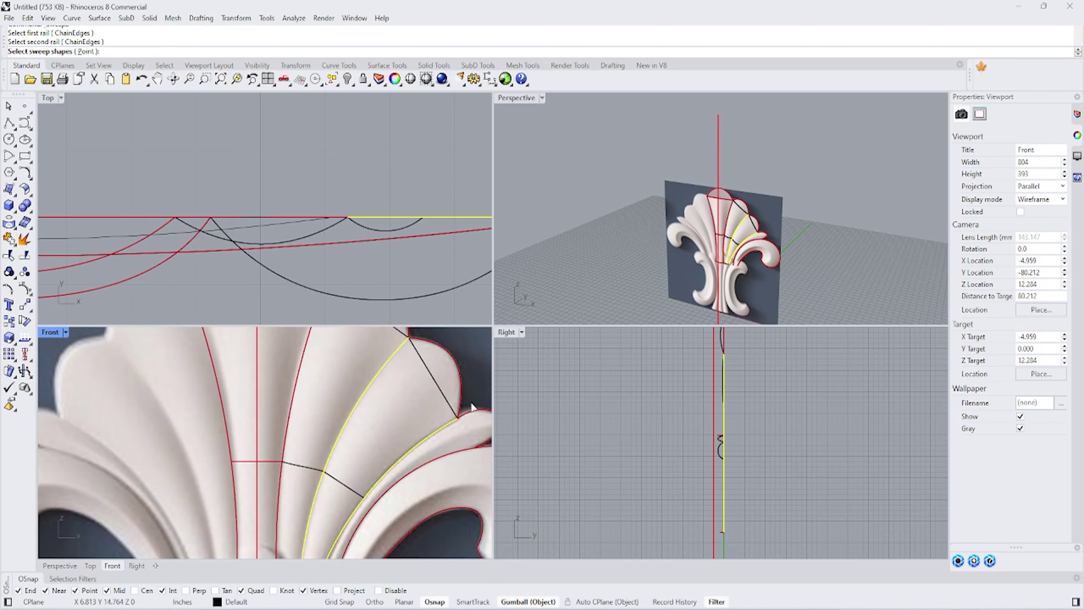
scroll(474, 406, "down", 3)
scroll(395, 444, "up", 1)
key("Return")
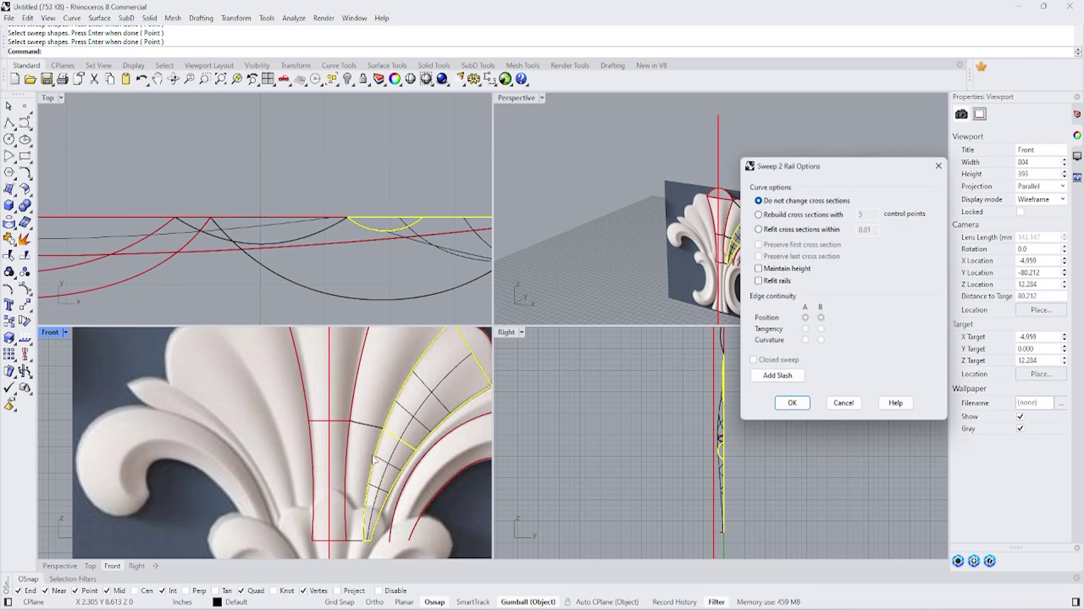
scroll(370, 470, "down", 2)
key("Return")
scroll(421, 348, "up", 3)
Step: Repeat Sweep 2 Rails to build the second outer lobe surface
key("Return")
left_click(433, 363)
left_click(433, 399)
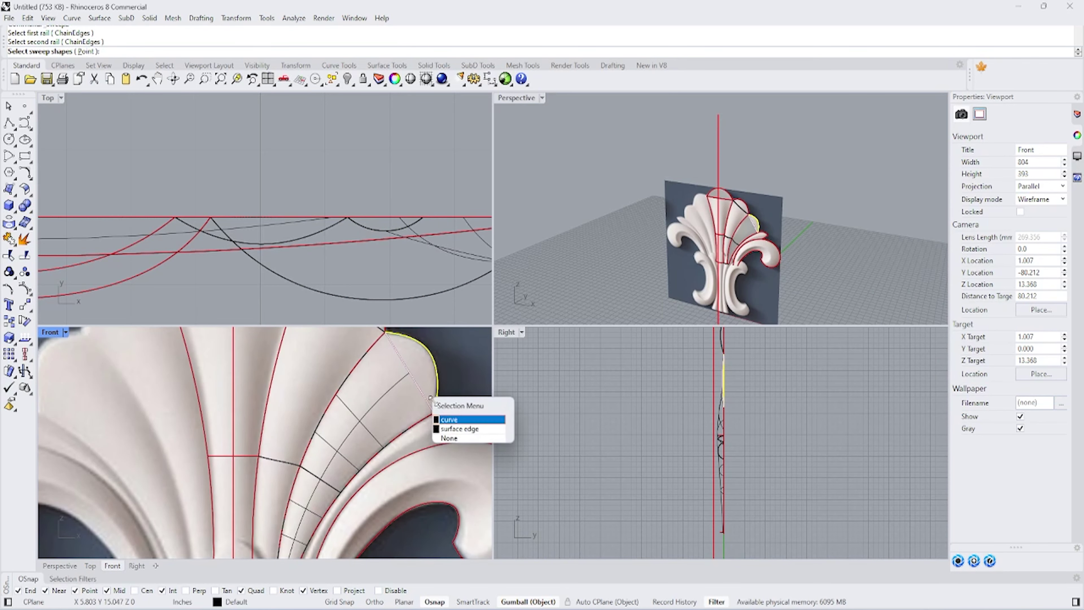
left_click(457, 418)
key("Return")
key("Return")
Step: Join the two outer lobe sweep surfaces and hide the result
scroll(718, 219, "up", 5)
scroll(747, 240, "up", 1)
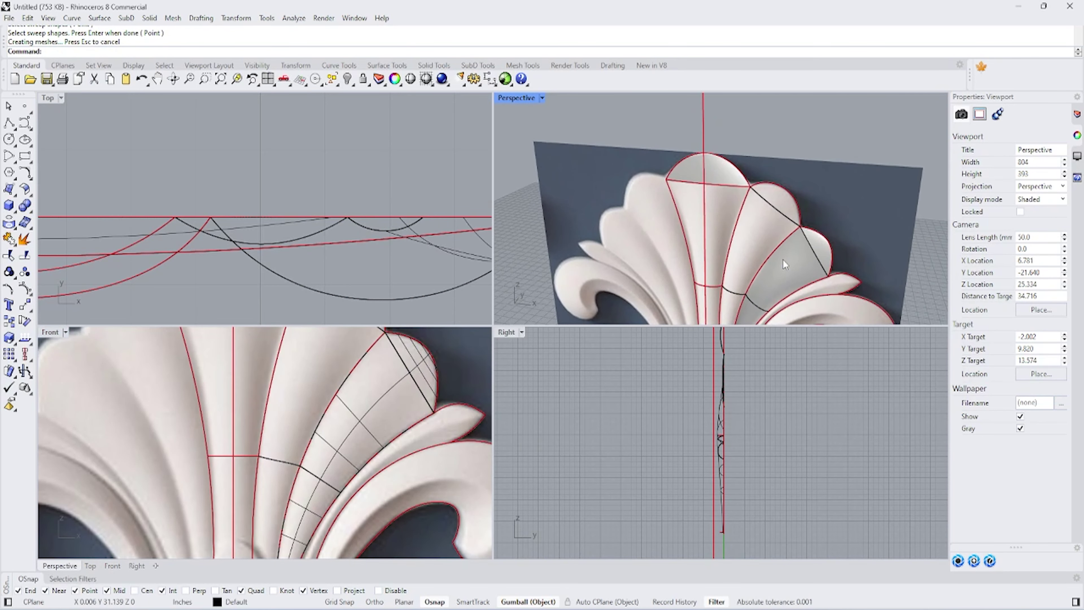
left_click(783, 259)
left_click(795, 243, "shift")
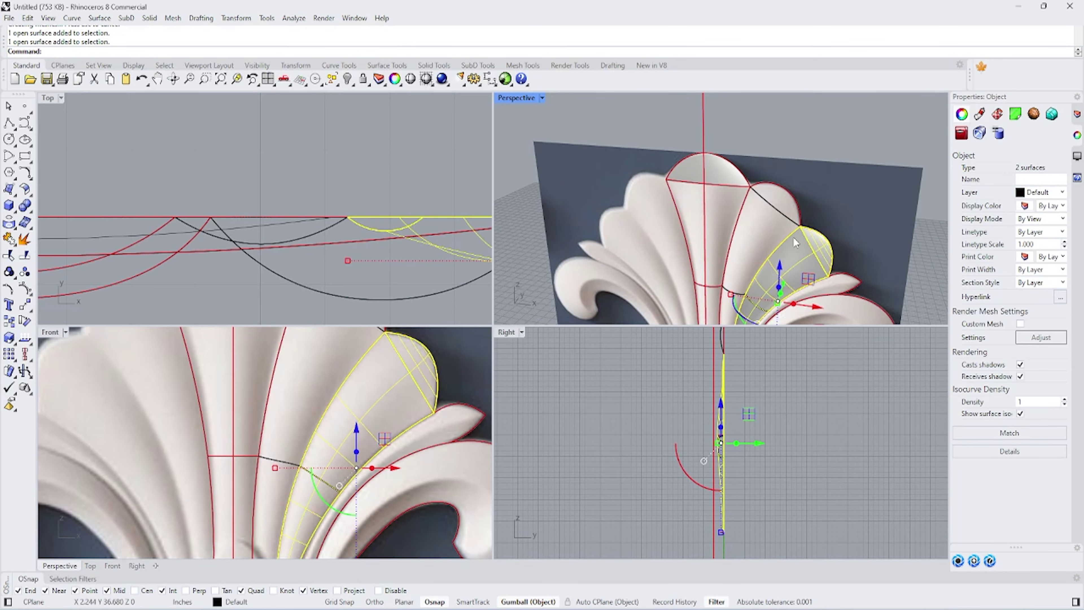
left_click(9, 238)
left_click(348, 78)
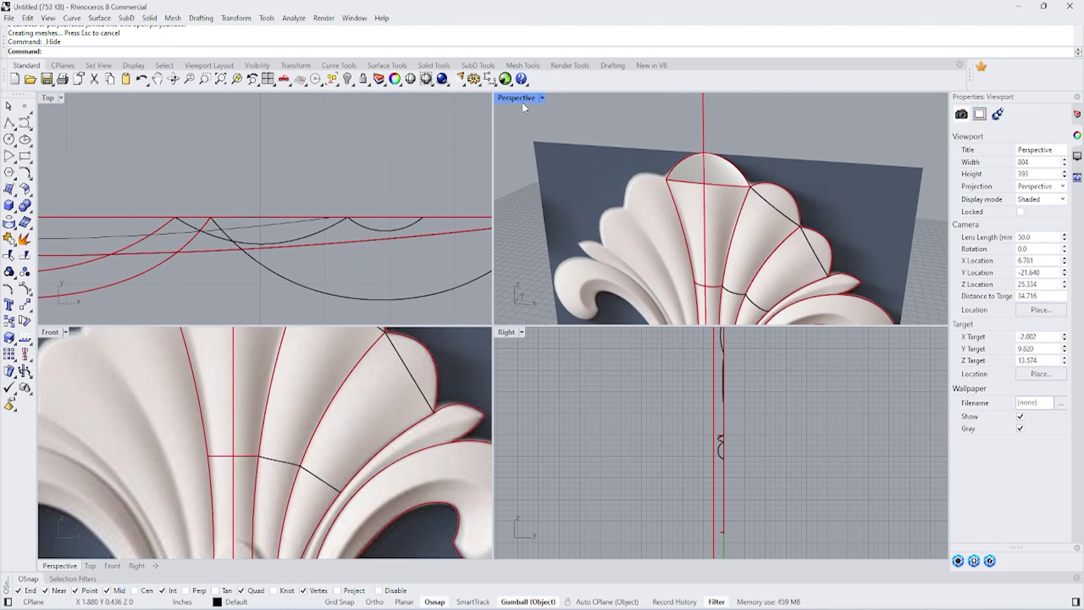
Step: Hide the top cap, show hidden objects, and join the central lobe surfaces
left_click(735, 179)
left_click(348, 79)
right_click(348, 79)
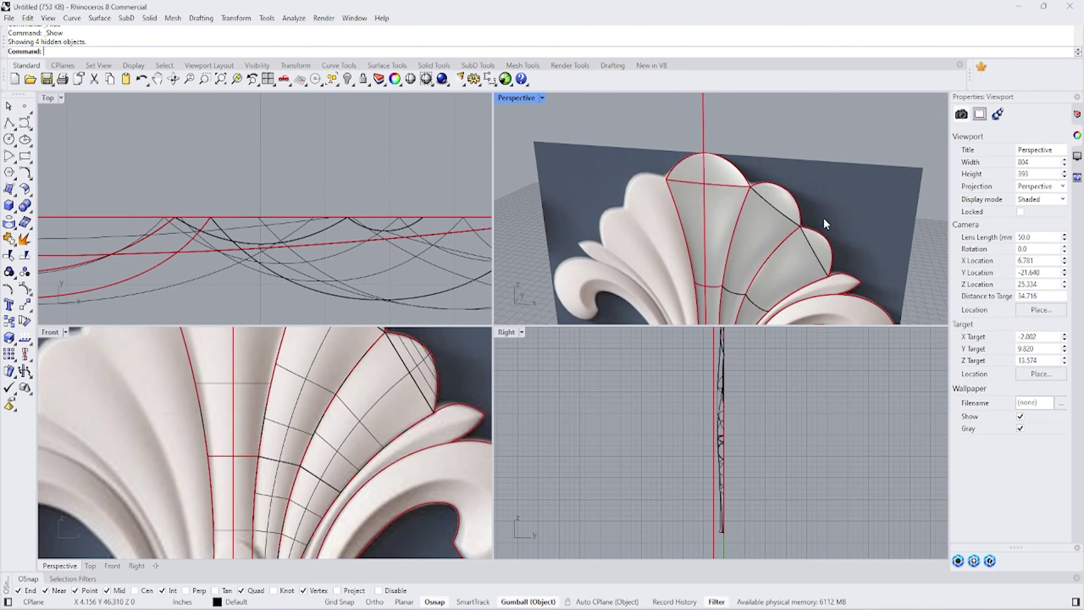
scroll(732, 184, "down", 2)
left_click(732, 184)
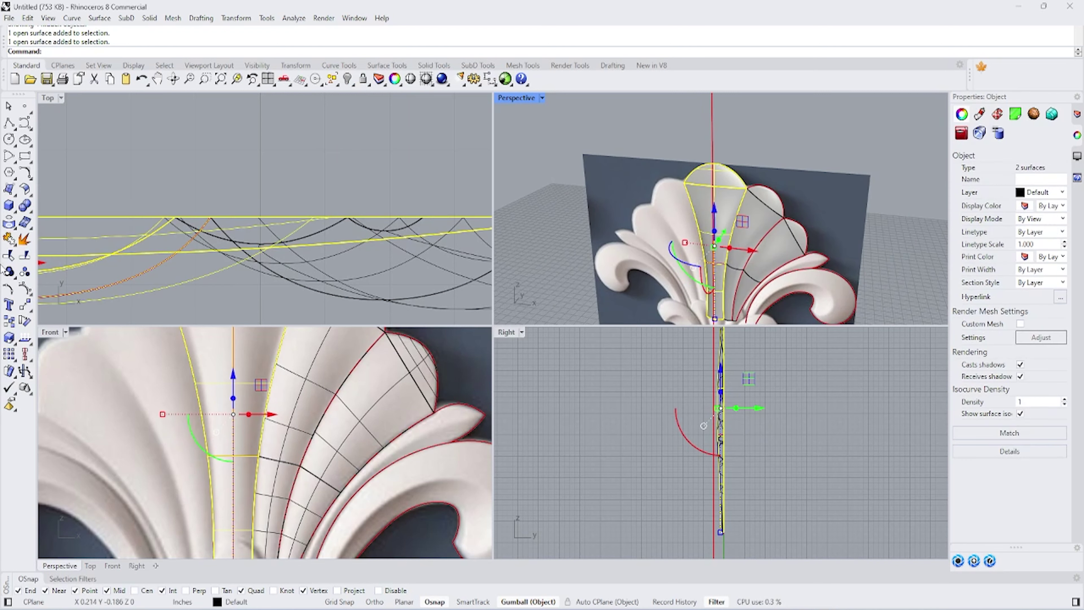
left_click(9, 239)
left_click(769, 205)
Step: Isolate the three lobe polysurfaces
left_click(803, 234)
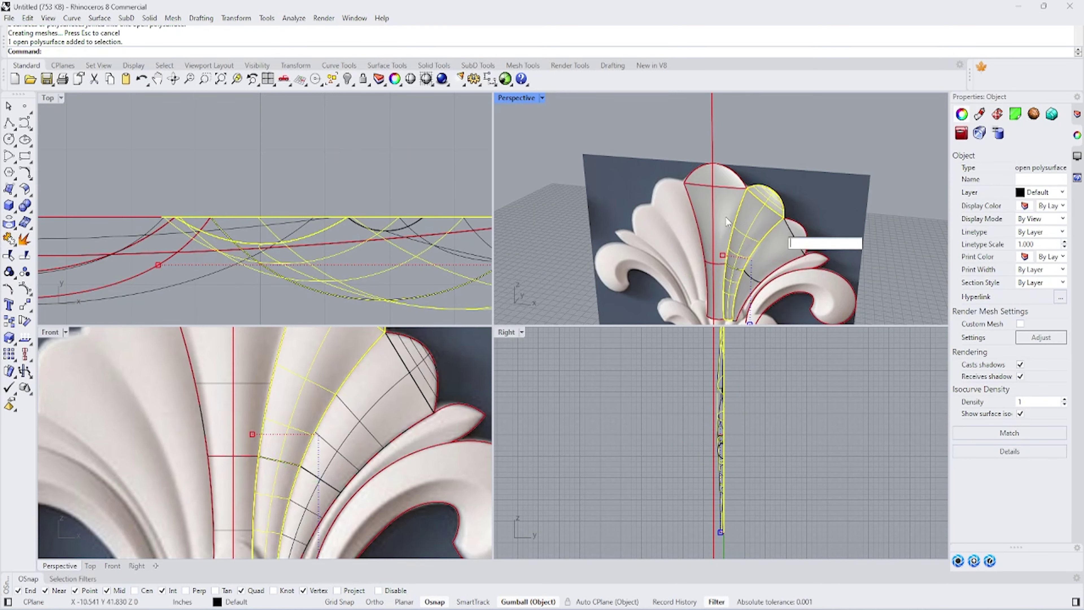
left_click(726, 195)
scroll(717, 176, "up", 2)
left_click(729, 199, "shift")
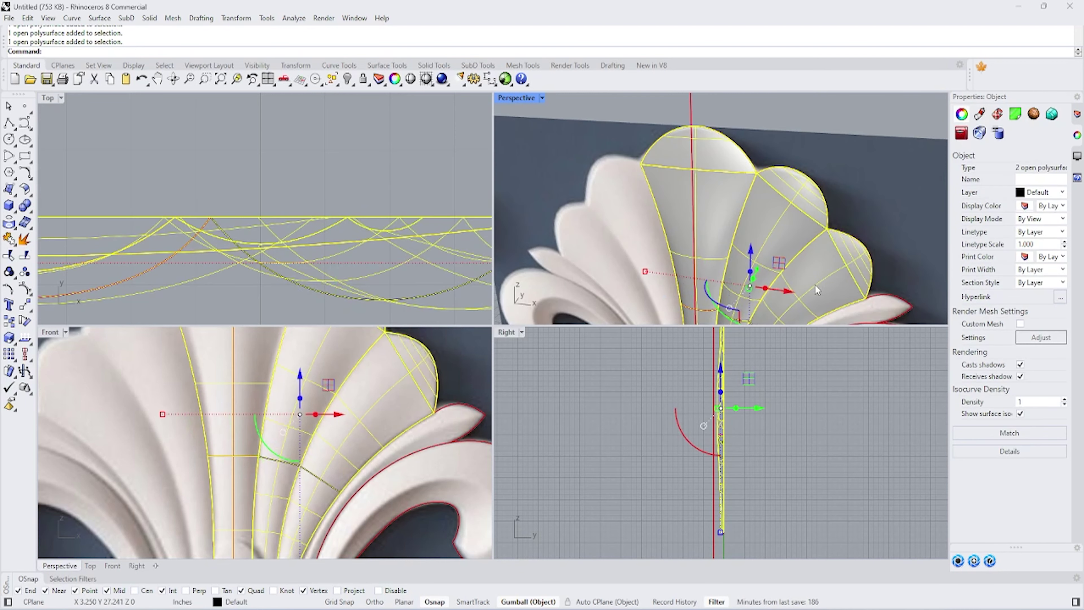
type("isolate")
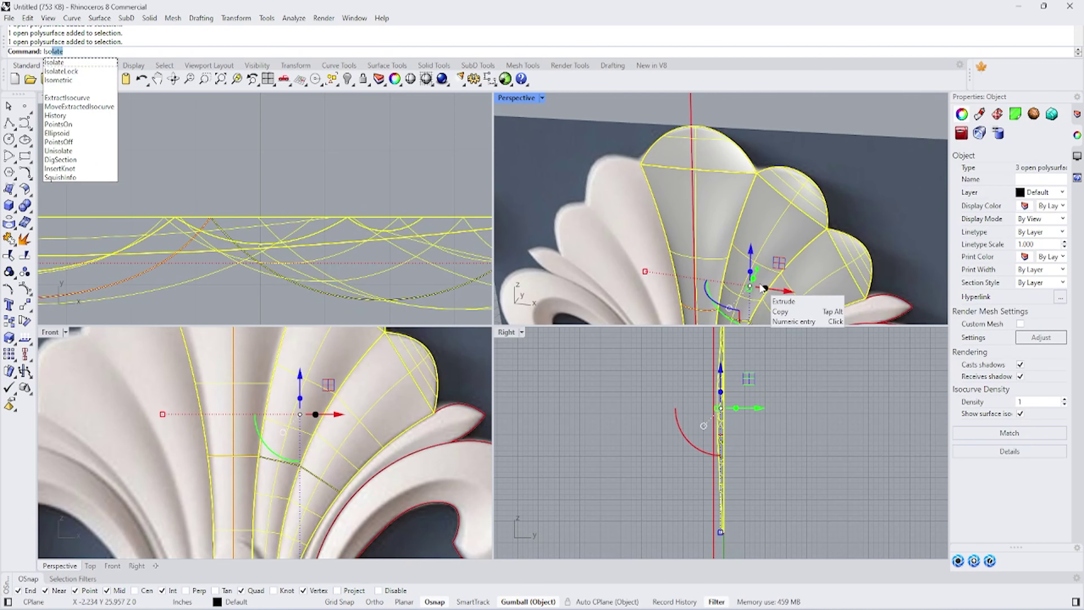
key("Return")
scroll(781, 170, "down", 3)
scroll(880, 177, "up", 2)
Step: Switch the Perspective viewport to Wireframe, then Rendered display
key("Escape")
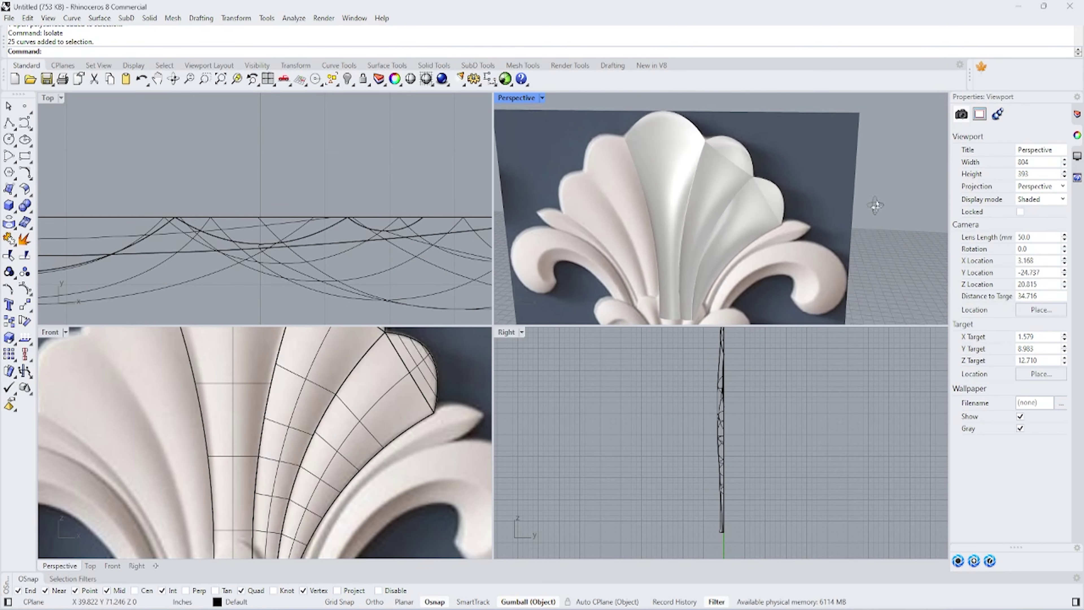
scroll(893, 187, "up", 5)
left_click(540, 98)
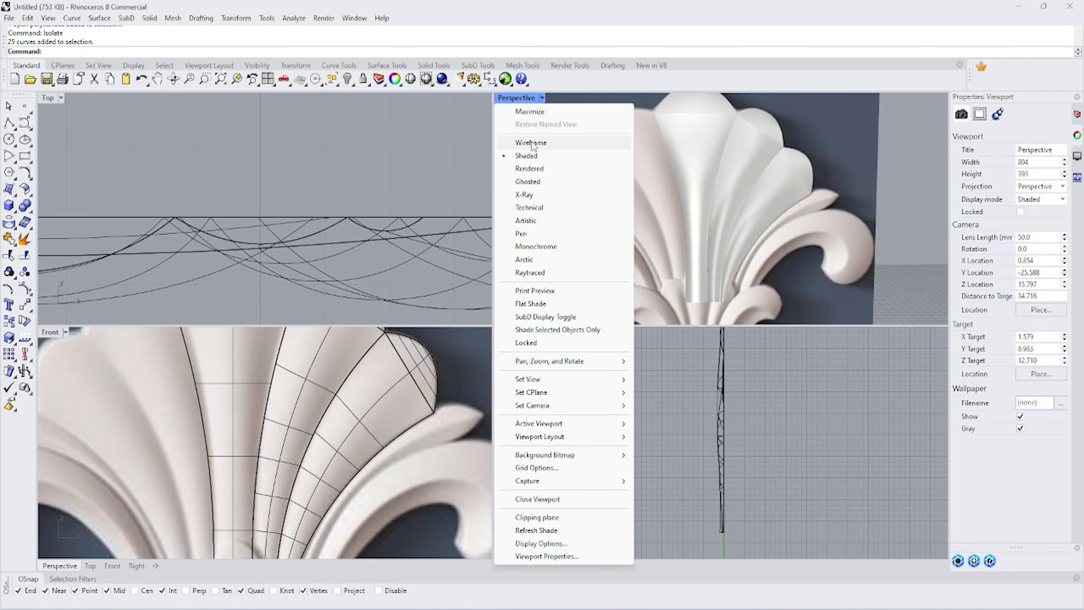
left_click(530, 140)
left_click(537, 102)
left_click(530, 168)
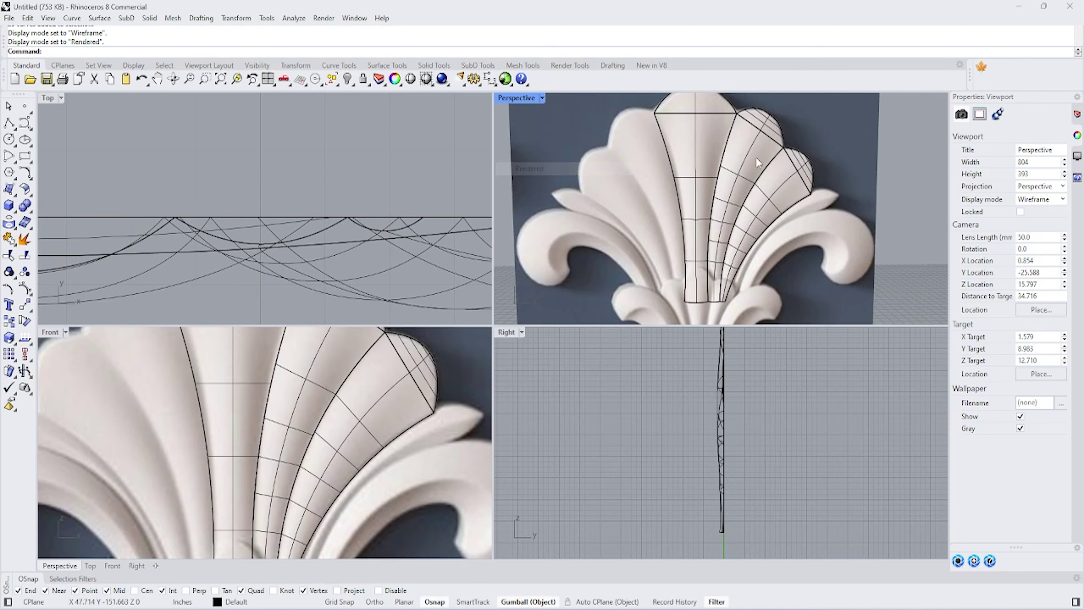
Step: Orbit to inspect the rendered lobes and show the 25 hidden curves again
scroll(756, 199, "down", 3)
scroll(753, 192, "up", 5)
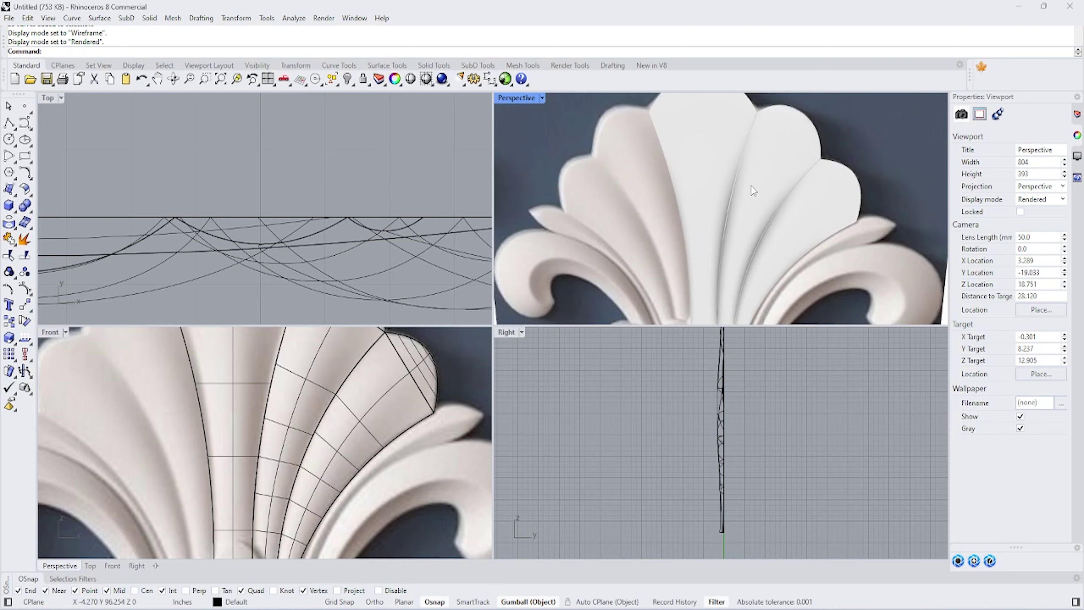
scroll(753, 191, "down", 3)
right_click_drag(753, 191, 811, 200)
scroll(726, 214, "up", 3)
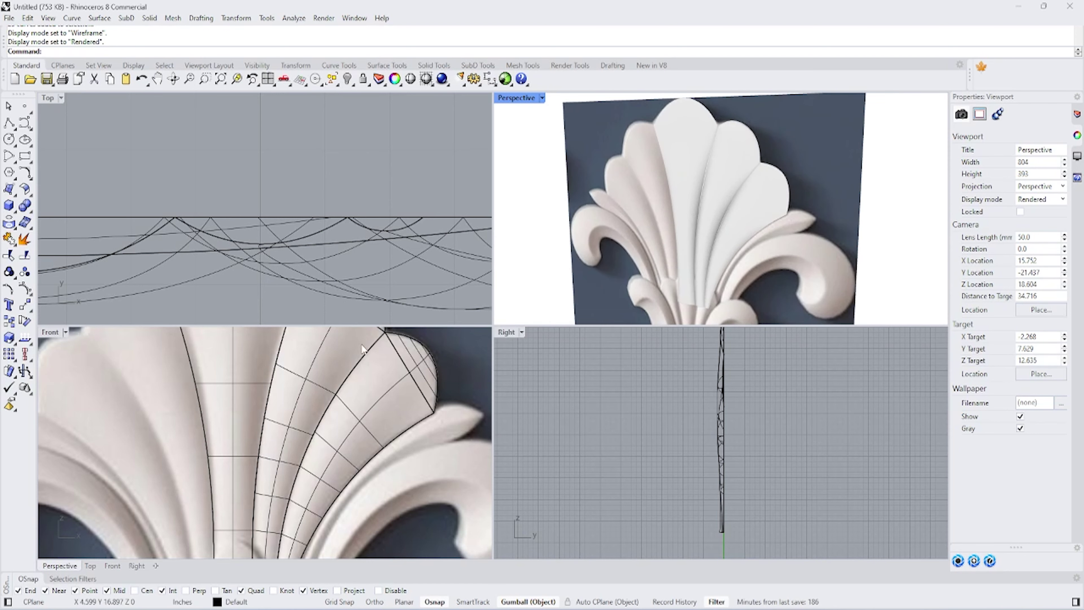
left_click(348, 78)
right_click_drag(659, 172, 683, 179)
scroll(704, 205, "down", 2)
Step: Draw an arc in the Top view and mirror a copy of it
scroll(355, 450, "up", 1)
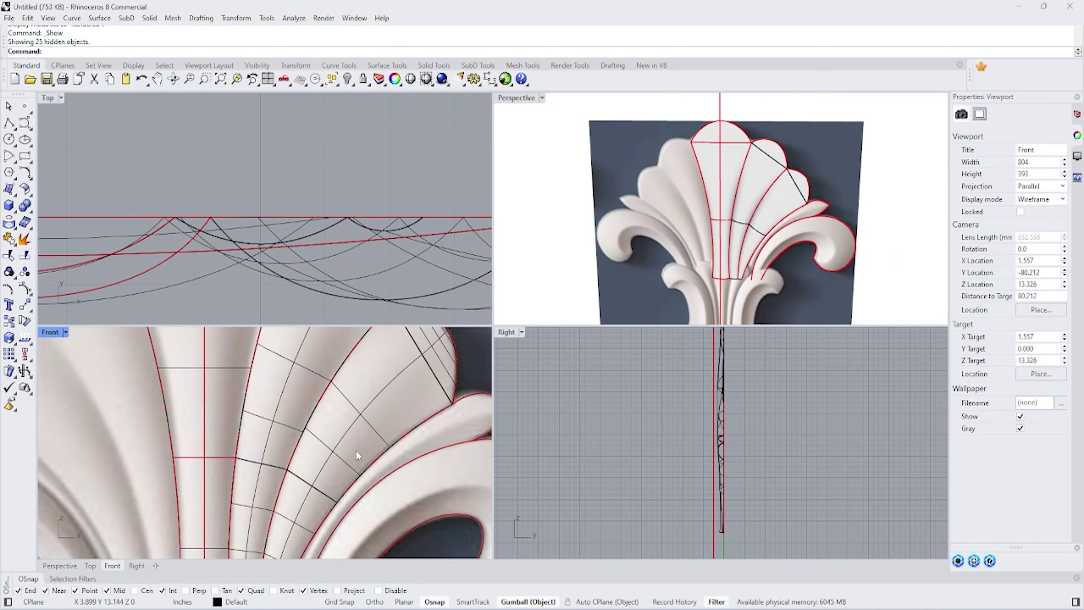
scroll(407, 416, "down", 2)
left_click(241, 149)
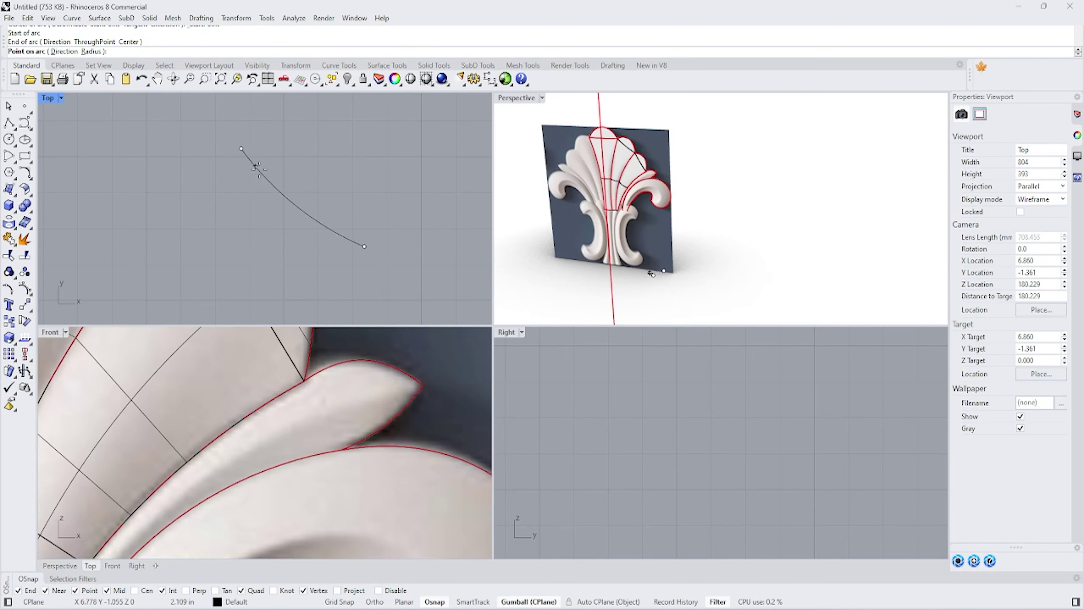
left_click(365, 246)
type("Mi")
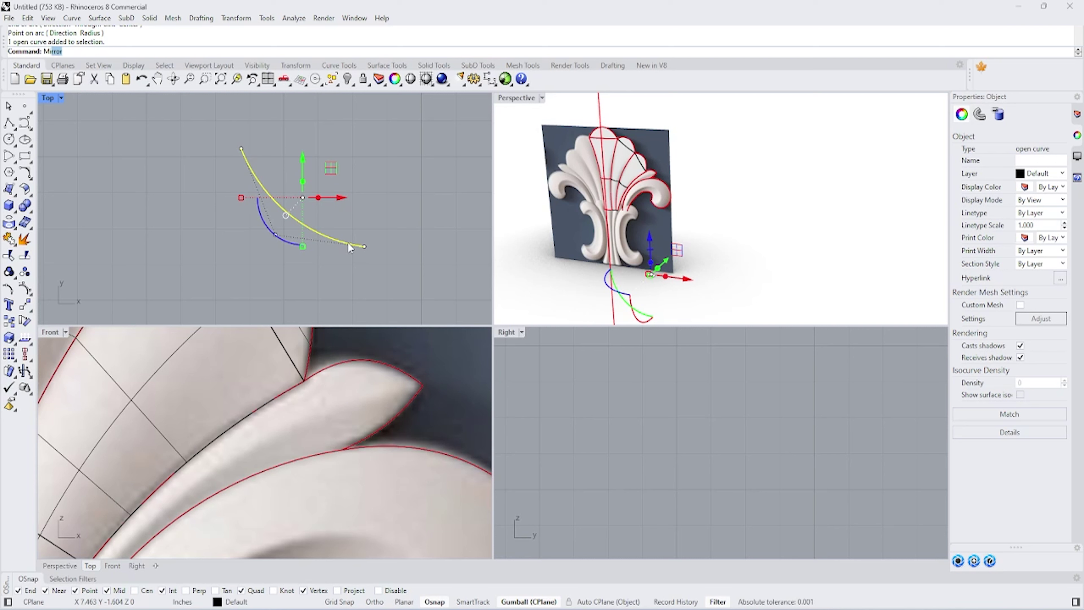
key("Return")
left_click(365, 246)
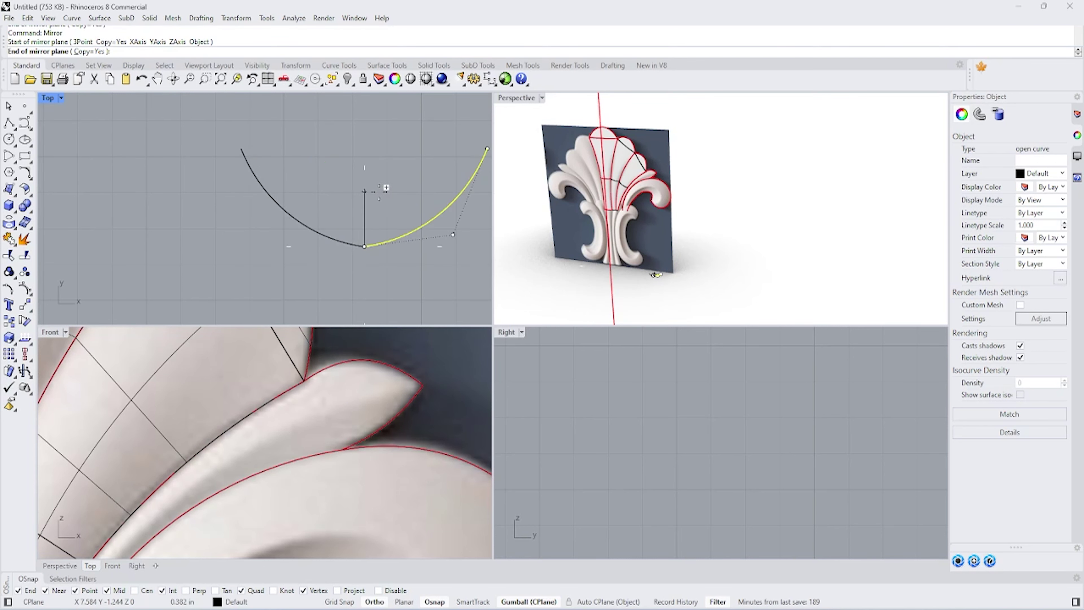
left_click(379, 193, "shift")
scroll(316, 212, "down", 3)
Step: Join the two arcs into a U curve and move its top end points down
left_click_drag(238, 144, 425, 233)
scroll(339, 223, "up", 2)
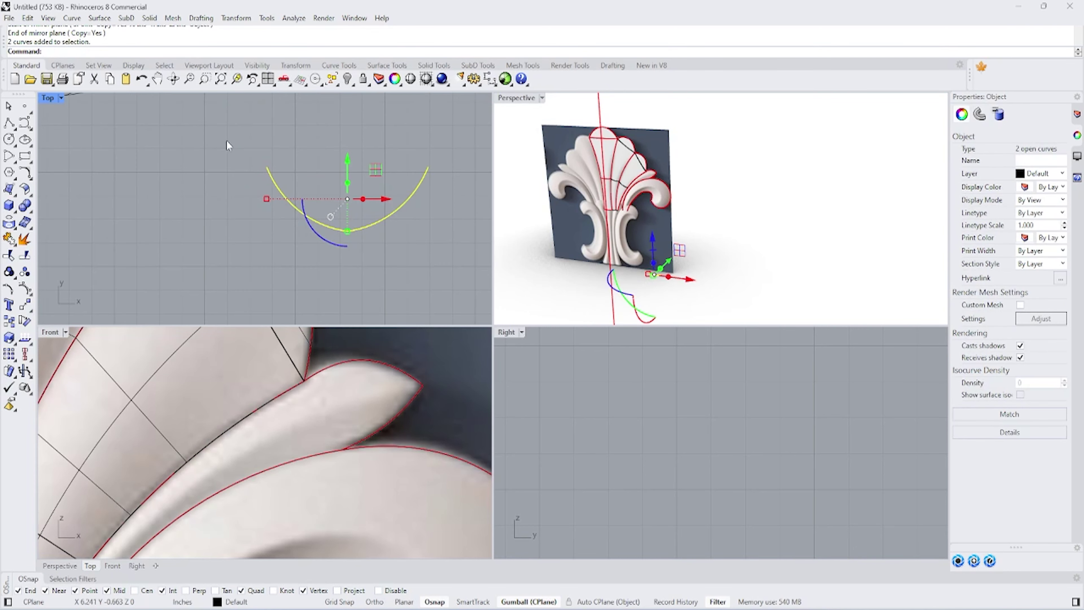
left_click(8, 238)
left_click_drag(223, 171, 444, 252)
key("F10")
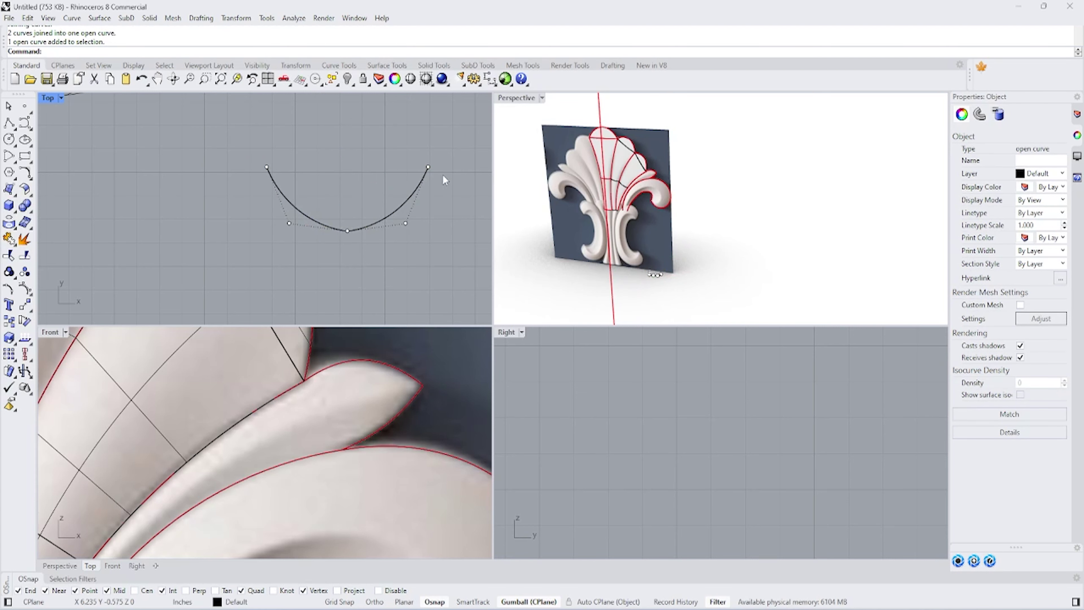
left_click_drag(207, 135, 479, 198)
left_click_drag(349, 141, 283, 225)
scroll(299, 214, "up", 2)
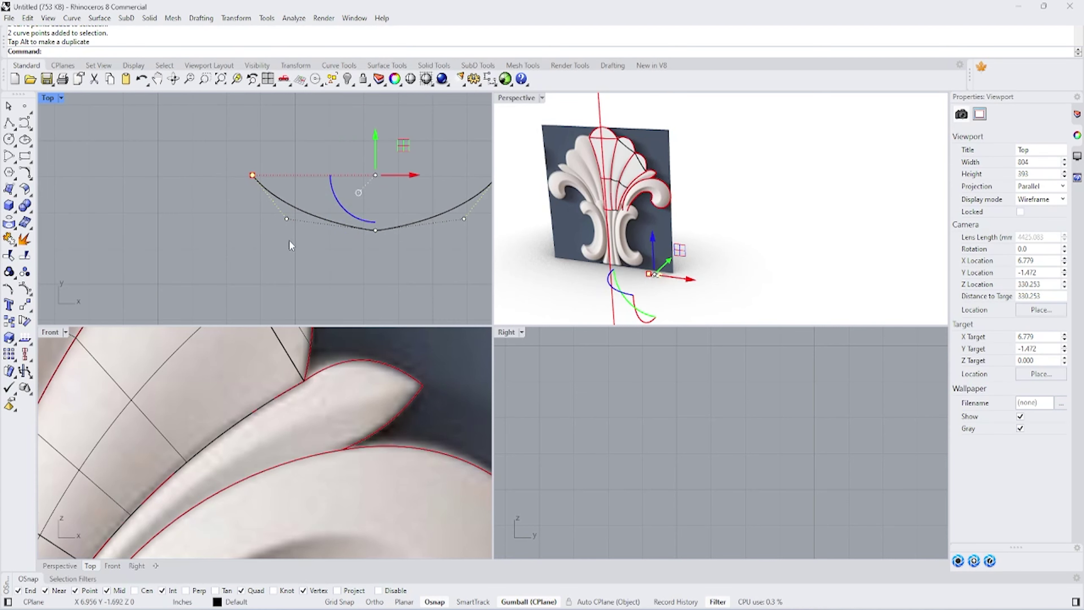
Step: Lower the inner control points into a shallow arch, then turn points off
left_click(286, 218)
left_click(464, 219, "shift")
mouse_move(380, 183)
left_mouse_down()
mouse_move(366, 220)
mouse_move(380, 234)
mouse_move(376, 247)
left_mouse_up()
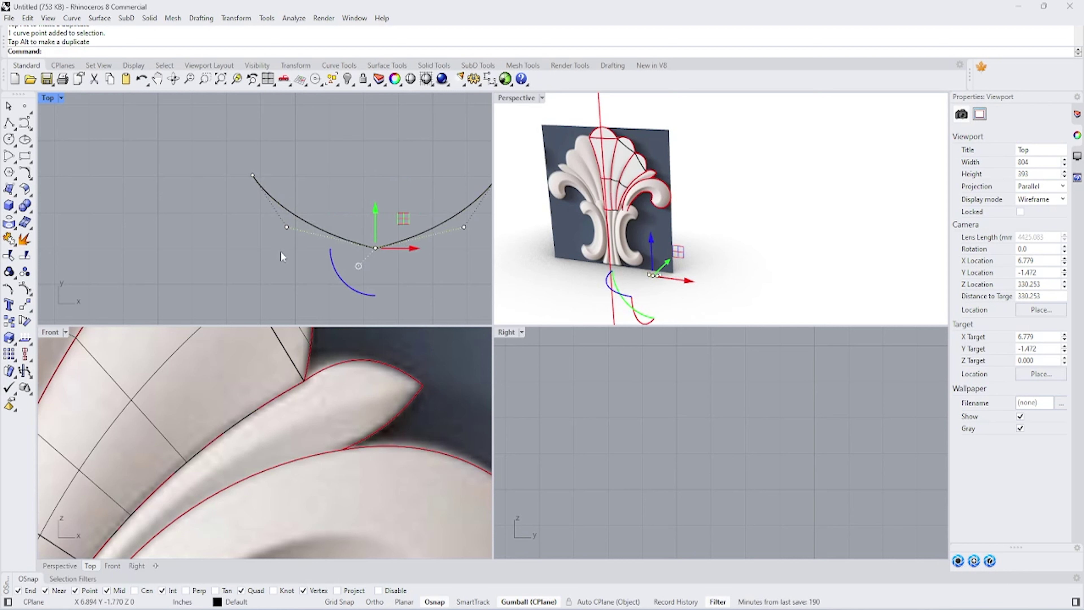
left_click(287, 226)
left_click(464, 227, "shift")
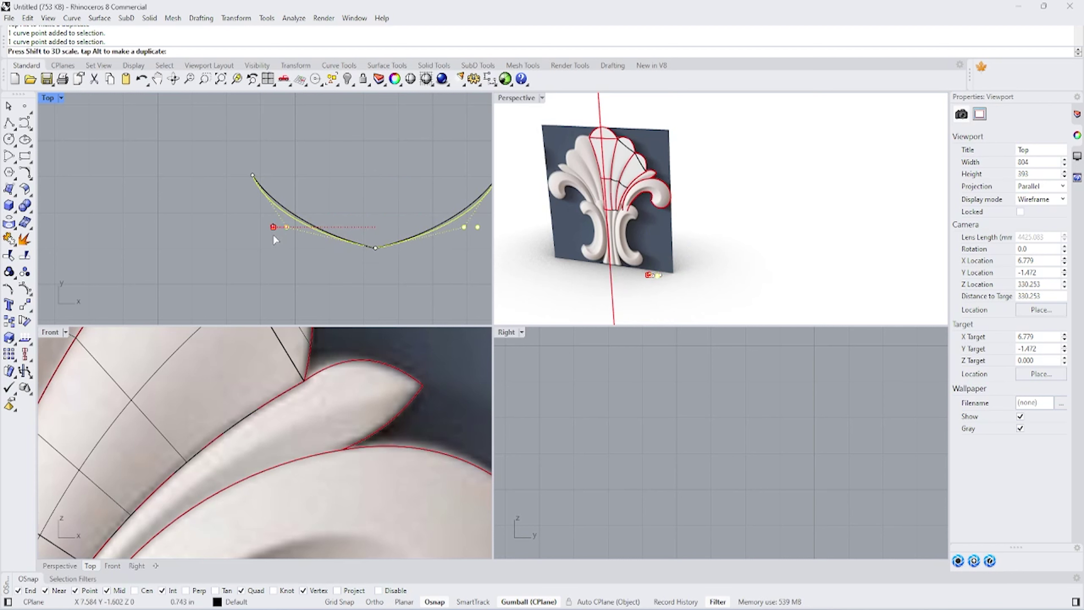
left_click_drag(278, 238, 285, 234)
key("Escape")
scroll(276, 248, "down", 3)
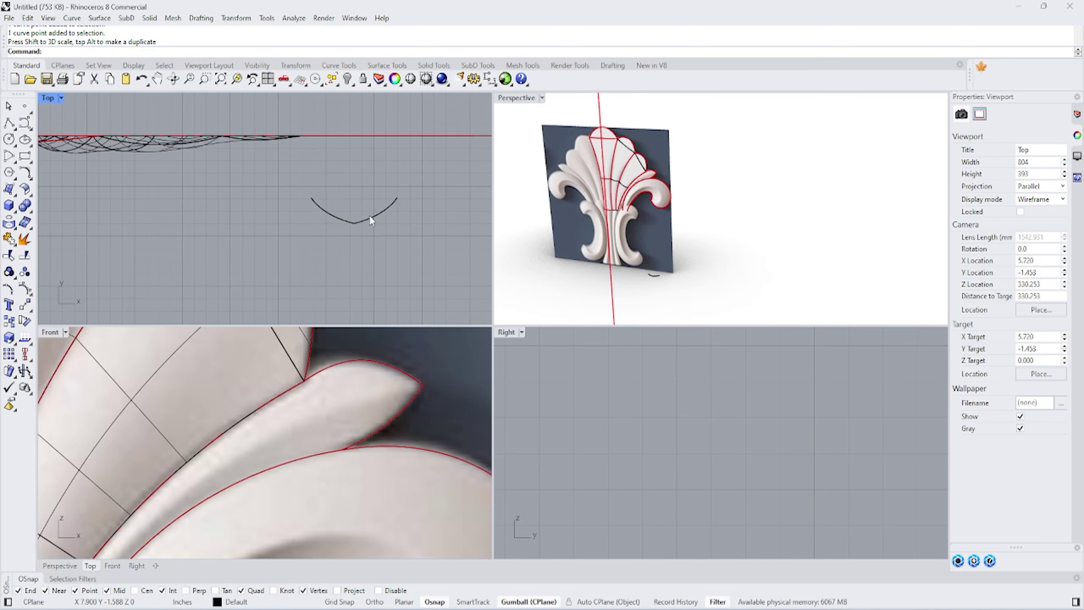
Step: Check the finished arched profile by selecting and deselecting it
left_click(354, 219)
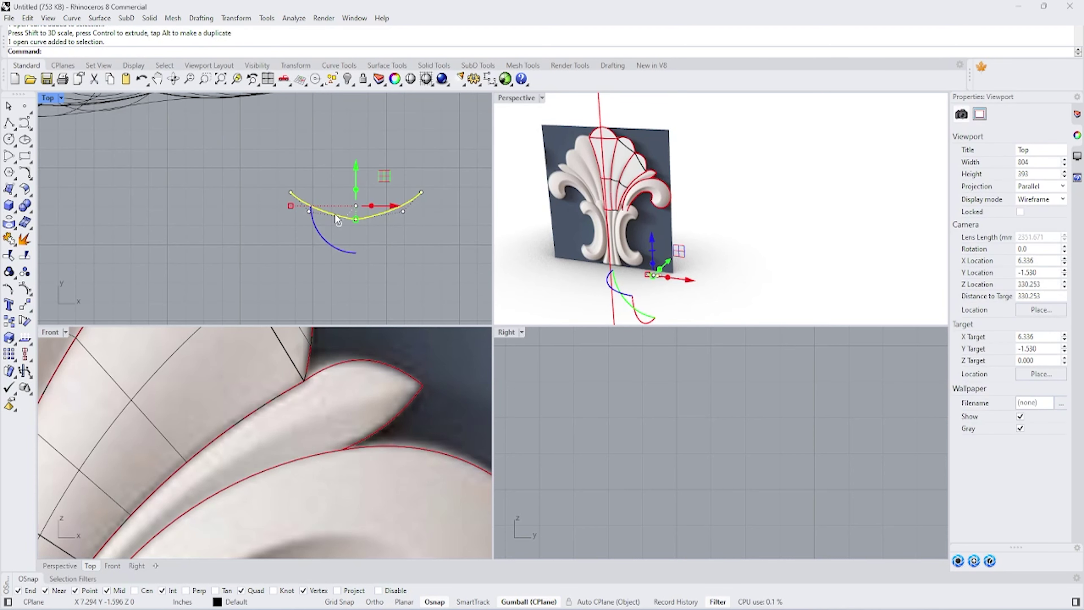
left_click(436, 210)
left_click(355, 219)
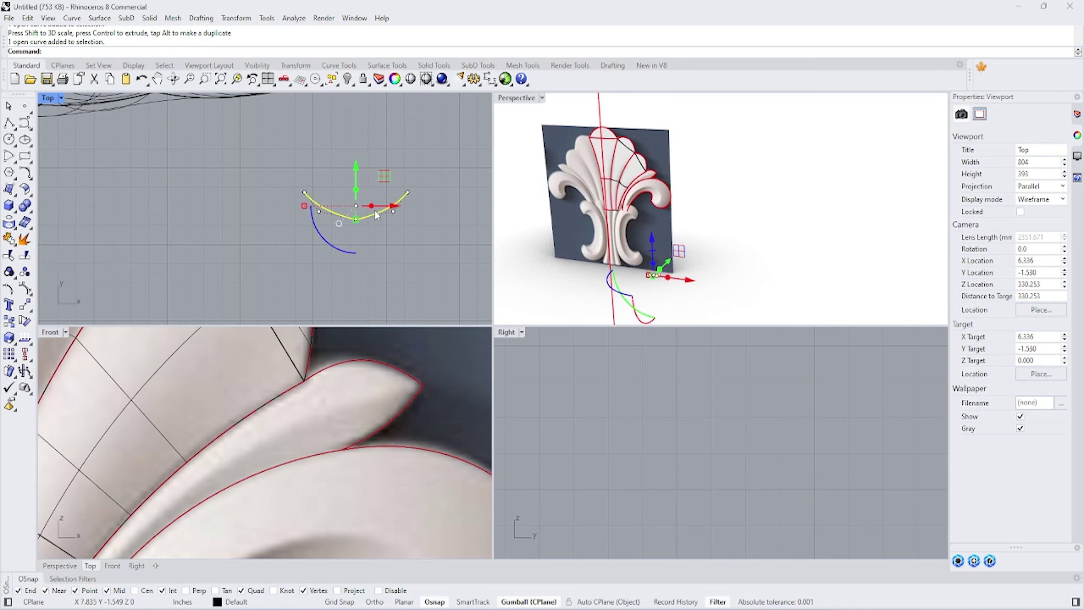
scroll(342, 226, "up", 3)
left_click(408, 252)
left_click(236, 18)
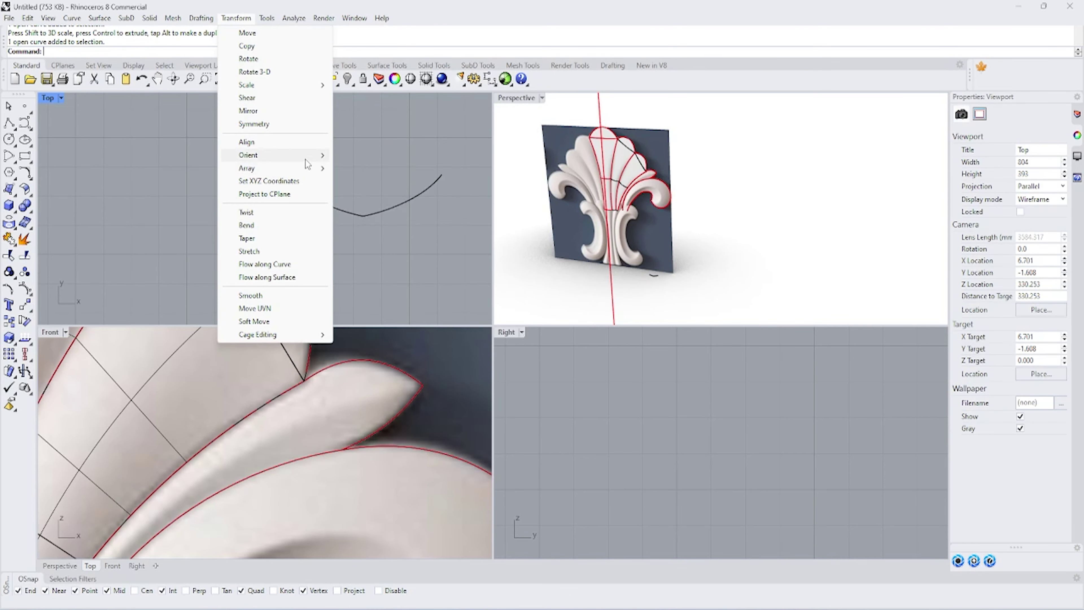
Step: Orient a copy of the arched profile across the leaf tip by two points
mouse_move(248, 155)
left_click(356, 158)
key("Return")
left_click(286, 174)
left_click(441, 174)
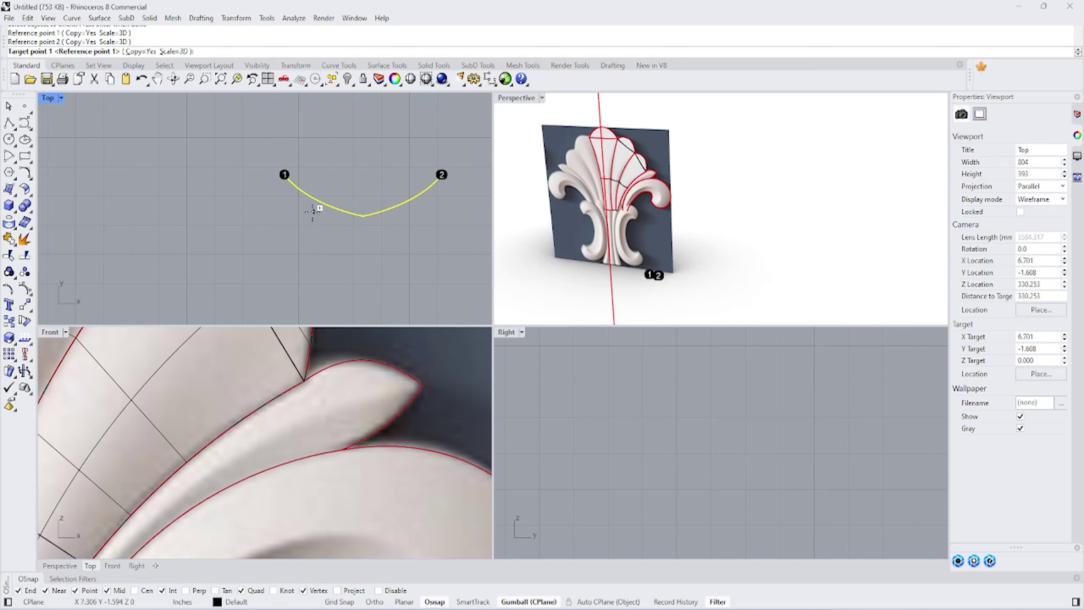
scroll(367, 261, "down", 3)
left_click(304, 380)
left_click(346, 449)
scroll(406, 431, "down", 3)
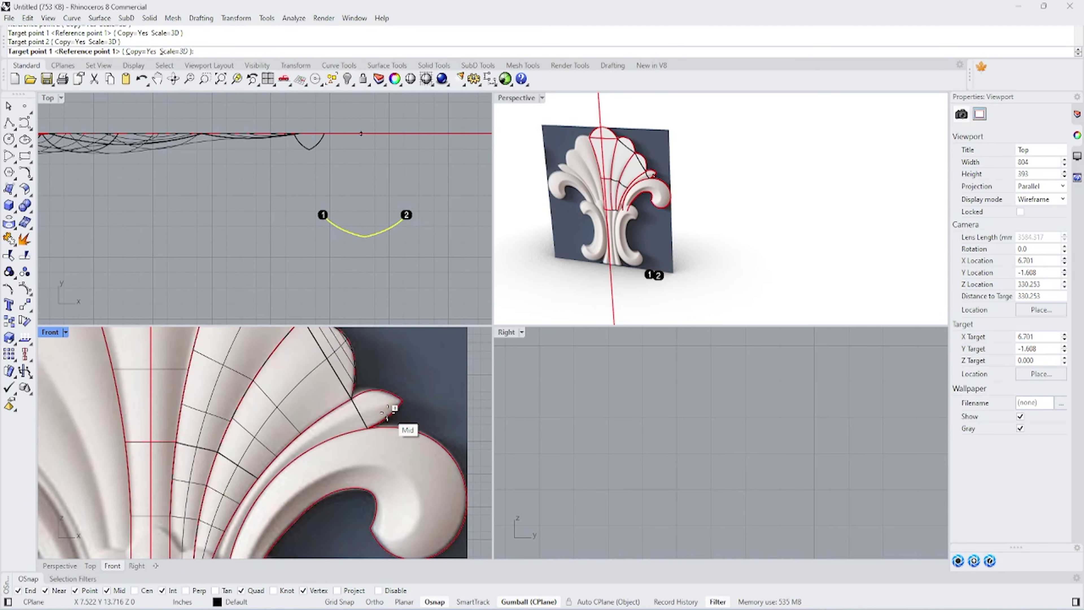
scroll(283, 514, "up", 2)
scroll(211, 529, "up", 2)
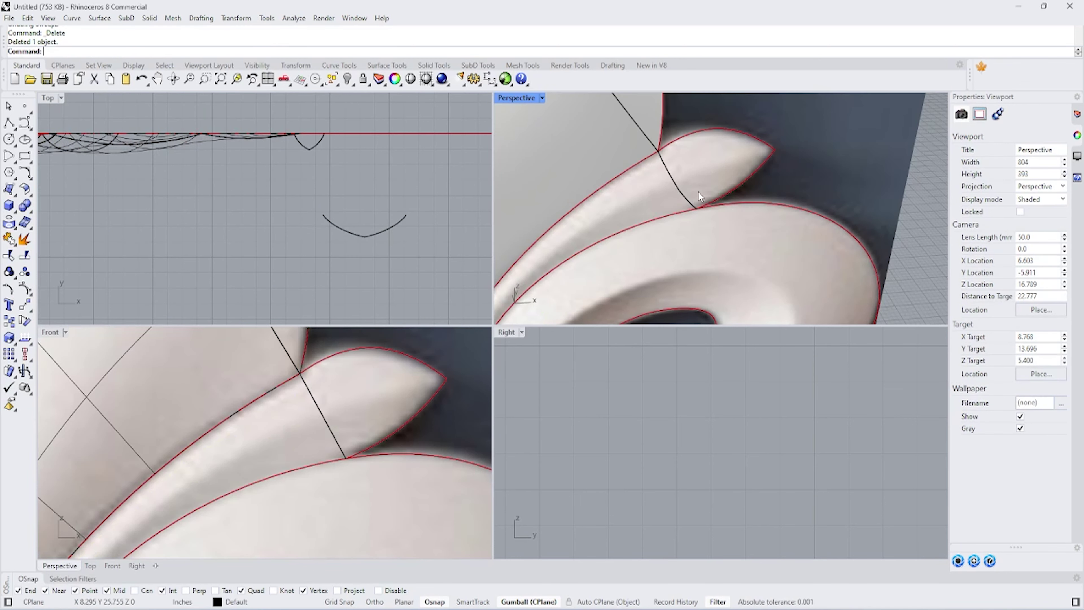
Step: Try deepening the placed profile's arch, then undo to restore the deleted surface
left_click(699, 196)
scroll(321, 121, "up", 3)
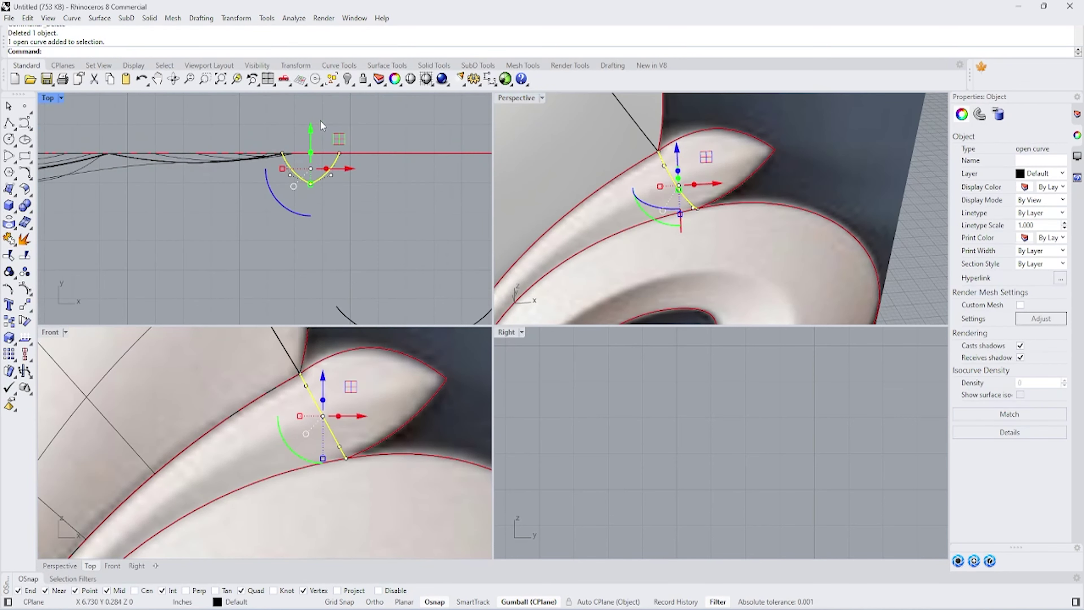
scroll(315, 162, "up", 3)
scroll(315, 162, "up", 3)
left_click(219, 189)
left_click(397, 190, "shift")
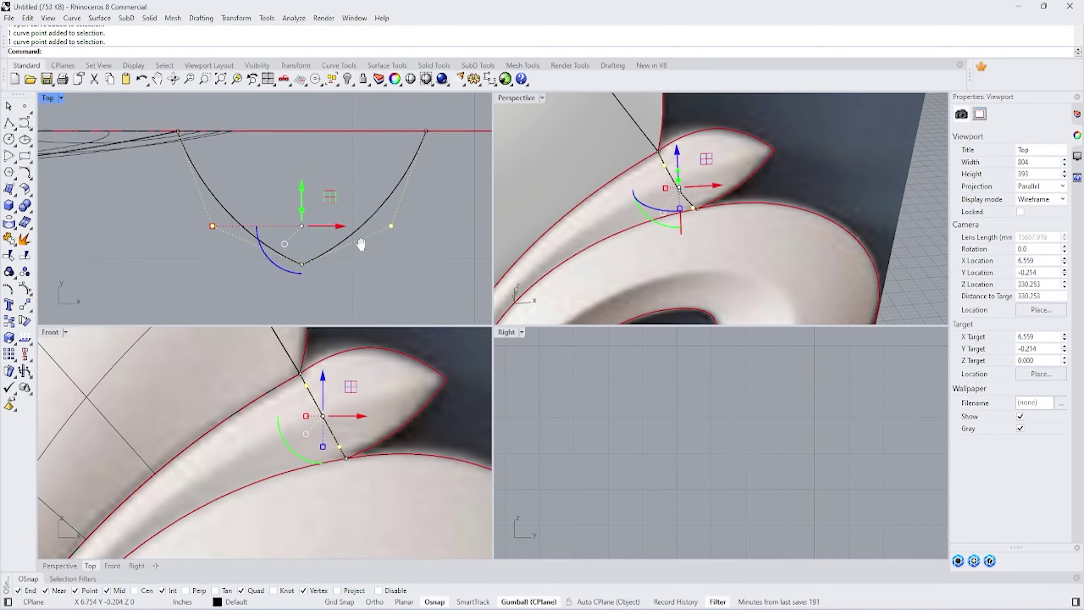
right_click_drag(359, 237, 350, 279)
left_click_drag(239, 230, 204, 223)
key("ctrl+z")
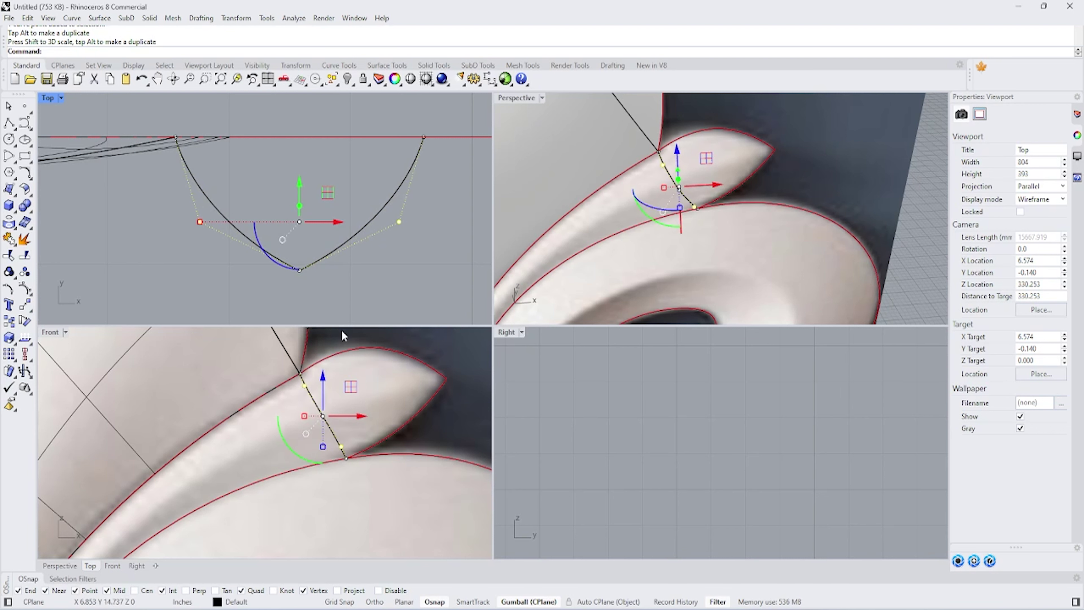
key("ctrl+z")
left_click(347, 309)
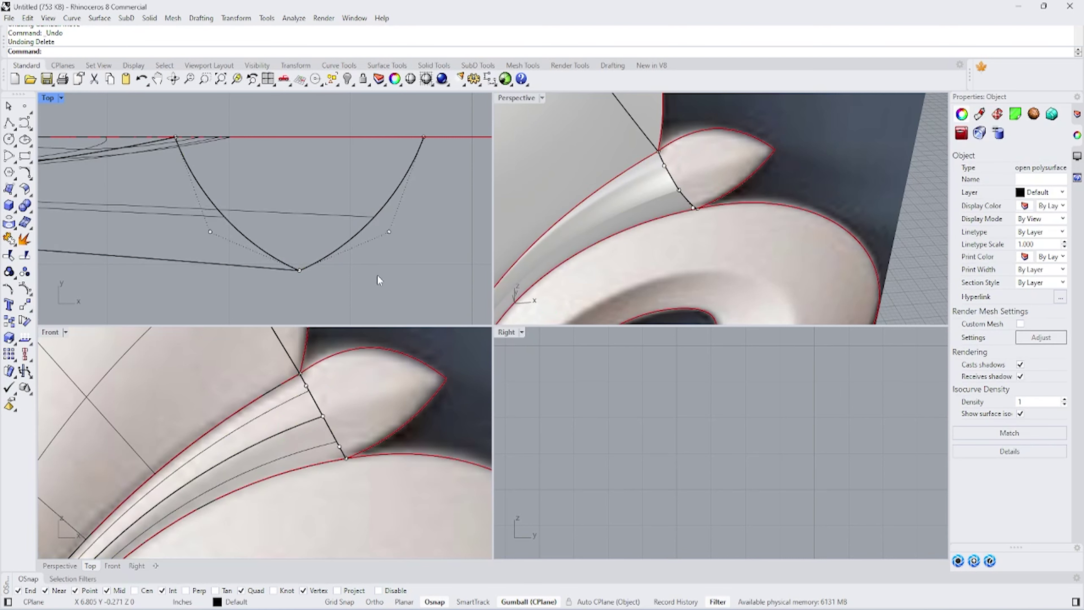
Step: Reshape the leaf tip's outline control points to follow the reference image
scroll(670, 201, "up", 5)
scroll(669, 201, "down", 3)
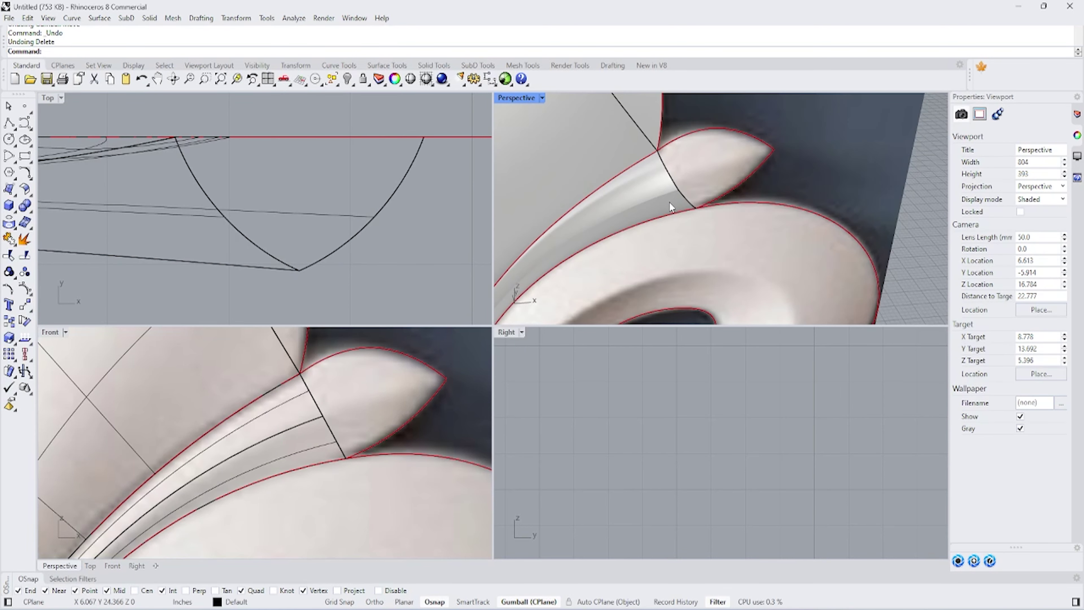
left_click(684, 146)
right_click_drag(218, 231, 227, 248)
right_click_drag(333, 380, 318, 418)
left_click(359, 387)
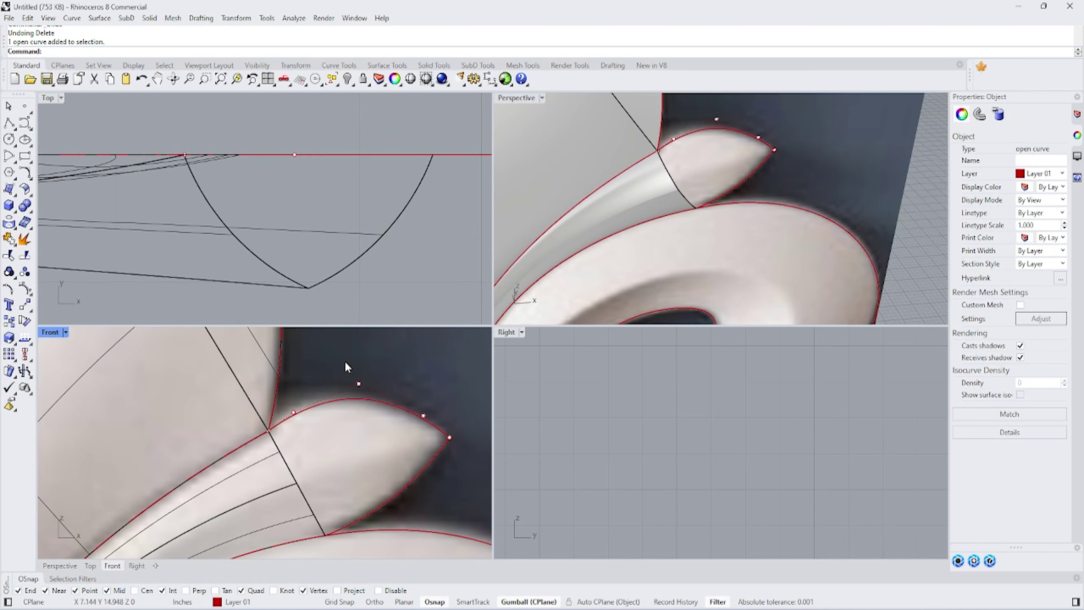
scroll(280, 405, "up", 4)
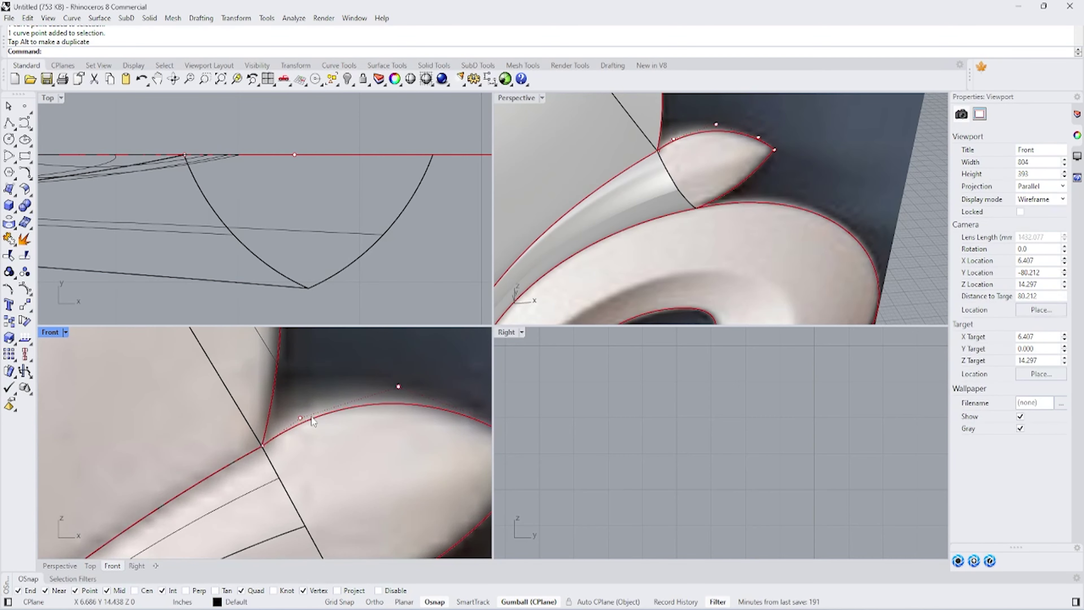
left_click(303, 424)
right_click_drag(405, 393, 366, 410)
left_click(374, 384)
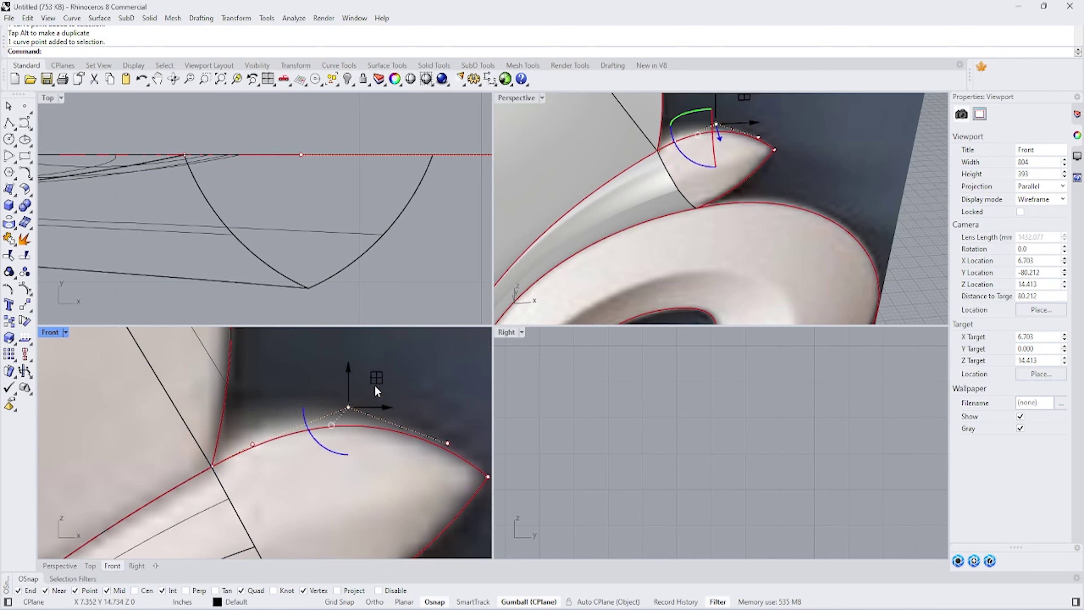
left_click_drag(404, 411, 446, 454)
key("Escape")
key("Escape")
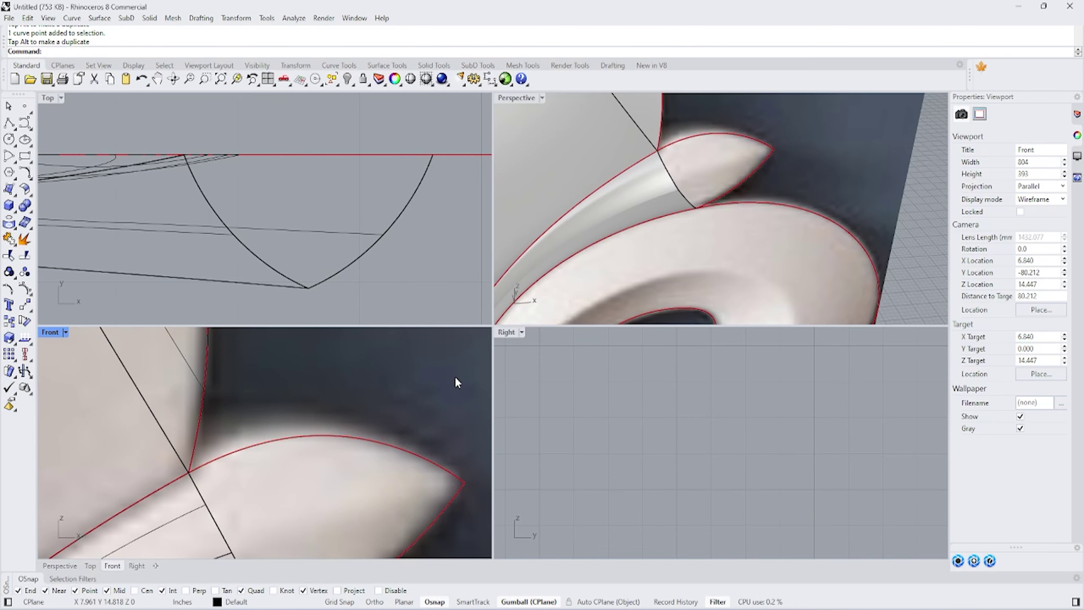
scroll(409, 384, "down", 8)
Step: Sweep the arched profile along the two leaf-tip edges, adding one slash to guide the flow
left_click(100, 18)
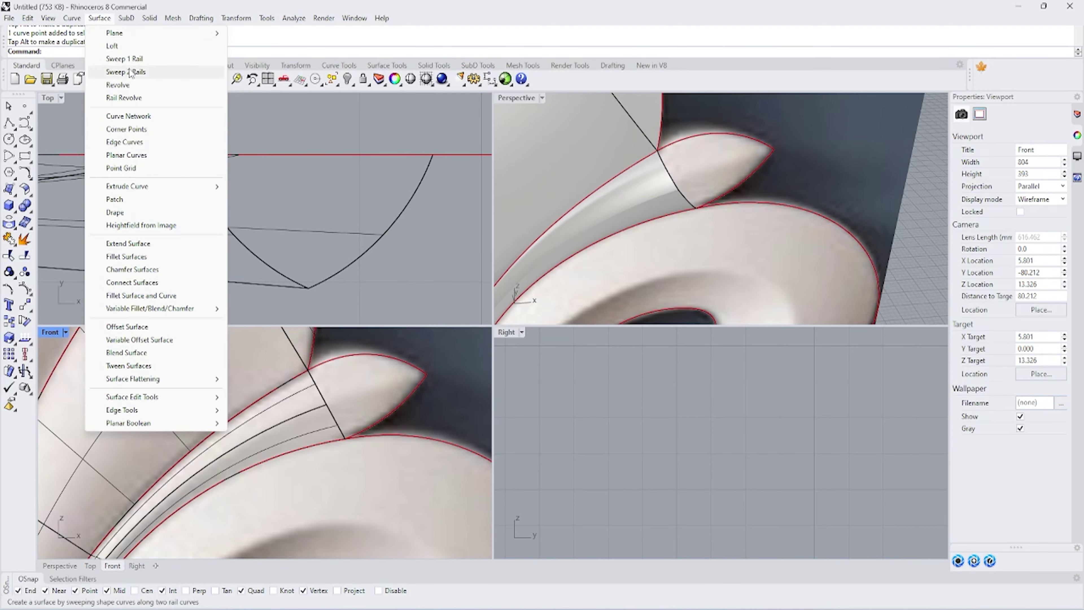
left_click(121, 70)
left_click(380, 409)
left_click(355, 356)
left_click(342, 429)
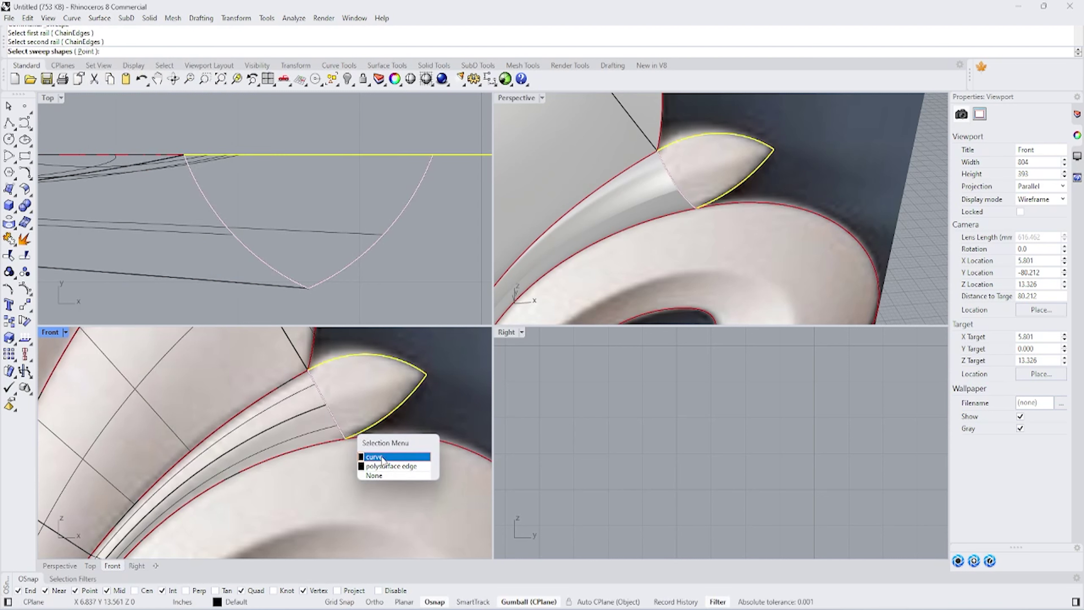
left_click(381, 452)
key("Return")
left_click(777, 376)
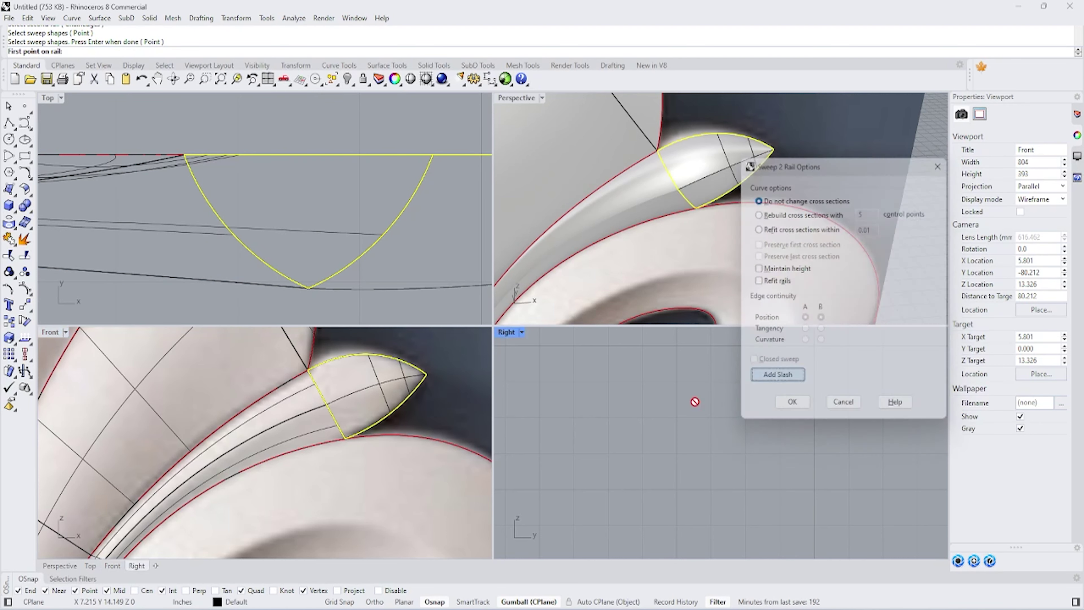
left_click(330, 360)
left_click(357, 433)
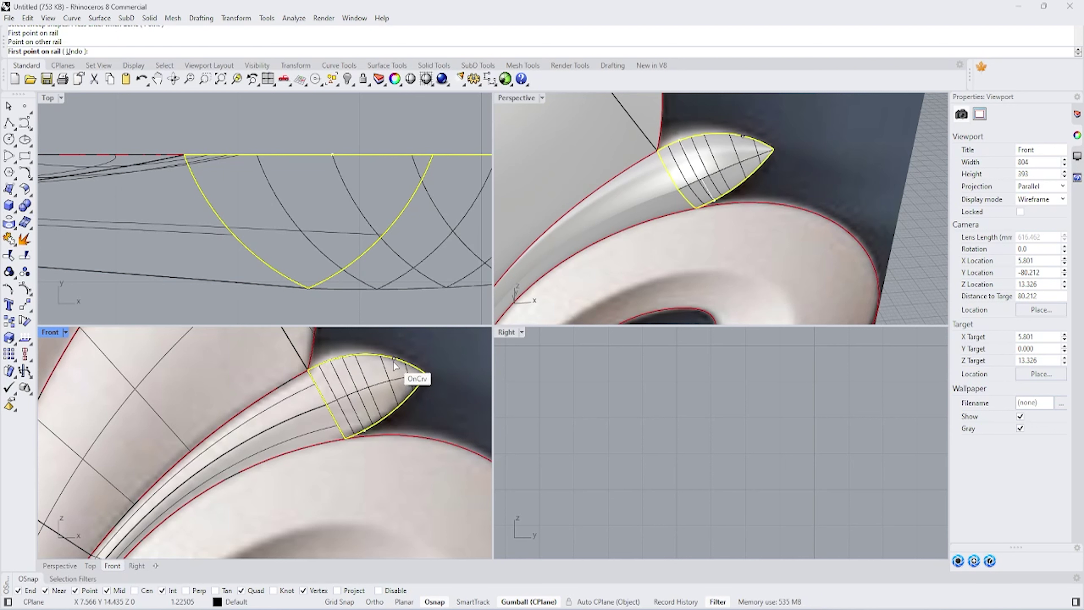
key("Return")
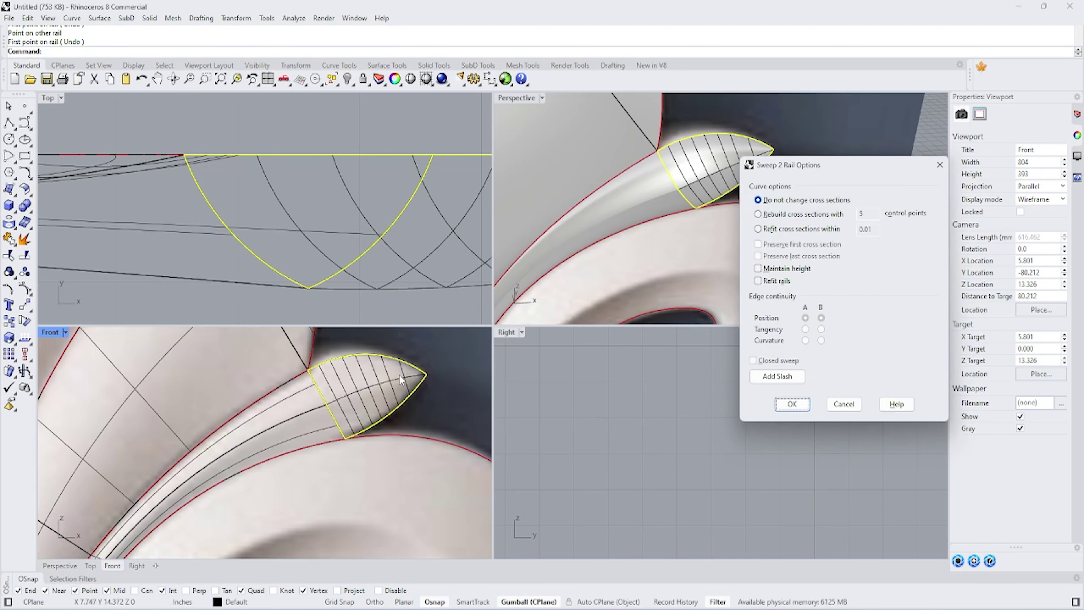
key("Return")
Step: Join the new tip surface with the neighbouring leaf surface into one polysurface
left_click(377, 386)
left_click(302, 442, "shift")
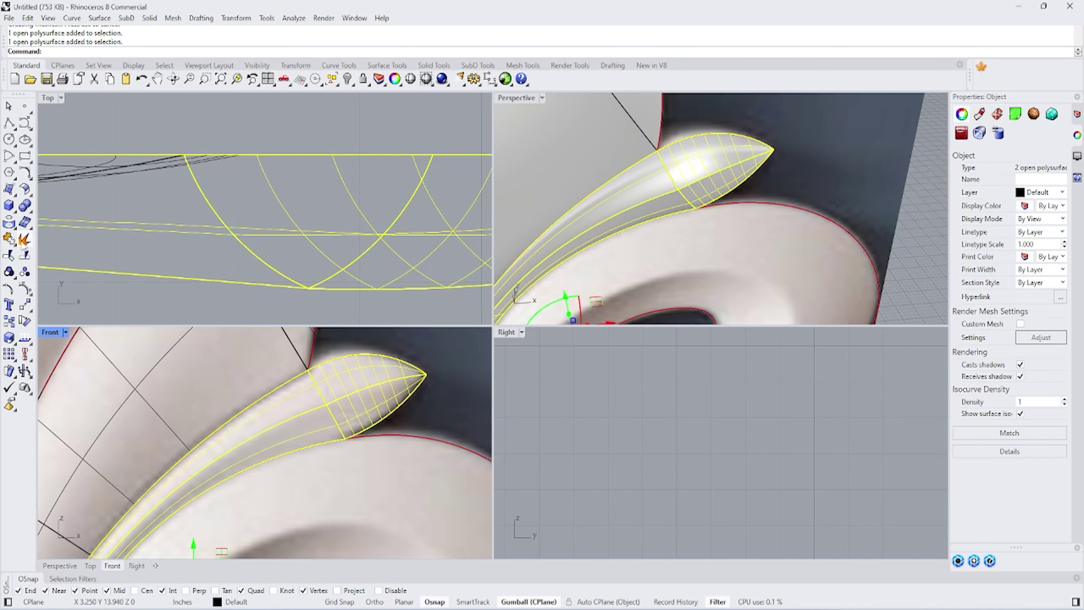
left_click(24, 241)
scroll(699, 176, "up", 5)
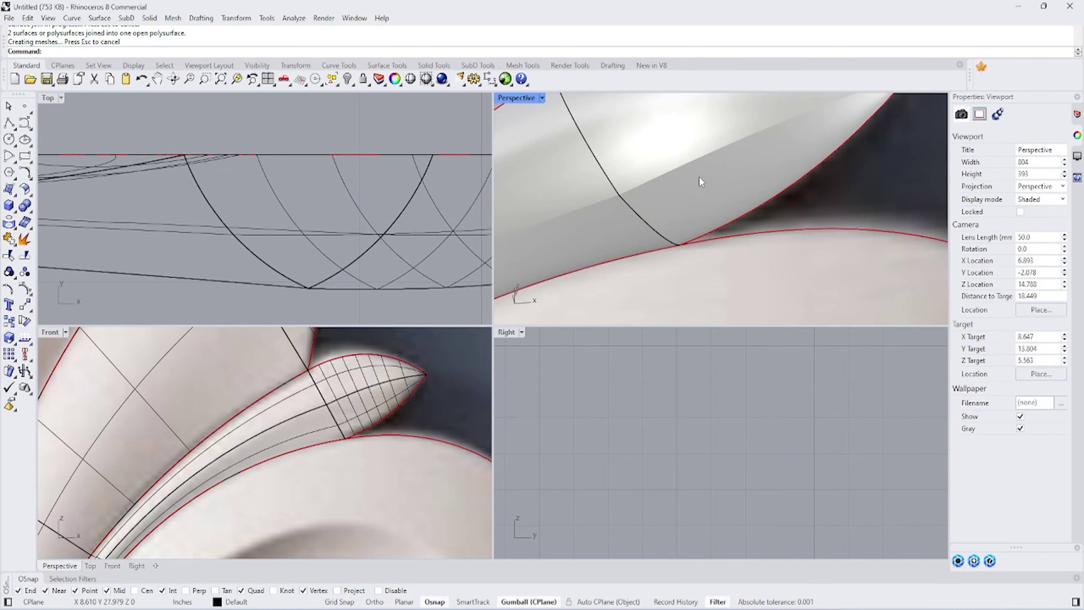
left_click(699, 177)
scroll(699, 176, "down", 5)
key("Escape")
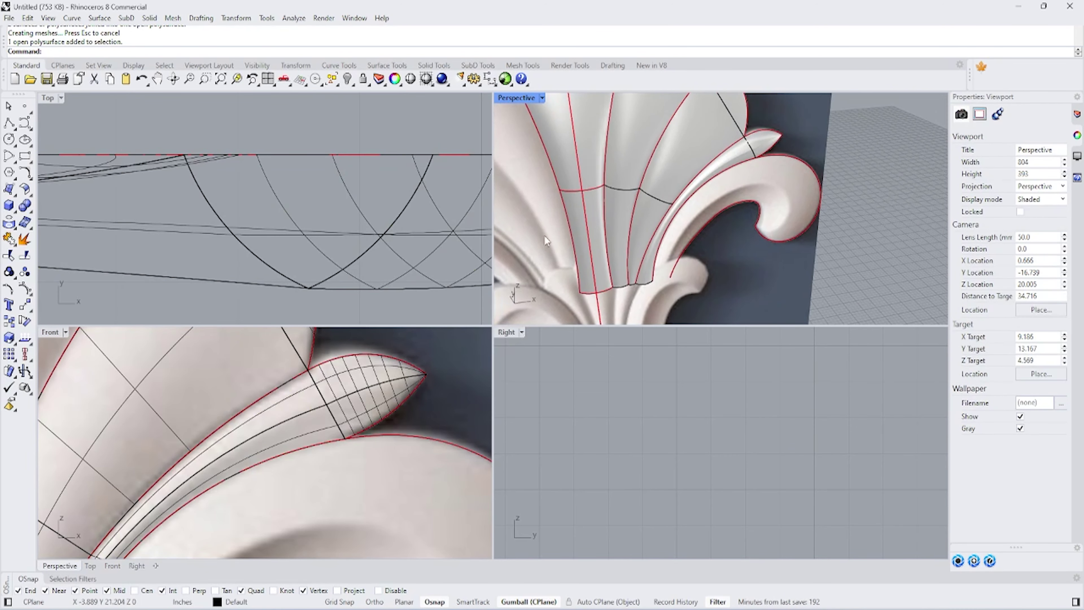
Step: Reset all four viewports to default views and maximize the Front view
scroll(414, 254, "down", 1)
scroll(316, 156, "down", 4)
left_click(268, 80)
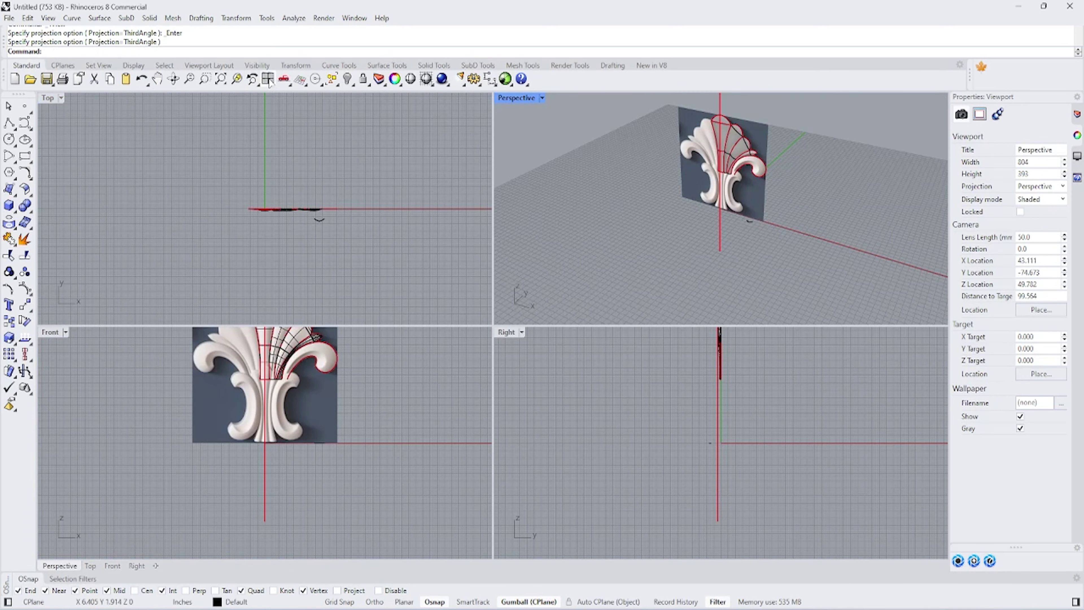
scroll(291, 357, "up", 2)
scroll(316, 384, "up", 2)
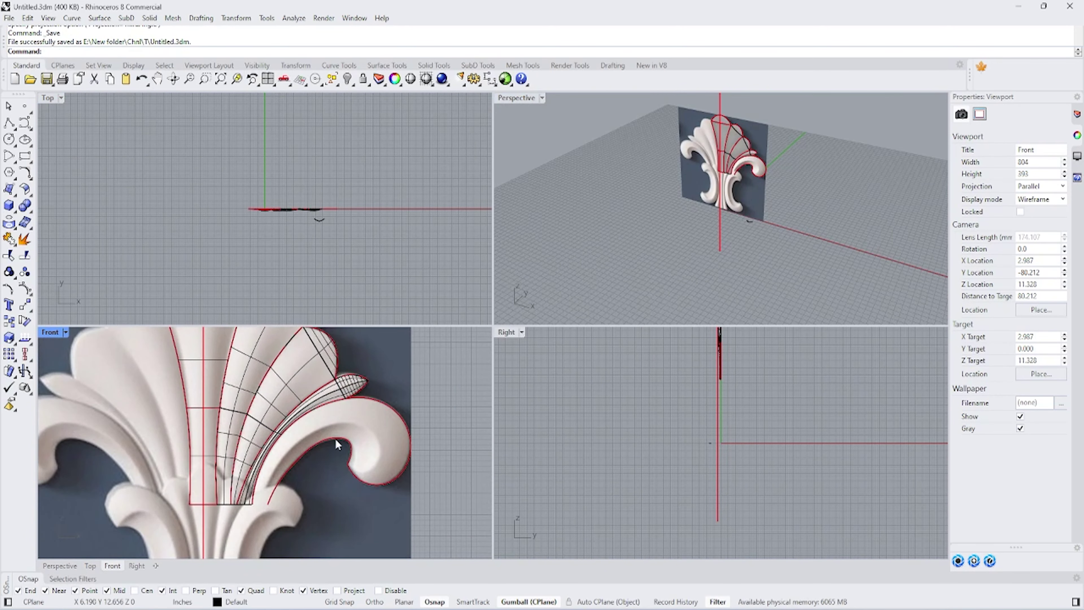
scroll(335, 437, "up", 2)
double_click(44, 333)
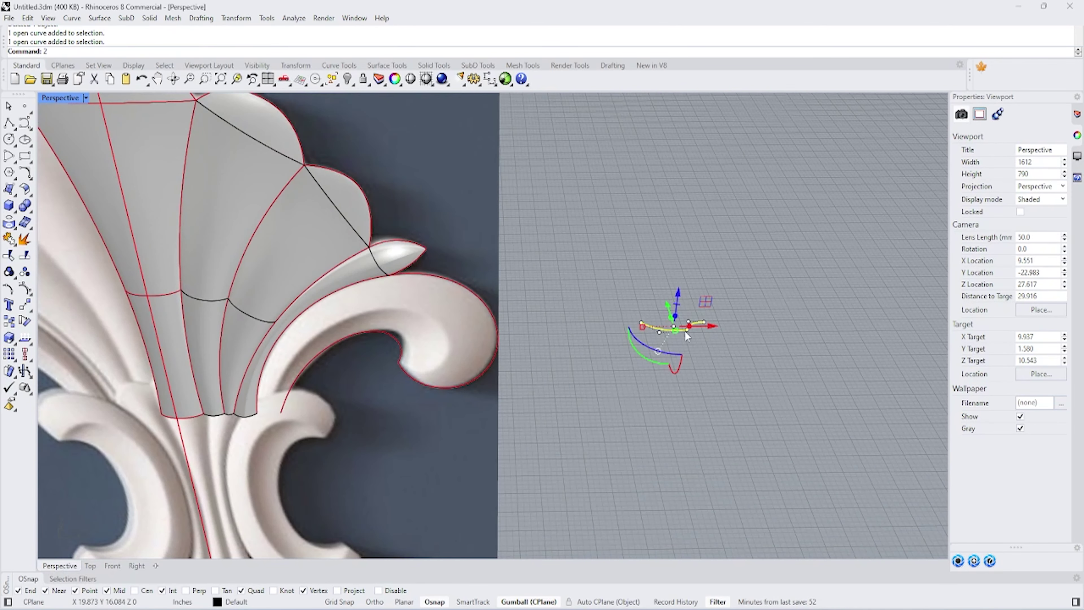
Step: Orient a copy of the arched profile across the scroll arm, from its inner to outer edge
left_click(267, 18)
left_click(266, 18)
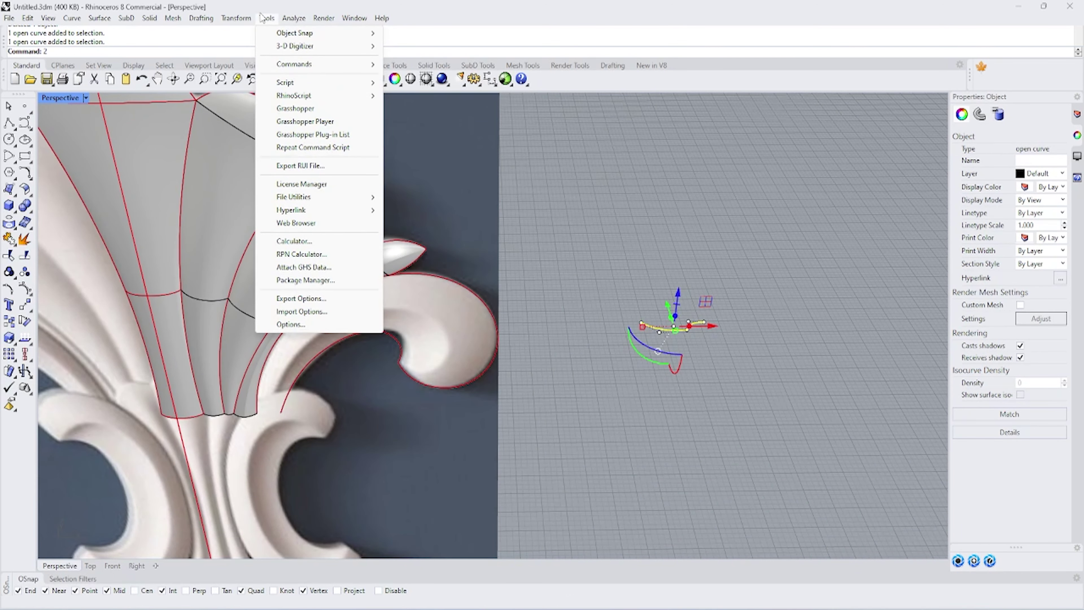
left_click(367, 155)
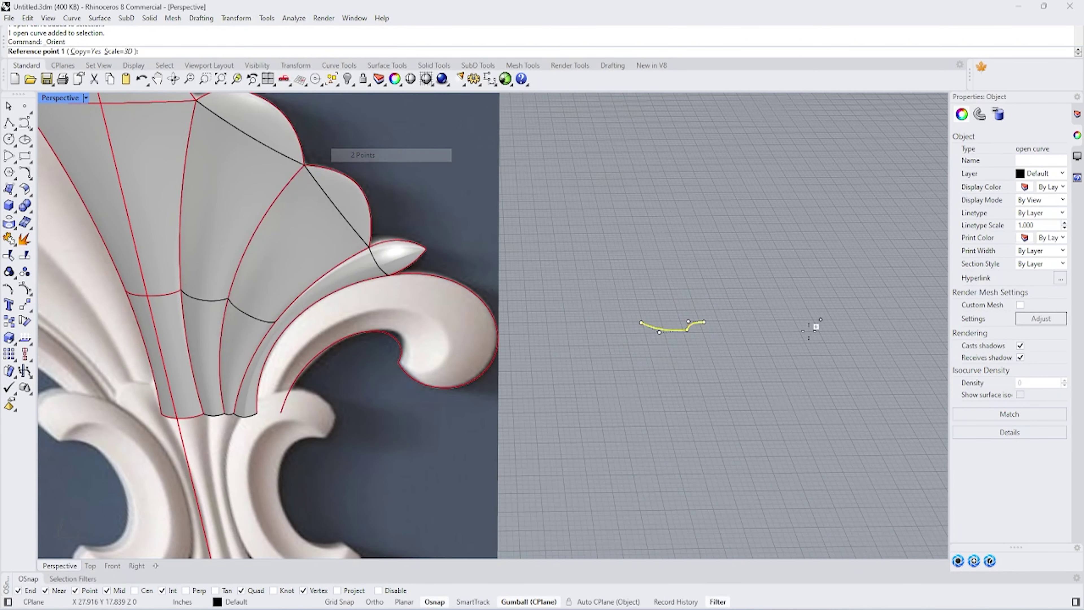
left_click(641, 323)
left_click(704, 323)
scroll(488, 395, "down", 5)
scroll(513, 344, "up", 5)
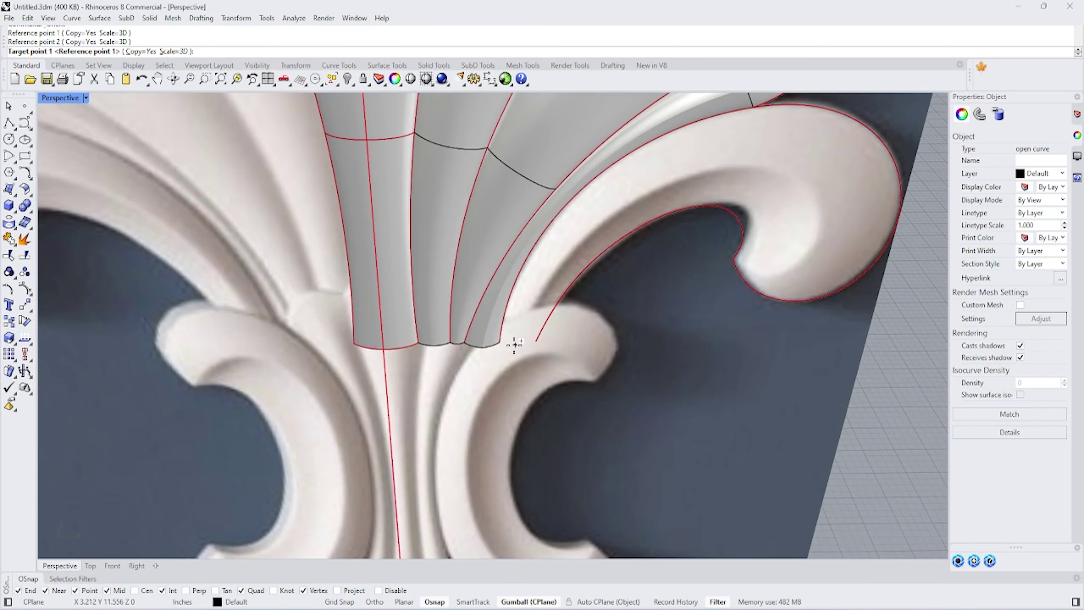
left_click(501, 342)
left_click(542, 363)
scroll(618, 342, "down", 3)
left_click(643, 230)
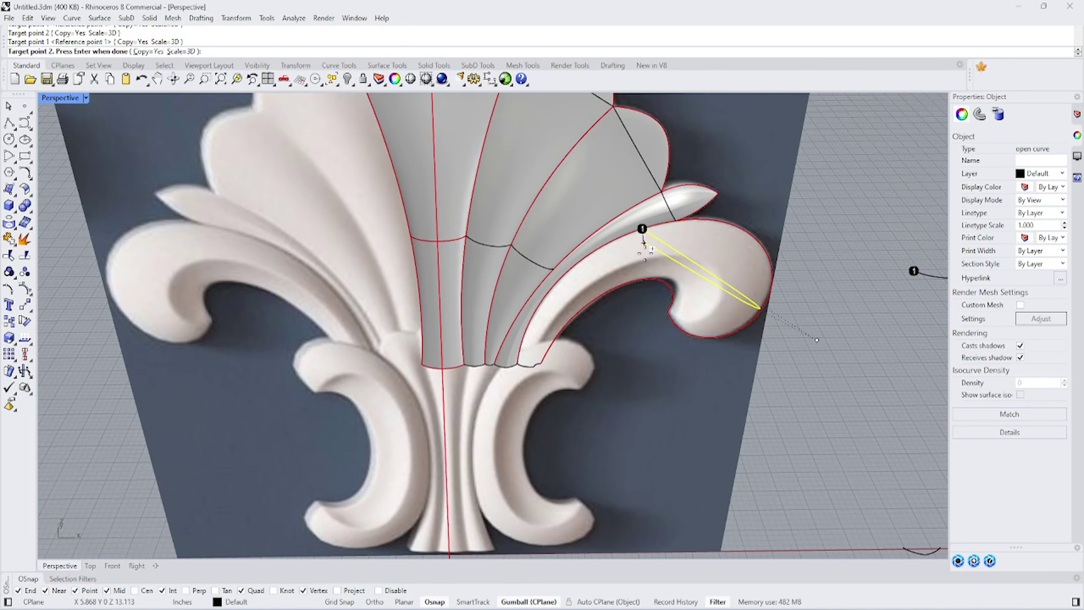
left_click(650, 280)
scroll(650, 275, "down", 3)
scroll(651, 240, "up", 2)
scroll(610, 276, "up", 2)
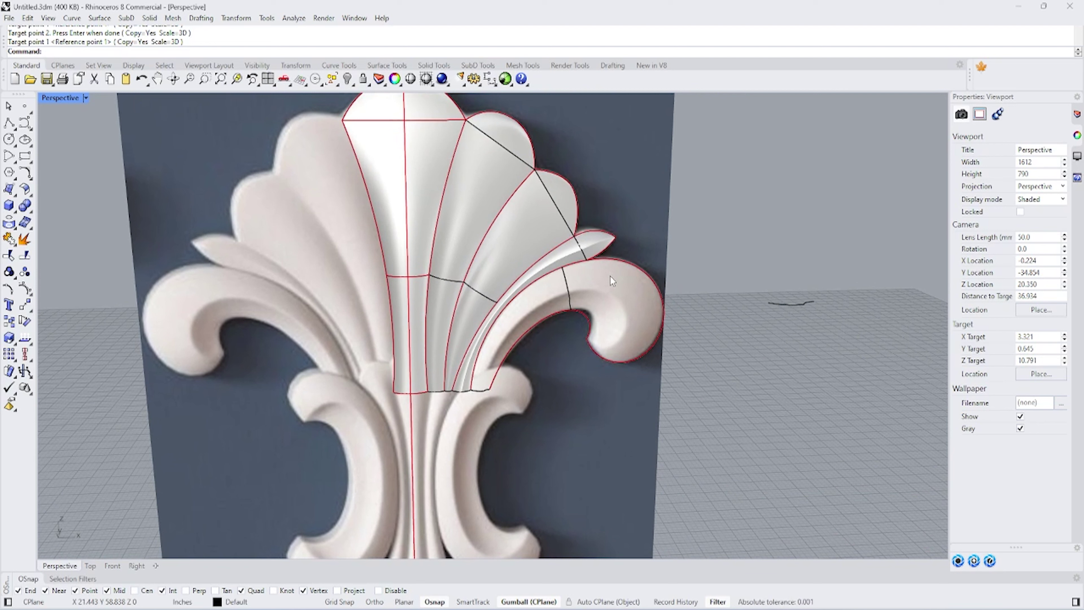
left_click(100, 18)
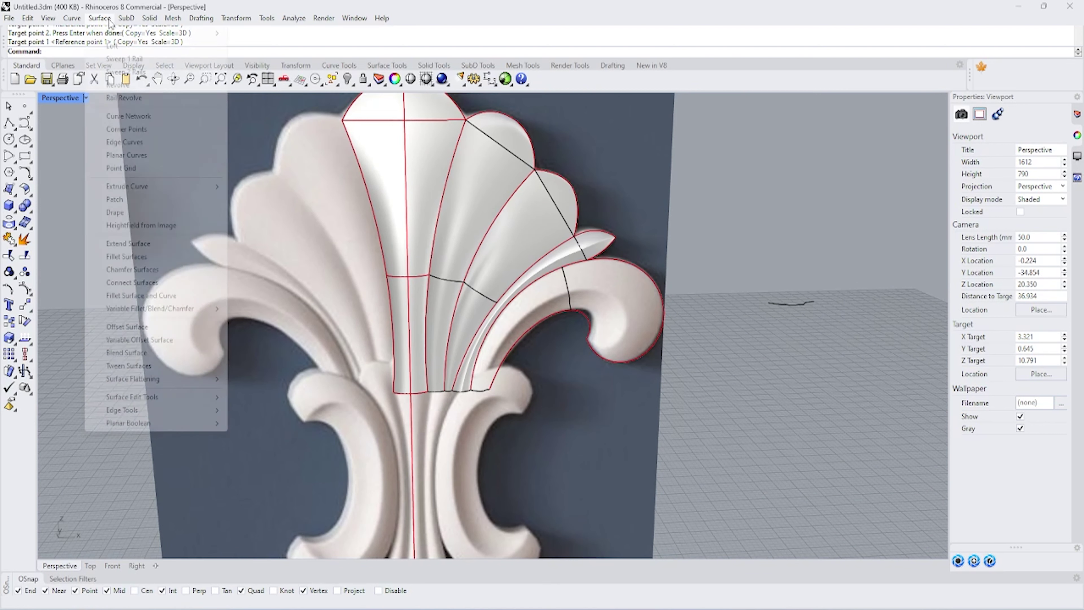
left_click(126, 72)
left_click(496, 379)
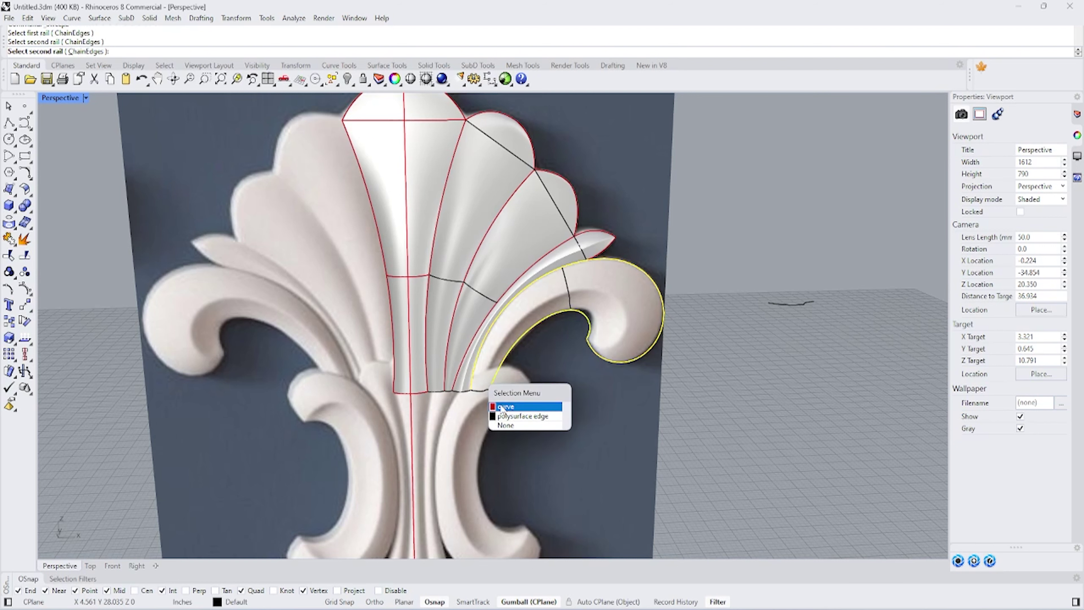
left_click(512, 404)
key("Return")
key("Return")
key("Return")
left_click(570, 310)
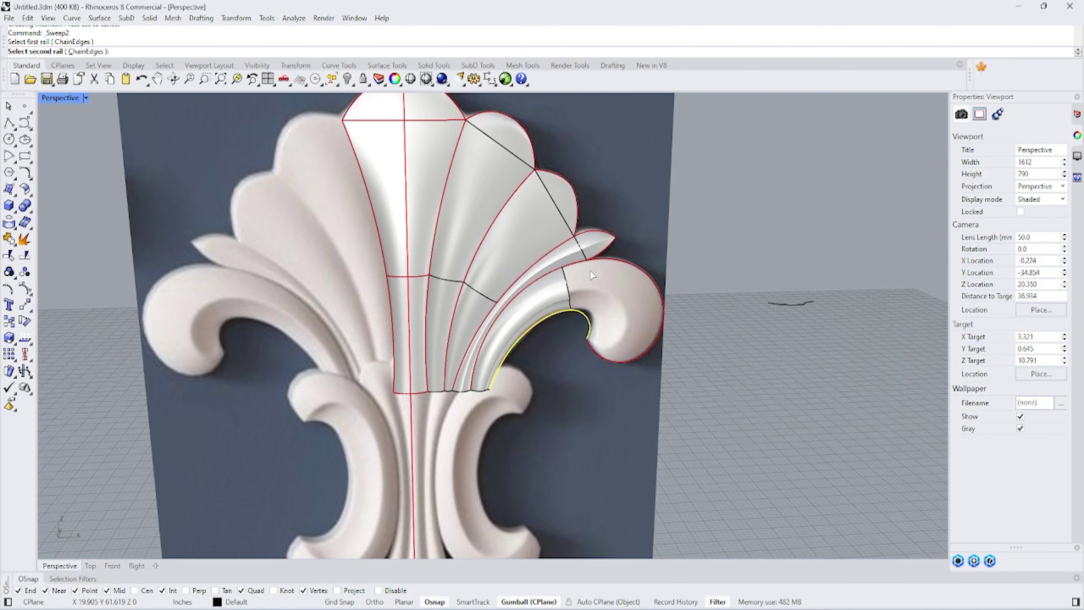
left_click(596, 272)
left_click(663, 297)
scroll(598, 299, "up", 3)
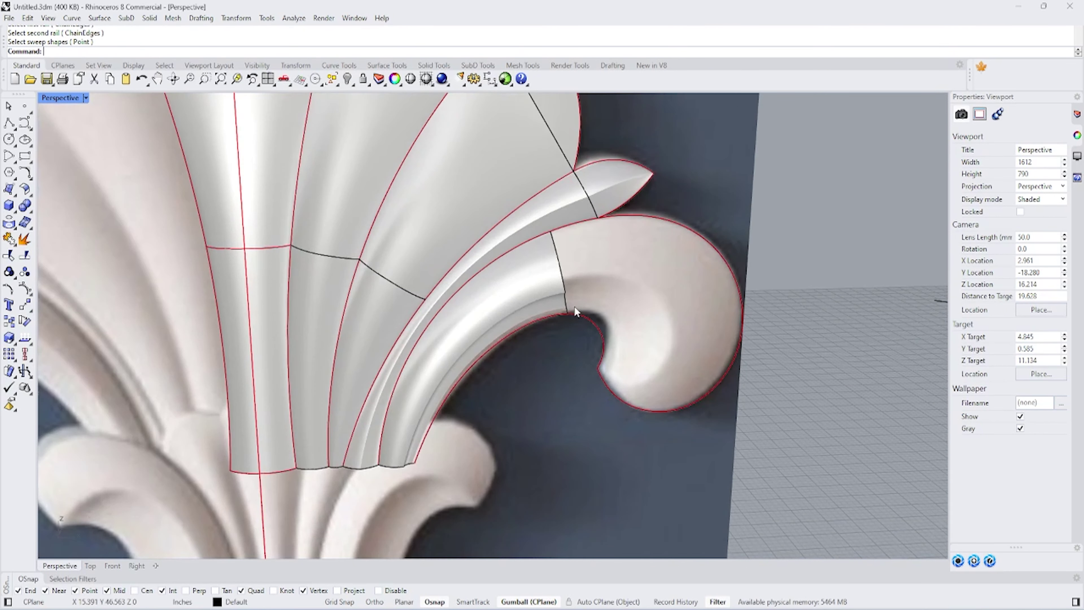
left_click(665, 310)
left_click(571, 307)
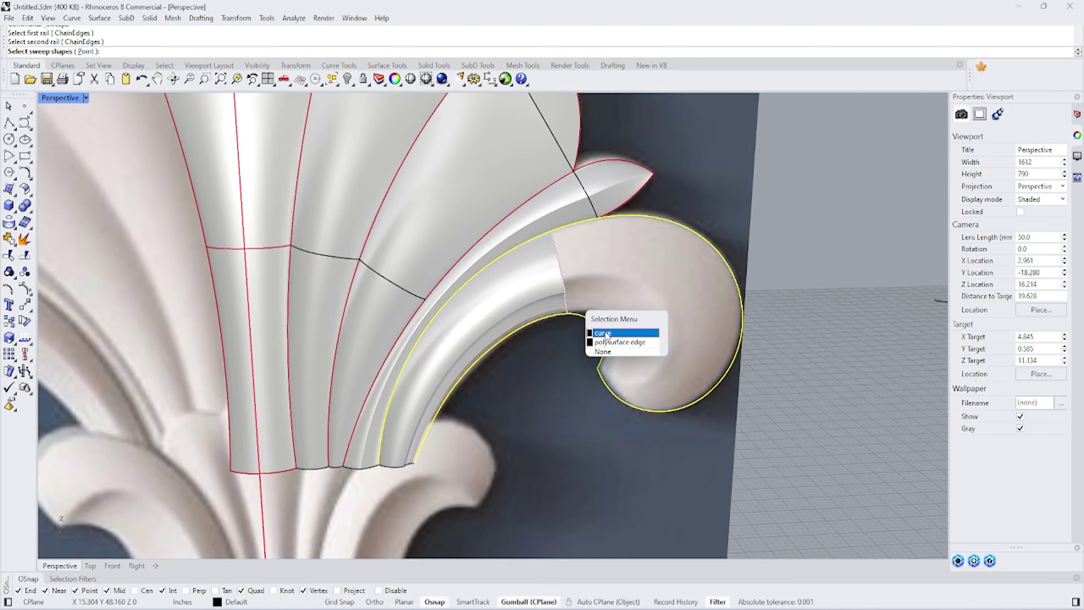
left_click(598, 332)
key("Return")
key("Return")
right_click_drag(632, 325, 611, 283)
scroll(611, 283, "up", 3)
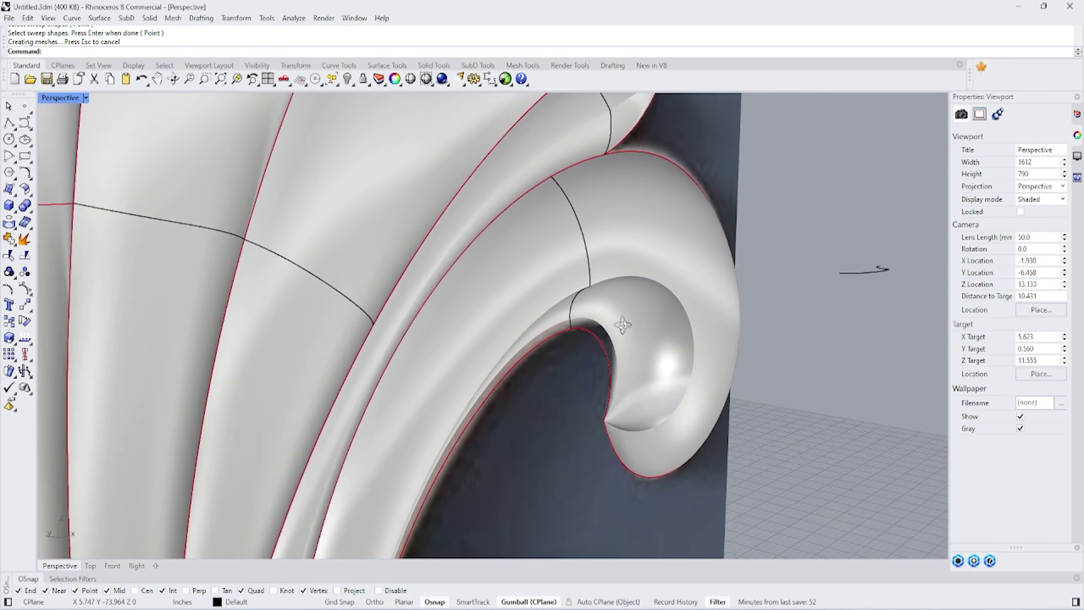
scroll(611, 283, "up", 2)
scroll(568, 303, "up", 3)
left_click(568, 303)
left_click(444, 275, "shift")
scroll(444, 280, "down", 4)
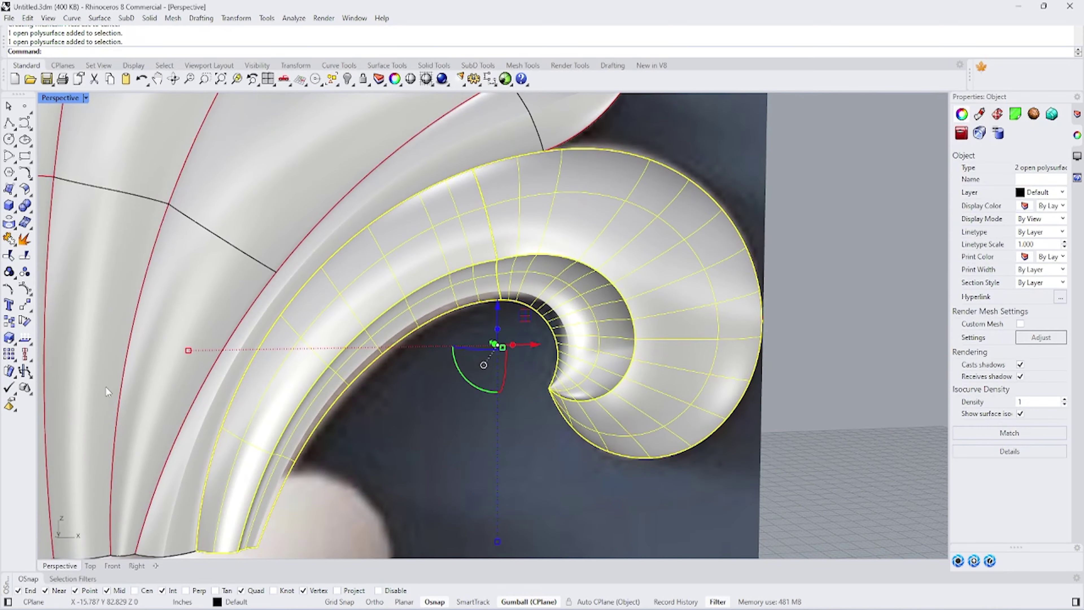
scroll(470, 342, "down", 5)
key("Escape")
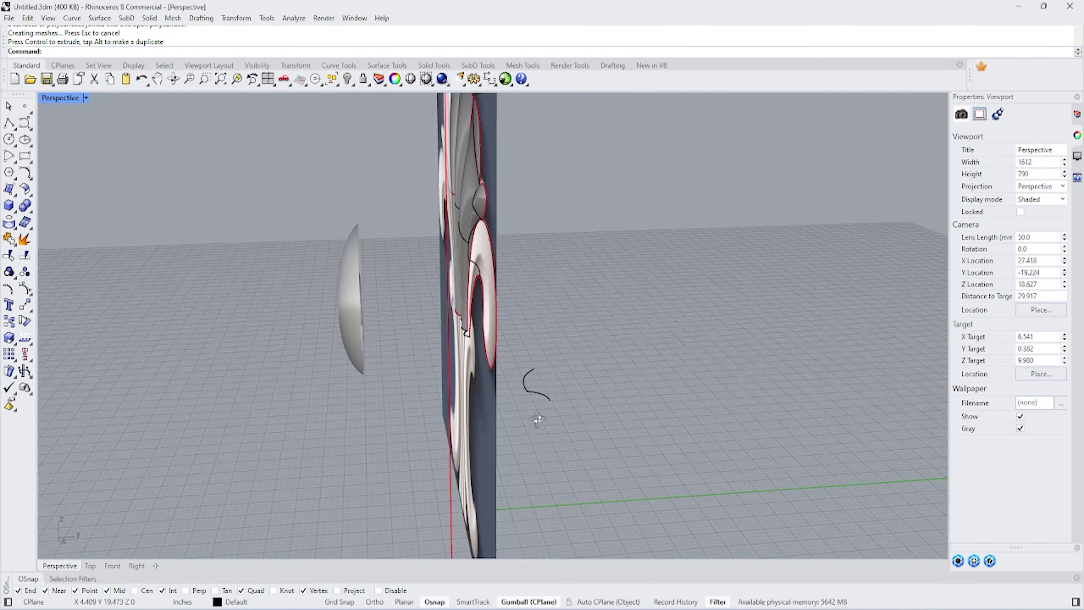
right_click_drag(534, 384, 633, 390)
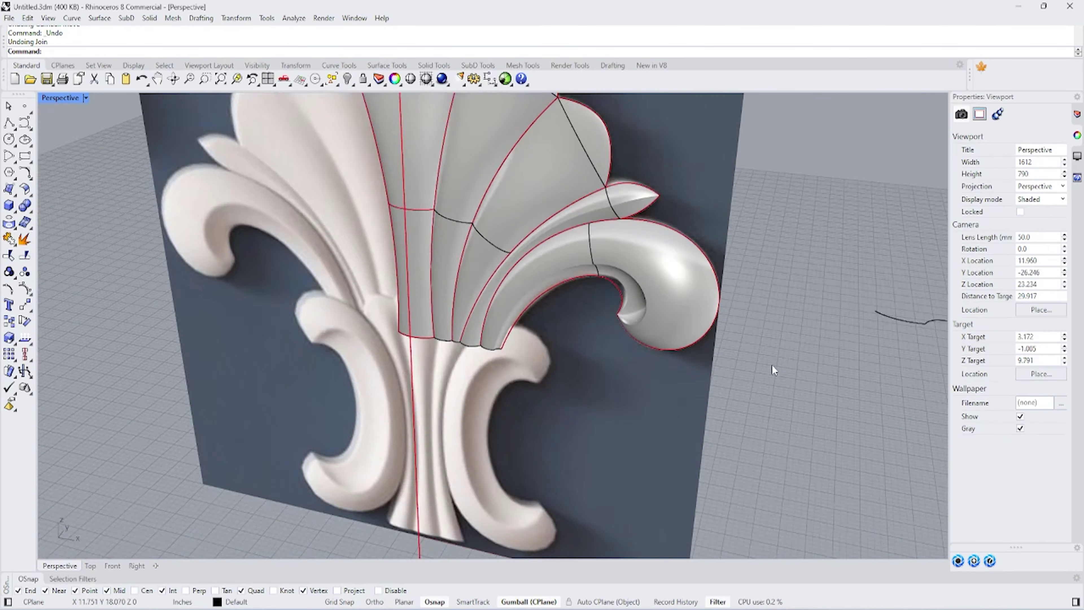
mouse_move(774, 370)
right_mouse_down()
mouse_move(693, 357)
mouse_move(637, 287)
right_mouse_up()
Step: Undo the trial curl sweep and drag two profile control points outward in the Right view
scroll(589, 277, "up", 5)
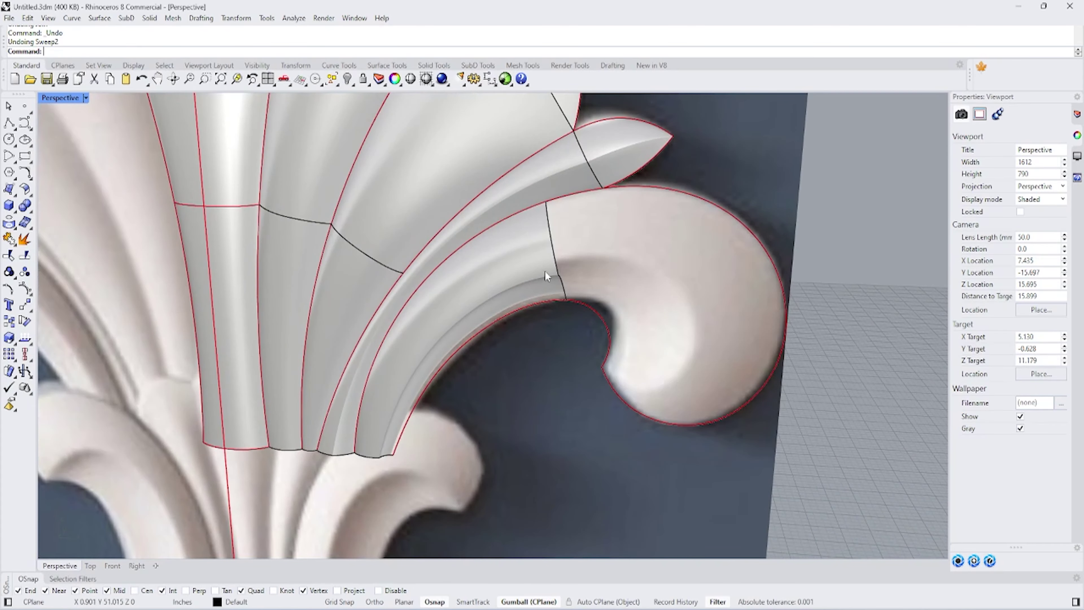
key("ctrl+z")
left_click(553, 265)
left_click(135, 568)
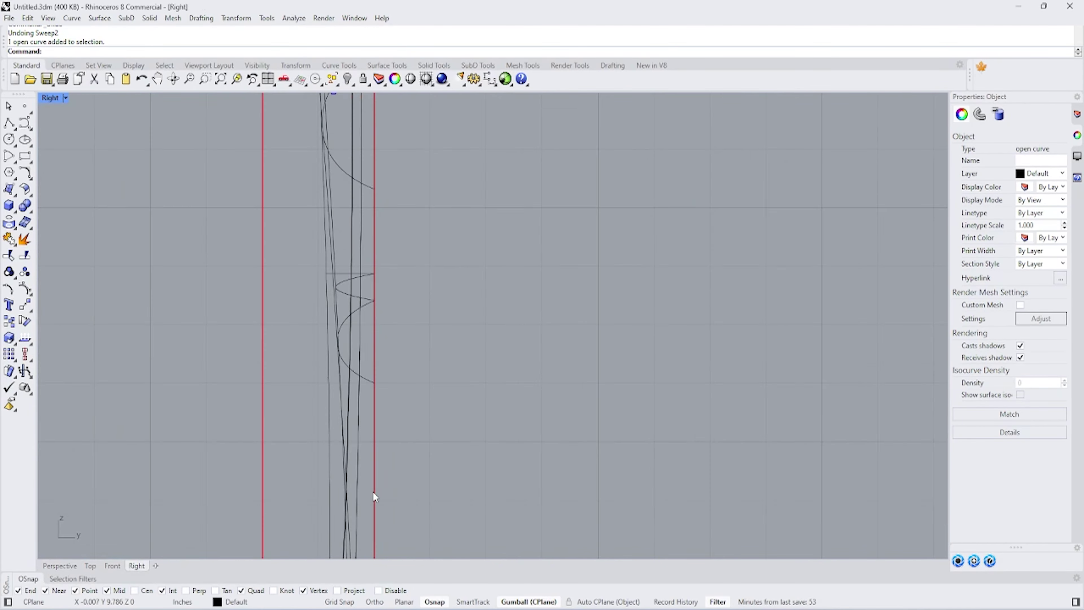
scroll(540, 436, "up", 3)
left_click_drag(516, 410, 518, 411)
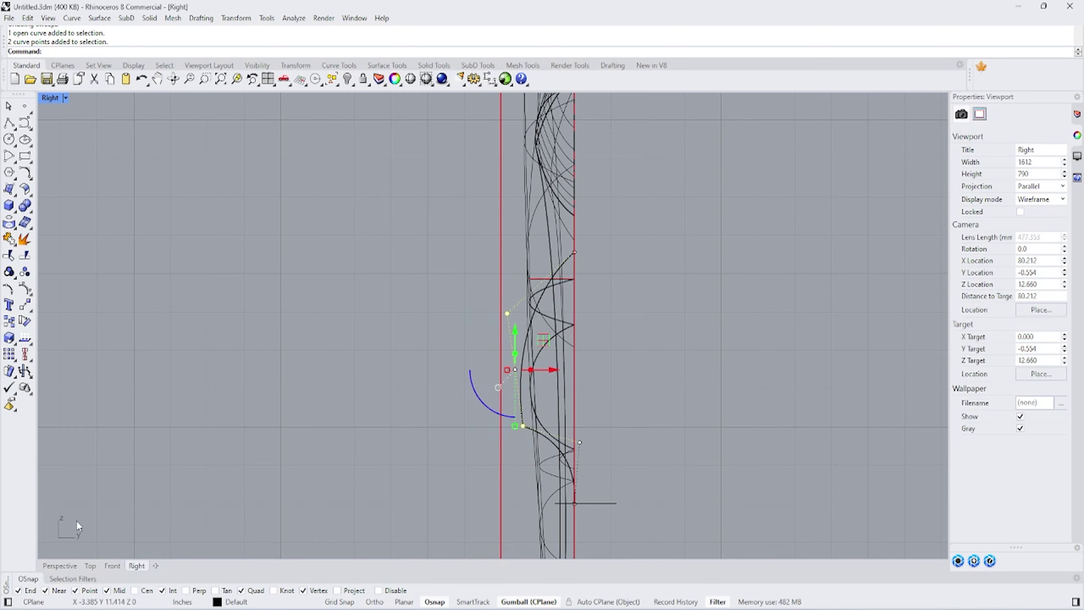
left_click(90, 566)
scroll(394, 368, "up", 3)
scroll(232, 323, "up", 4)
left_click_drag(226, 385, 218, 364)
left_click(60, 565)
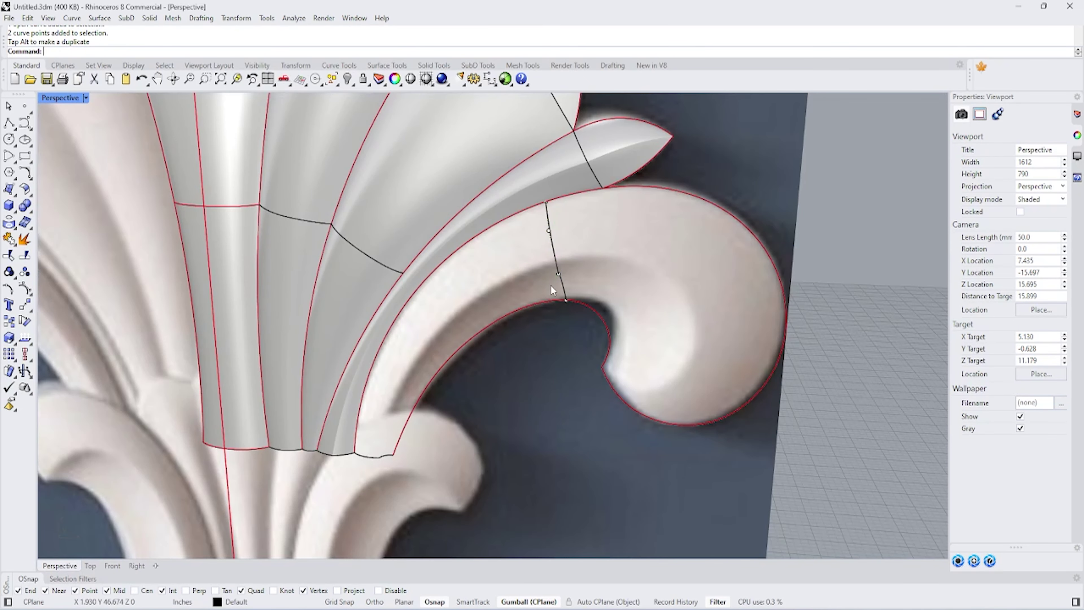
left_click(99, 19)
Step: Make a trial two-rail sweep of the curl from its inner and outer edges and the cross-section
left_click(127, 71)
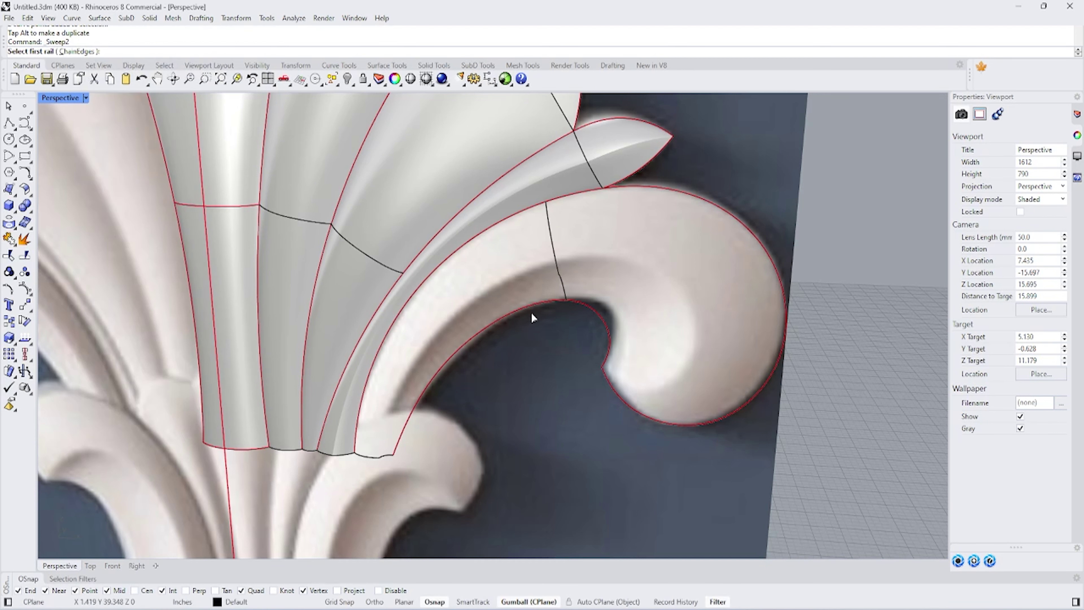
left_click(531, 309)
left_click(501, 240)
left_click(534, 258)
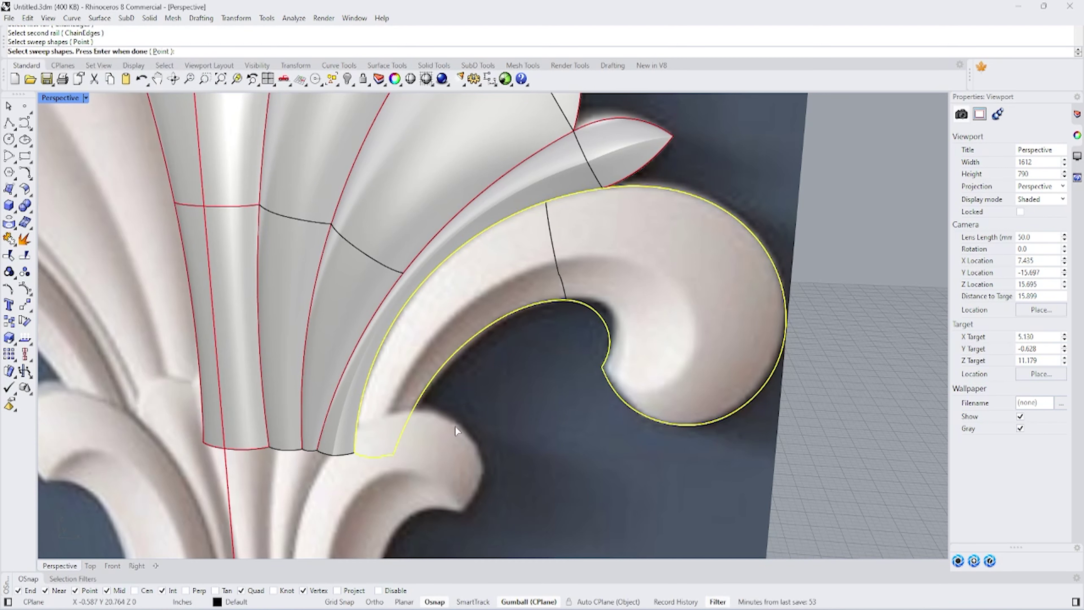
key("Return")
key("Return")
key("Return")
left_click(591, 304)
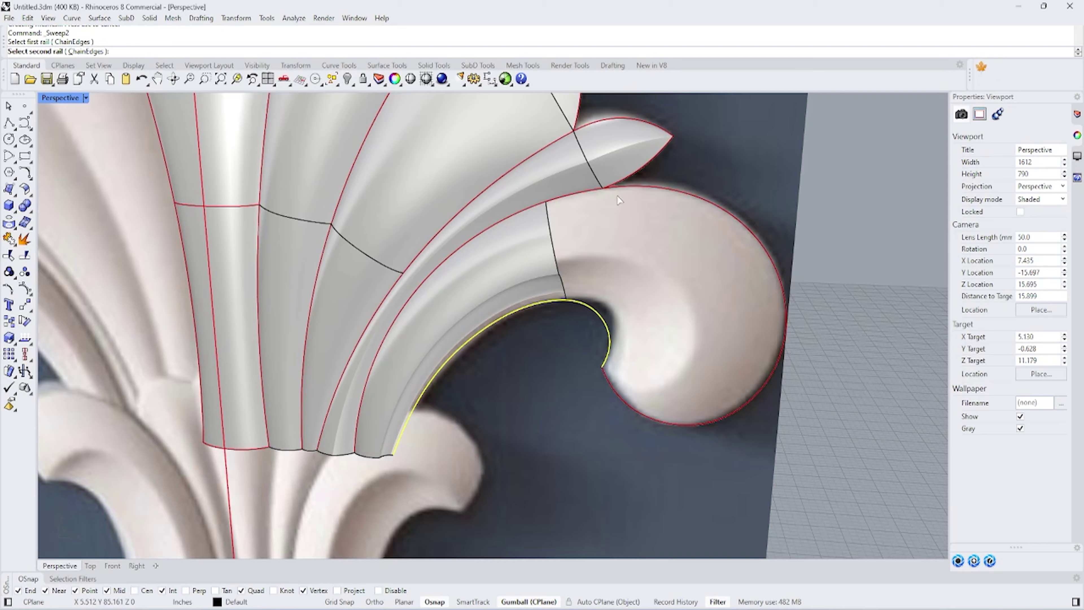
left_click(618, 196)
left_click(565, 299)
left_click(617, 332)
key("Return")
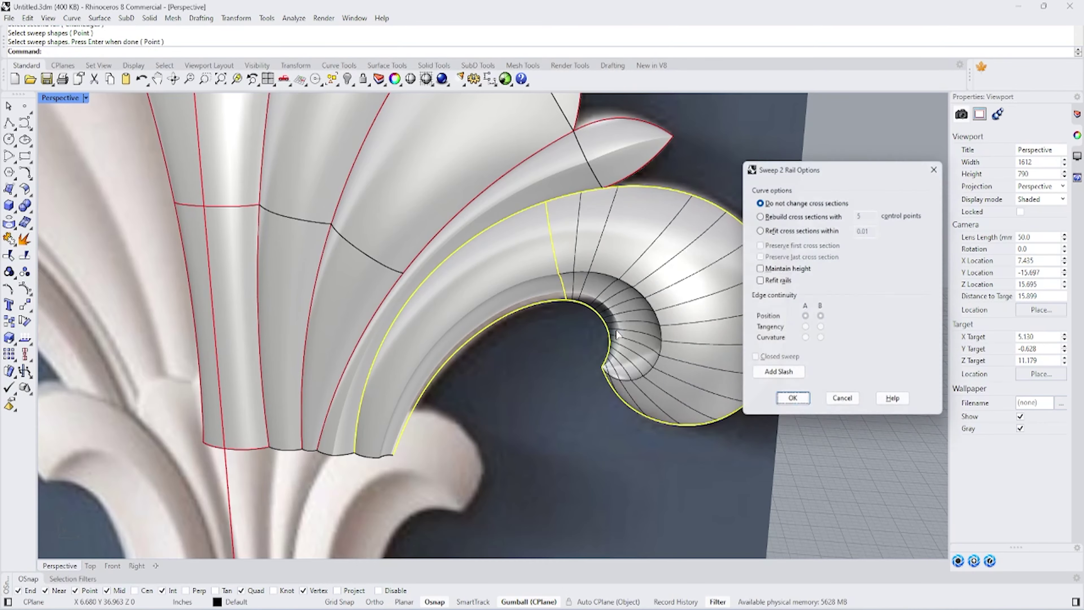
key("Return")
Step: Inspect the trial curl surface, undo it, and abandon a first re-pick of the rails
left_click(640, 359)
left_click(575, 314, "shift")
left_click(469, 312, "shift")
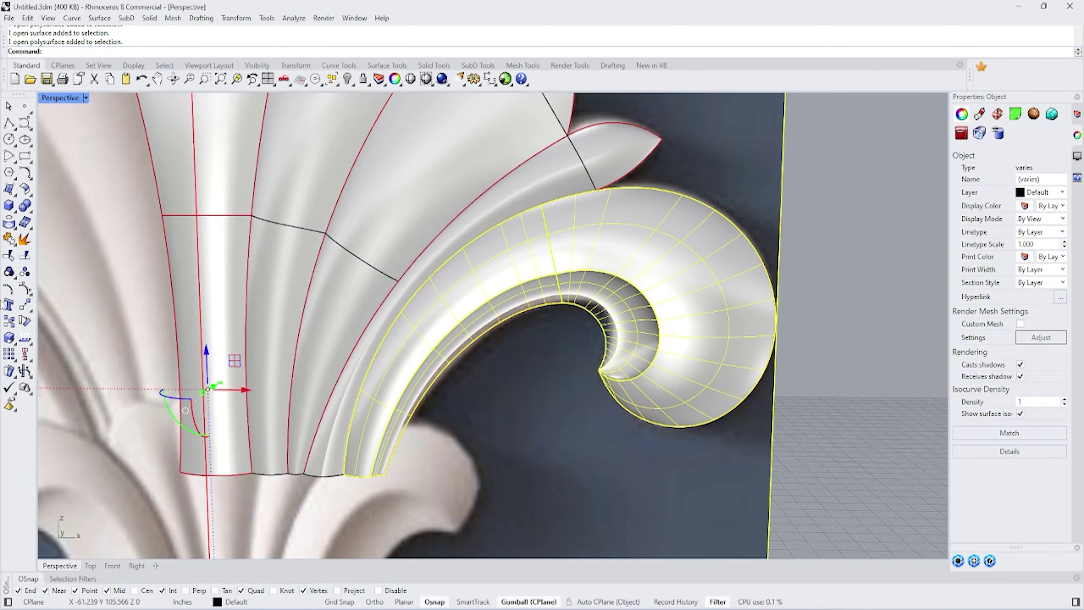
key("ctrl+z")
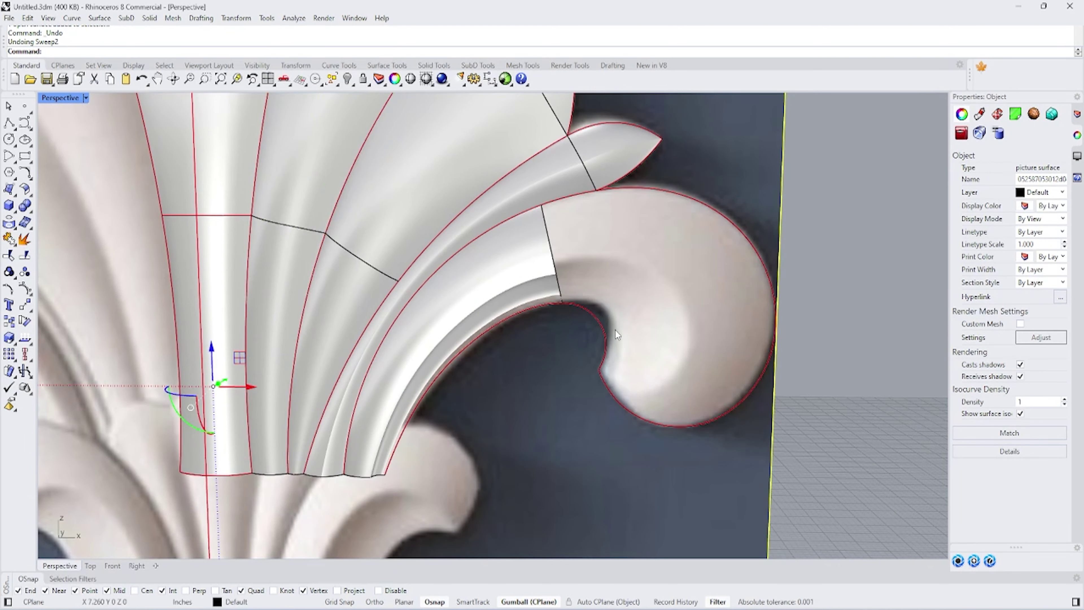
key("Return")
left_click(533, 310)
left_click(638, 188)
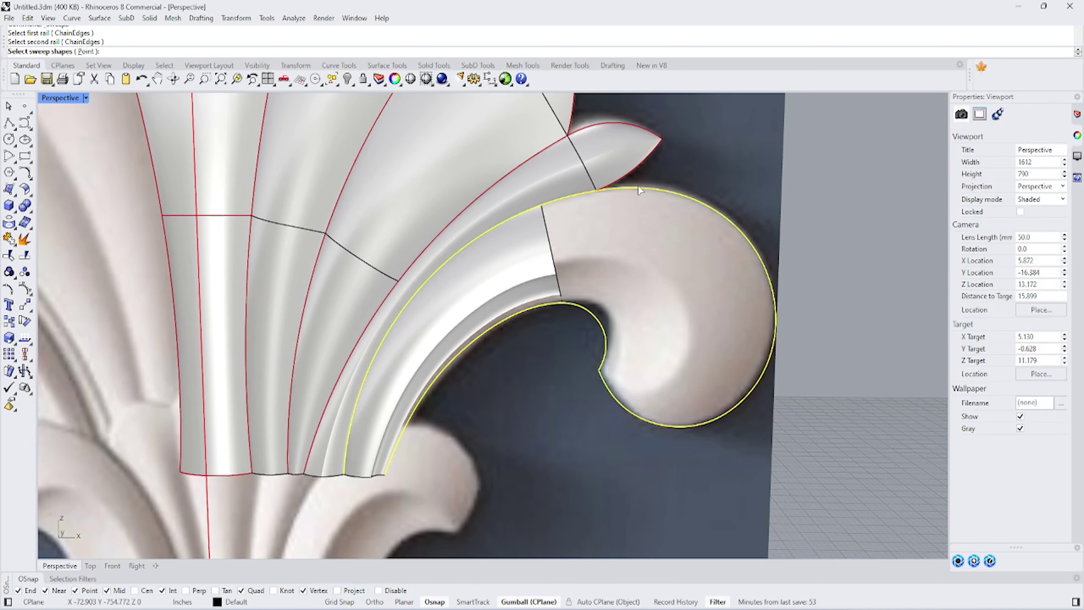
key("Escape")
Step: Re-run the two-rail sweep on the curl's inner and outer rails with the cross-section profile
key("Return")
left_click(574, 305)
left_click(597, 194)
left_click(560, 259)
key("Return")
left_click(103, 568)
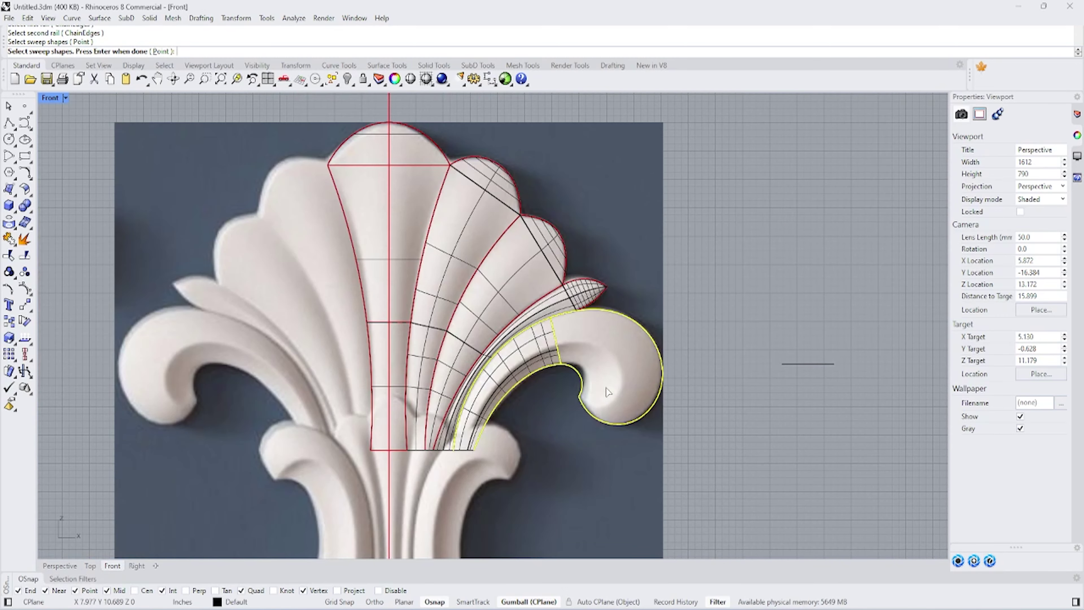
scroll(570, 368, "up", 5)
key("Return")
Step: Add two slashes across the curl in the Front view and create the swept surface
left_click(777, 376)
scroll(568, 226, "up", 3)
left_click(568, 256)
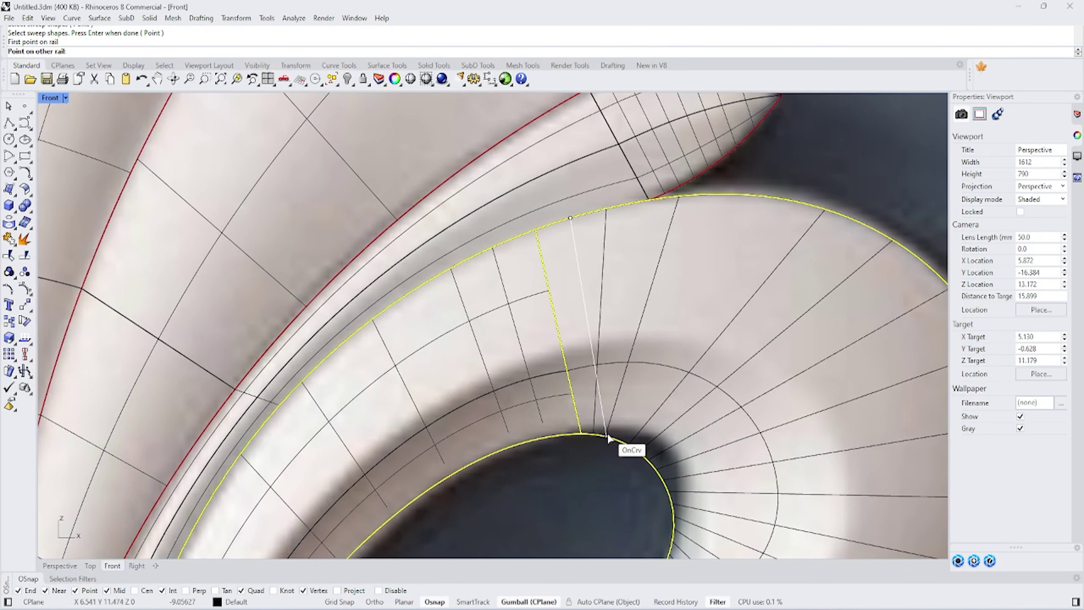
left_click(640, 444)
scroll(605, 342, "down", 2)
left_click(628, 418)
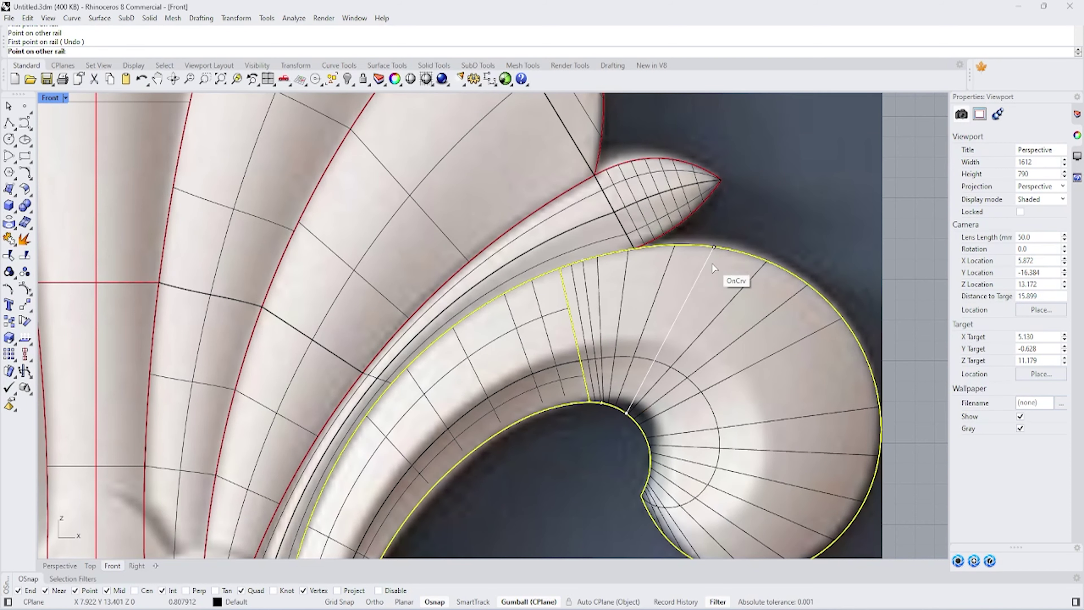
left_click(878, 393)
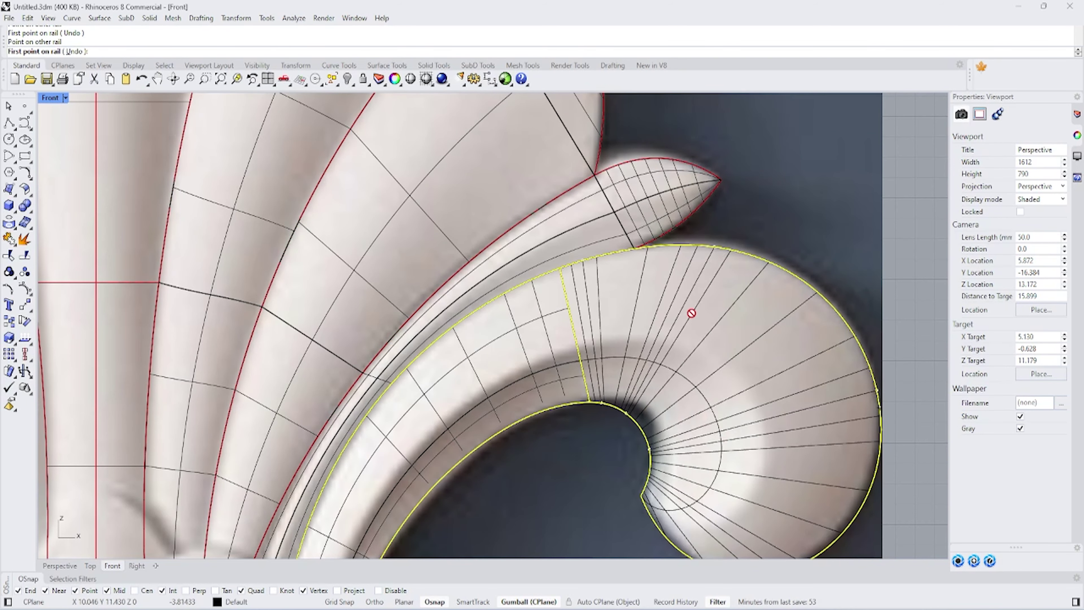
key("Return")
left_click(791, 402)
Step: Join the new curl surface with the scroll arm in the Perspective view
left_click(49, 566)
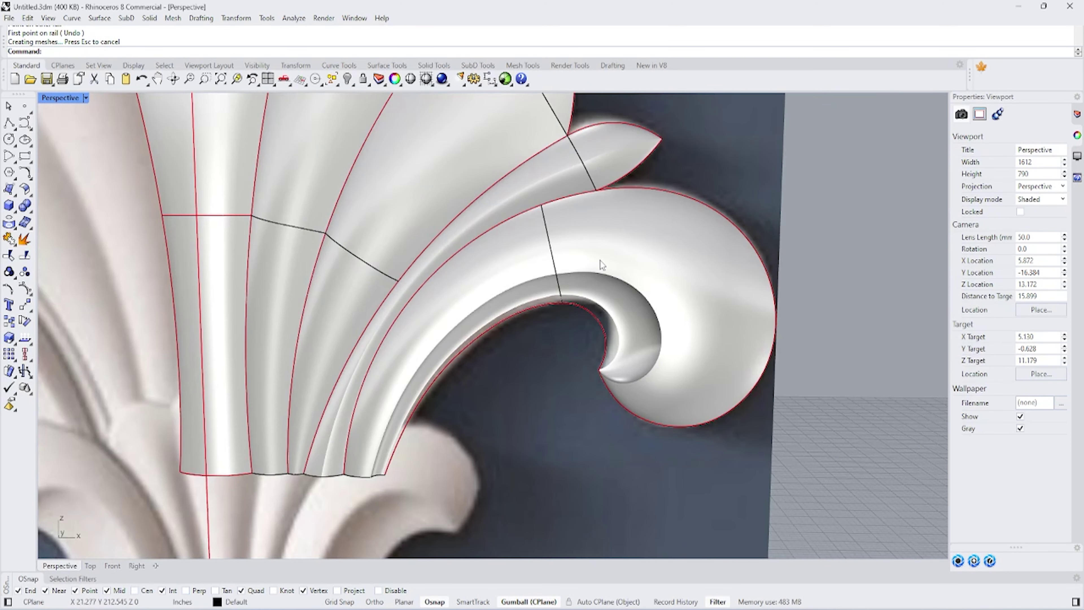
left_click(600, 260)
key("ctrl+j")
scroll(755, 212, "down", 5)
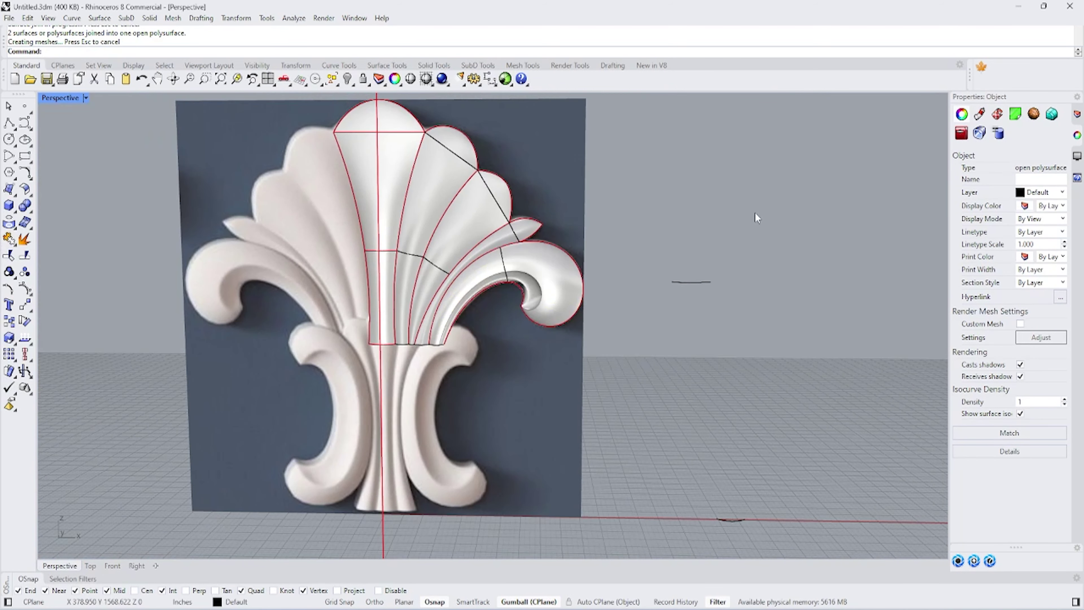
key("Escape")
scroll(620, 254, "down", 3)
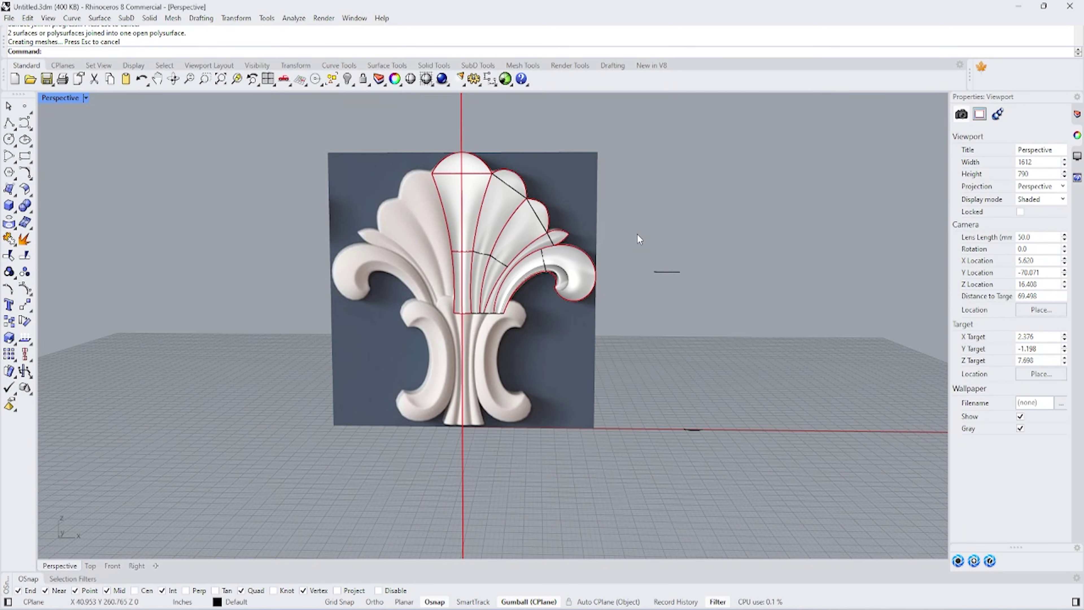
Step: Window-select the right-half curves and surfaces in Top view, undoing an accidental move
left_click(112, 566)
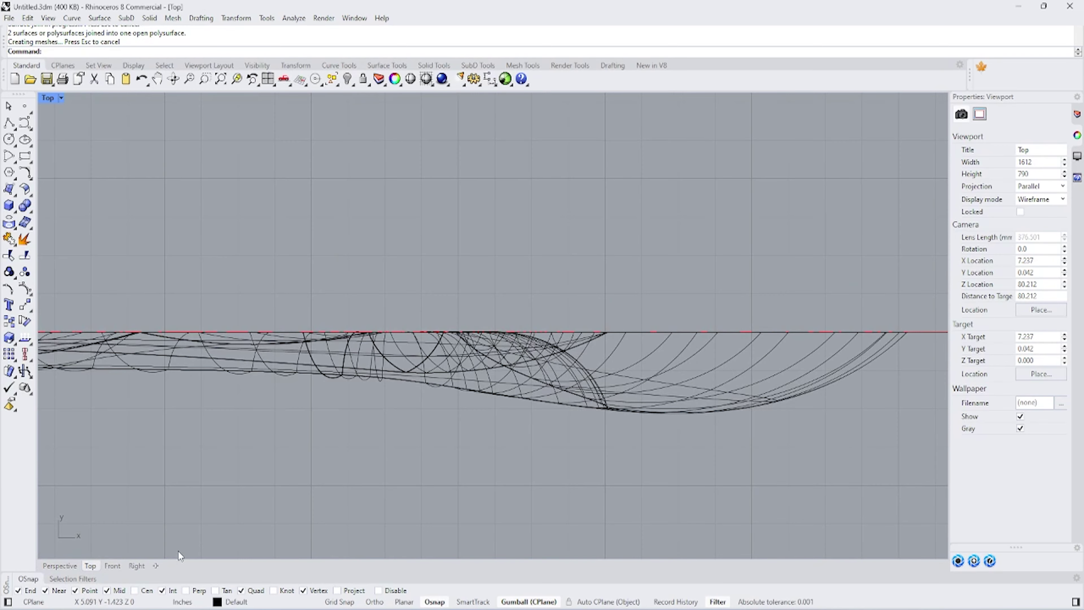
scroll(356, 410, "up", 3)
scroll(356, 411, "down", 3)
left_click_drag(307, 190, 538, 449)
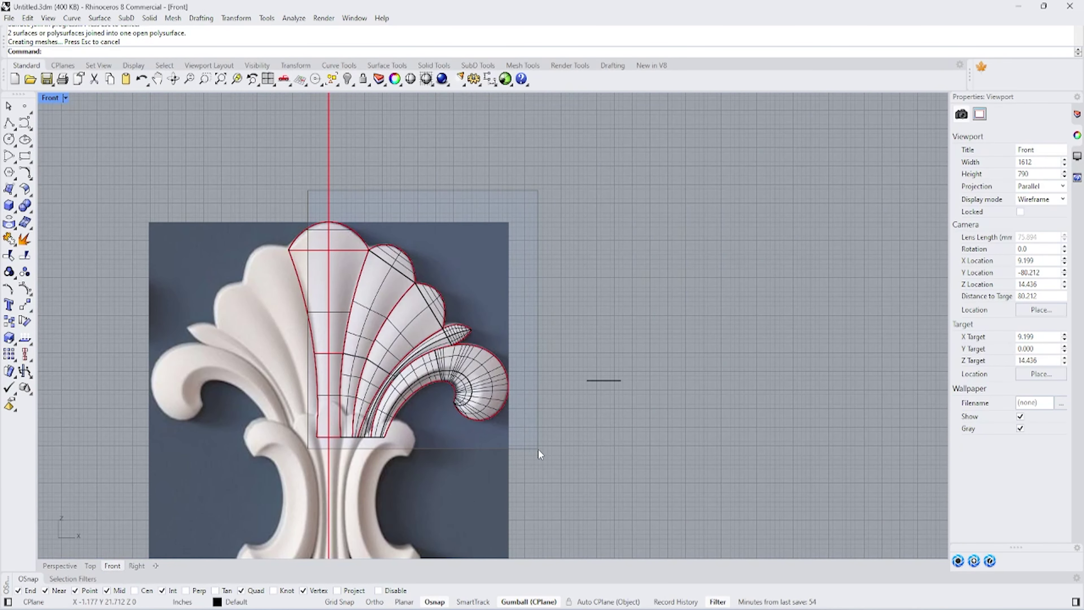
key("Escape")
left_click_drag(314, 255, 529, 482)
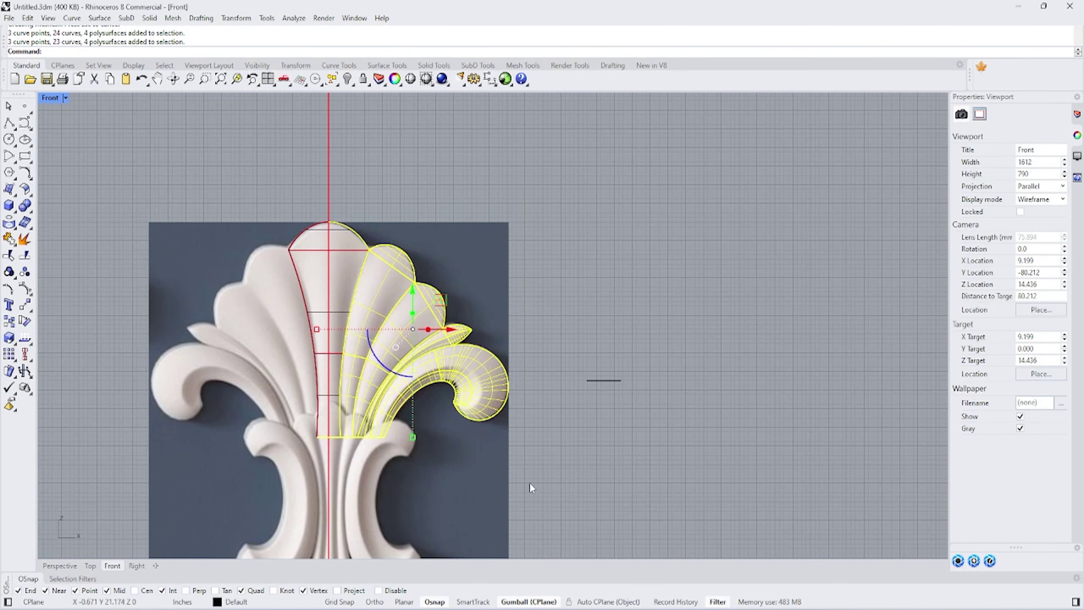
scroll(319, 448, "up", 3)
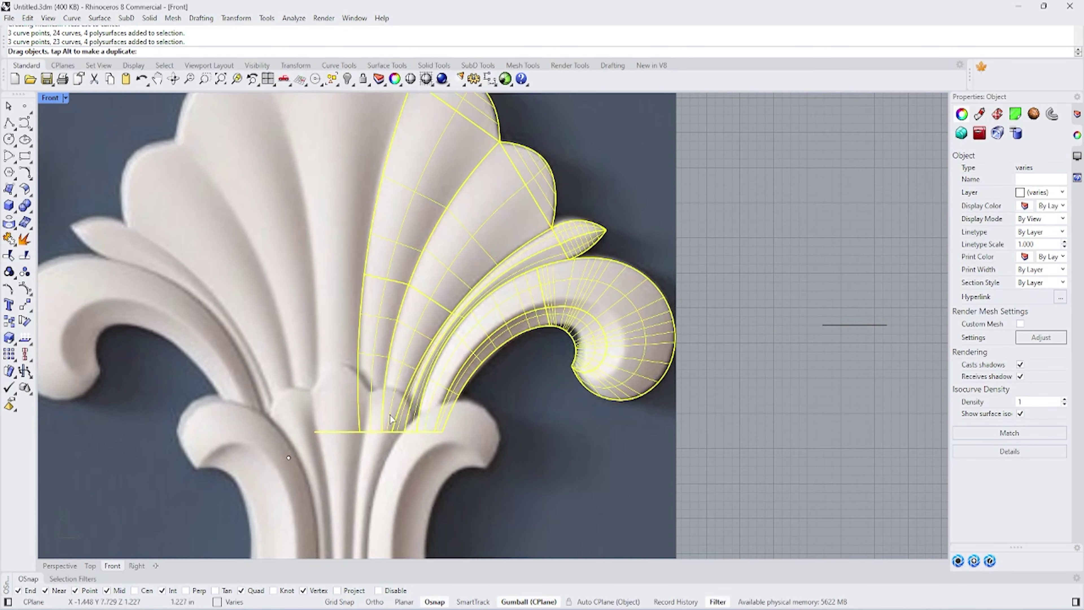
scroll(359, 450, "down", 4)
left_click_drag(354, 444, 359, 450)
key("ctrl+z")
key("Escape")
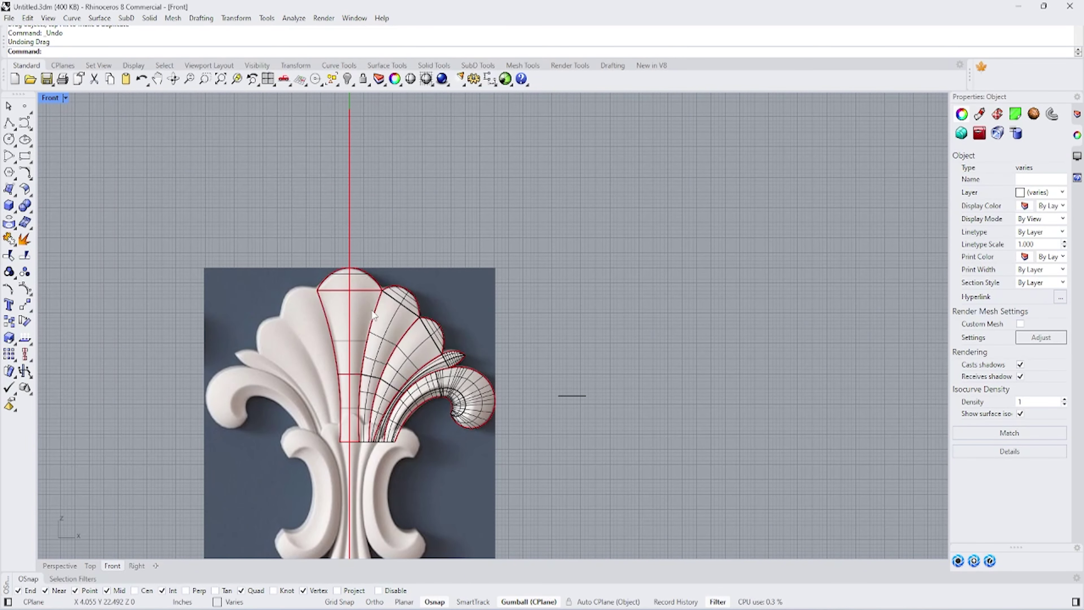
Step: Select the reference picture surface behind the shell and hide it
left_click(372, 312)
left_click(423, 365)
scroll(390, 349, "up", 5)
key("Delete")
scroll(390, 338, "down", 2)
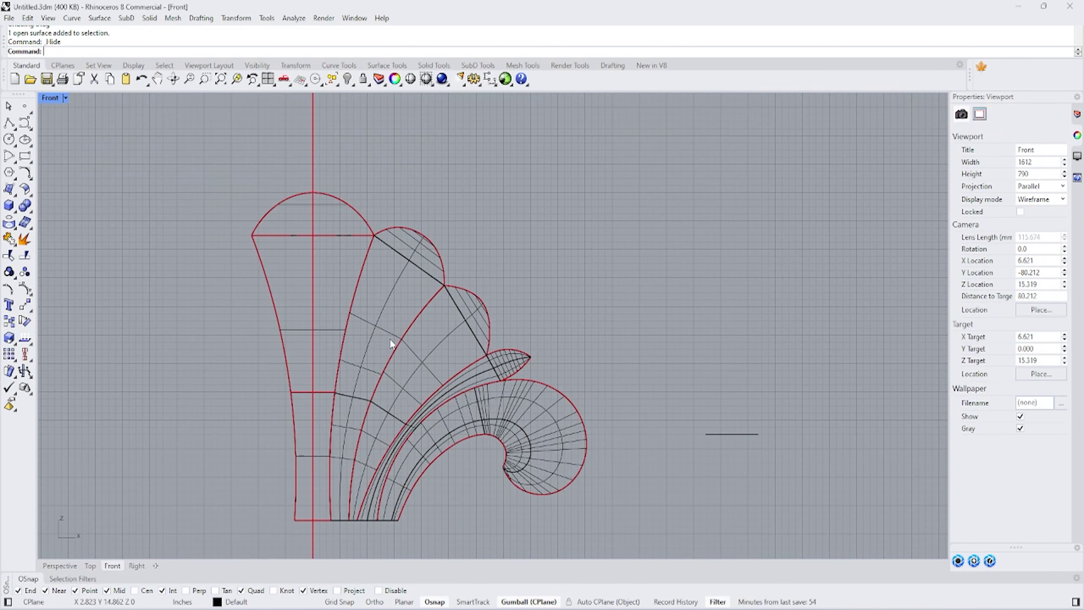
Step: Select the fan, petal and scroll surfaces and start a mirror, then cancel it
left_click(337, 328)
left_click(410, 359, "shift")
left_click(487, 363, "shift")
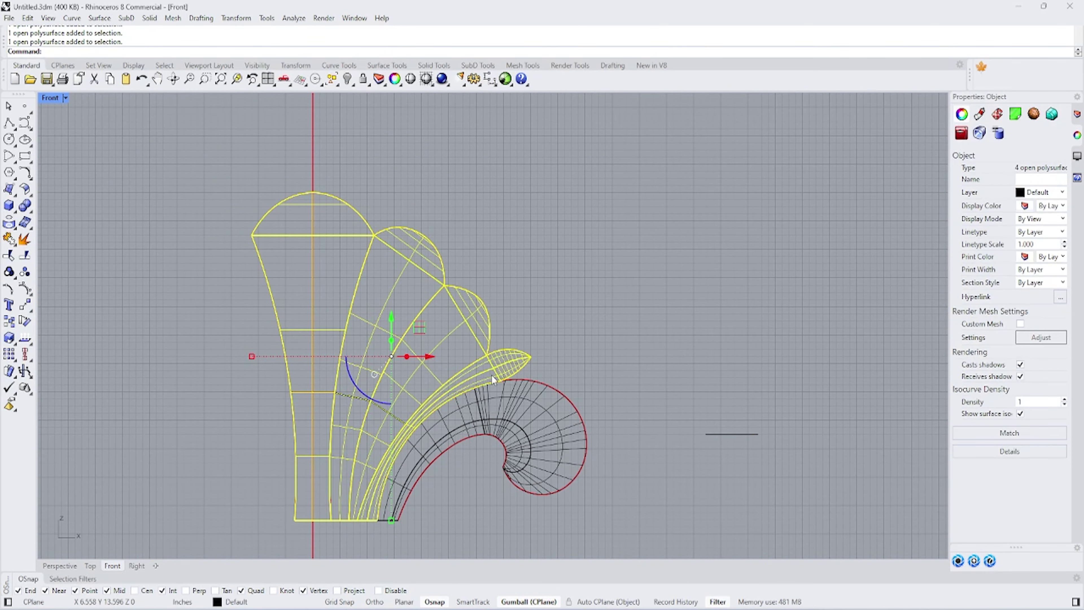
left_click(477, 363, "shift")
scroll(548, 298, "down", 3)
type("mi")
key("Return")
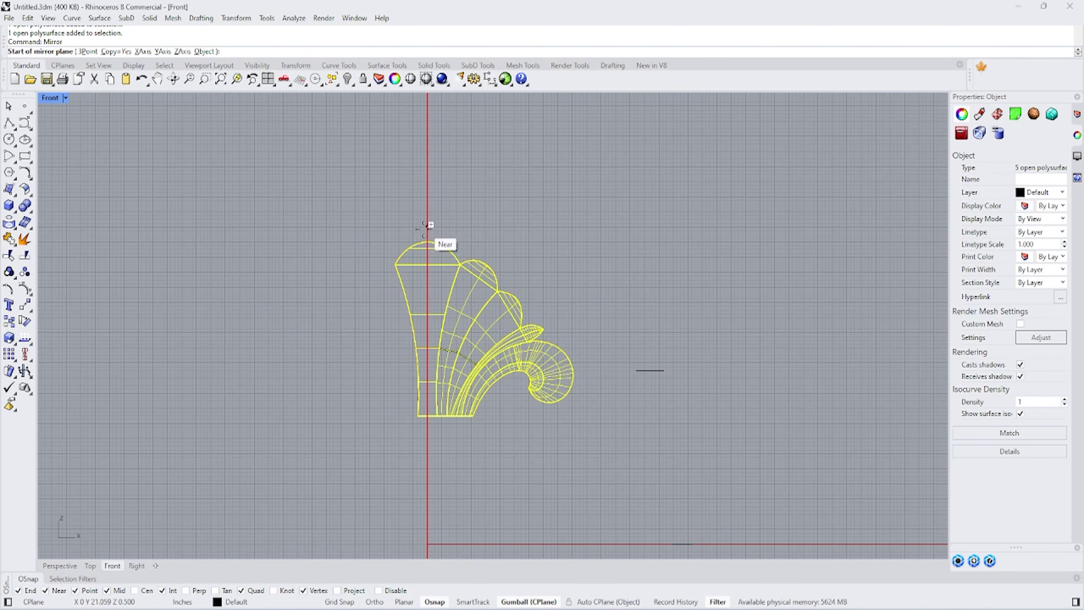
left_click(428, 230)
key("Escape")
Step: Deselect the centre surface and mirror the side surfaces across the vertical centre line
left_click(443, 275, "ctrl")
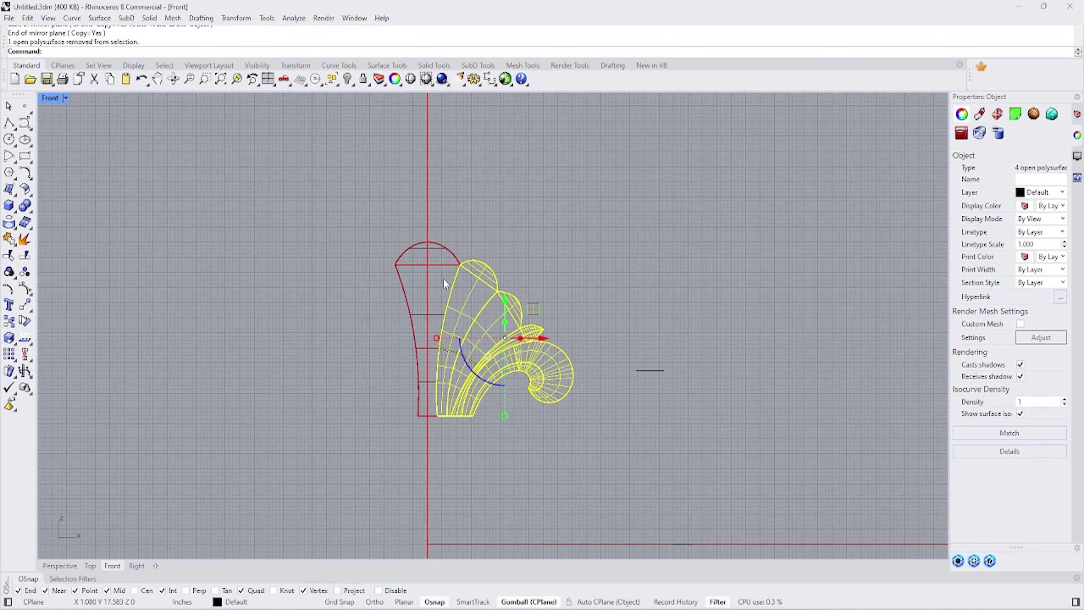
key("Return")
left_click(427, 242)
left_click(428, 177)
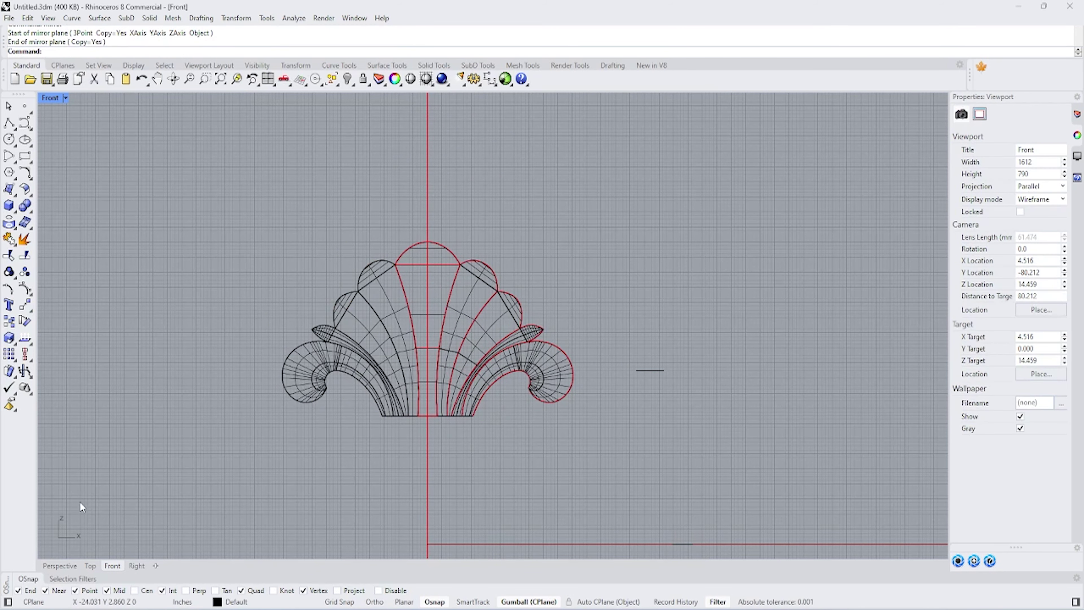
Step: Select the shell in Perspective, undo an accidental hide, and join its curves
left_click(60, 565)
left_click_drag(593, 304, 593, 304)
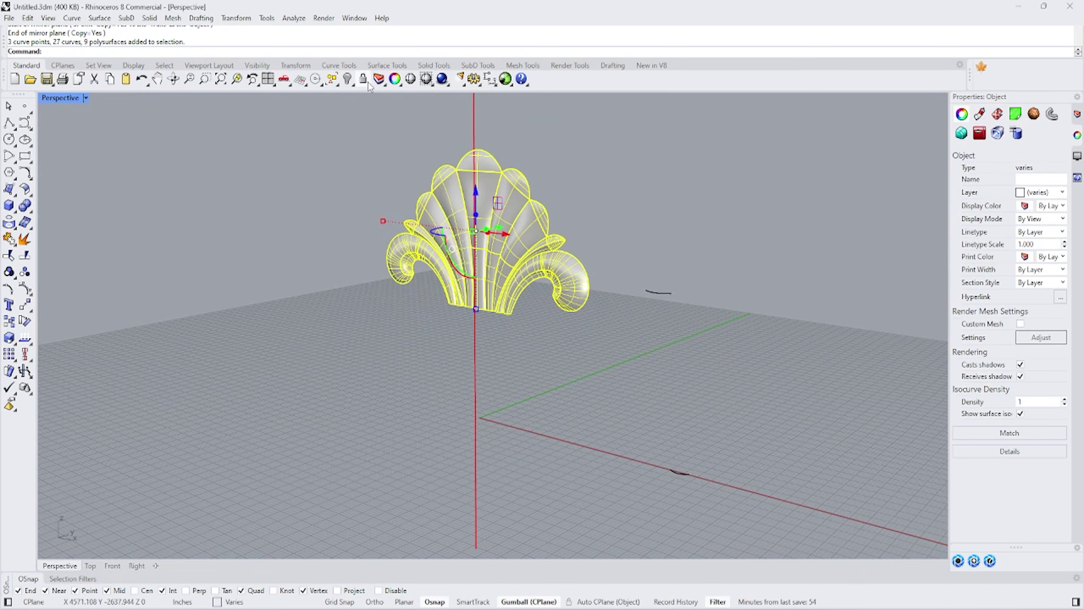
left_click(347, 81)
key("ctrl+z")
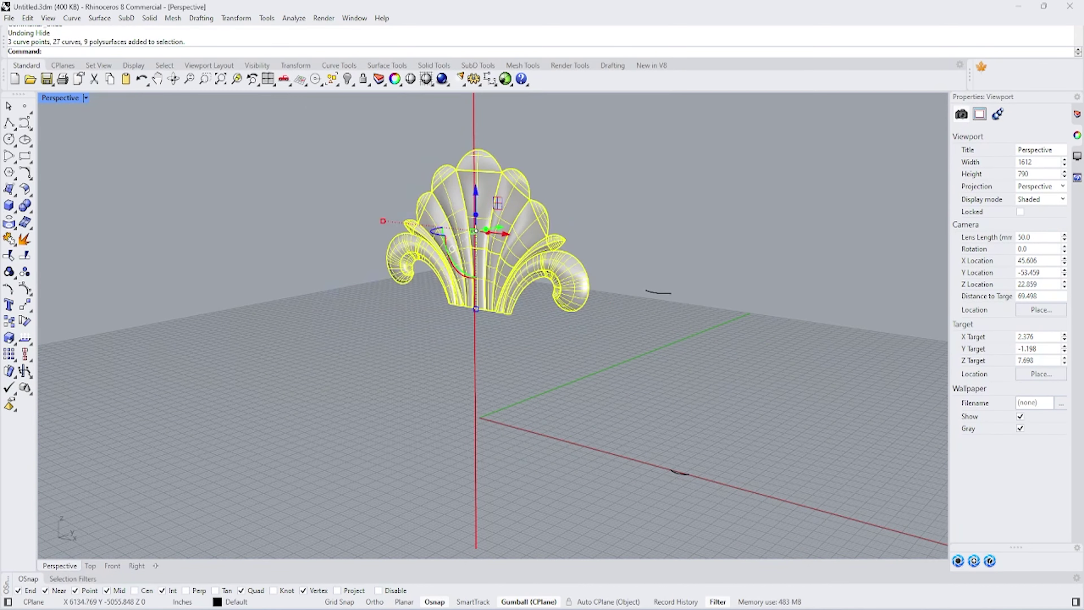
left_click(9, 239)
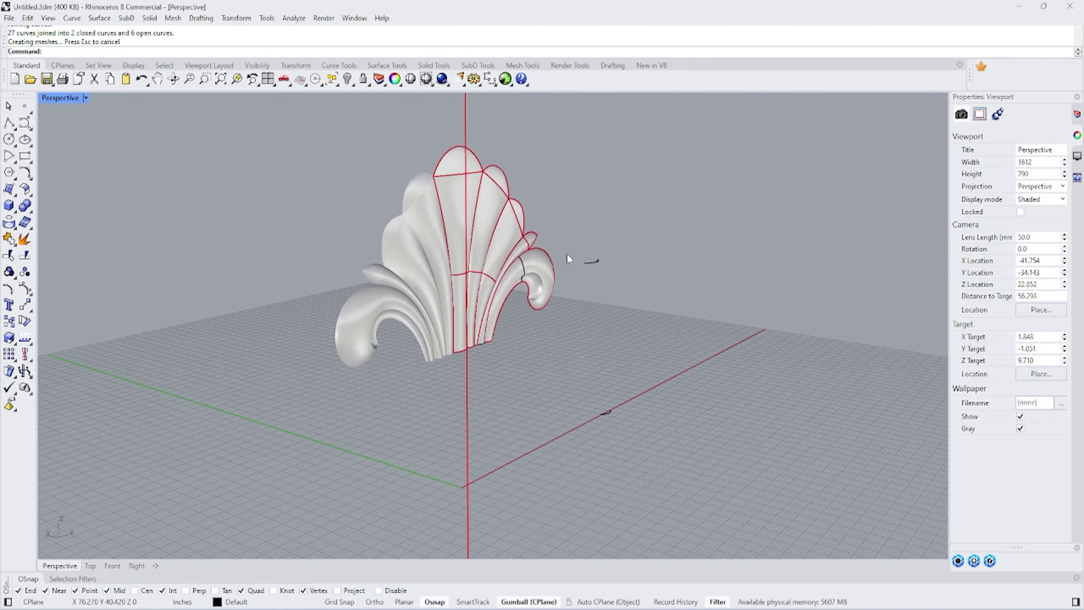
Step: Select every curve in the model and hide them
scroll(357, 231, "up", 5)
scroll(358, 216, "down", 2)
mouse_move(357, 216)
right_mouse_down()
mouse_move(425, 305)
mouse_move(679, 268)
mouse_move(513, 328)
mouse_move(385, 213)
right_mouse_up()
scroll(425, 305, "up", 4)
scroll(679, 268, "down", 4)
left_click(27, 18)
mouse_move(60, 147)
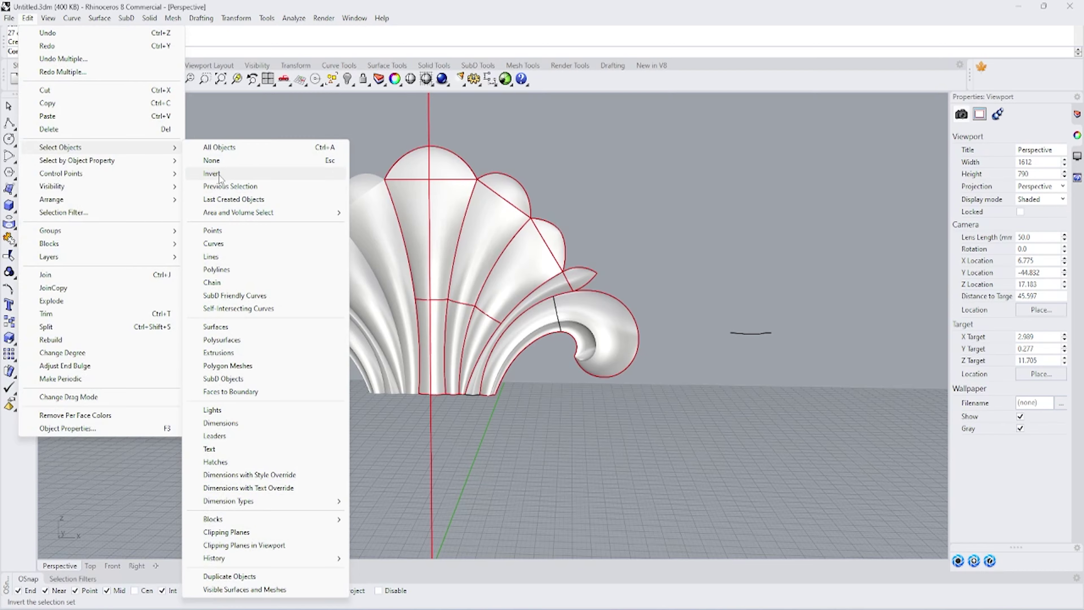
left_click(213, 244)
key("ctrl+h")
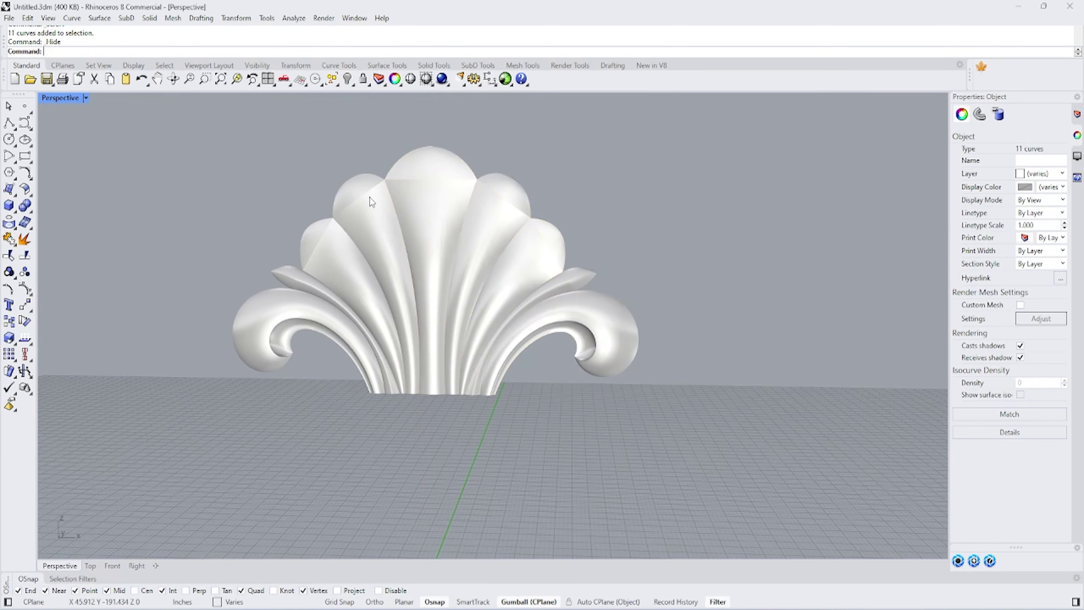
Step: Switch the viewport to Rendered display to preview the finished shell
right_click_drag(369, 197, 491, 257)
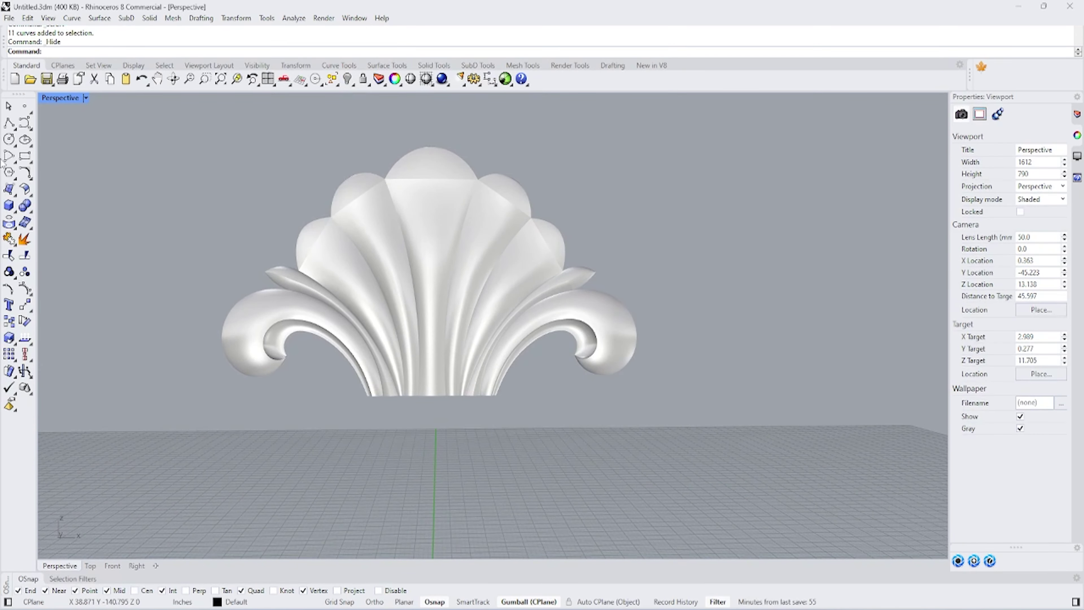
left_click(60, 98)
left_click(64, 167)
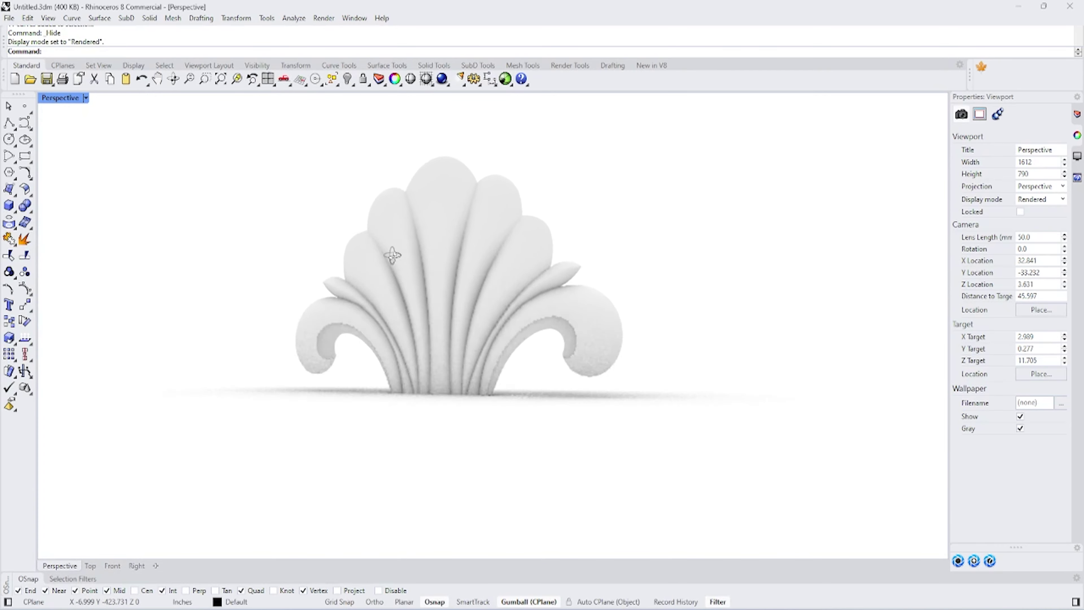
right_click_drag(392, 255, 384, 239)
Step: Bring back the reference picture with ShowSelected and hide the shell polysurface
left_click(354, 83)
left_click(383, 133)
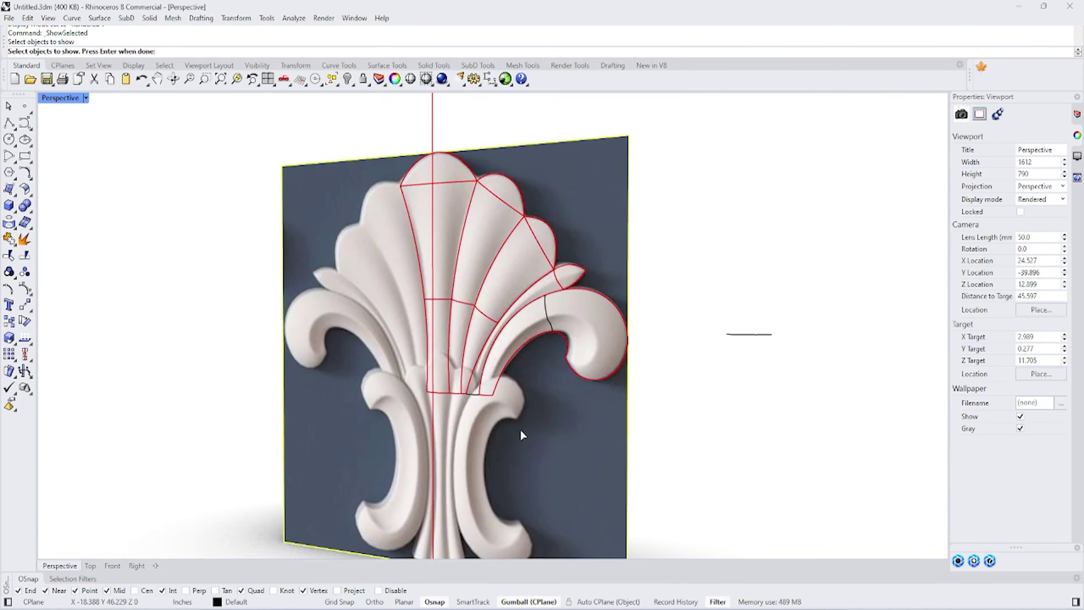
key("Return")
right_click_drag(520, 429, 383, 290)
left_click(383, 291)
key("ctrl+h")
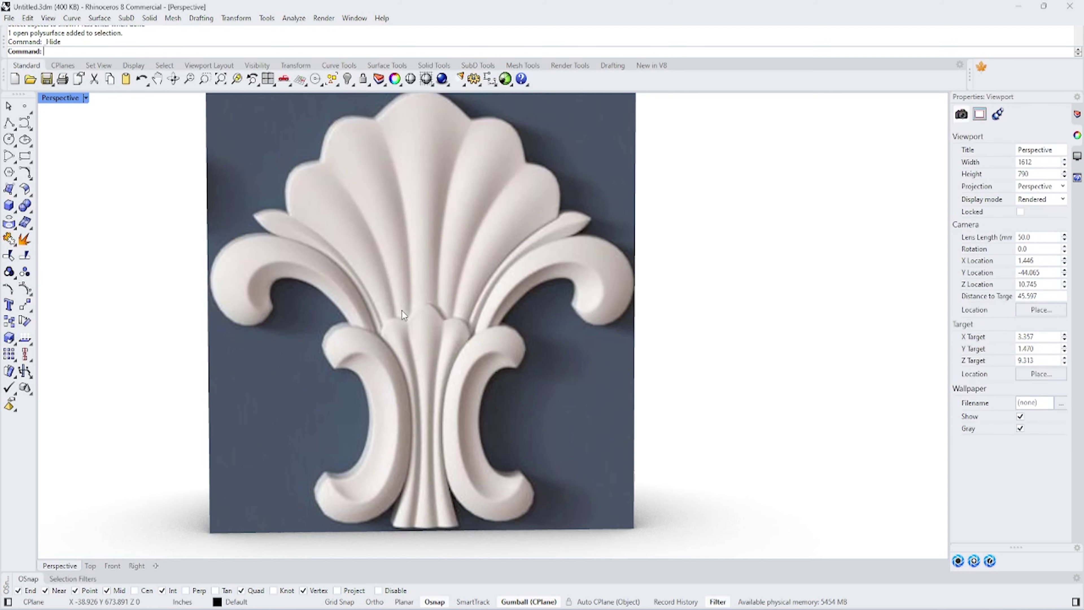
Step: Show the 12 hidden tracing curves again
scroll(257, 342, "down", 3)
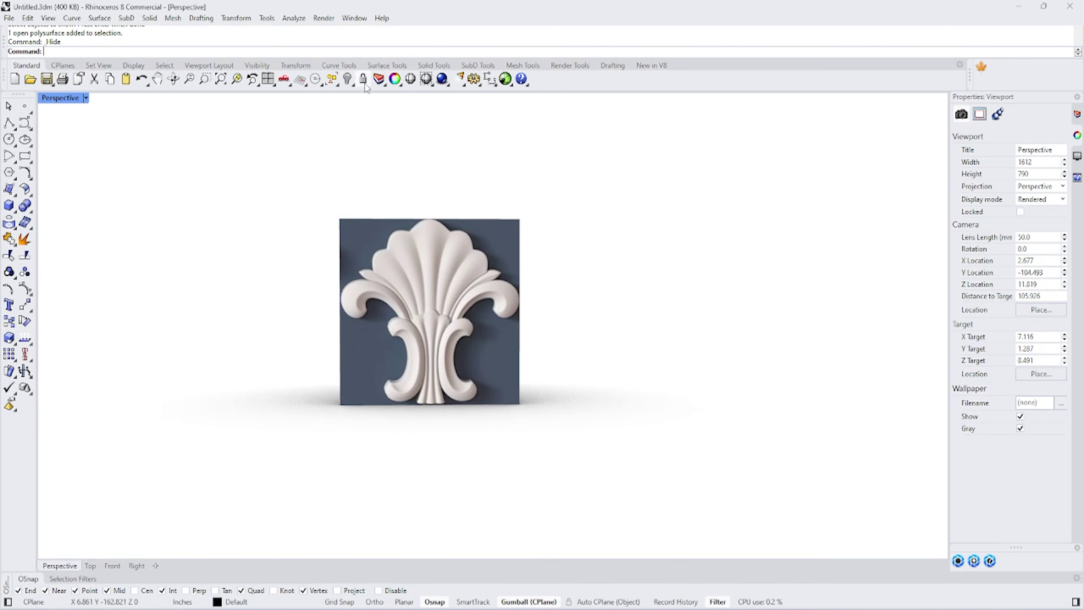
left_click(348, 78)
left_click(351, 101)
scroll(417, 158, "up", 3)
Step: Hide the upper shell's traced curves, then its polysurface in the Front view
left_click(414, 155)
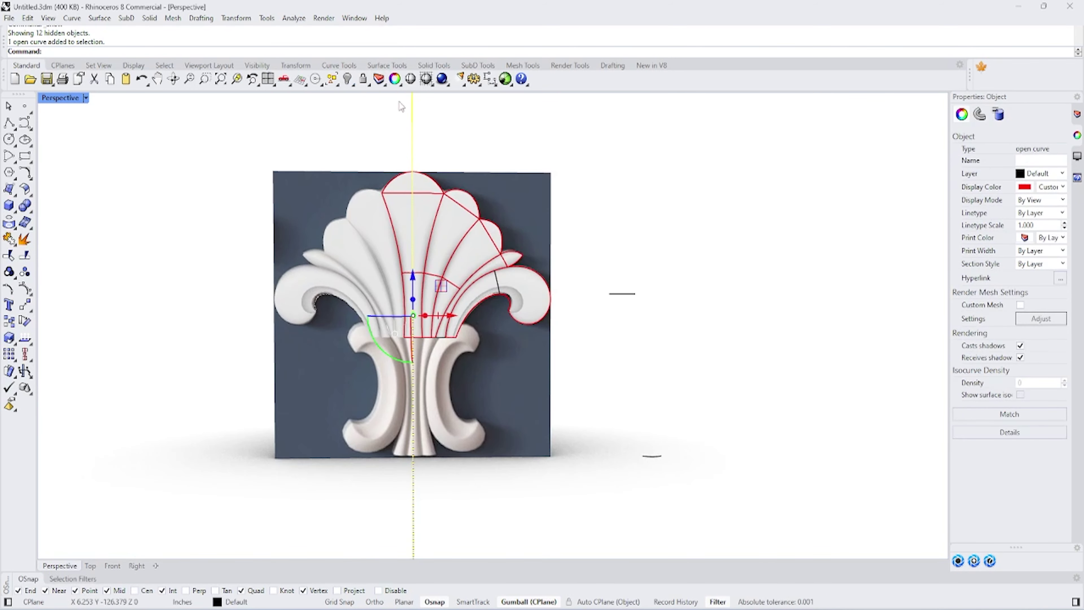
left_click_drag(342, 129, 503, 297)
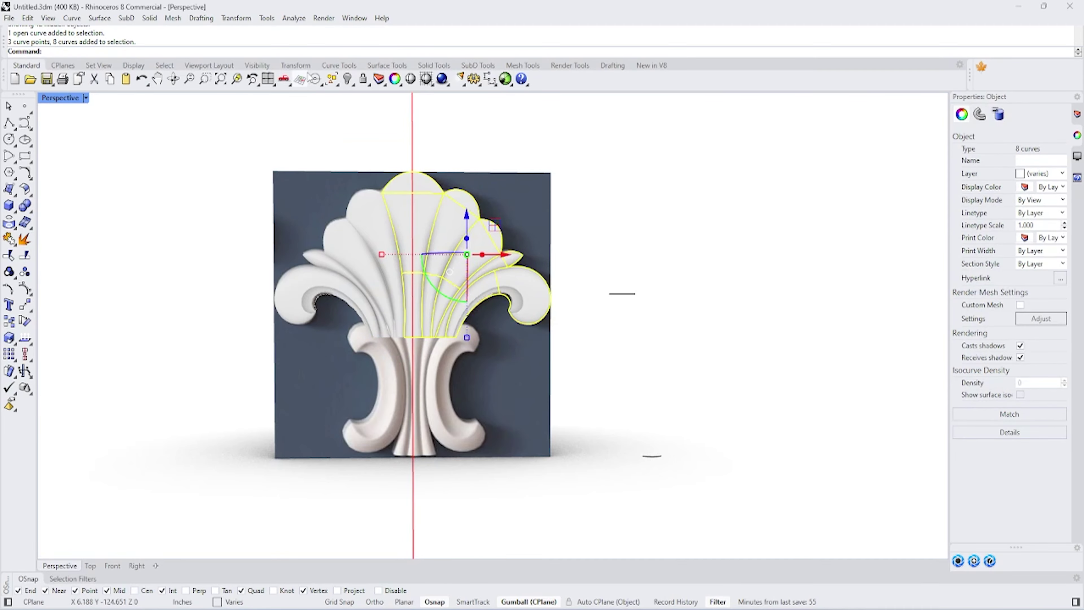
left_click(348, 78)
left_click(121, 569)
scroll(448, 346, "up", 5)
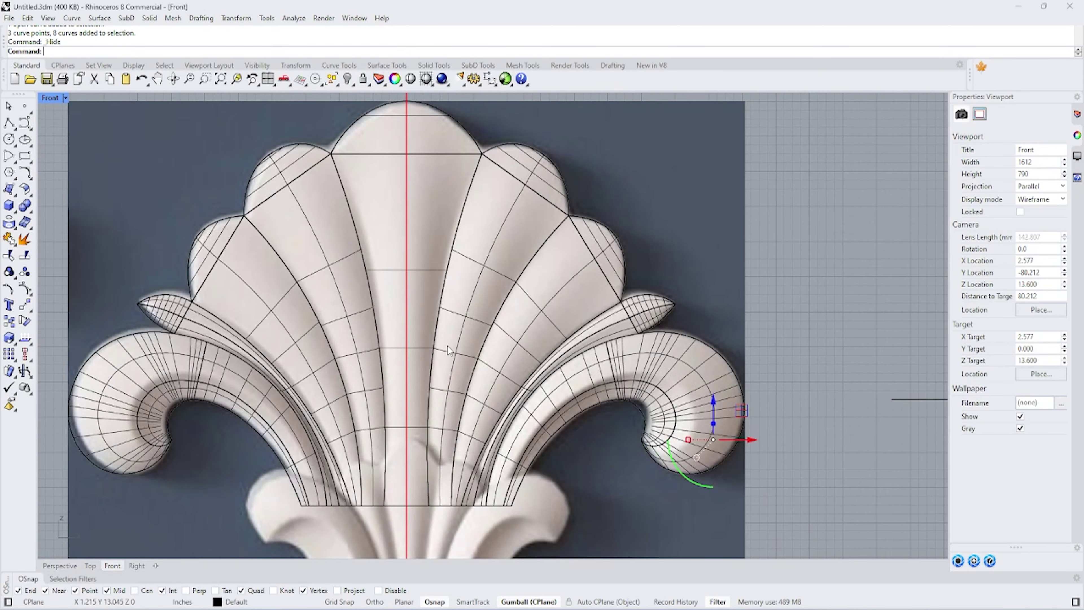
scroll(448, 346, "down", 5)
left_click(407, 303)
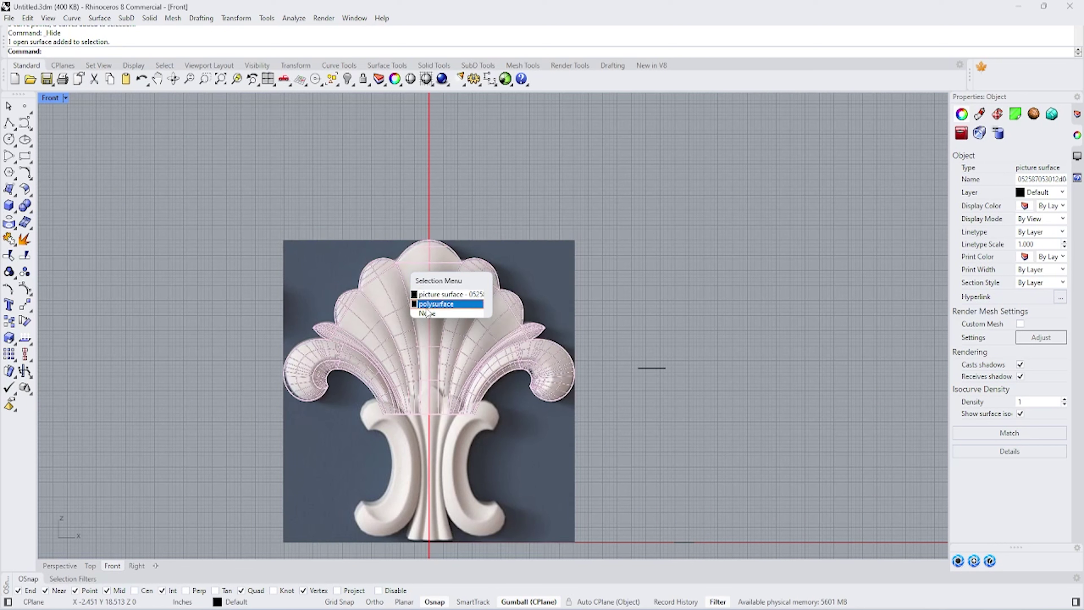
left_click(376, 300)
left_click(348, 79)
Step: Pan down to the lower ornament and delete the stray leftover object
scroll(439, 362, "up", 1)
scroll(438, 362, "up", 3)
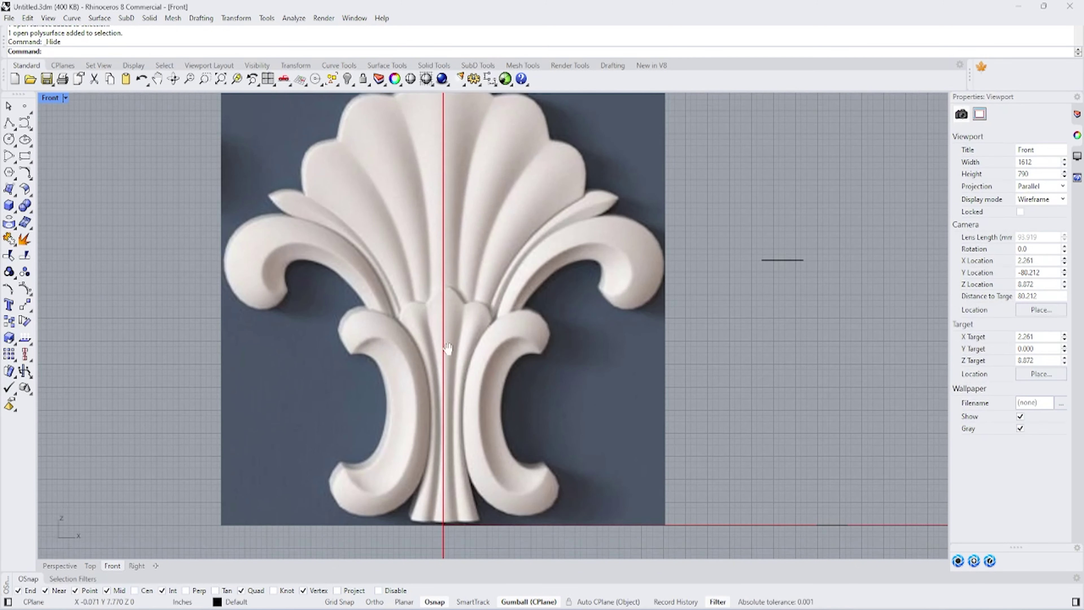
right_click_drag(439, 363, 441, 323)
right_click_drag(538, 319, 480, 325)
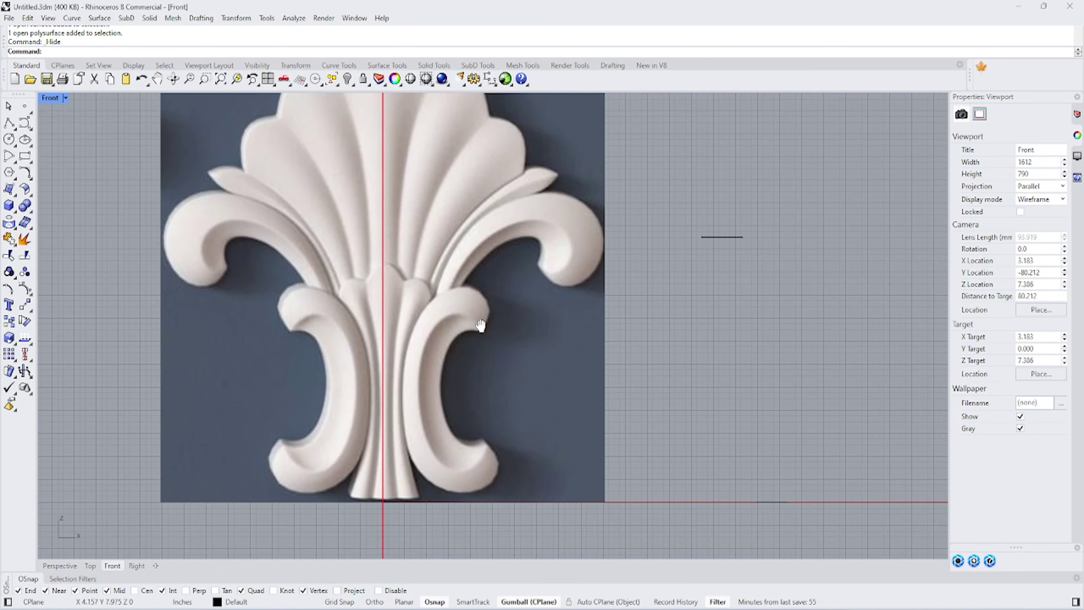
scroll(477, 348, "up", 2)
key("Delete")
scroll(171, 262, "up", 2)
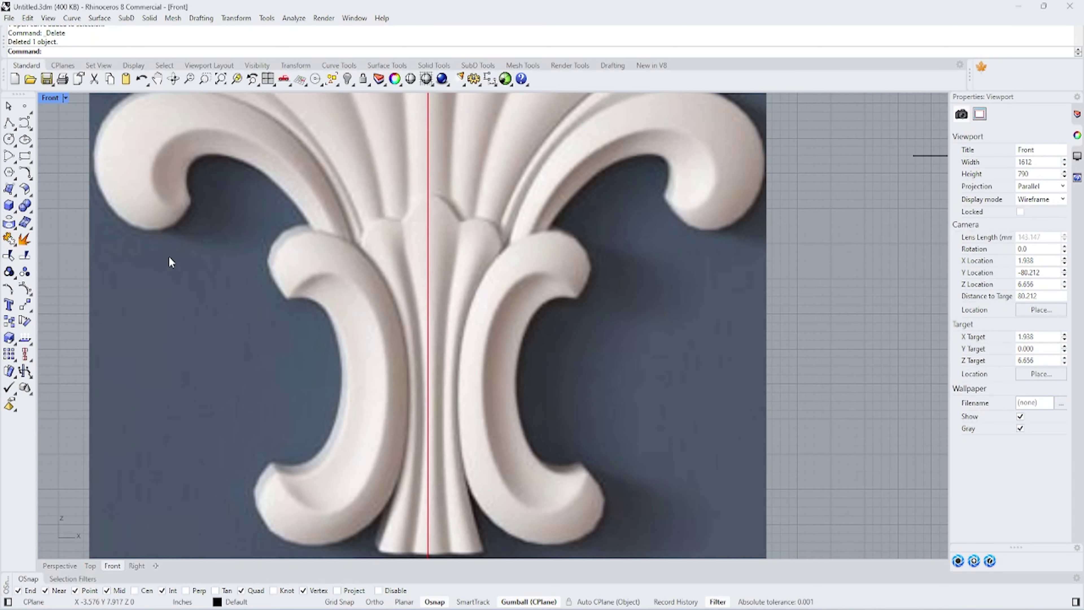
Step: Trace the lower right C-scroll's outer edge with an InterpCrv curve
left_click(25, 124)
scroll(569, 290, "up", 2)
left_click(570, 291)
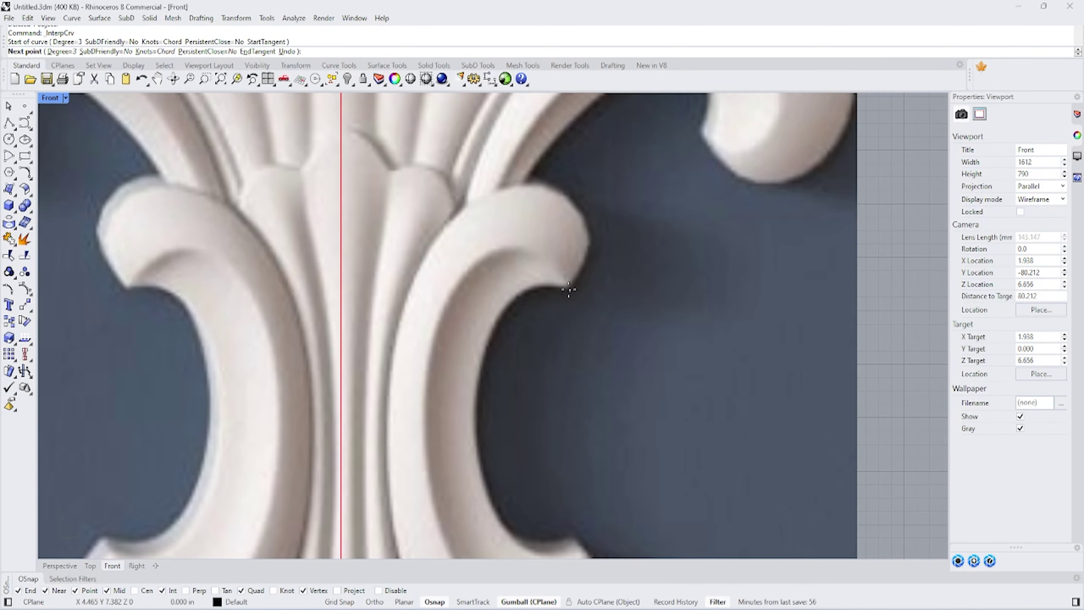
left_click(585, 266)
left_click(587, 224)
left_click(549, 184)
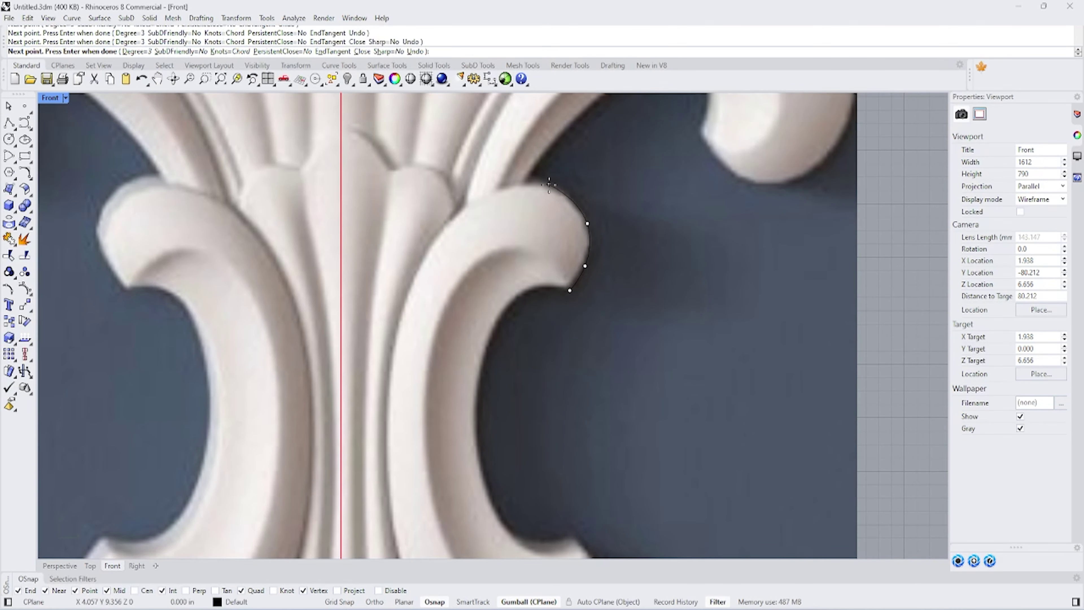
Step: Finish the outline curve along the right scroll's outer edge
left_click(389, 384)
right_click_drag(393, 534, 422, 382)
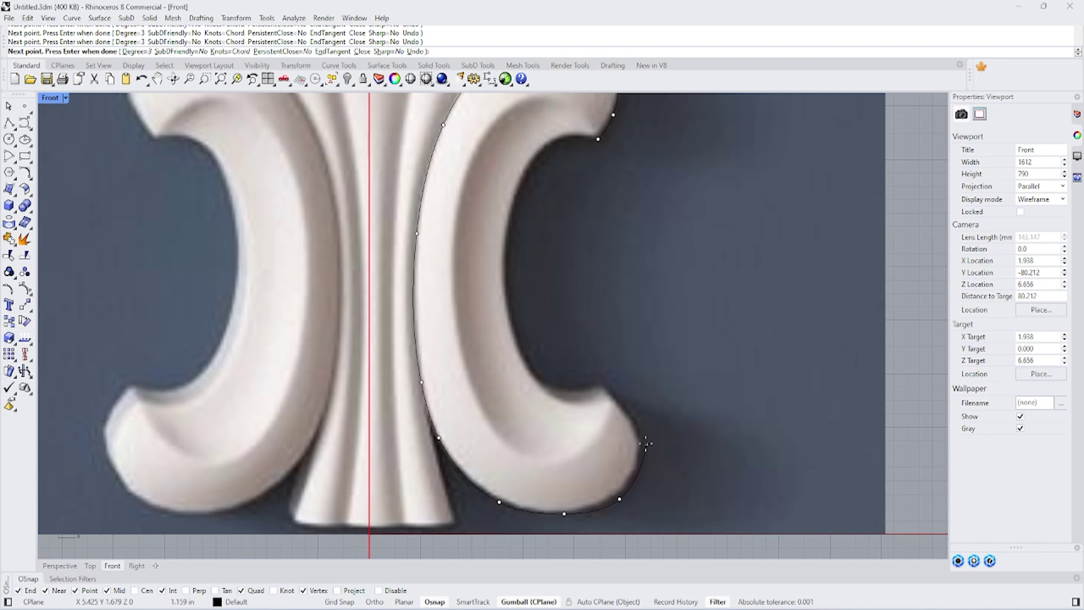
key("Return")
scroll(606, 440, "down", 2)
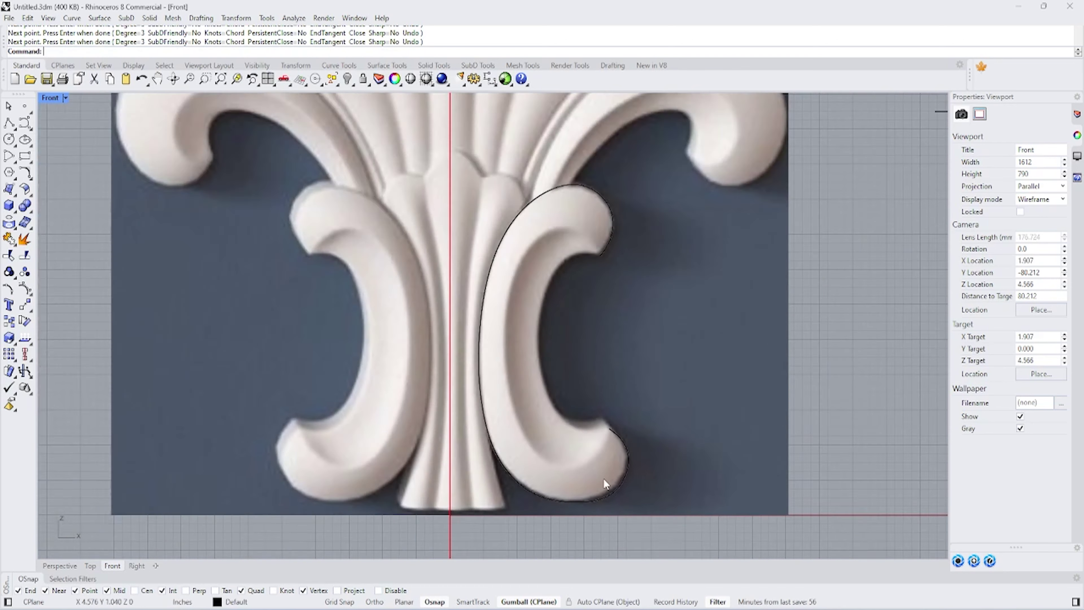
scroll(603, 478, "down", 2)
Step: Set the outline curve's display colour to Red
left_click(1027, 175)
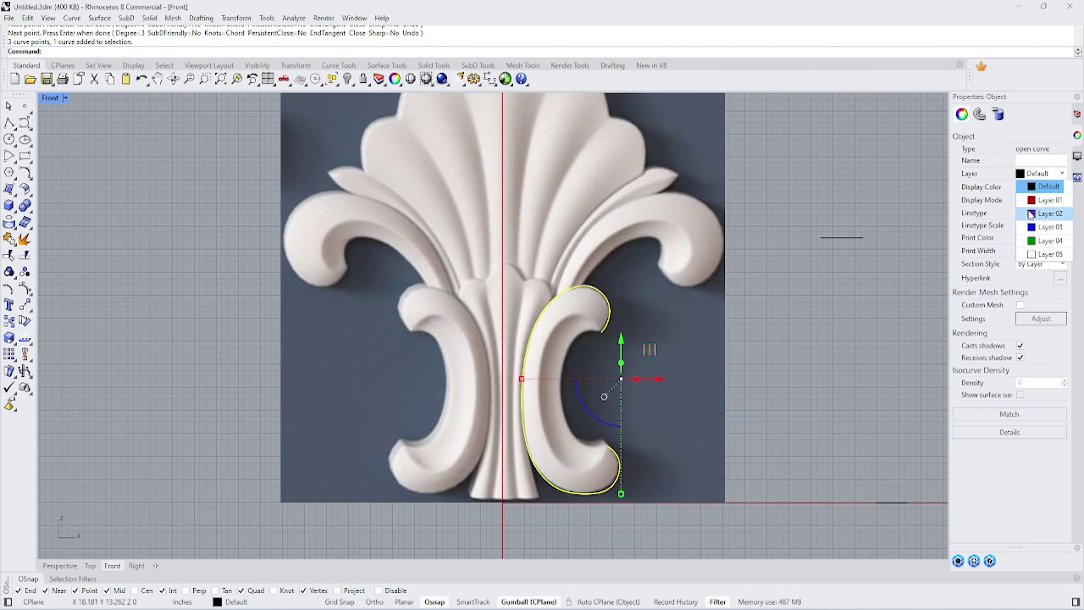
left_click(1049, 186)
left_click(551, 379)
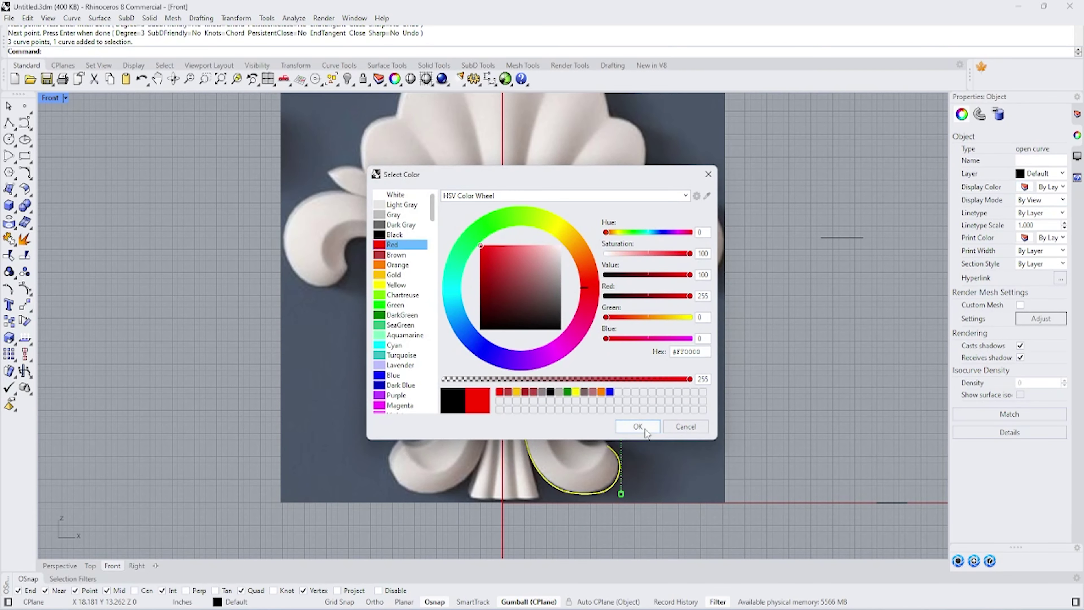
left_click(633, 427)
Step: Refine the curve's bottom curl by moving and deleting control points
scroll(538, 469, "up", 3)
scroll(538, 469, "down", 3)
scroll(561, 485, "up", 4)
left_click(595, 440)
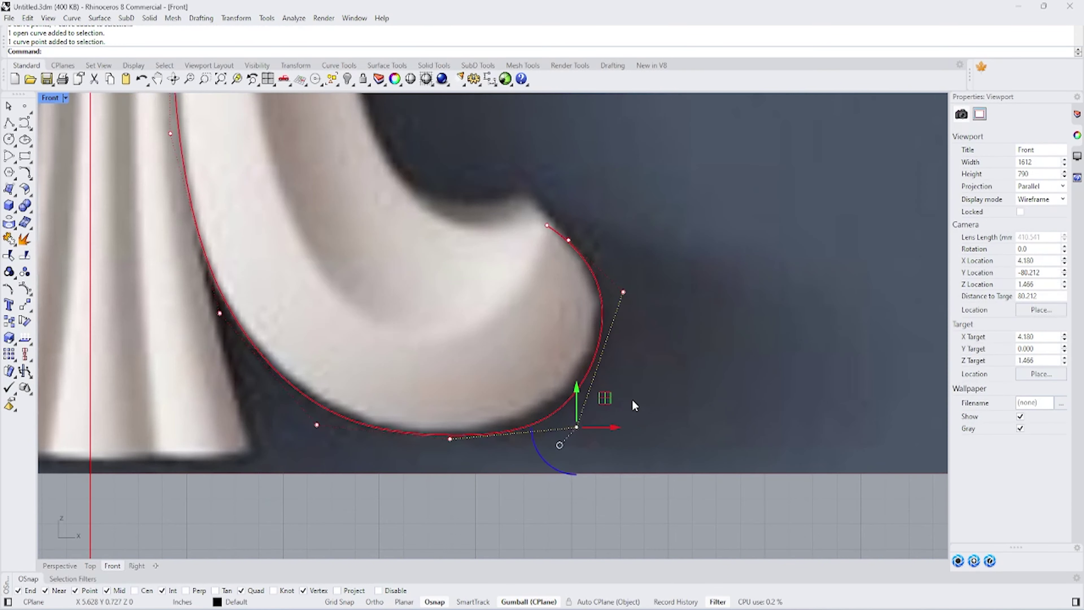
mouse_move(631, 401)
left_mouse_down()
mouse_move(600, 395)
mouse_move(543, 422)
left_mouse_up()
right_click_drag(312, 432, 399, 471)
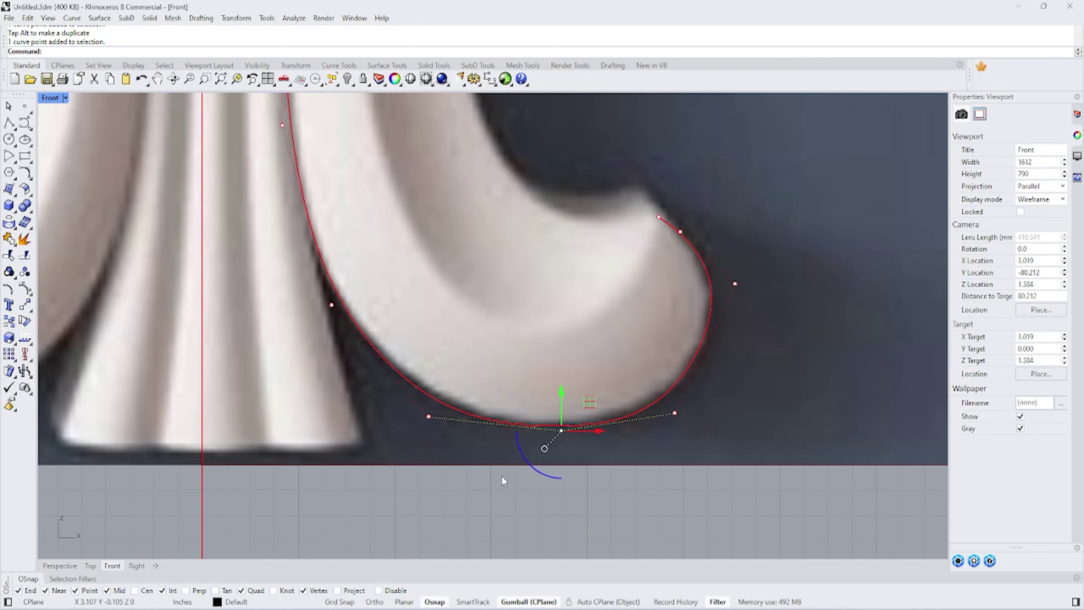
scroll(705, 301, "down", 3)
scroll(683, 280, "up", 3)
key("Delete")
scroll(678, 311, "down", 1)
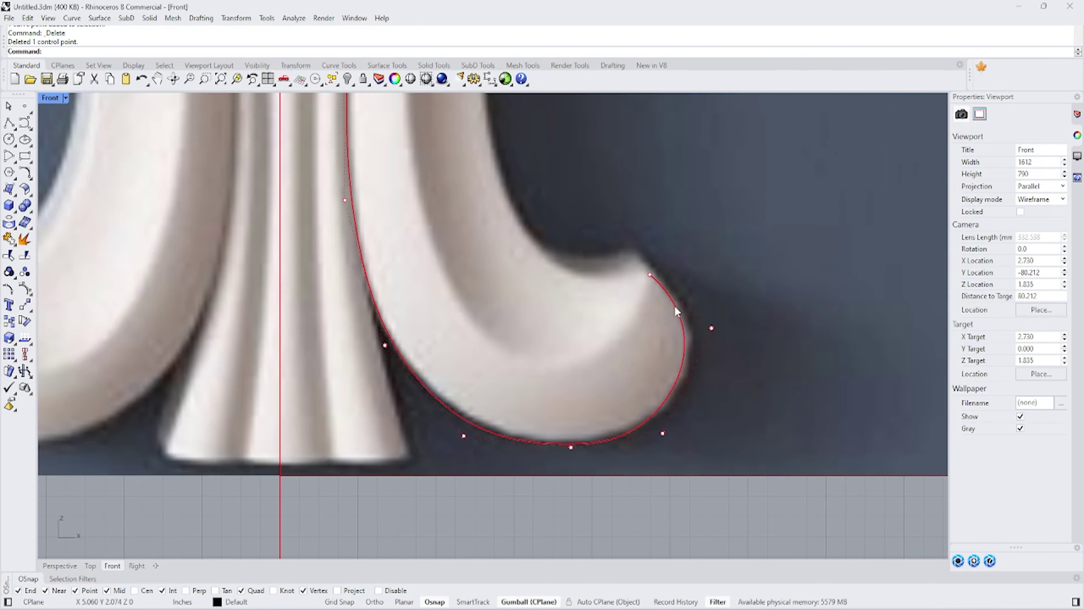
left_click_drag(711, 329, 695, 373)
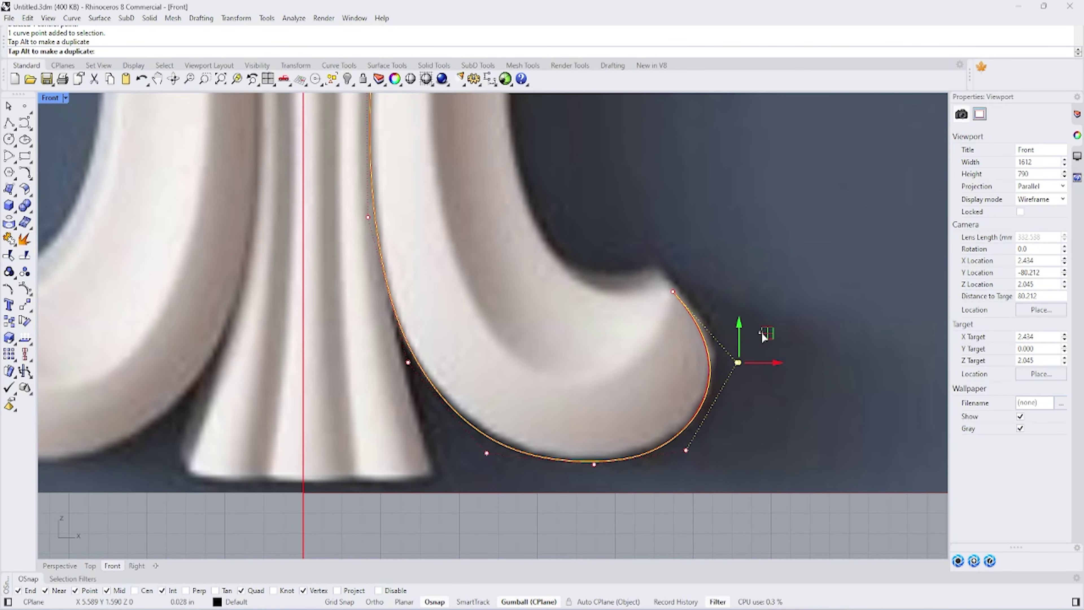
right_click_drag(765, 339, 516, 420)
left_click(513, 326)
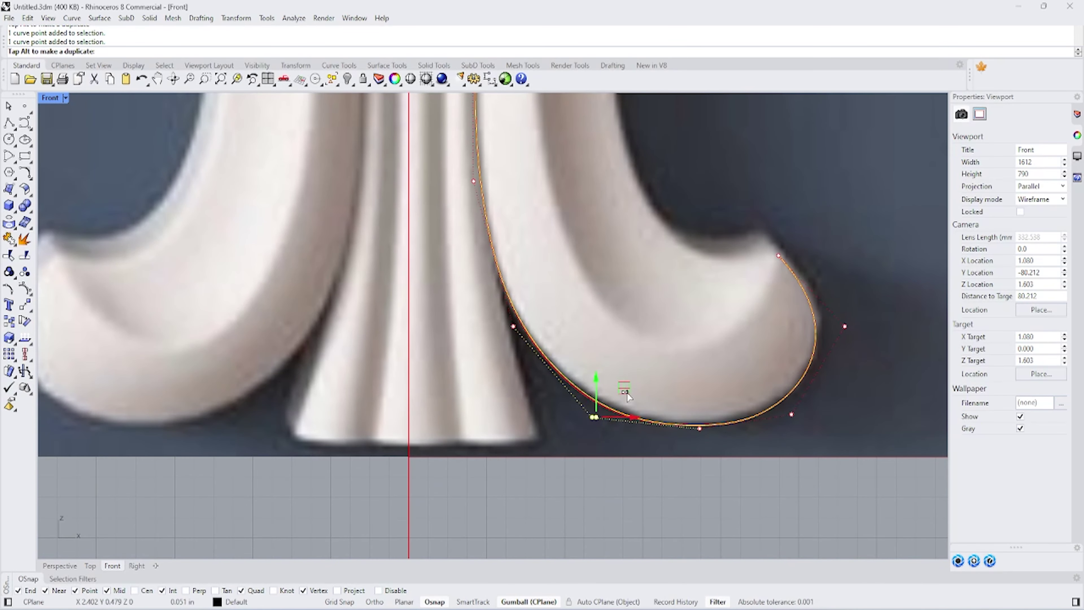
left_click_drag(620, 387, 728, 405)
Step: Adjust the top and curl control points to fit the scroll's outer edge
scroll(605, 342, "down", 5)
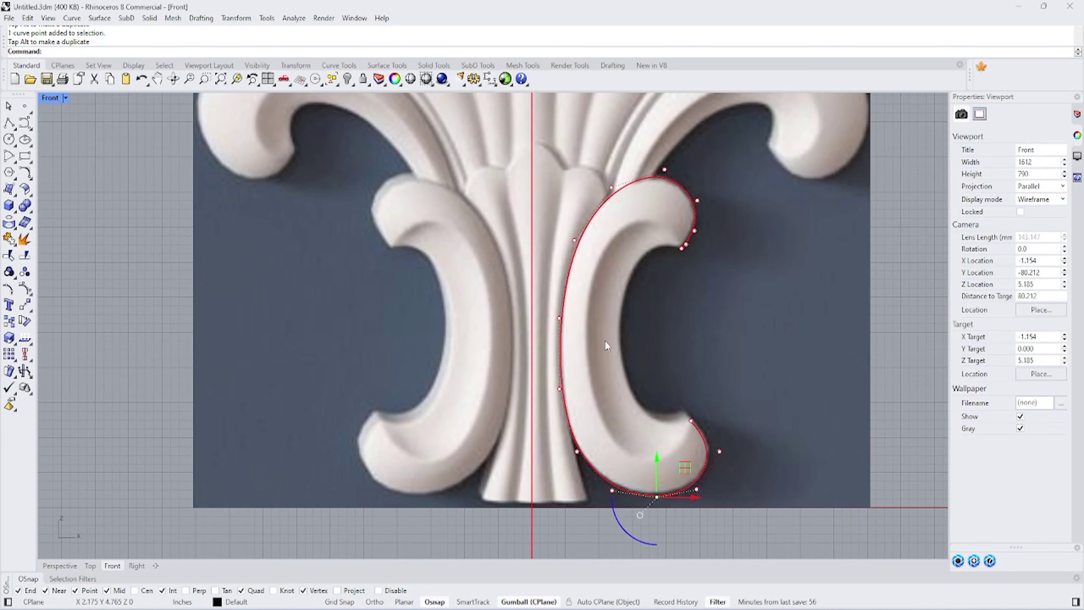
scroll(621, 177, "up", 3)
scroll(720, 140, "up", 2)
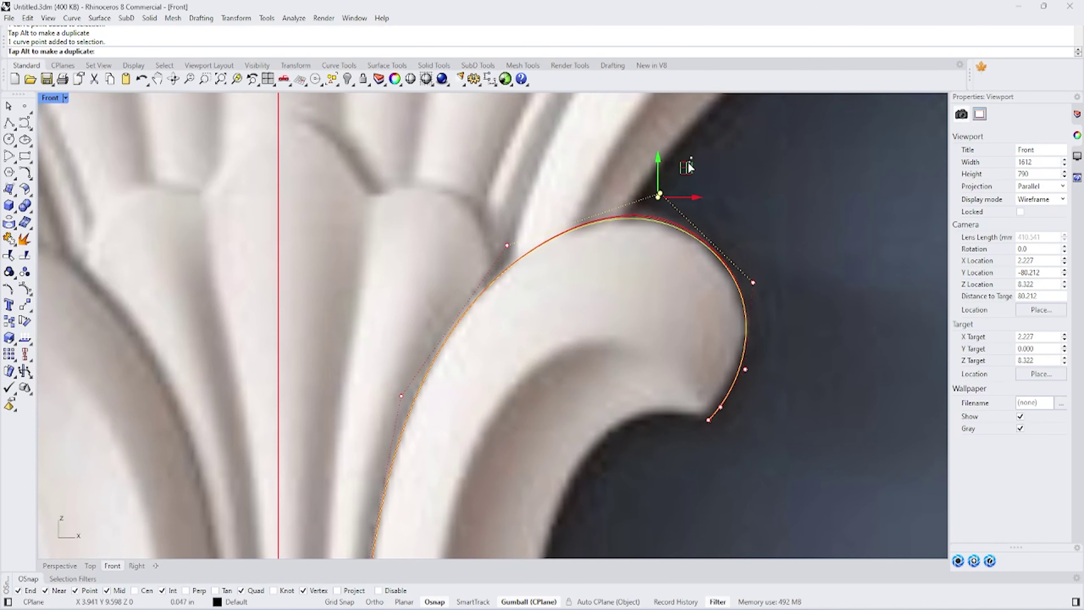
left_click_drag(660, 192, 653, 198)
left_click(753, 283)
left_click(720, 407)
left_click_drag(746, 369, 751, 375)
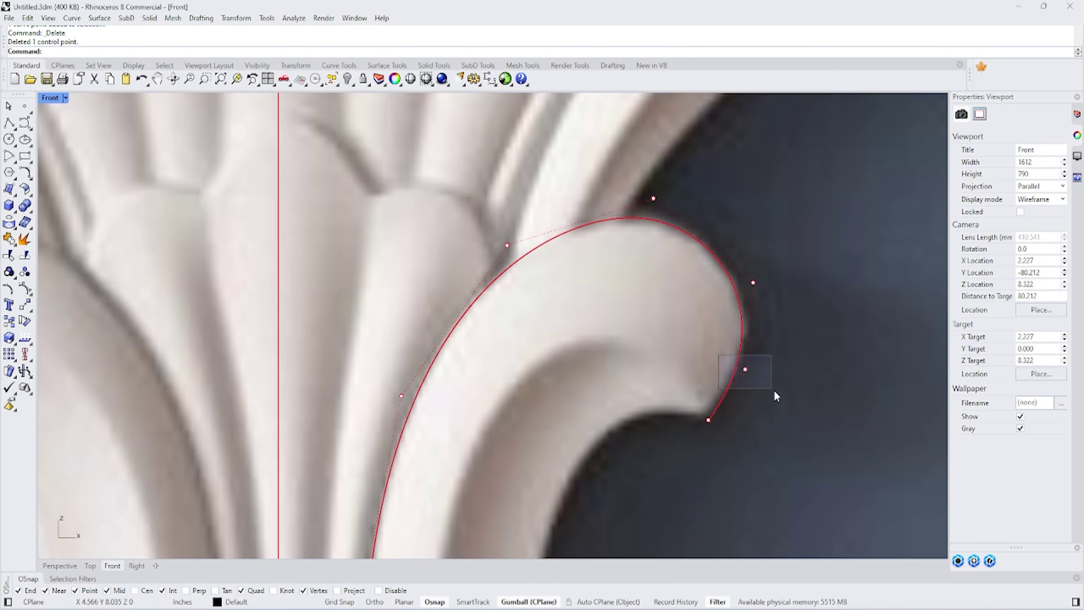
left_click(709, 421)
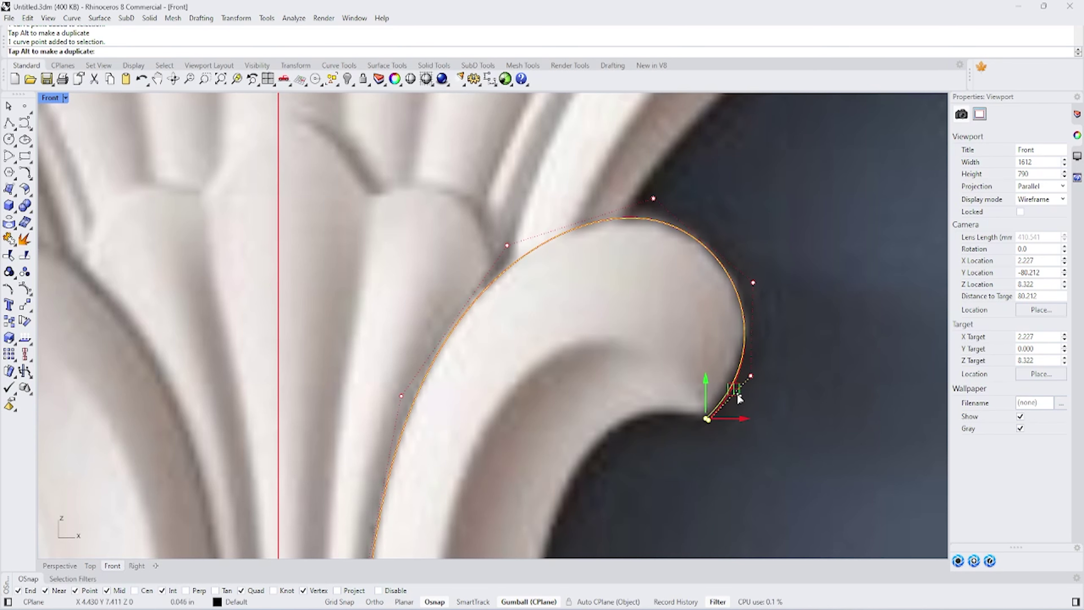
left_click(652, 199)
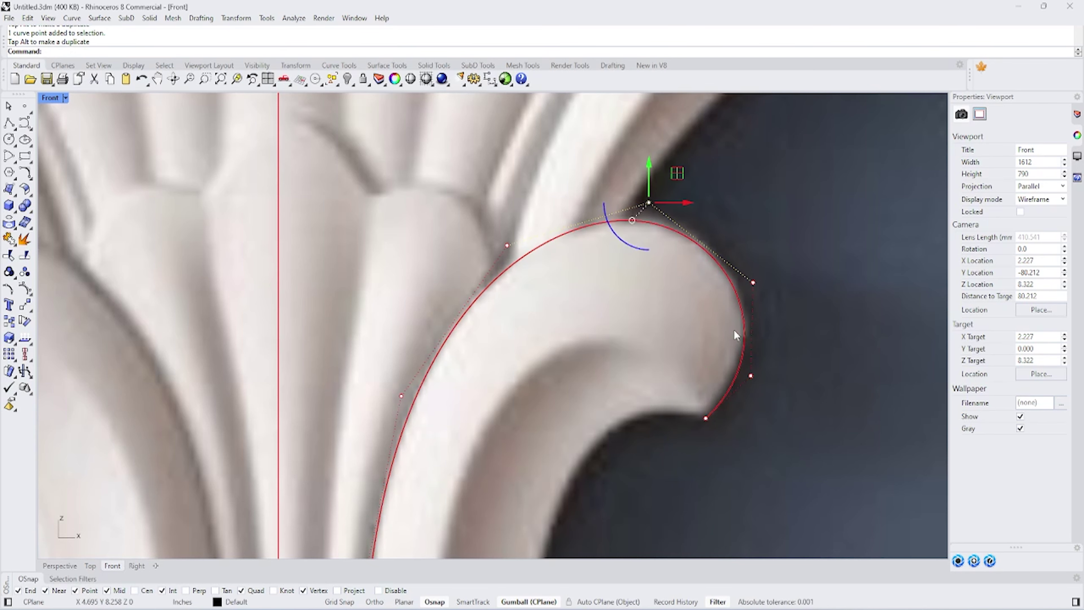
left_click_drag(703, 310, 797, 257)
scroll(765, 325, "down", 5)
scroll(757, 325, "down", 1)
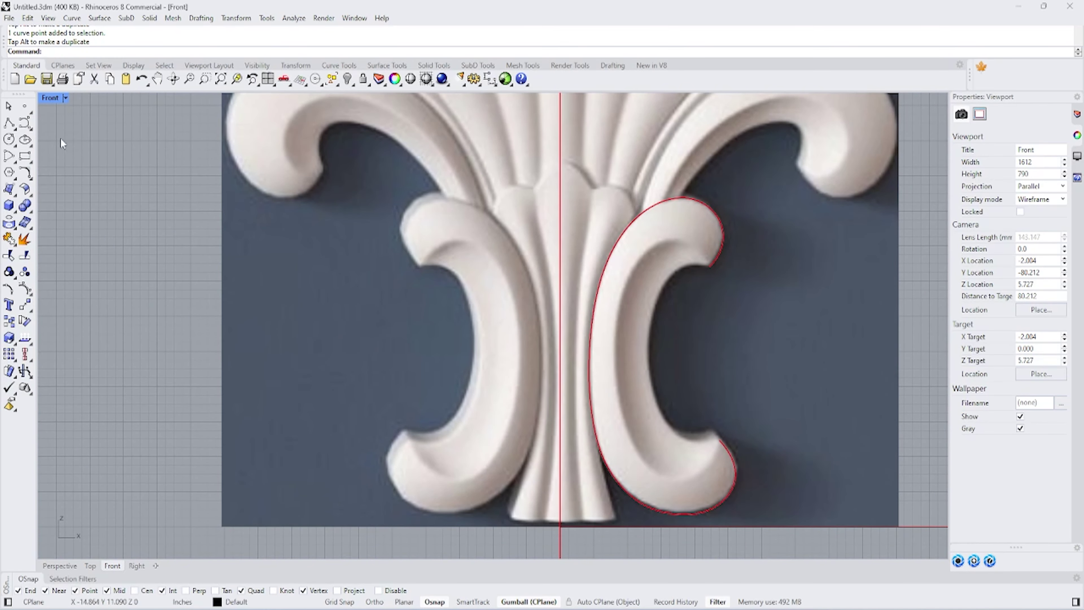
Step: Draw an interpolated curve along the inner edge between the outline's two ends
left_click(25, 124)
left_click(711, 265)
scroll(683, 262, "up", 3)
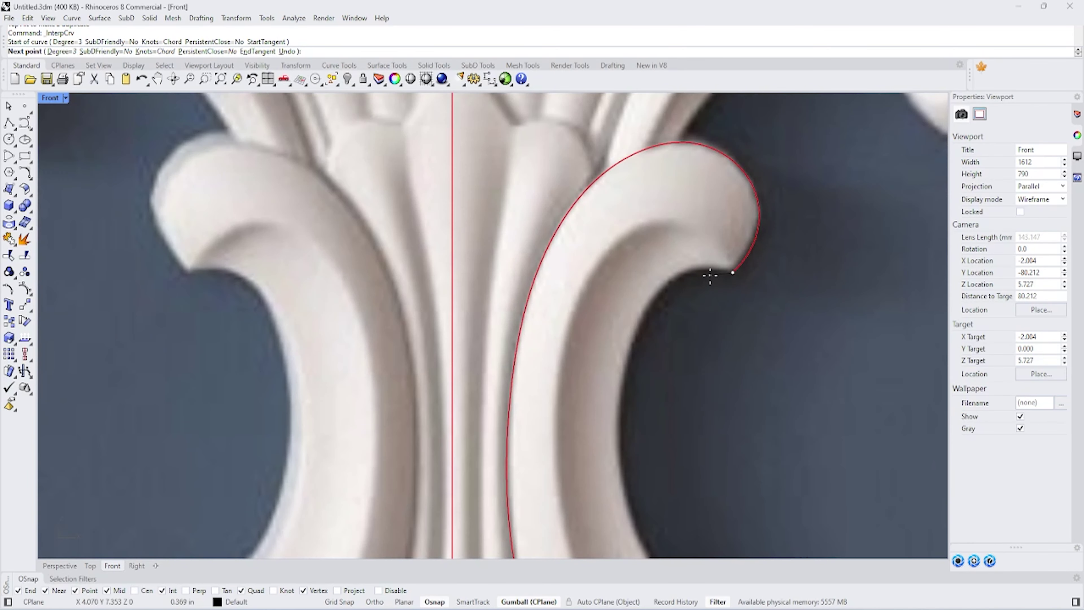
left_click(704, 269)
left_click(654, 297)
left_click(623, 388)
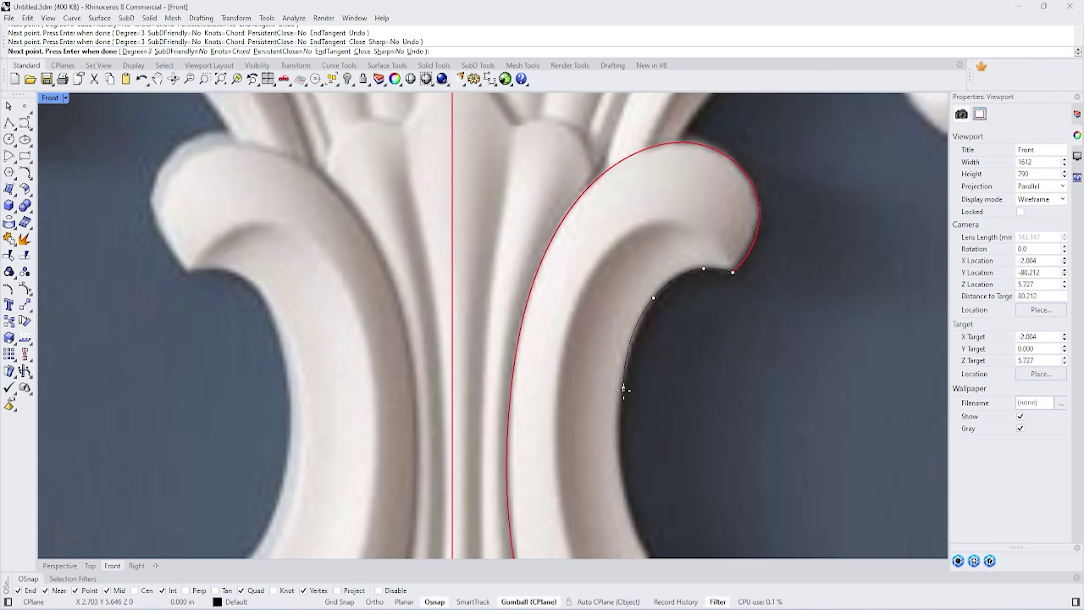
right_click_drag(625, 517, 616, 348)
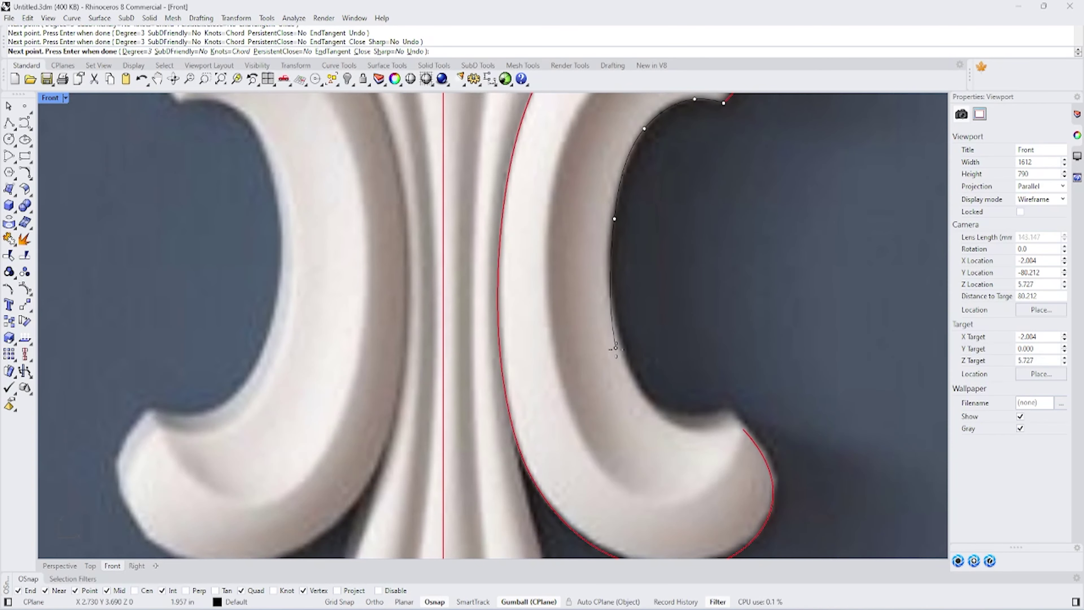
left_click(746, 427)
key("Return")
scroll(666, 427, "down", 2)
Step: Delete one control point and reposition another on the inner curve
left_click(650, 287)
left_click(653, 230)
scroll(715, 199, "up", 2)
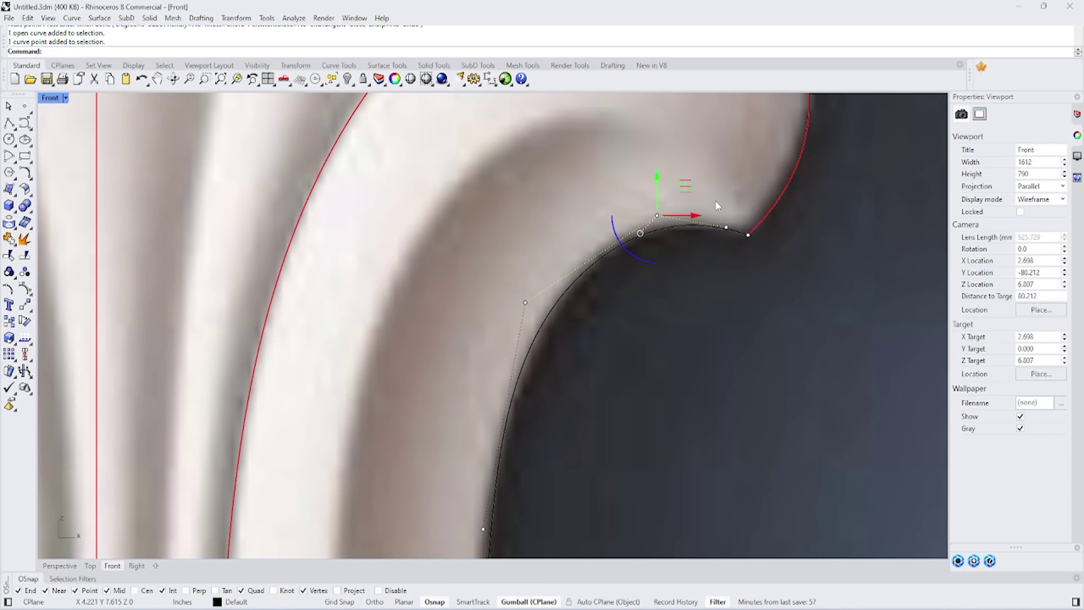
key("Delete")
left_click(673, 228)
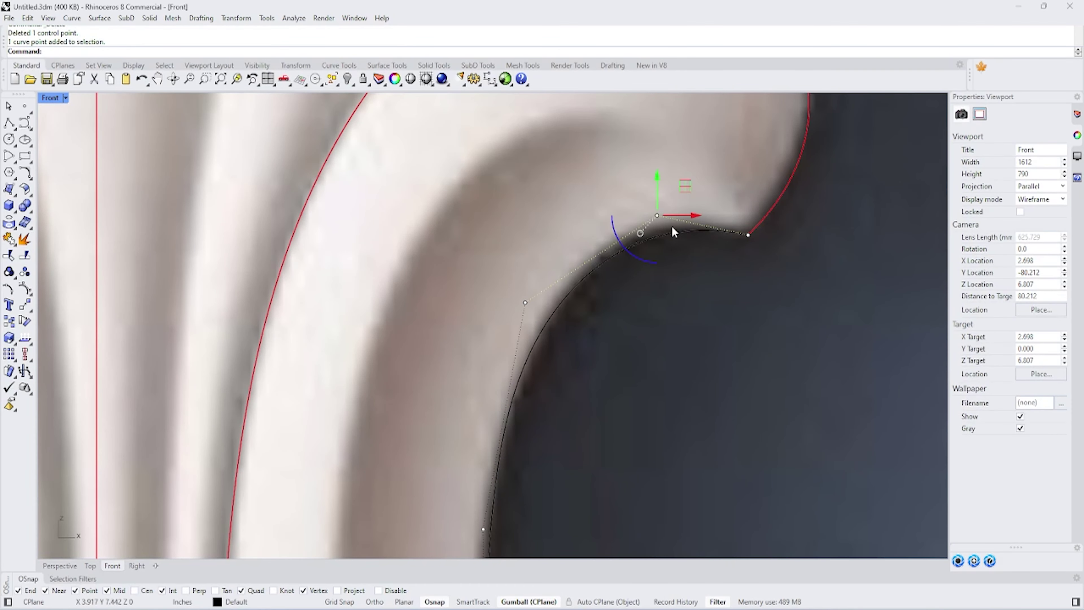
scroll(541, 291, "down", 3)
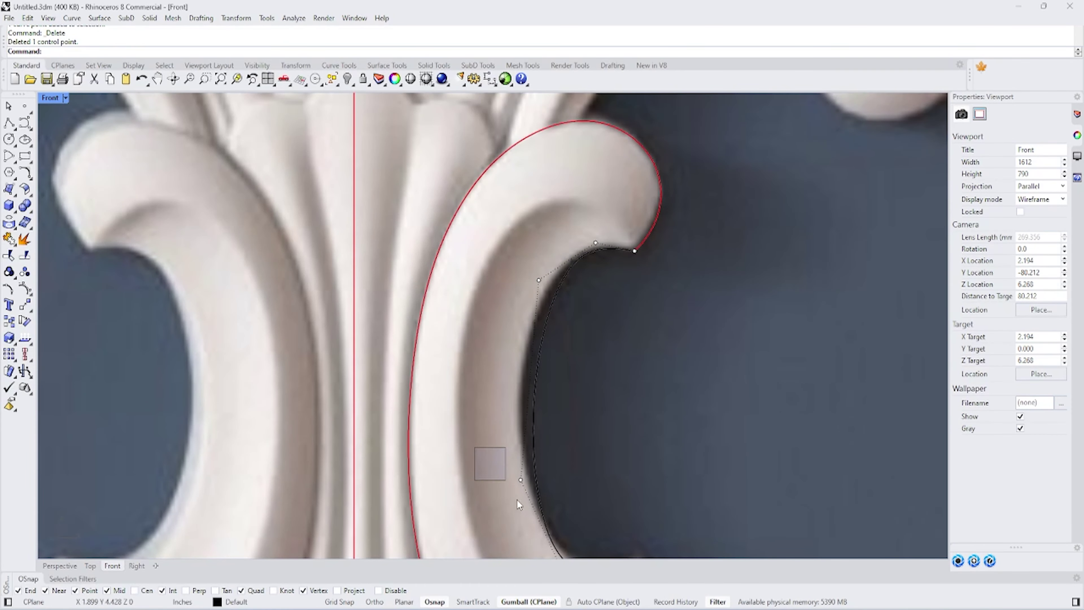
left_click_drag(497, 432, 524, 403)
Step: Set the inner curve's display colour to Red
left_click(547, 305)
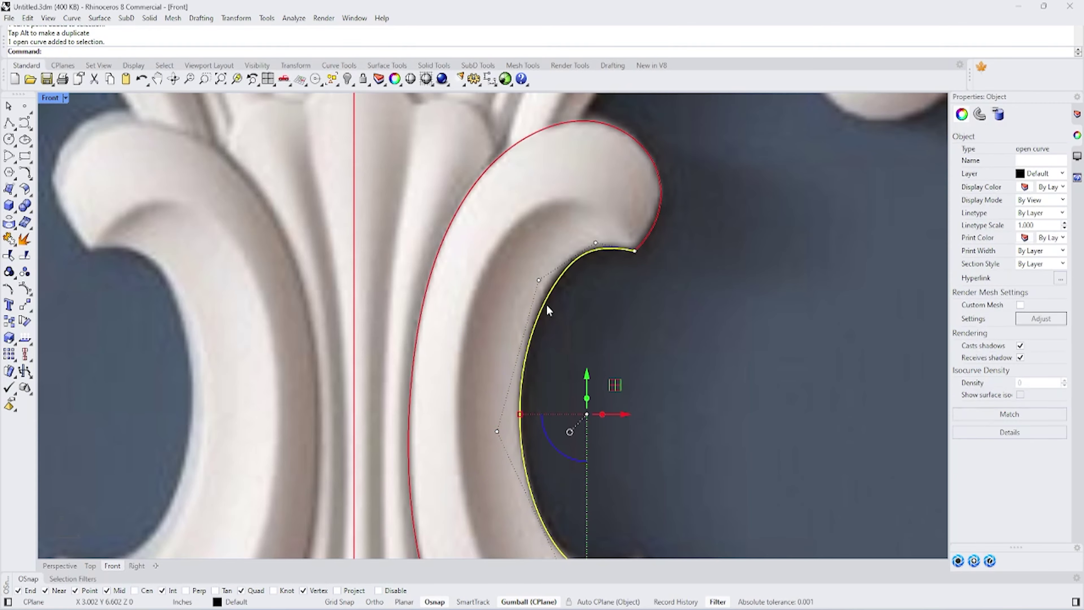
left_click(1026, 187)
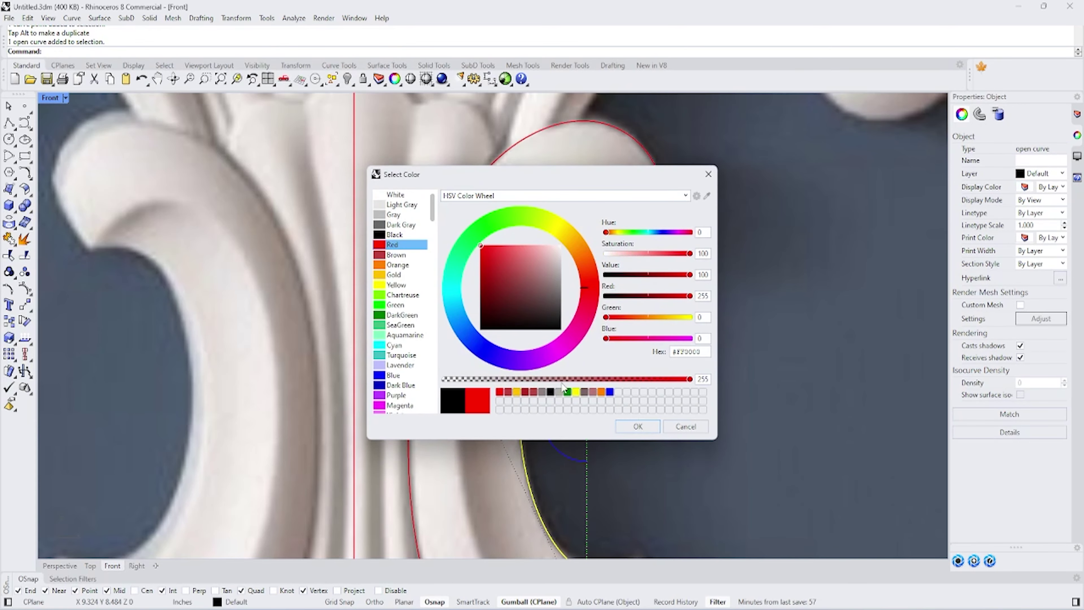
left_click(636, 427)
mouse_move(761, 323)
right_mouse_down()
mouse_move(513, 257)
mouse_move(465, 267)
right_mouse_up()
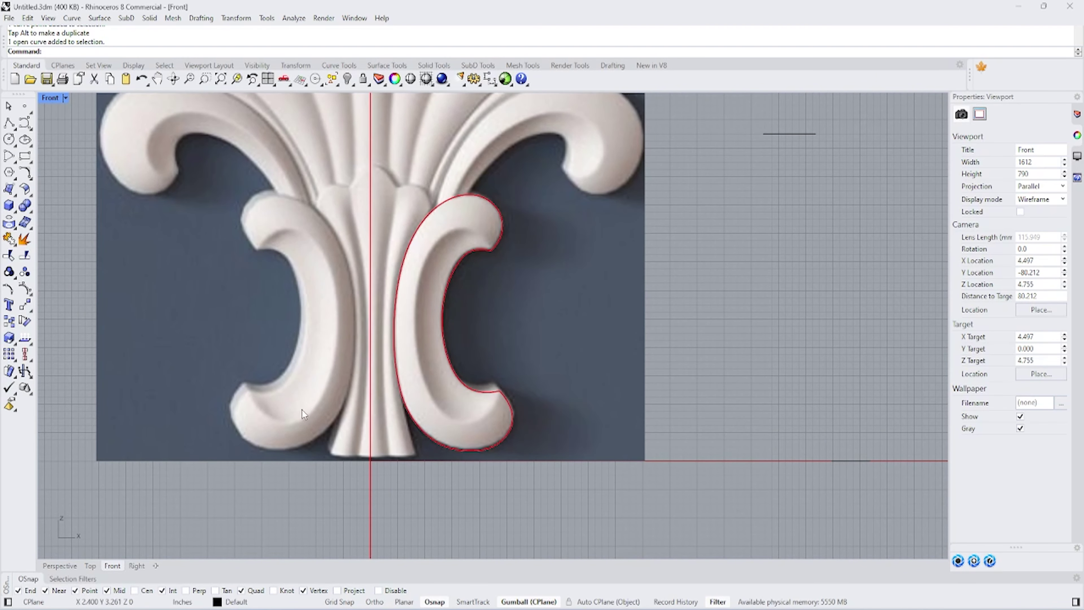
Step: Restore the four-viewport layout and select the small profile curve
double_click(50, 97)
mouse_move(768, 204)
right_mouse_down()
mouse_move(555, 283)
mouse_move(647, 234)
mouse_move(725, 274)
right_mouse_up()
scroll(725, 274, "down", 3)
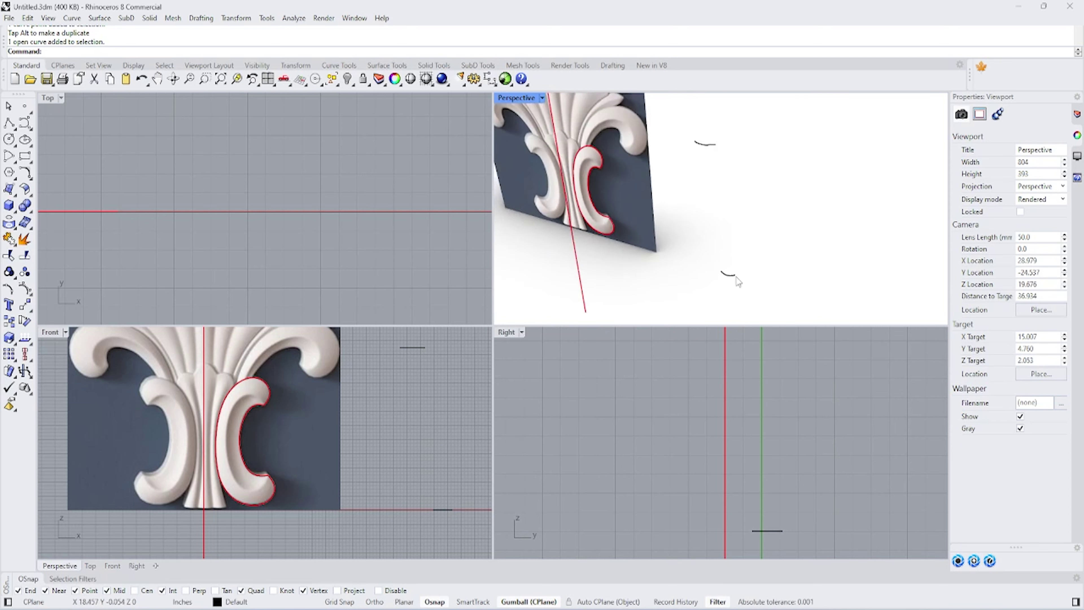
scroll(715, 205, "up", 3)
left_click(709, 209)
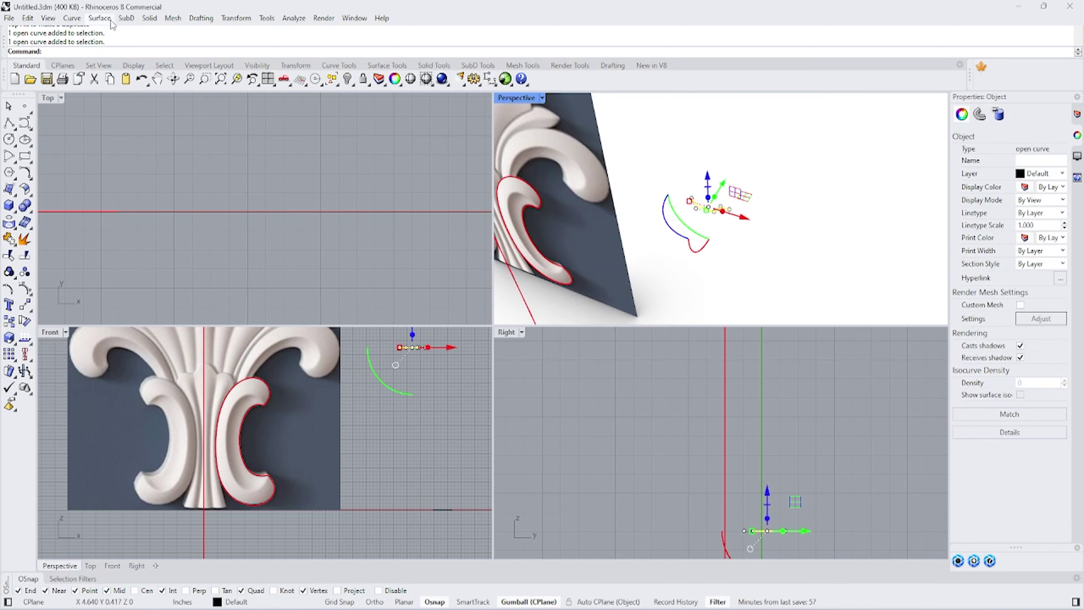
Step: Copy the profile curve onto the scroll's edges using Orient by two points
left_click(201, 18)
left_click(404, 155)
scroll(712, 199, "up", 3)
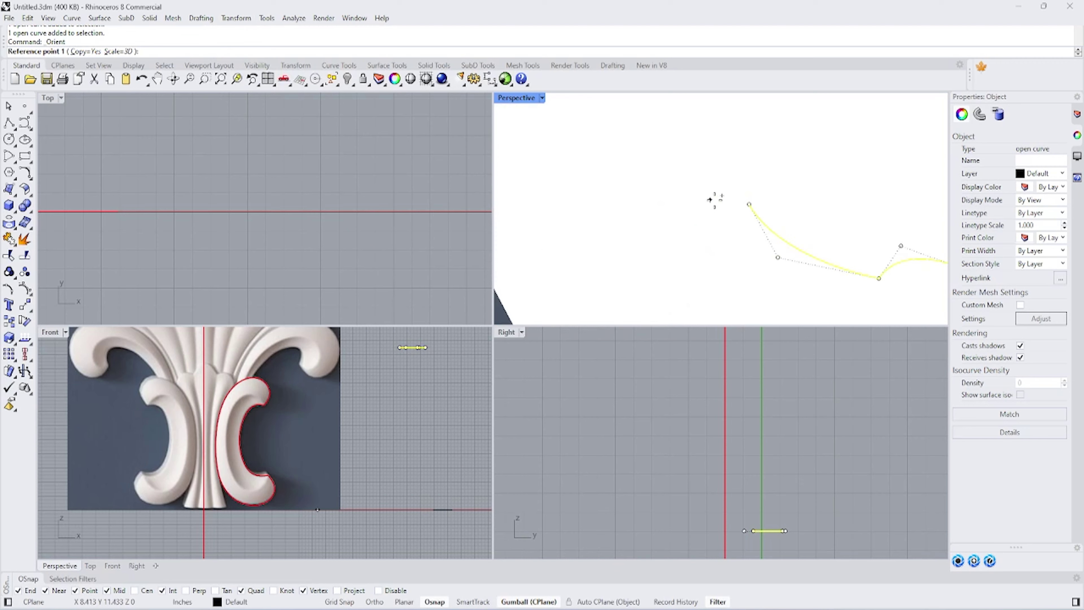
scroll(716, 200, "down", 2)
left_click(658, 220)
scroll(598, 218, "up", 2)
scroll(564, 225, "down", 2)
left_click(656, 196)
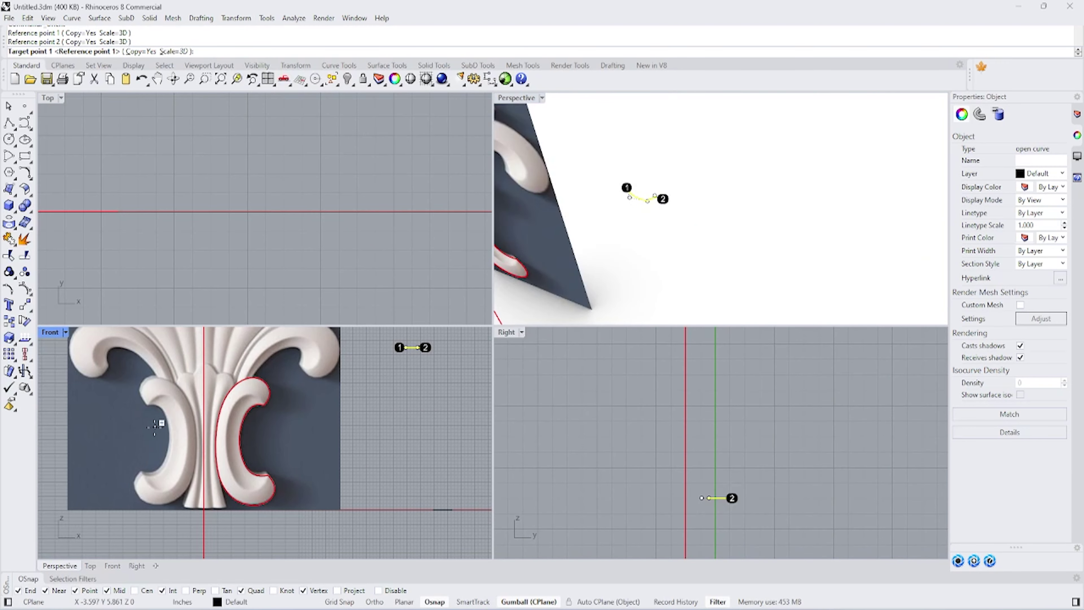
scroll(193, 425, "up", 3)
left_click(248, 425)
left_click(336, 421)
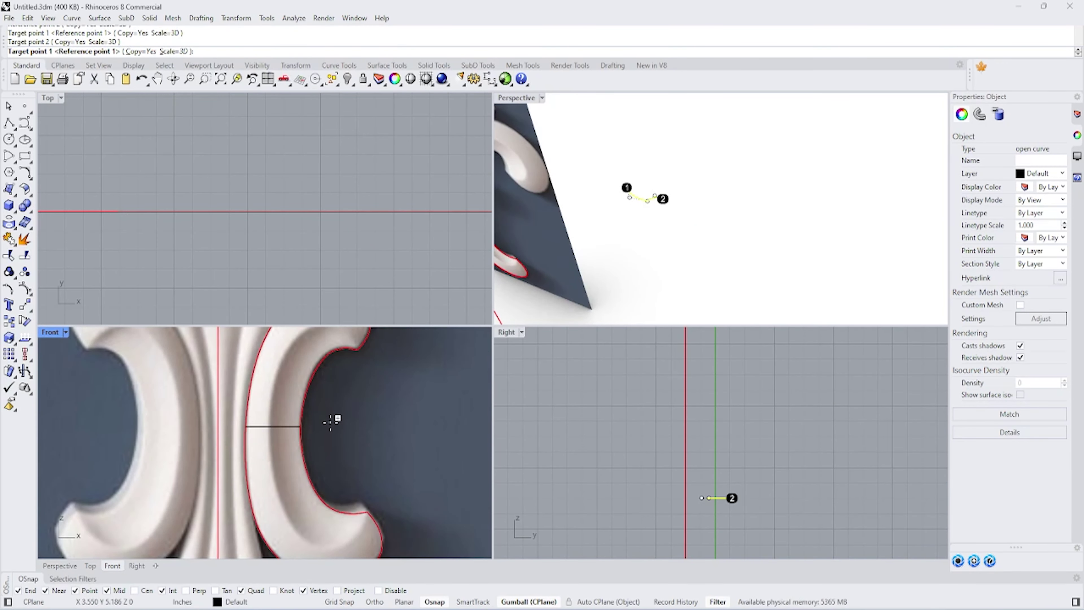
scroll(329, 431, "down", 3)
scroll(171, 201, "up", 3)
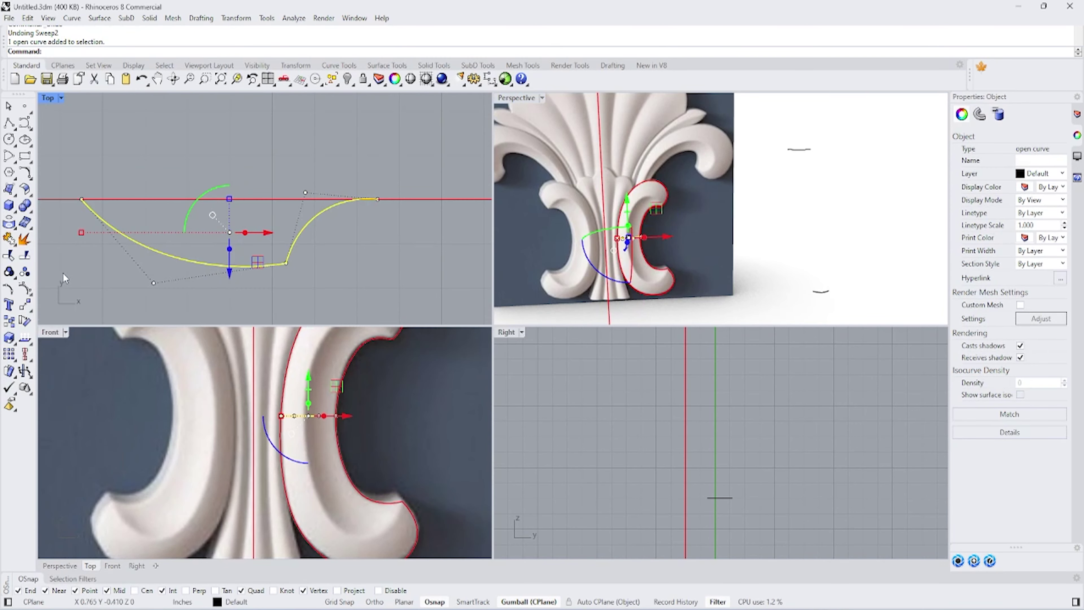
Step: Move the profile's control points so its ends rest on the red axis
left_click_drag(85, 291, 303, 254)
left_click_drag(220, 237, 220, 210)
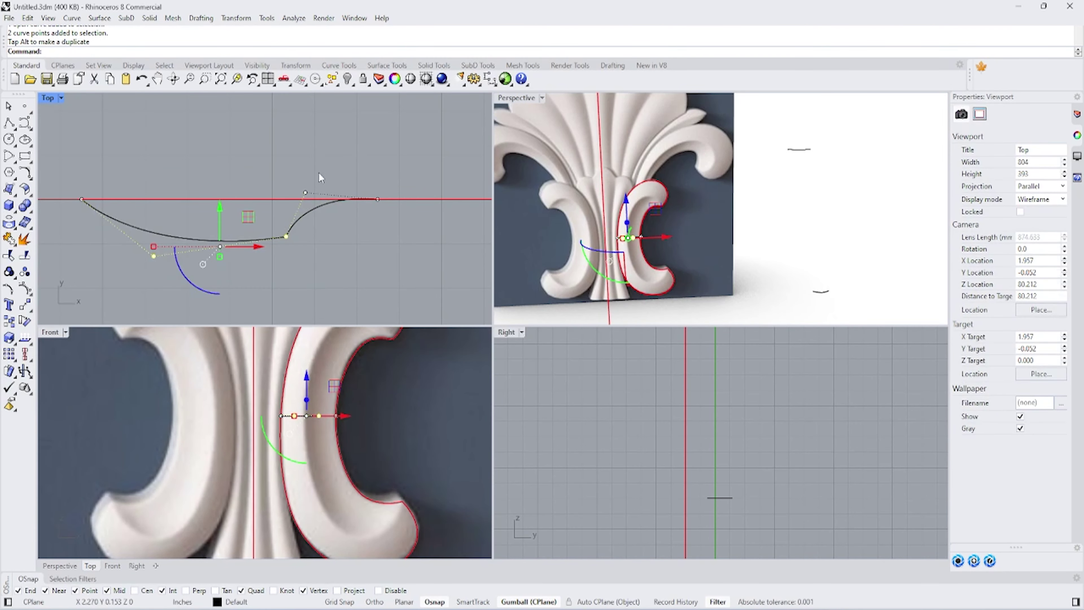
left_click(305, 193)
left_click_drag(305, 159, 306, 168)
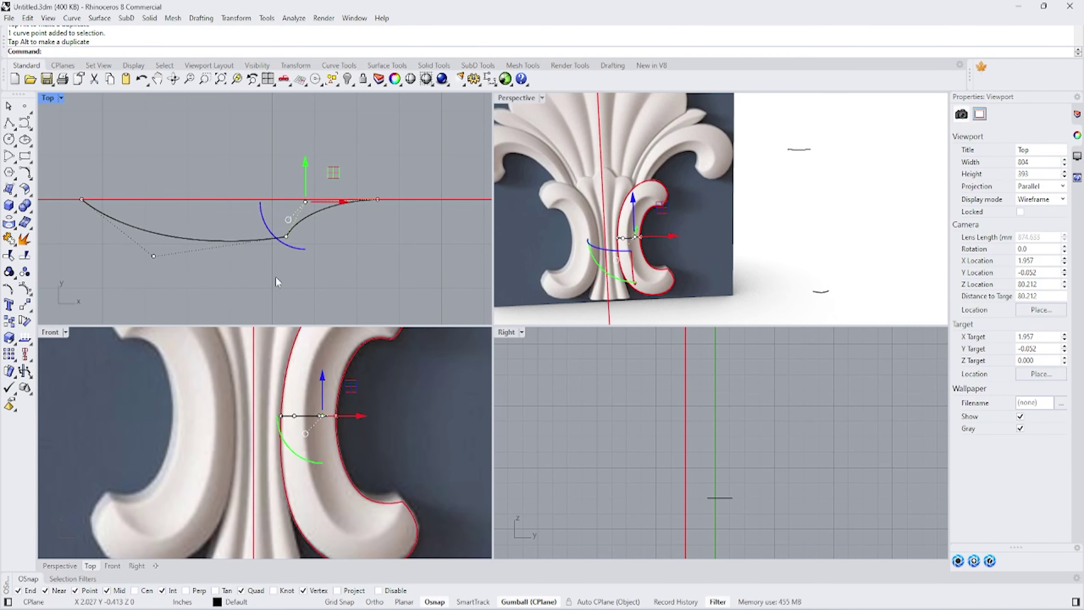
left_click(286, 236)
left_click_drag(322, 235, 299, 239)
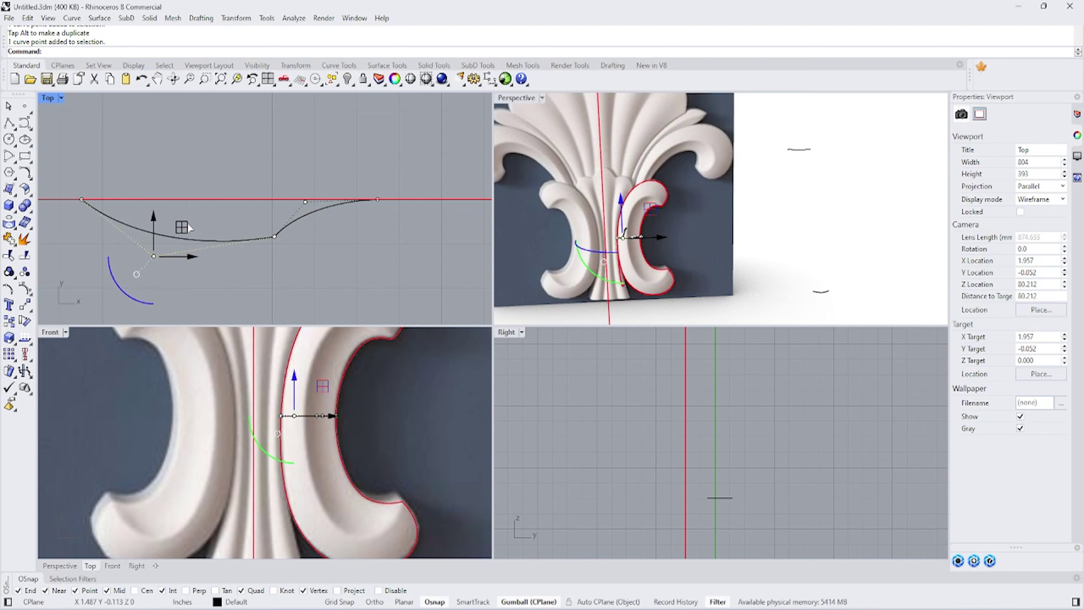
key("Escape")
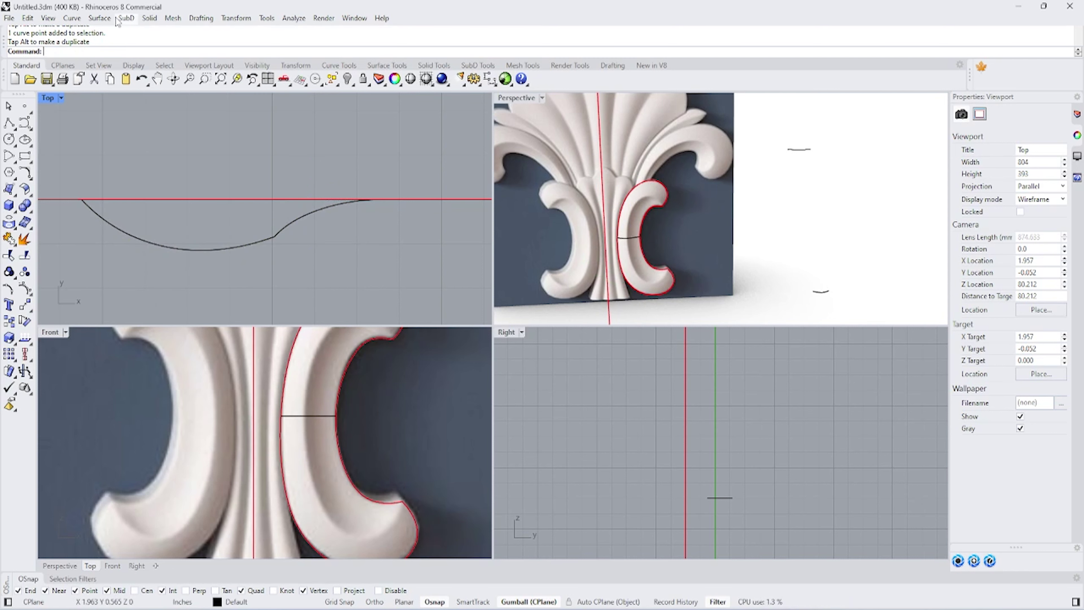
Step: Create Sweep 2 Rails surfaces along the scroll's two rails and shape curves
left_click(102, 18)
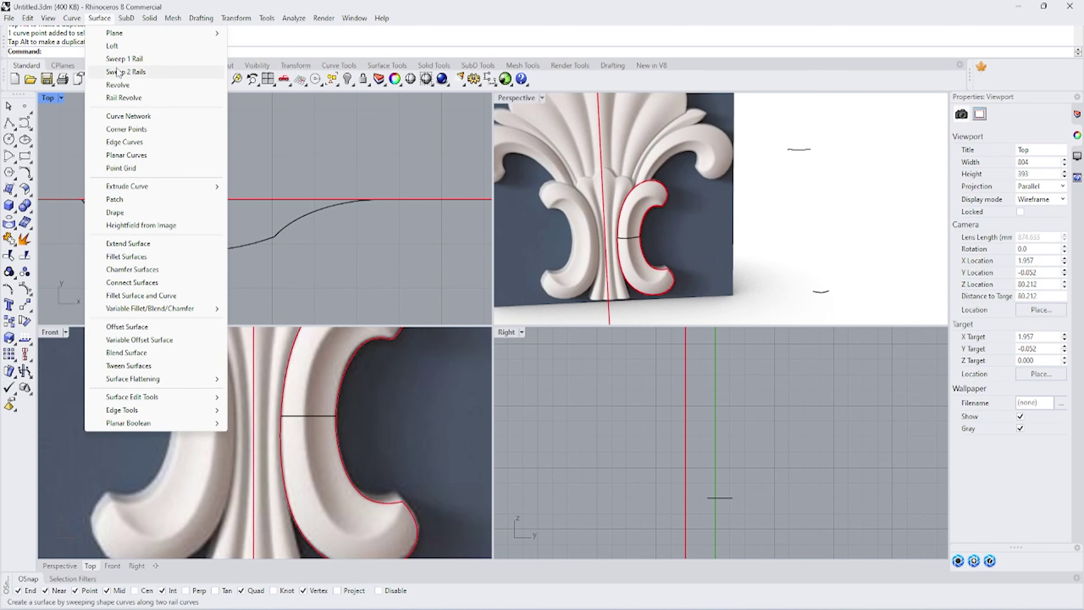
left_click(118, 72)
left_click(627, 216)
left_click(631, 239)
key("Return")
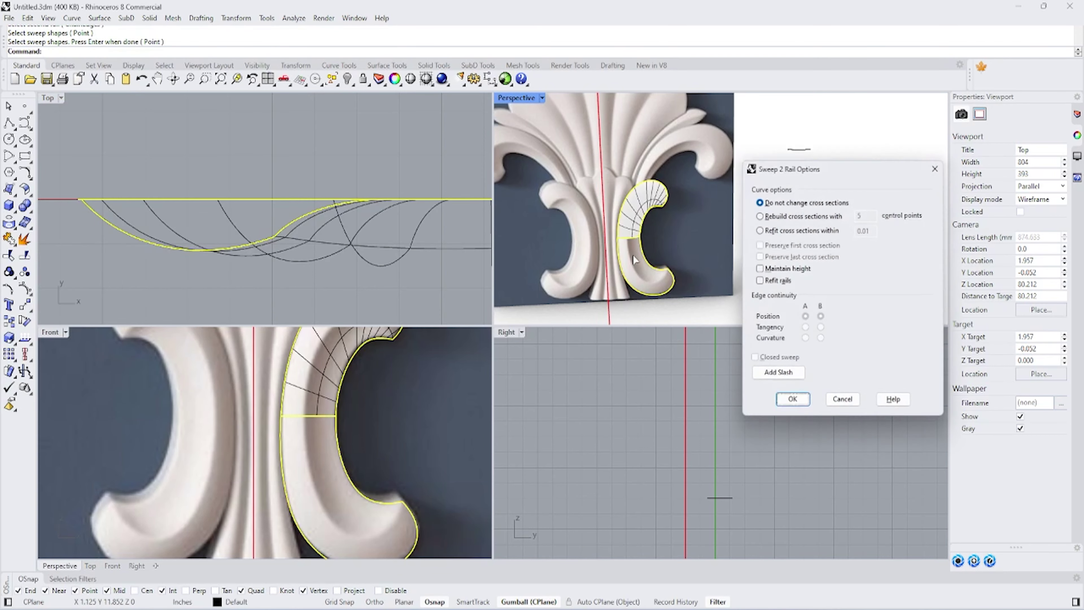
key("Escape")
scroll(610, 231, "up", 5)
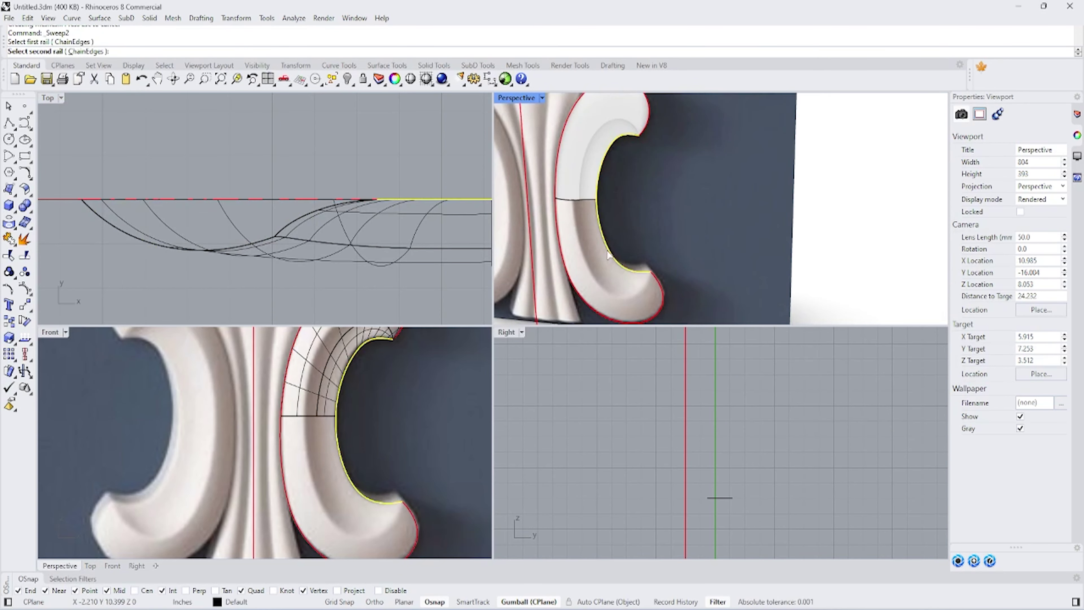
left_click(588, 208)
left_click(616, 232)
key("Return")
key("Return")
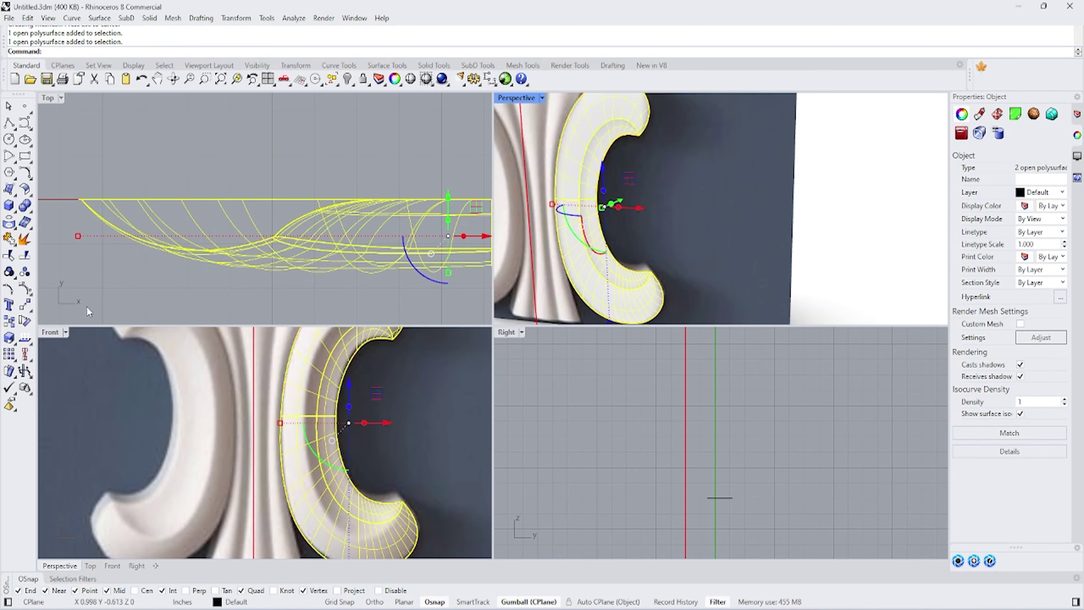
Step: Join the two sweep surfaces into one polysurface and hide it
key("ctrl+j")
scroll(640, 210, "down", 3)
scroll(348, 438, "down", 3)
key("Escape")
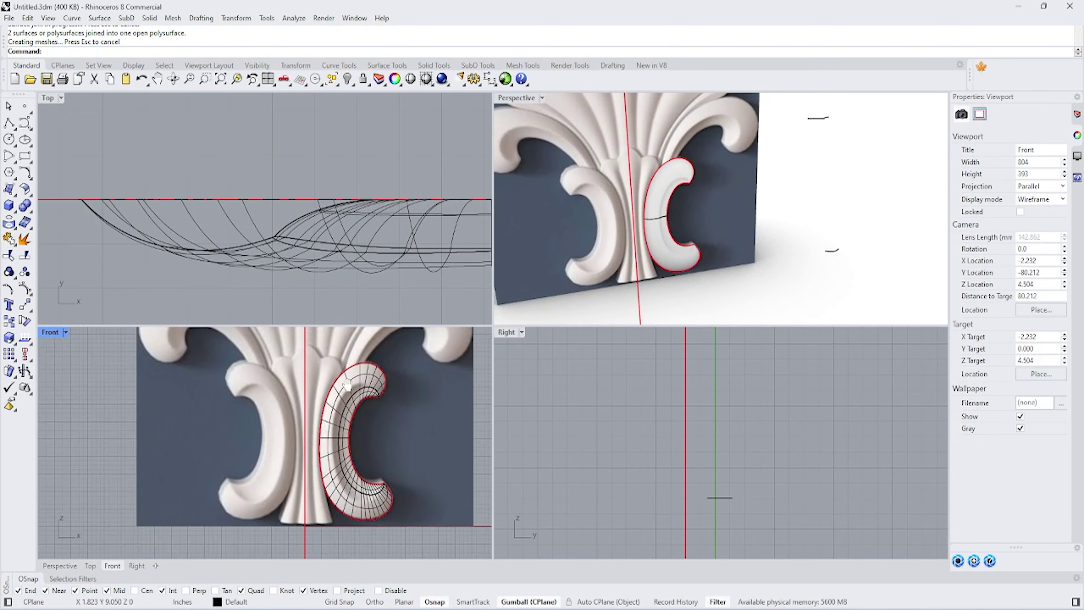
scroll(298, 438, "down", 2)
left_click(379, 410)
key("ctrl+h")
mouse_move(376, 432)
right_mouse_down()
mouse_move(391, 418)
mouse_move(392, 385)
right_mouse_up()
Step: Start a Start-End-Direction arc on the scroll's edge, then cancel the misplaced attempt
left_click(26, 174)
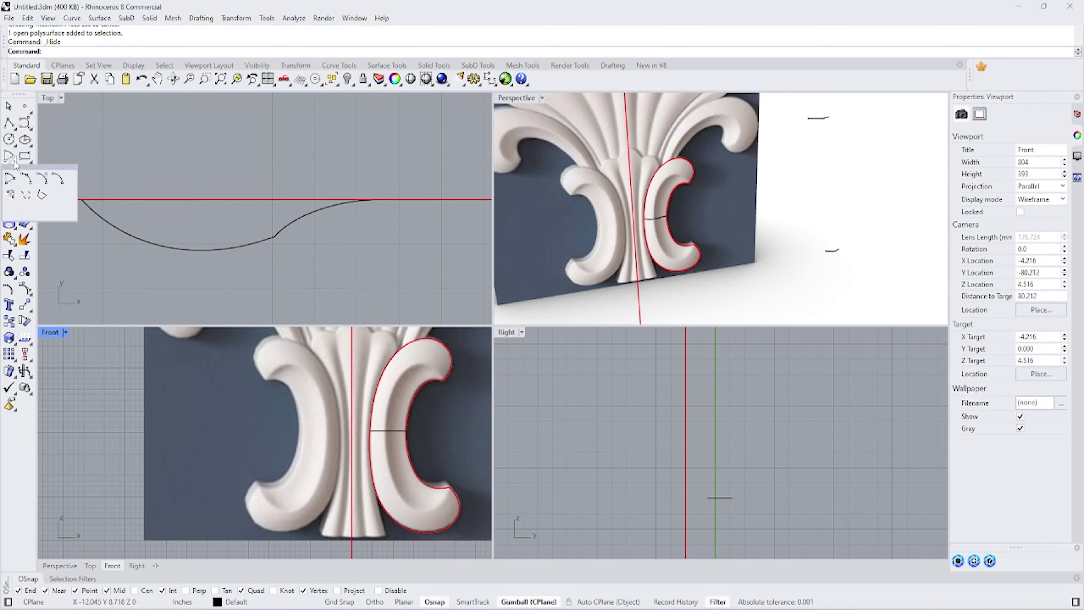
scroll(344, 354, "up", 3)
scroll(325, 359, "up", 2)
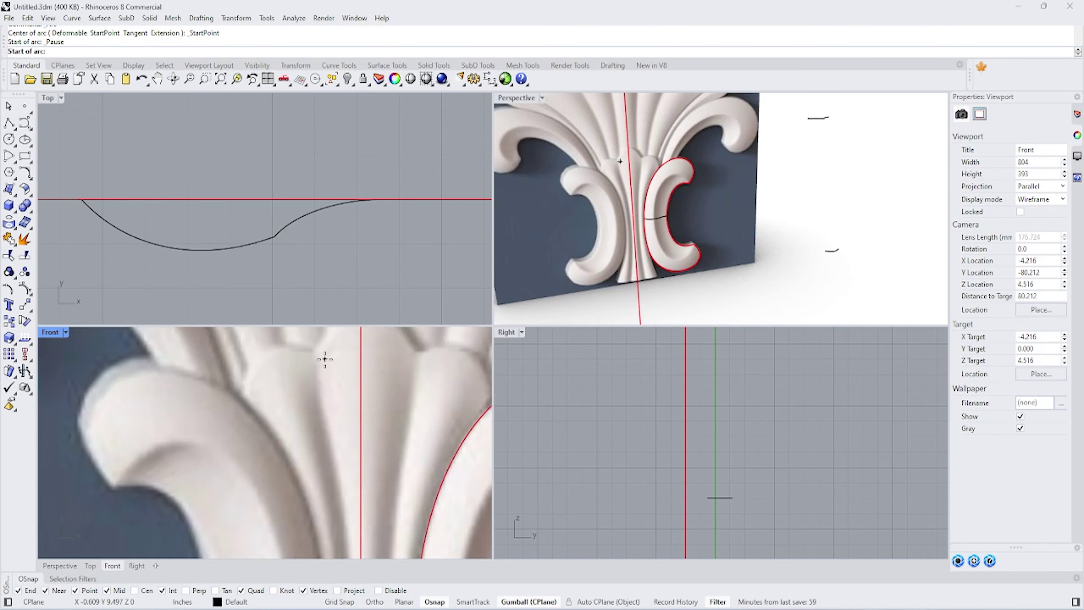
scroll(344, 388, "down", 3)
left_click(420, 401)
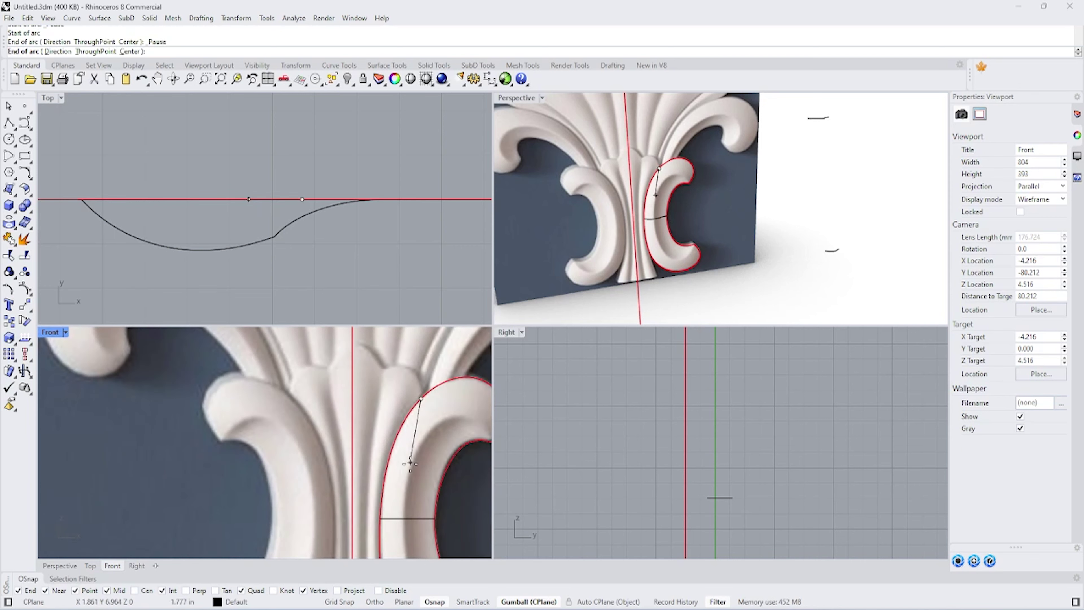
scroll(427, 491, "up", 3)
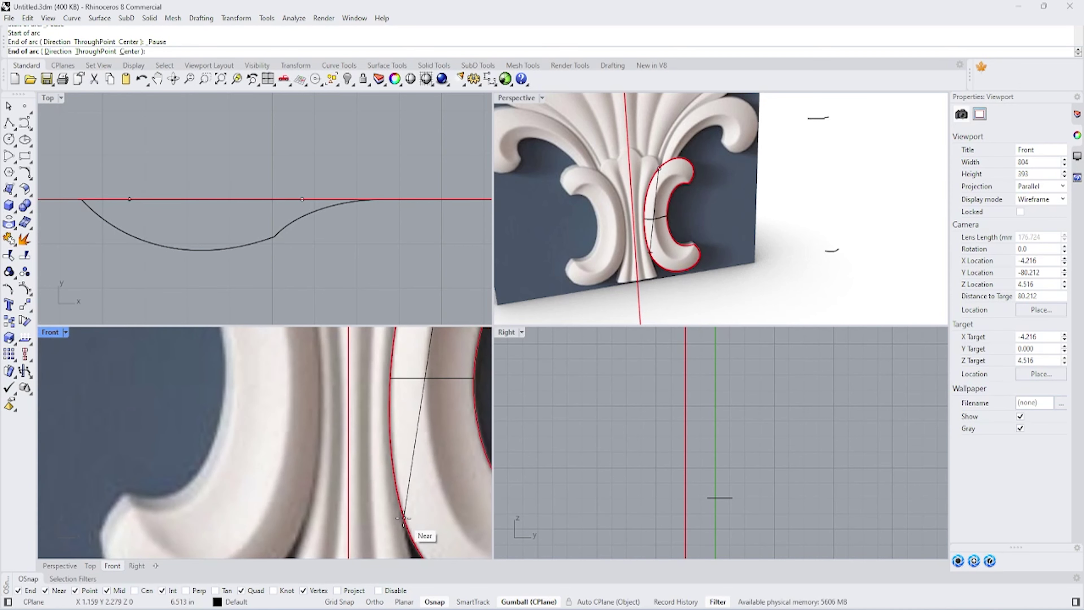
scroll(402, 518, "down", 2)
key("Escape")
Step: Draw the arc from near the stem's base to the scroll's upper edge
right_click(424, 376)
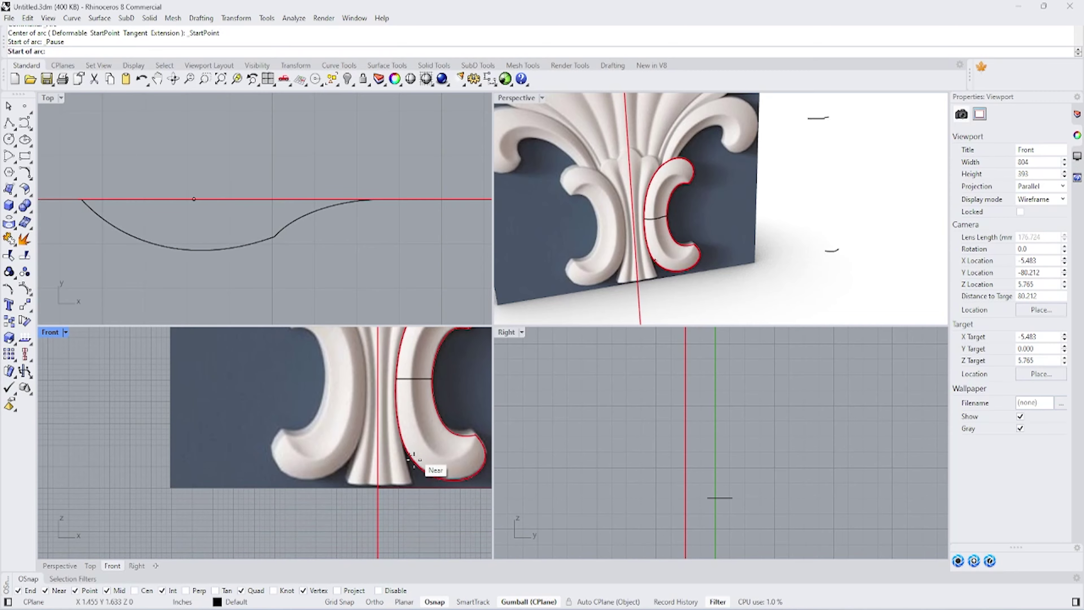
scroll(417, 469, "up", 2)
left_click(412, 470)
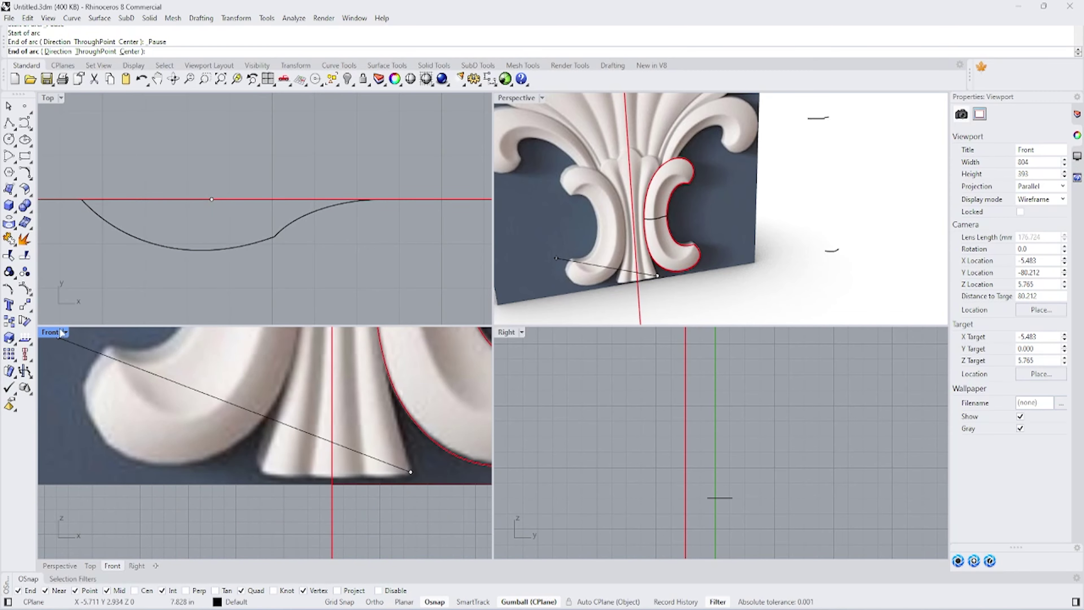
double_click(50, 332)
scroll(435, 278, "up", 3)
scroll(439, 280, "up", 2)
left_click(455, 273)
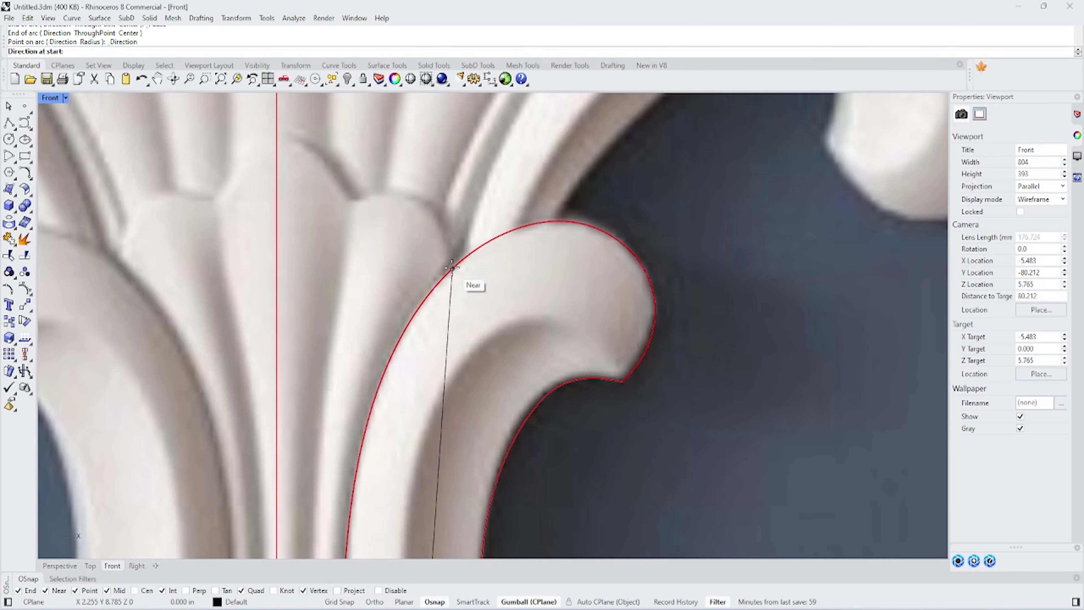
scroll(304, 421, "down", 3)
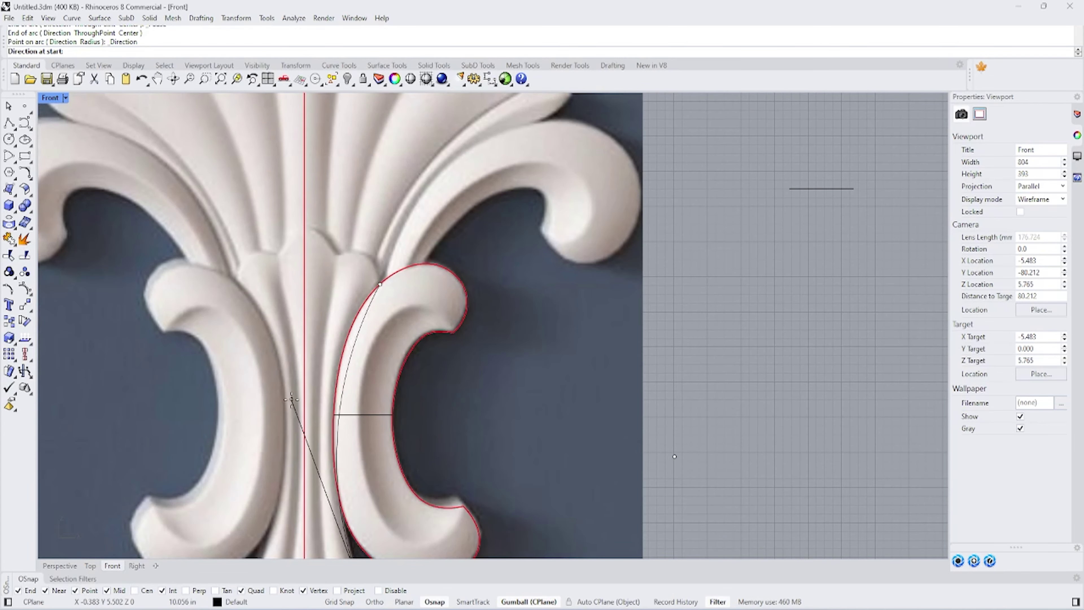
left_click(304, 412)
Step: Rebuild the arc with 3 control points at degree 2
left_click(366, 308)
scroll(368, 310, "down", 3)
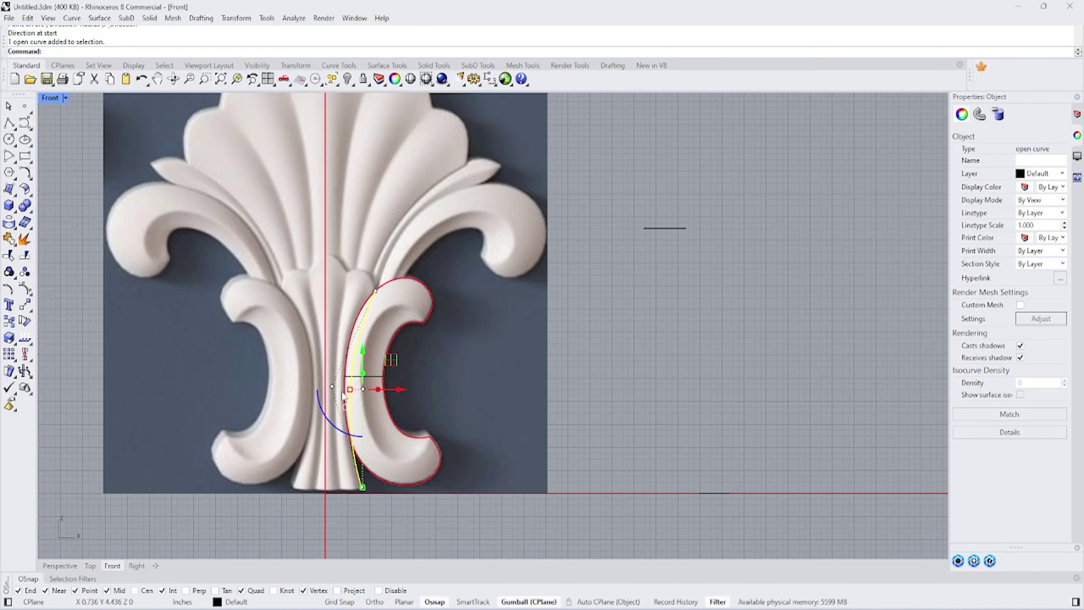
scroll(318, 373, "up", 3)
type("Reb")
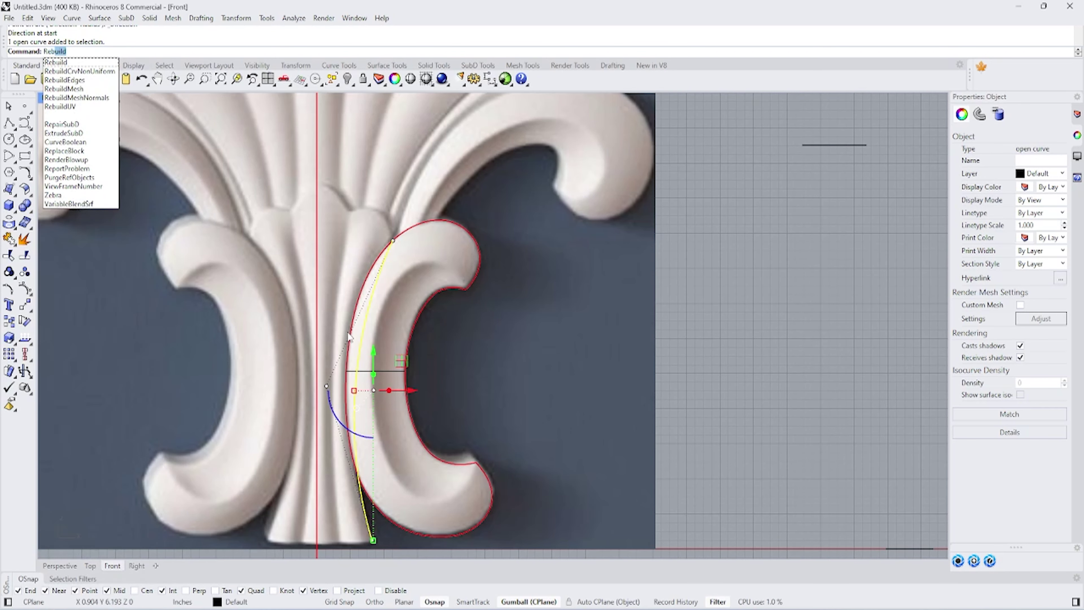
key("Return")
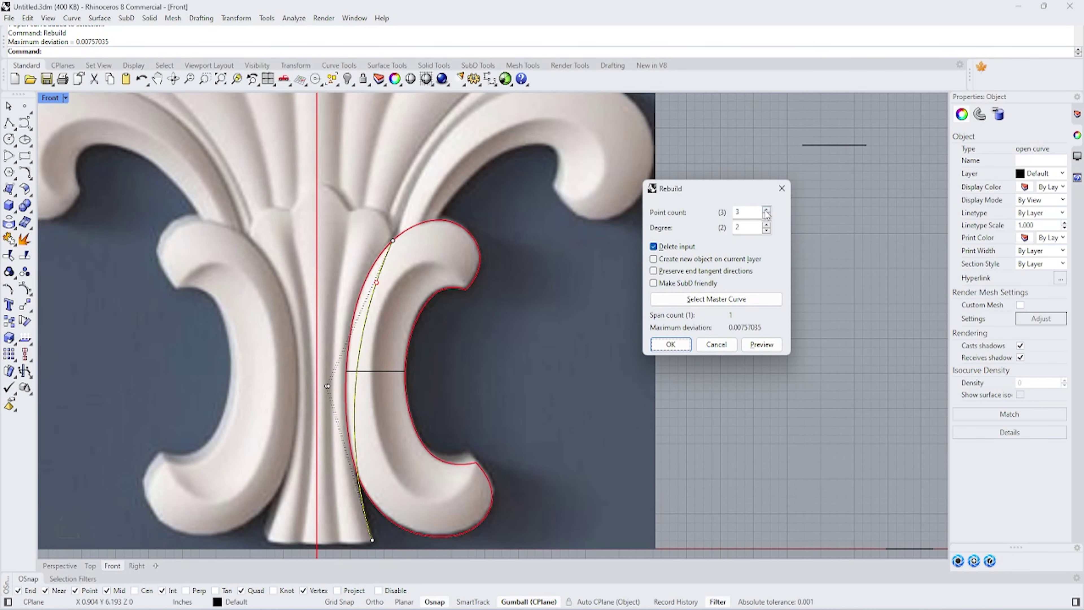
left_click(670, 345)
Step: Drag the arc's middle control point to hug the scroll's inner edge
left_click(370, 305)
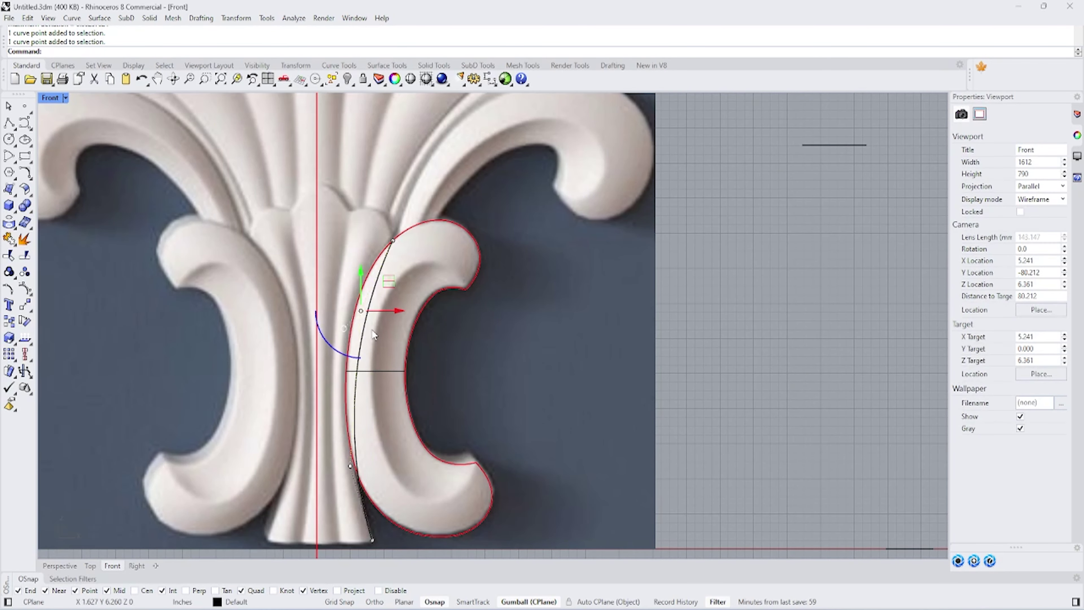
scroll(379, 281, "up", 3)
left_click_drag(374, 273, 354, 262)
scroll(353, 257, "down", 2)
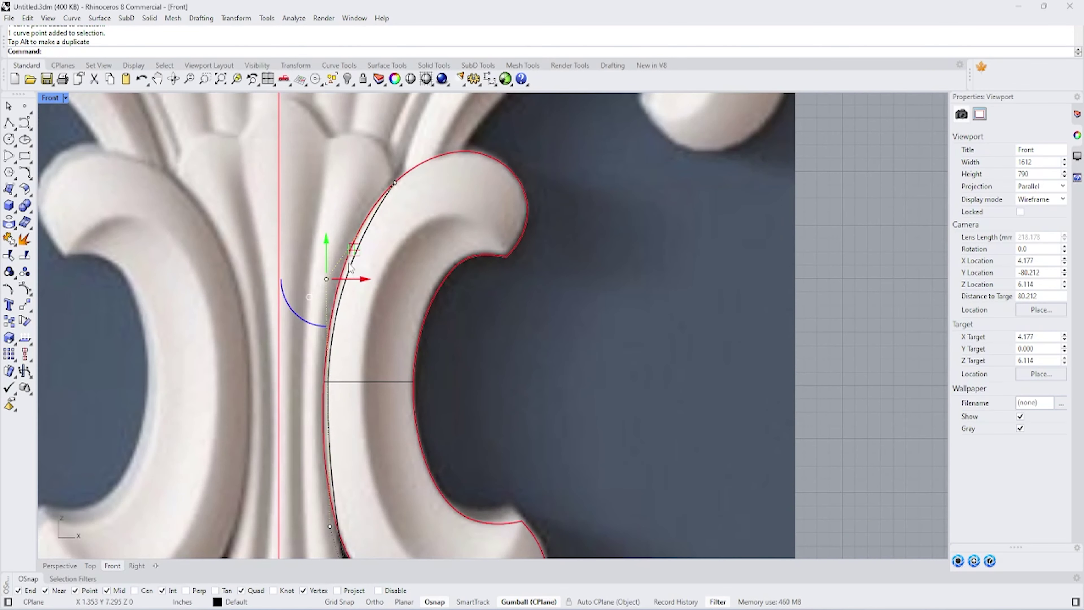
scroll(357, 259, "down", 1)
scroll(384, 258, "down", 1)
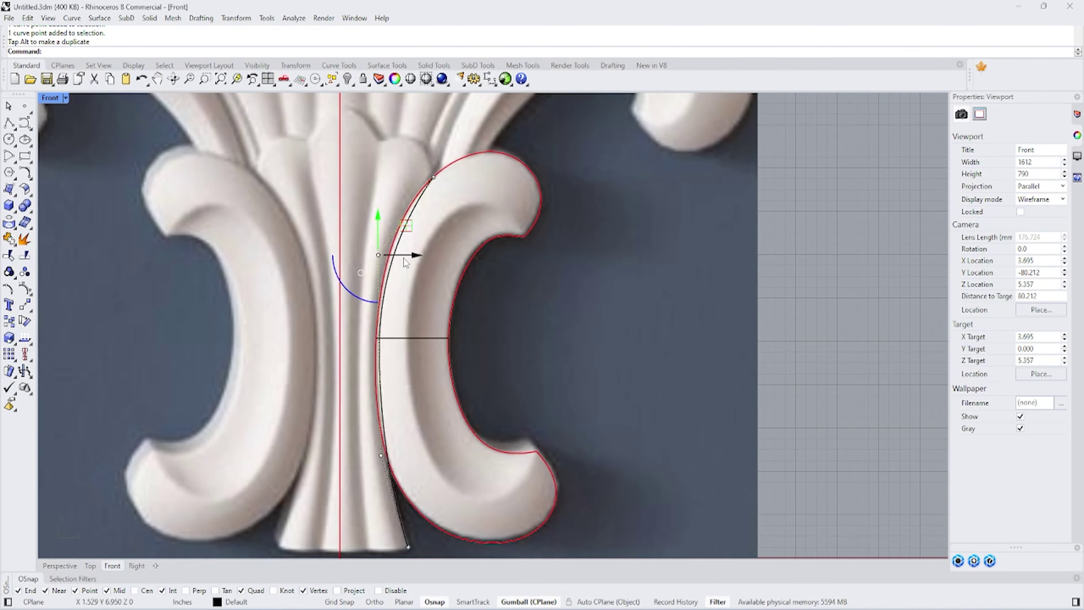
left_click(401, 382)
key("Escape")
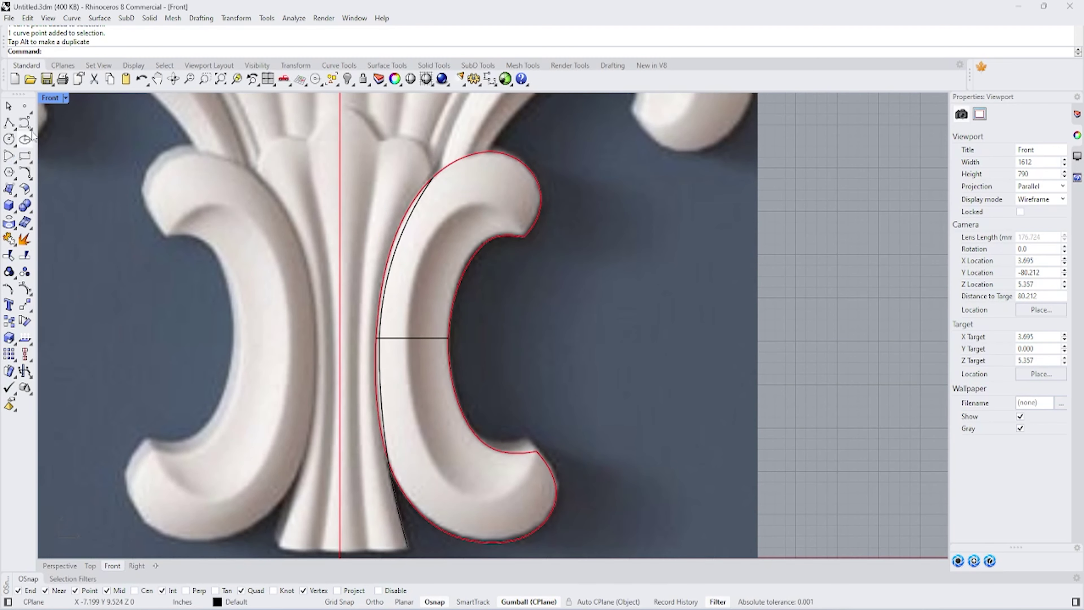
Step: Draw a three-point curve along the scroll outline near the stem
left_click(47, 149)
scroll(456, 176, "up", 3)
left_click(412, 183)
left_click(402, 145)
right_click_drag(381, 117, 386, 142)
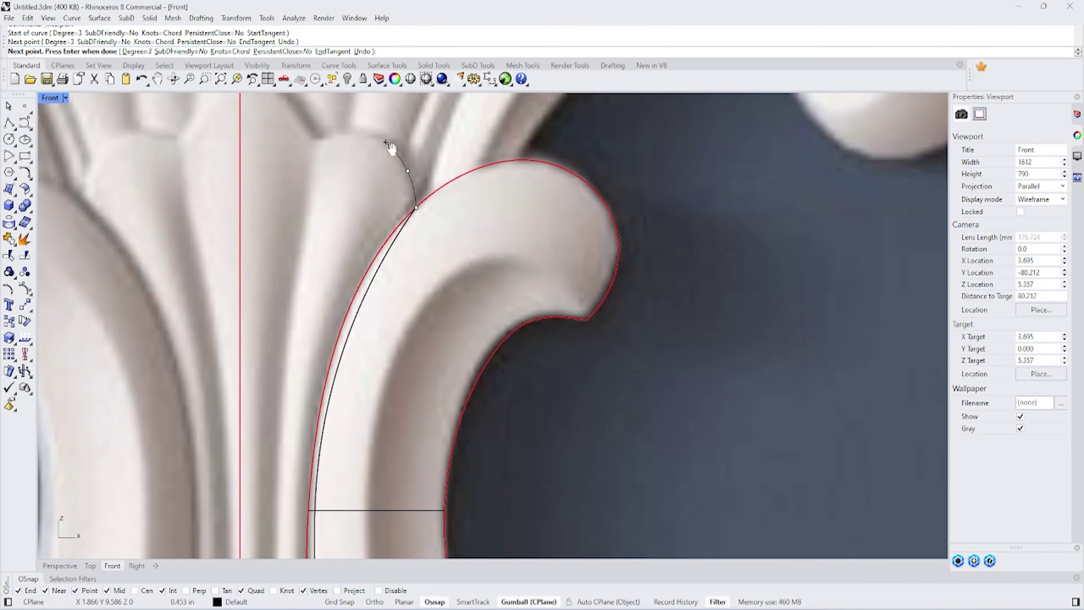
left_click(313, 139)
key("Return")
Step: Trim the new curve and the earlier arc against each other, removing the overlapping end
scroll(443, 259, "down", 2)
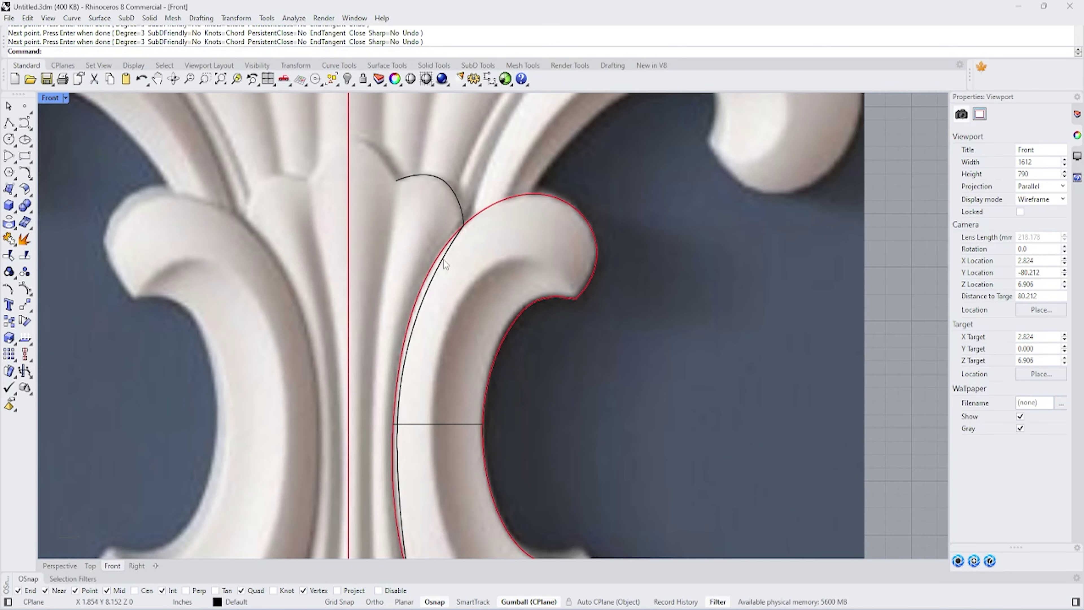
left_click(444, 259)
scroll(444, 259, "down", 2)
scroll(432, 418, "up", 2)
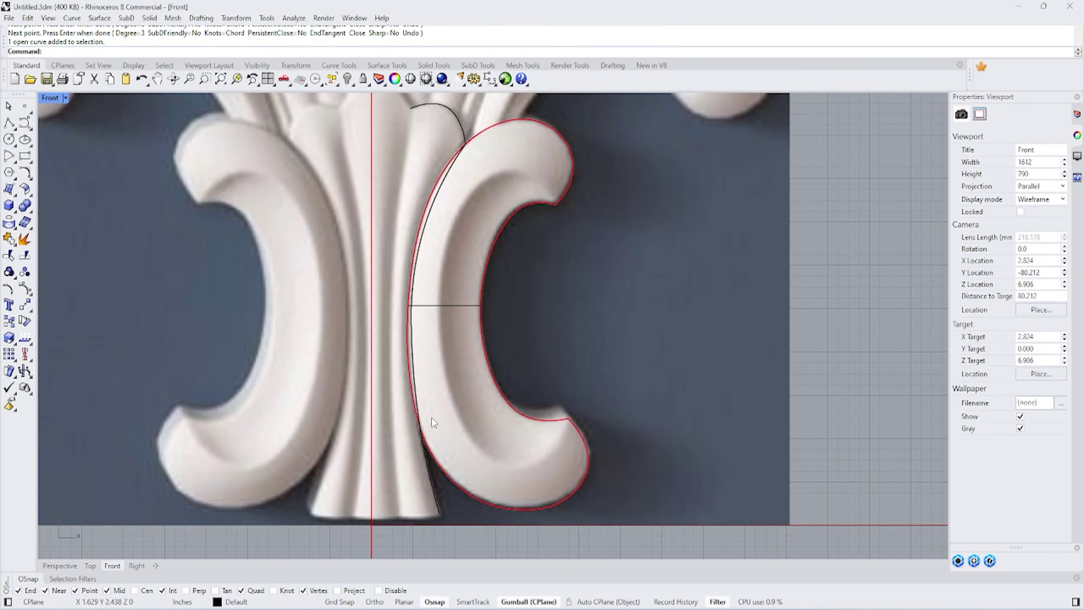
left_click_drag(431, 418, 399, 437)
left_click(8, 255)
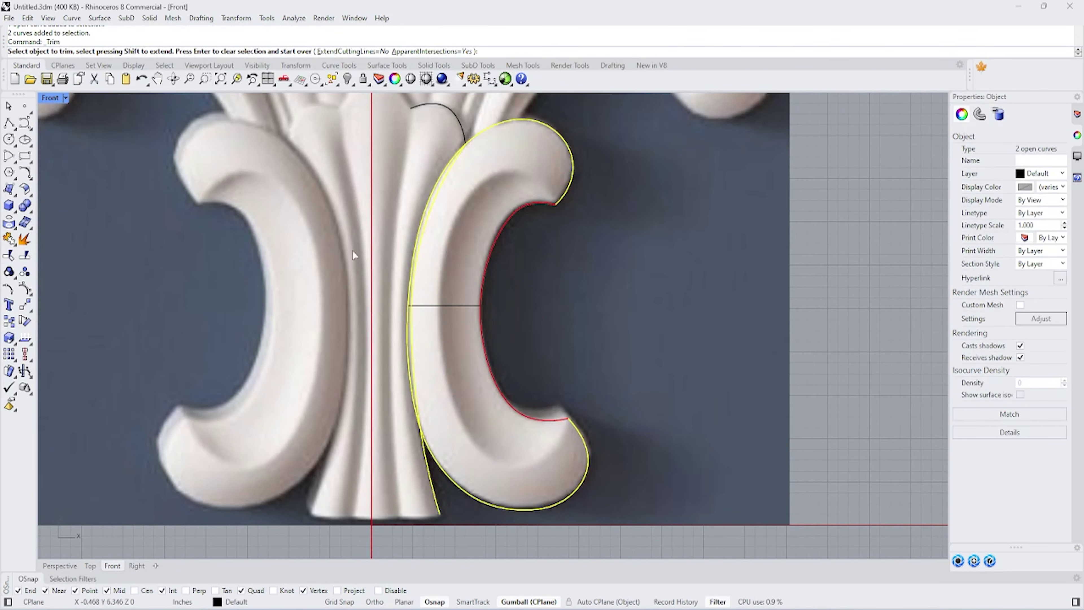
left_click(418, 276)
key("Return")
Step: Split the scroll outline with the new curve and inspect a resulting piece
left_click(431, 487)
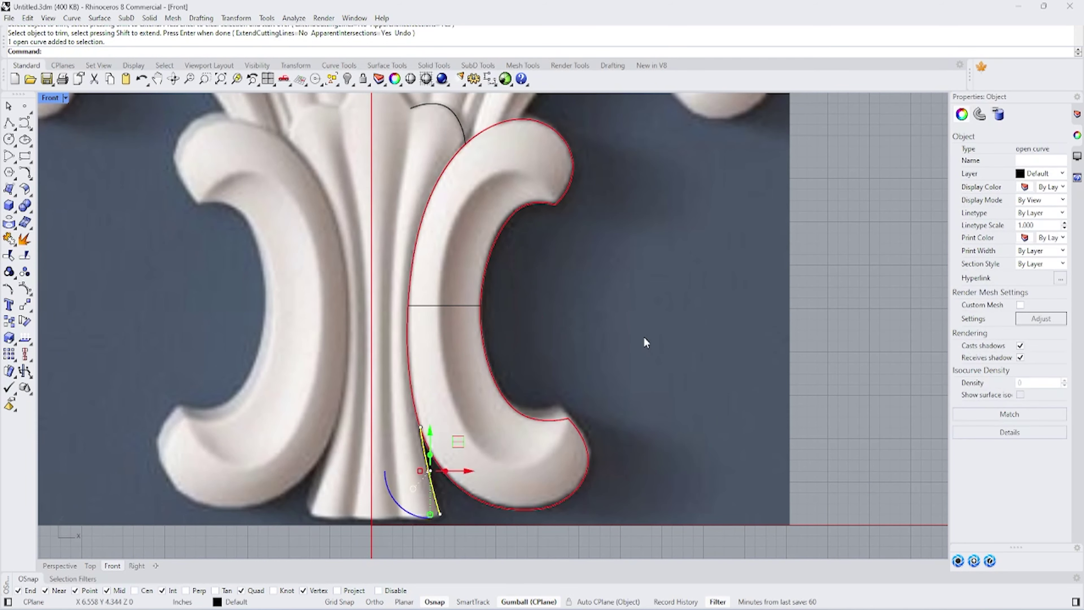
left_click(645, 342)
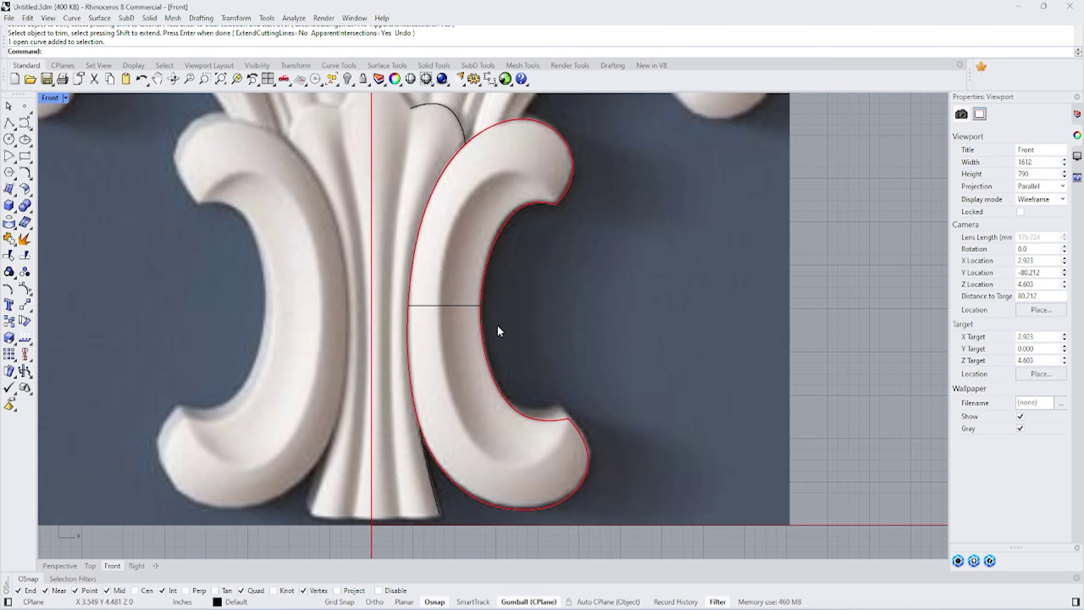
right_click_drag(498, 326, 498, 346)
left_click(24, 255)
left_click(423, 257)
key("Return")
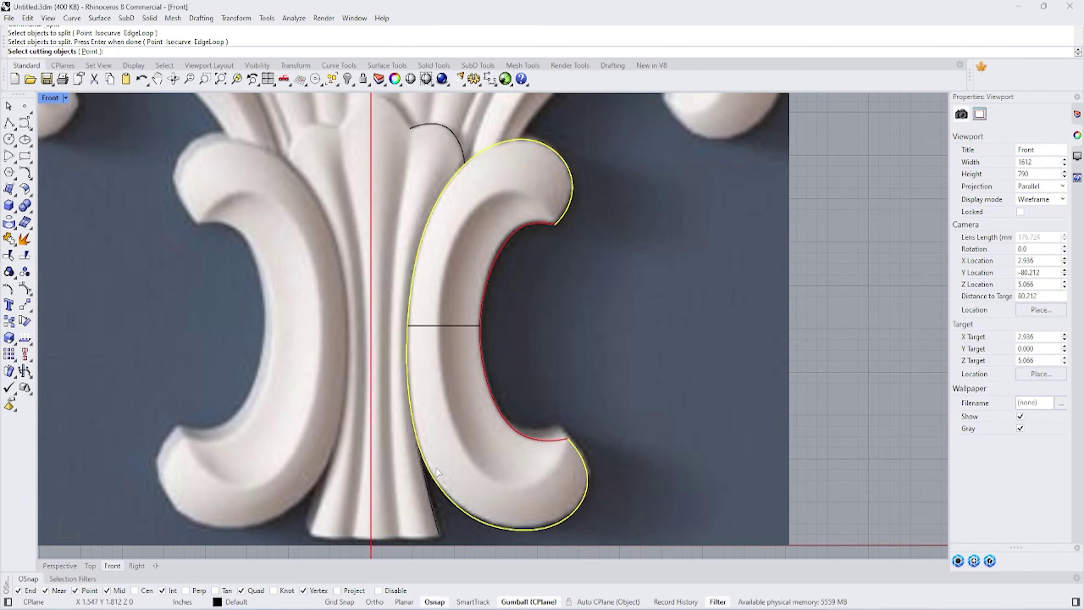
left_click(442, 326)
key("Return")
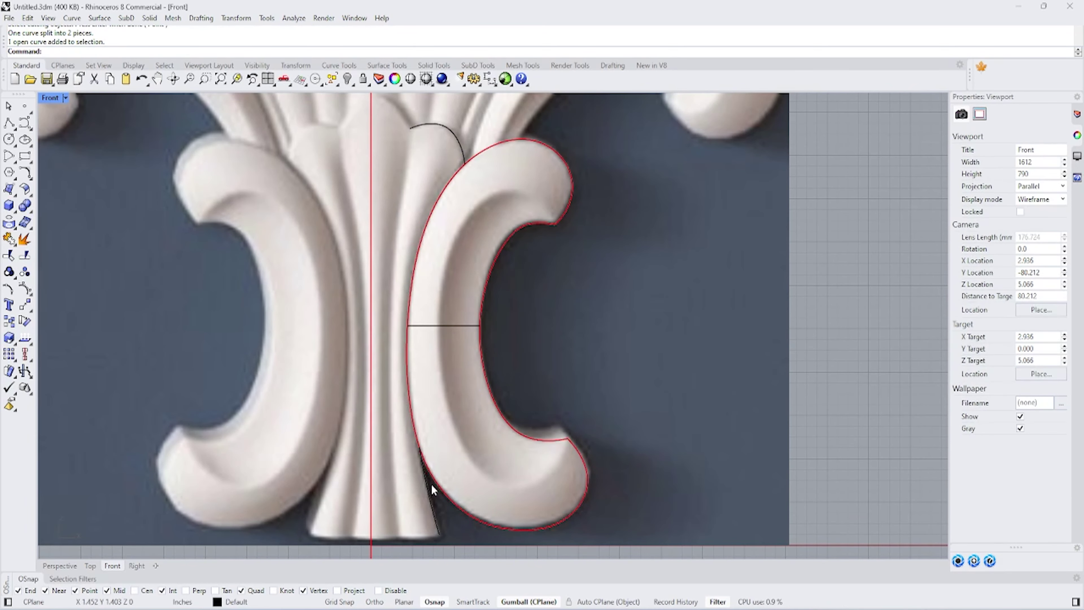
left_click(432, 483)
scroll(427, 479, "up", 5)
key("Escape")
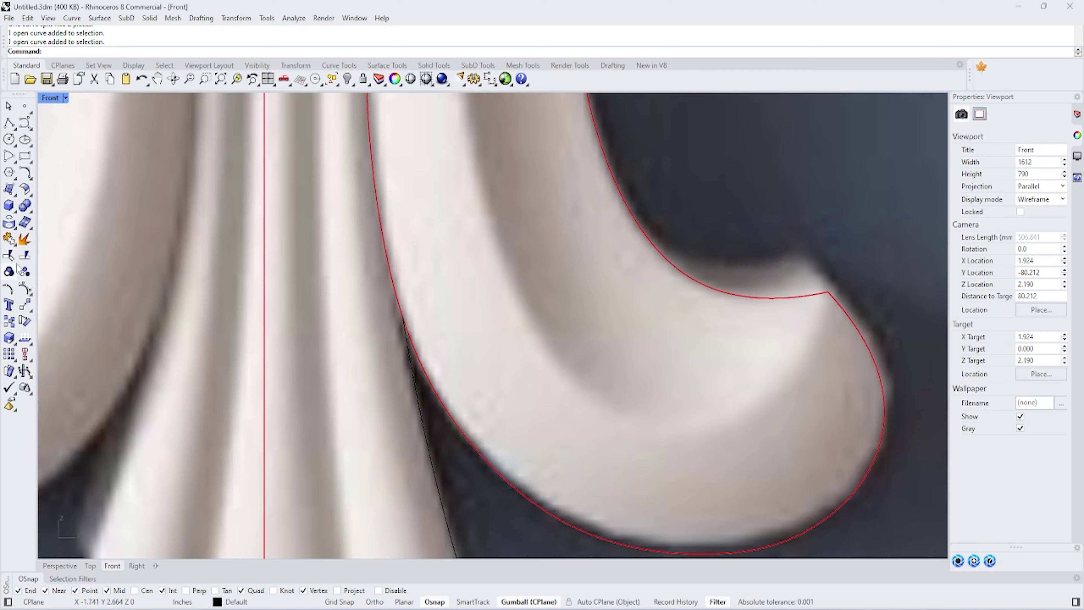
Step: Try splitting the scroll outline again using the short line as cutter
left_click(24, 256)
left_click(421, 380)
key("Return")
key("Return")
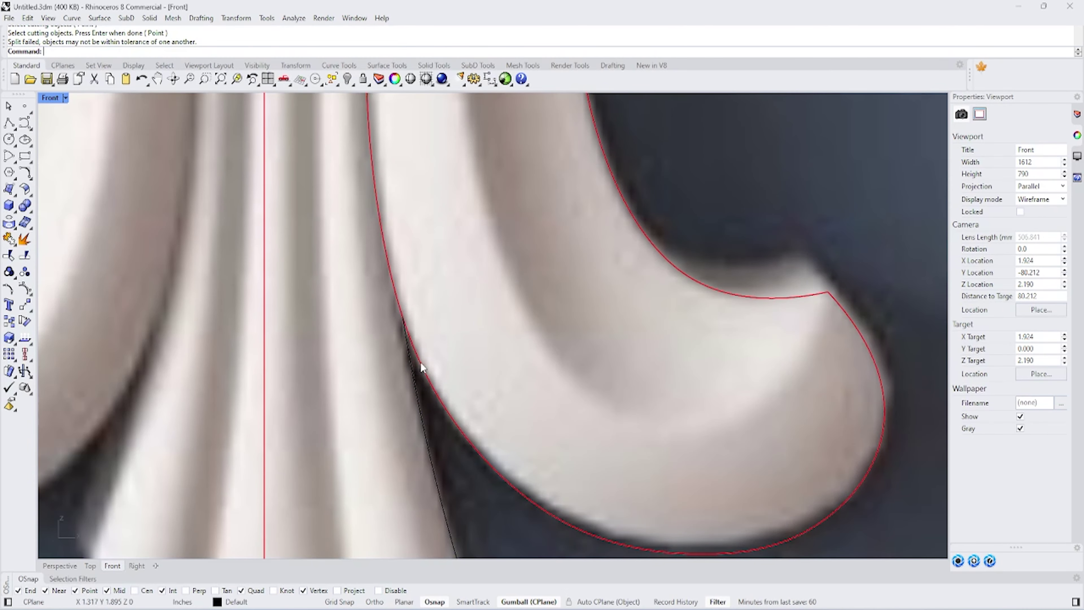
left_click(421, 362)
key("ctrl+F4")
scroll(423, 344, "up", 3)
Step: Cancel the failed split and inspect the short line in the Right view, restoring four viewports
scroll(272, 397, "up", 3)
key("Escape")
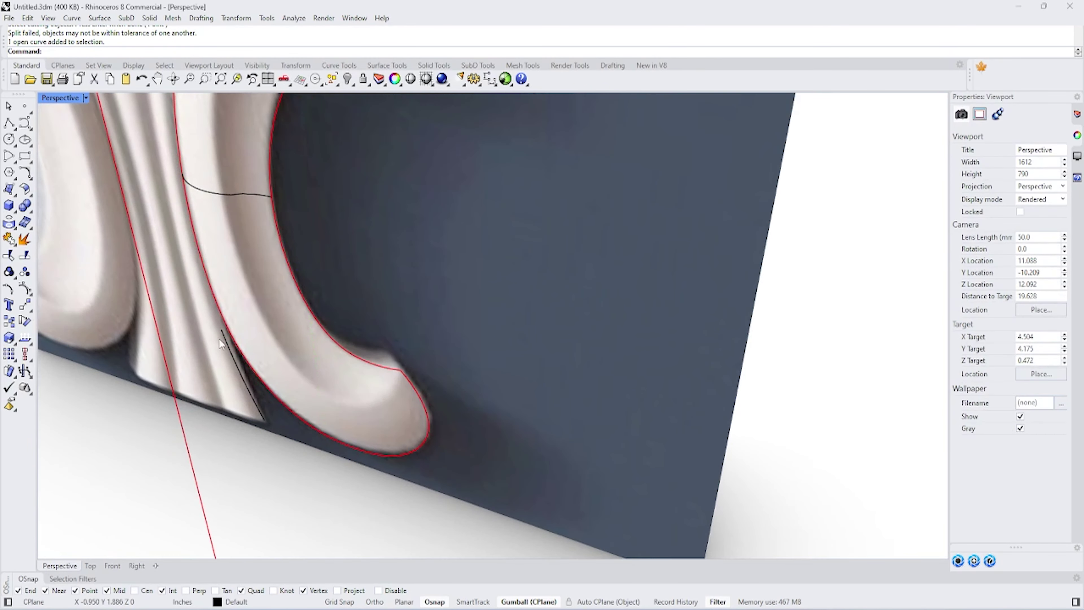
scroll(218, 339, "up", 3)
left_click(222, 340)
left_click(143, 565)
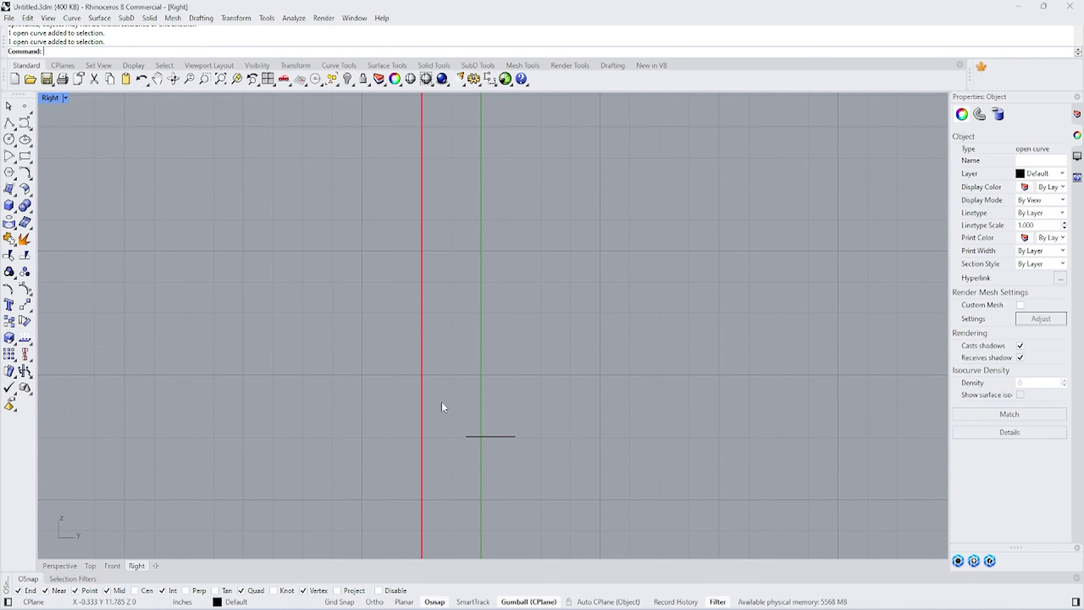
scroll(442, 402, "up", 3)
scroll(472, 354, "up", 2)
scroll(472, 354, "down", 1)
left_click(443, 301)
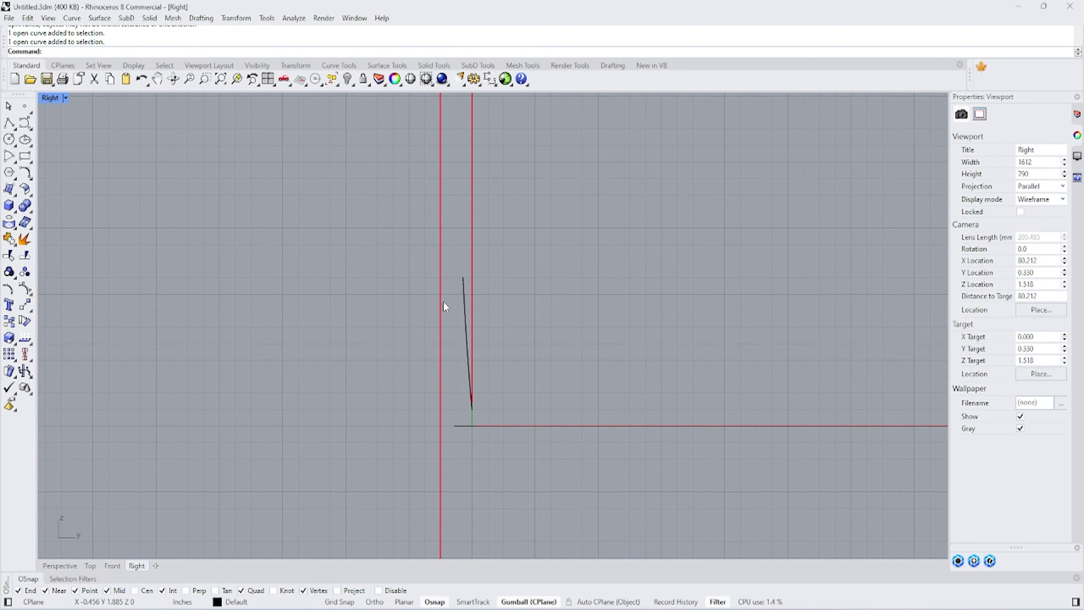
key("ctrl+m")
scroll(583, 193, "down", 5)
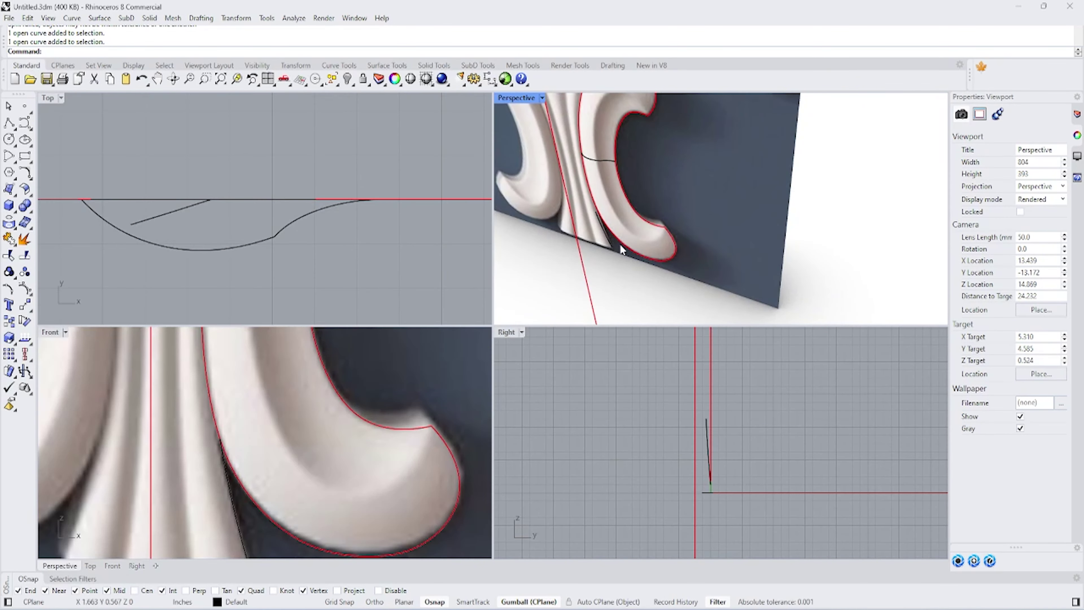
Step: Select the short line and its top point in the Right viewport
left_click(623, 244)
scroll(322, 282, "down", 3)
scroll(722, 432, "up", 2)
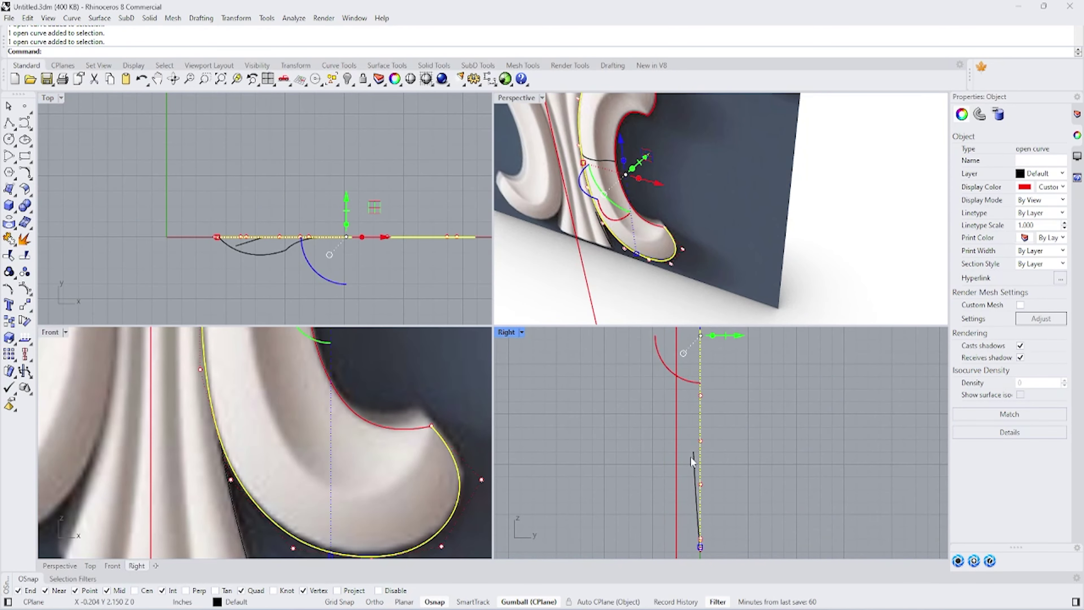
left_click(690, 483)
scroll(627, 239, "up", 4)
scroll(680, 445, "up", 2)
left_click(682, 444)
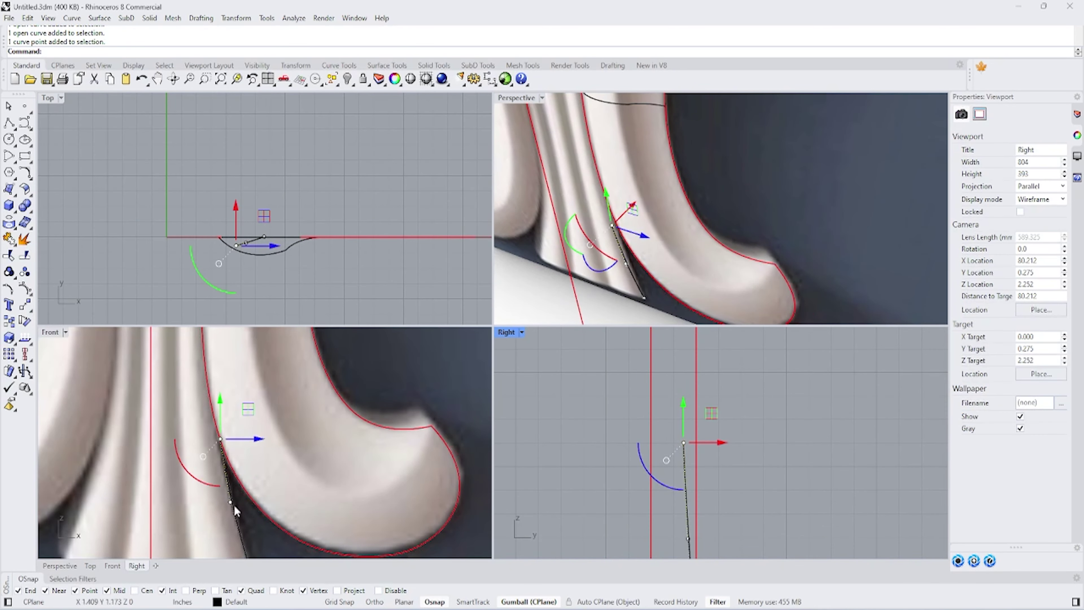
Step: Move the short line's top point to a new position in two Move operations
left_click(26, 305)
scroll(710, 418, "up", 2)
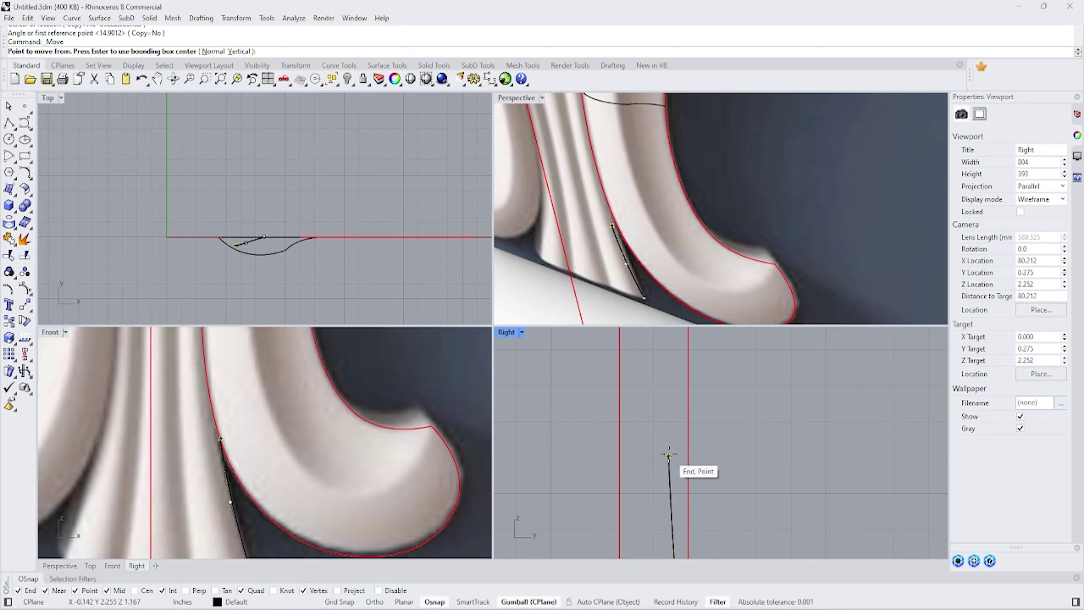
left_click(683, 471)
scroll(629, 429, "up", 4)
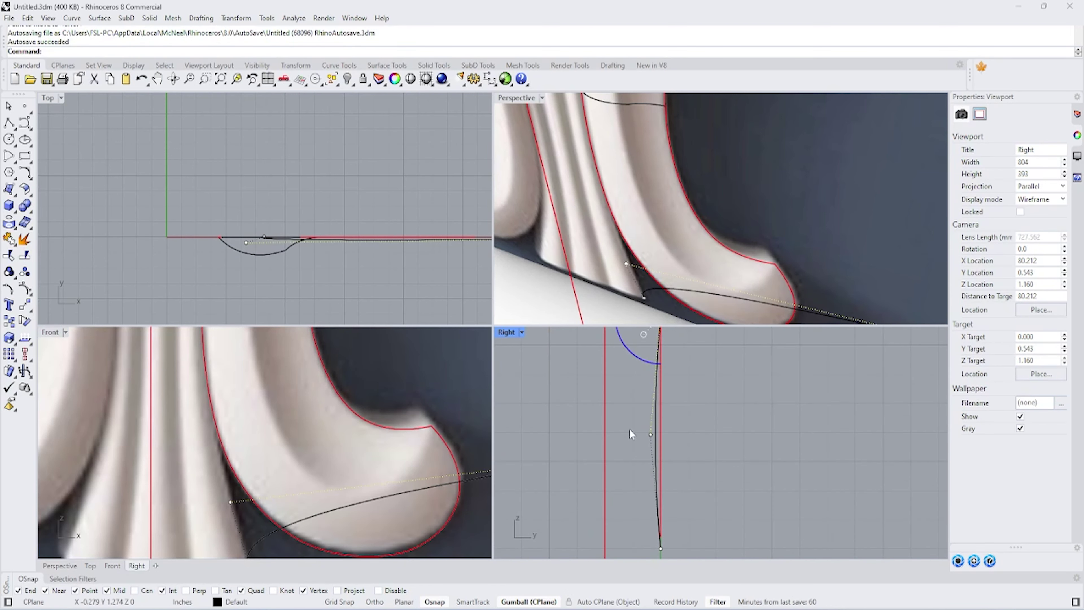
key("Return")
left_click(653, 443)
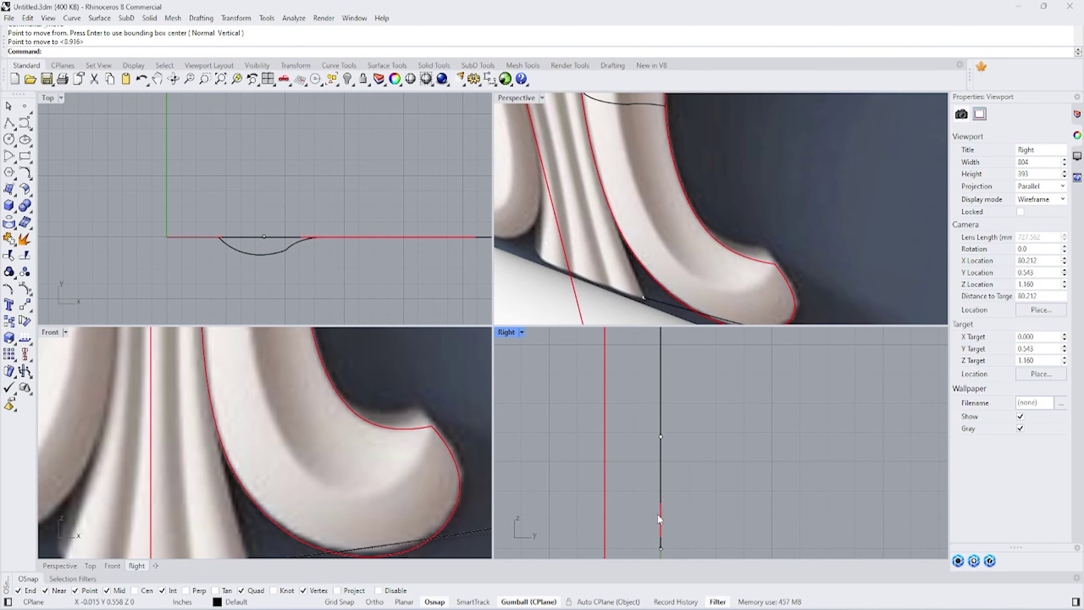
scroll(657, 514, "up", 5)
scroll(669, 314, "down", 5)
scroll(755, 249, "up", 2)
Step: Delete the short line and maximize the Front viewport
left_click(791, 256)
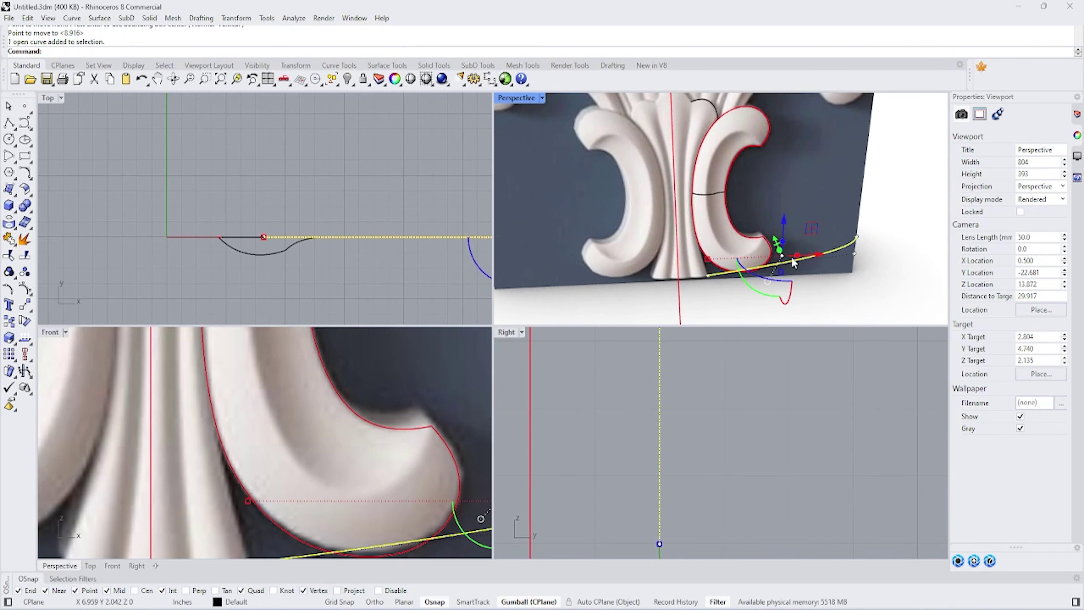
key("Delete")
scroll(710, 280, "down", 2)
double_click(50, 332)
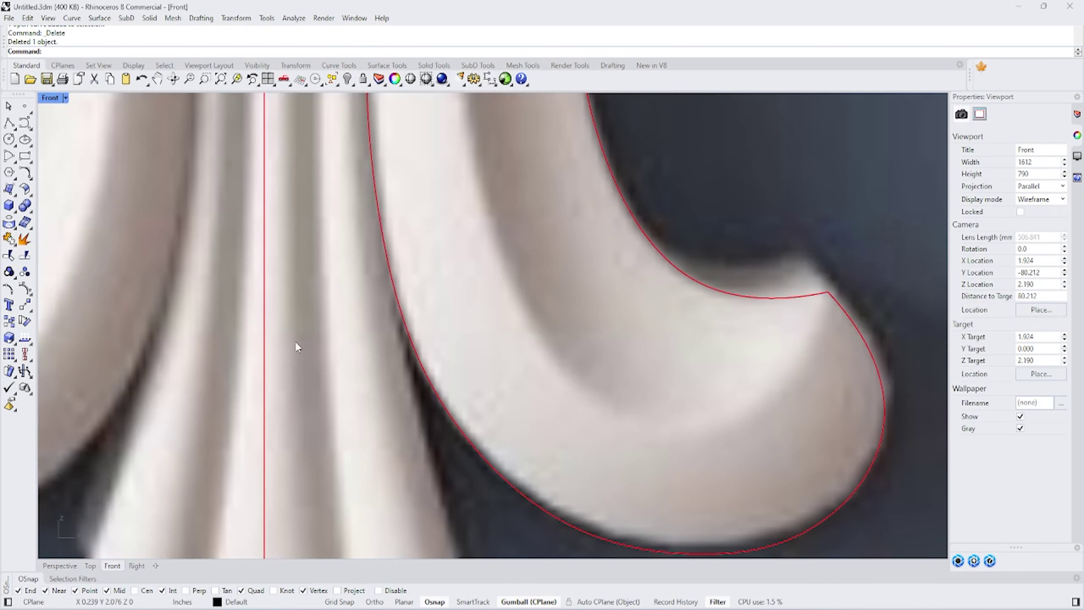
scroll(342, 320, "down", 5)
Step: Draw a three-point arc from the stem base to the outline's midpoint along the stem edge
scroll(388, 427, "up", 1)
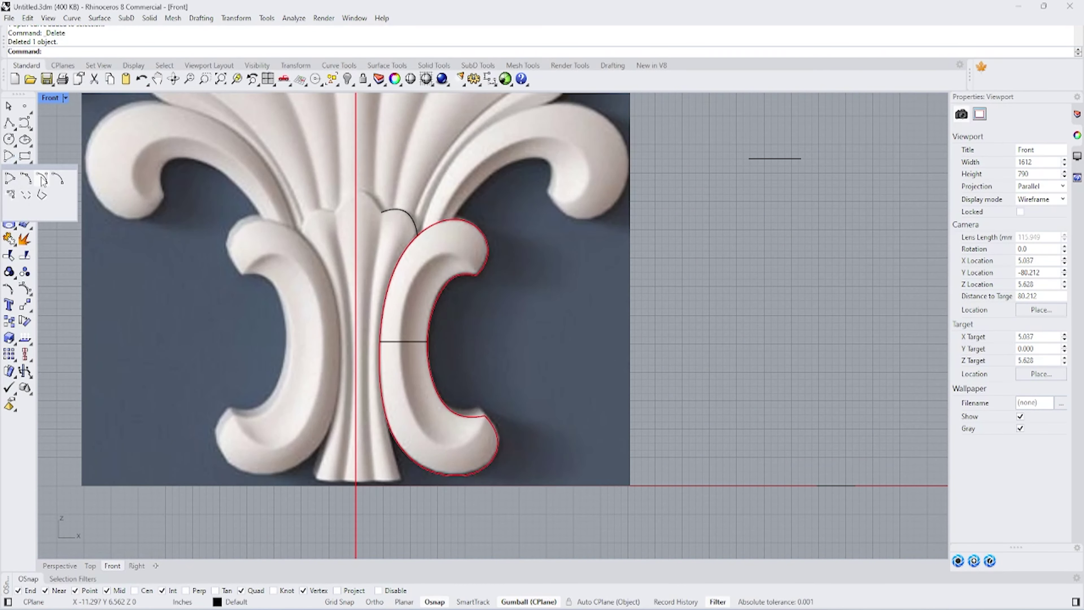
left_click(25, 173)
scroll(410, 457, "up", 3)
left_click(400, 440)
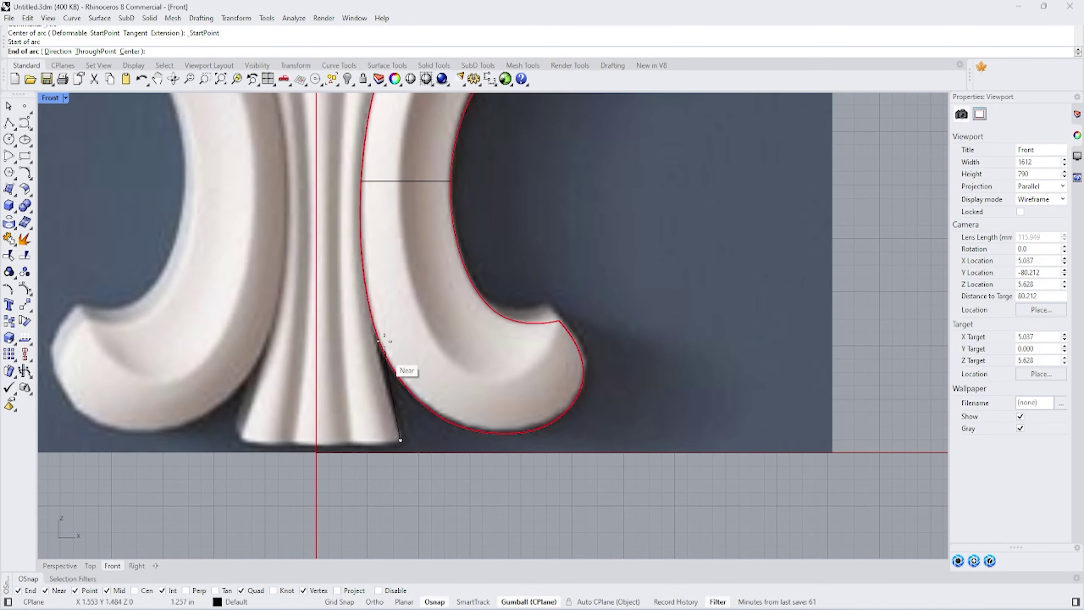
left_click(374, 325)
left_click(366, 391)
scroll(366, 390, "down", 3)
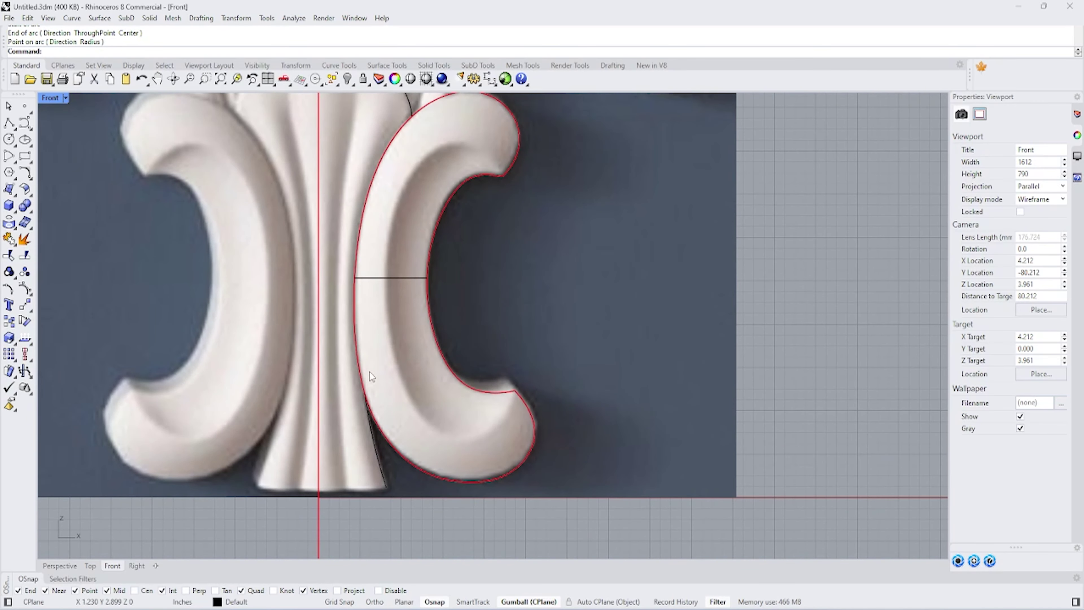
Step: Split the scroll outline into two pieces using the new arc as cutter
left_click(369, 372)
left_click(673, 334)
left_click(25, 255)
left_click(363, 383)
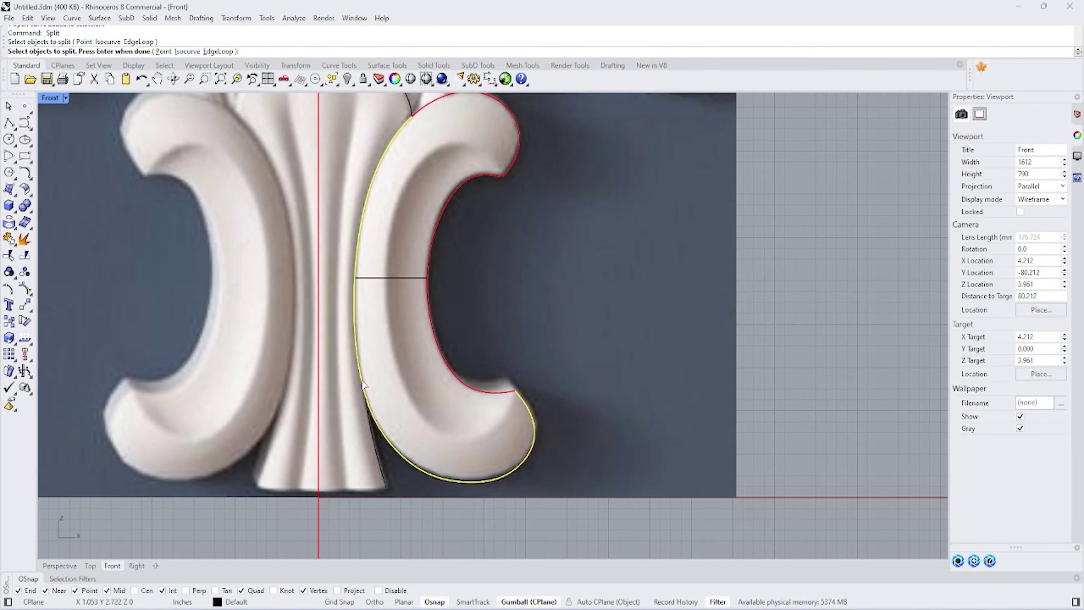
key("Return")
left_click(374, 424)
key("Return")
scroll(380, 402, "up", 3)
scroll(377, 393, "down", 5)
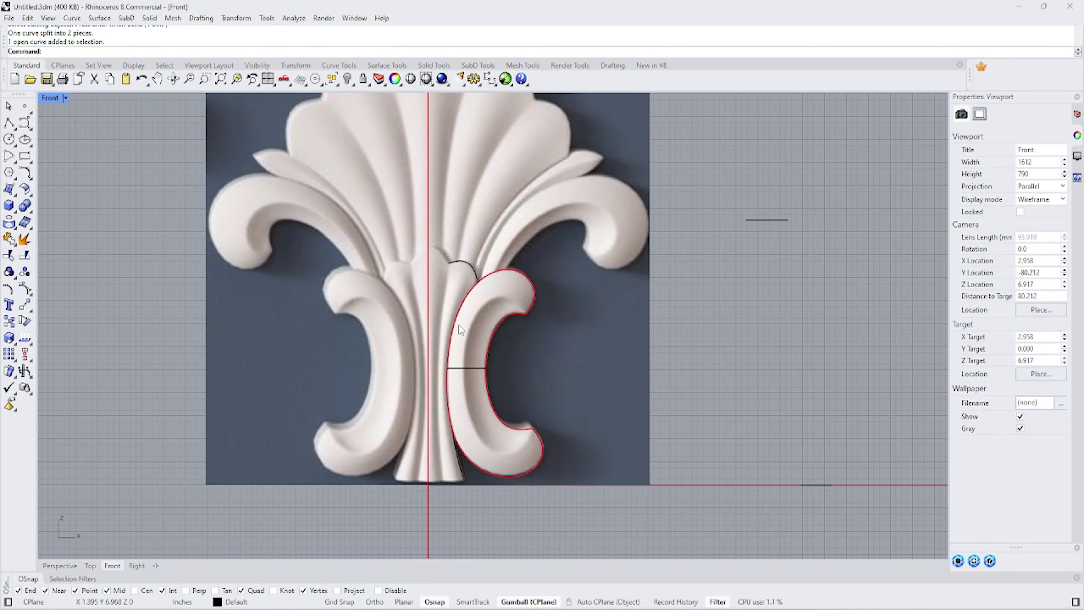
scroll(460, 325, "up", 2)
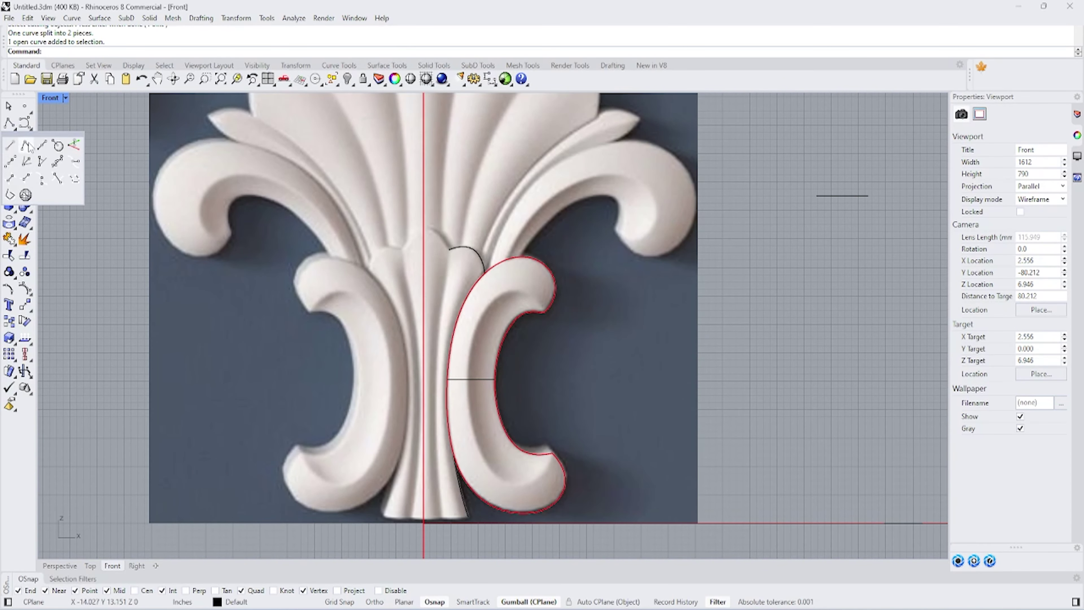
Step: Draw an arc capping the central petal's top, then cancel a started Revolve command
left_click(42, 175)
scroll(470, 245, "up", 3)
left_click(457, 228)
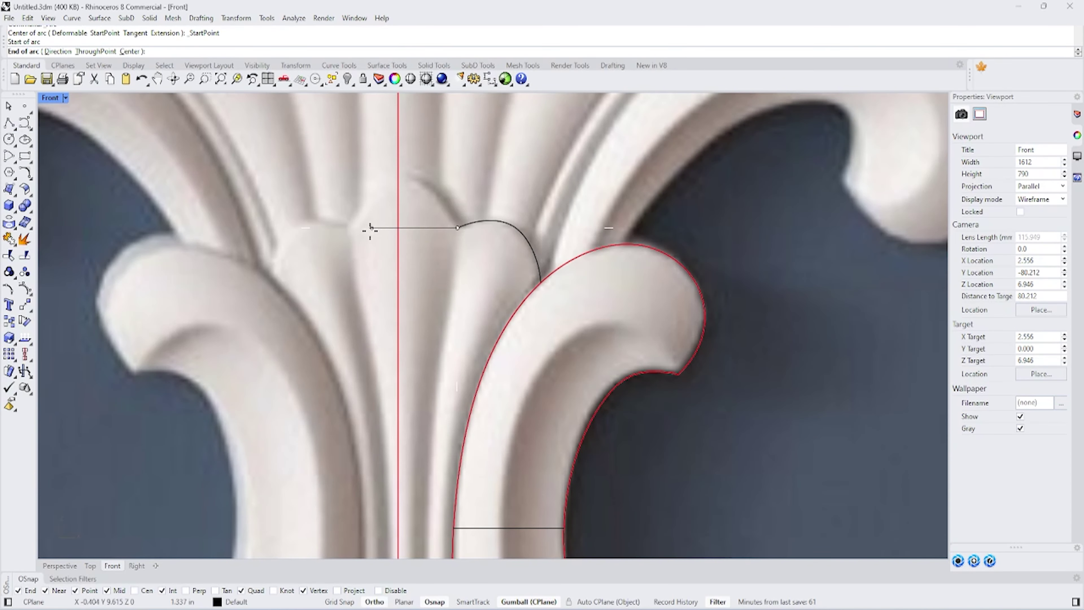
left_click(348, 227)
left_click(385, 179)
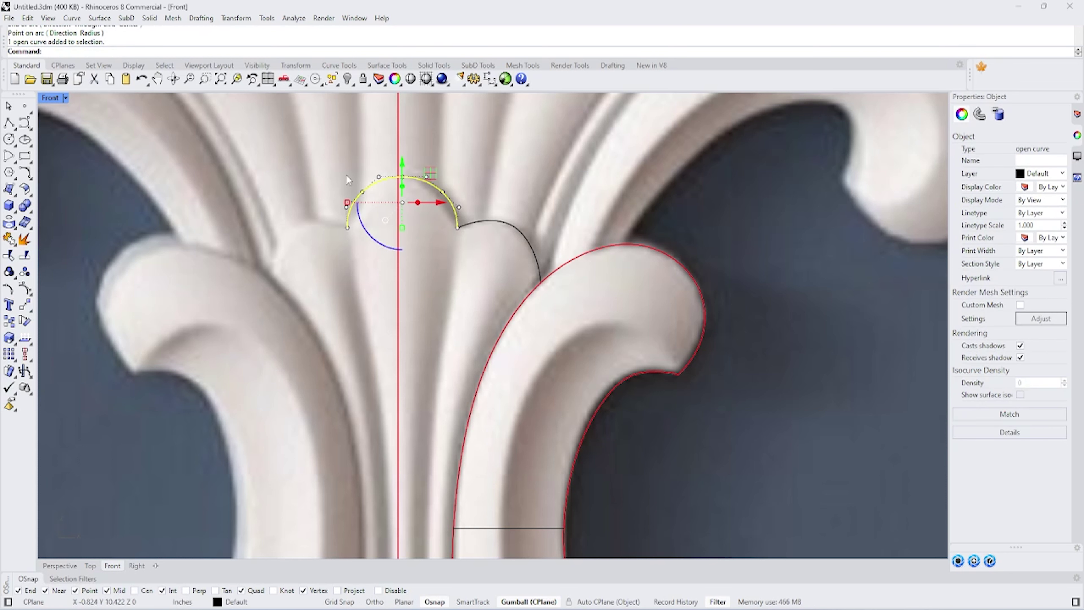
type("Rvolve")
key("Return")
key("Escape")
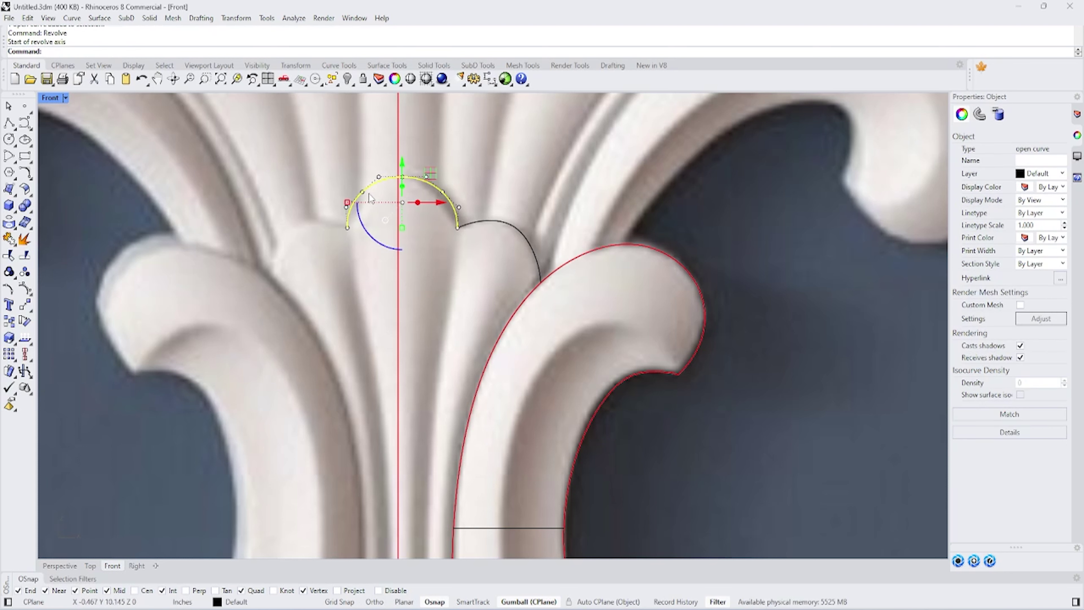
Step: Rebuild the crown arc with fewer points and widen it by scaling its control points
key("Return")
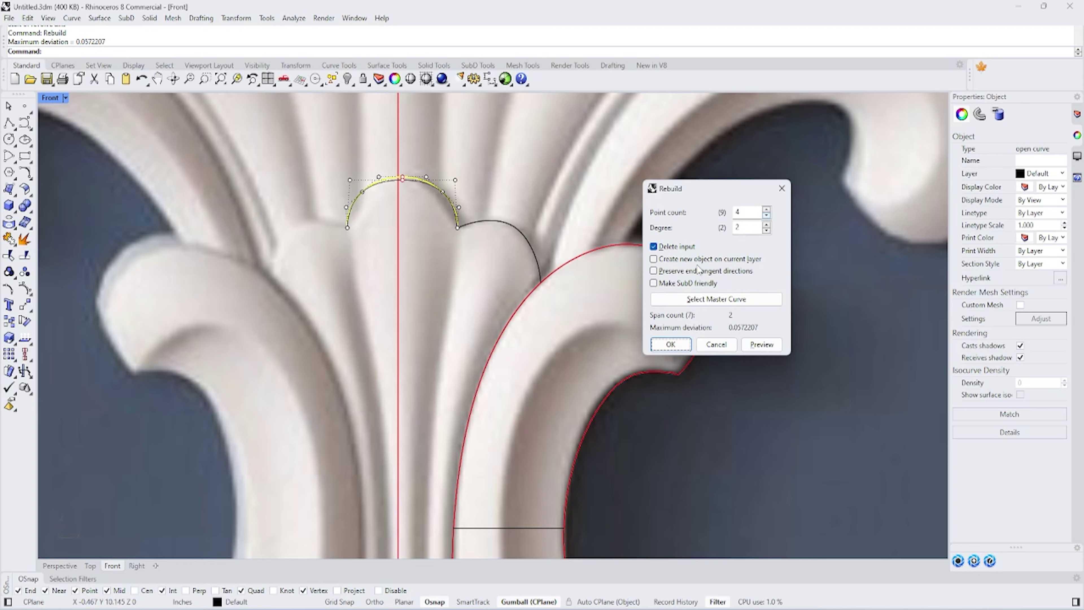
left_click(671, 347)
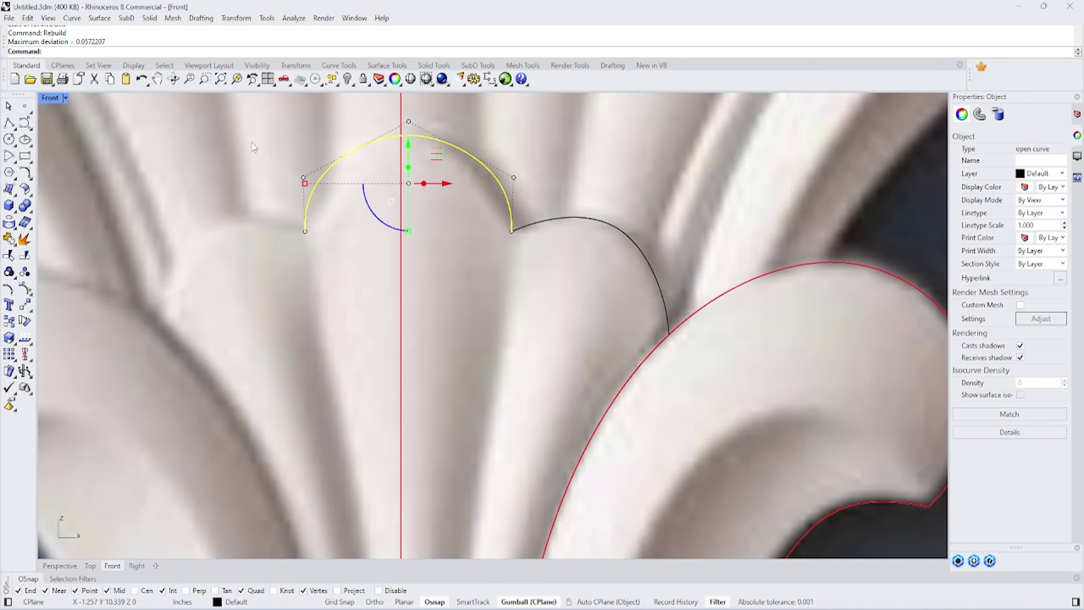
left_click(302, 178)
left_click(513, 177, "shift")
mouse_move(257, 205)
left_mouse_down()
mouse_move(341, 204)
mouse_move(329, 188)
left_mouse_up()
Step: Select the reshaped arc and the adjacent right curve, undoing two accidental edits
scroll(335, 174, "down", 3)
scroll(384, 201, "down", 3)
scroll(414, 209, "down", 2)
left_click(420, 222)
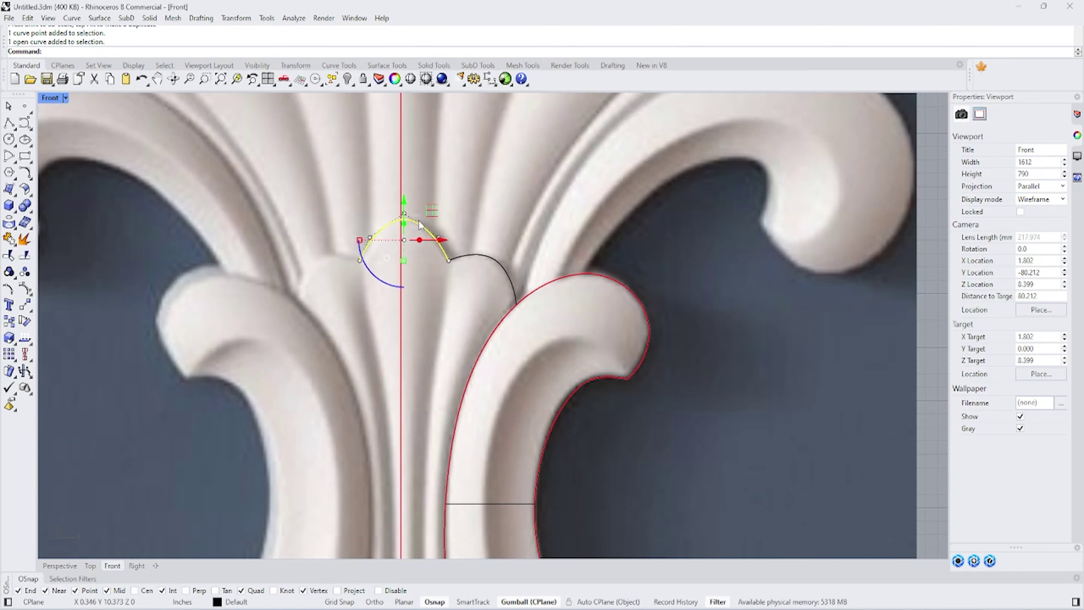
scroll(420, 222, "up", 4)
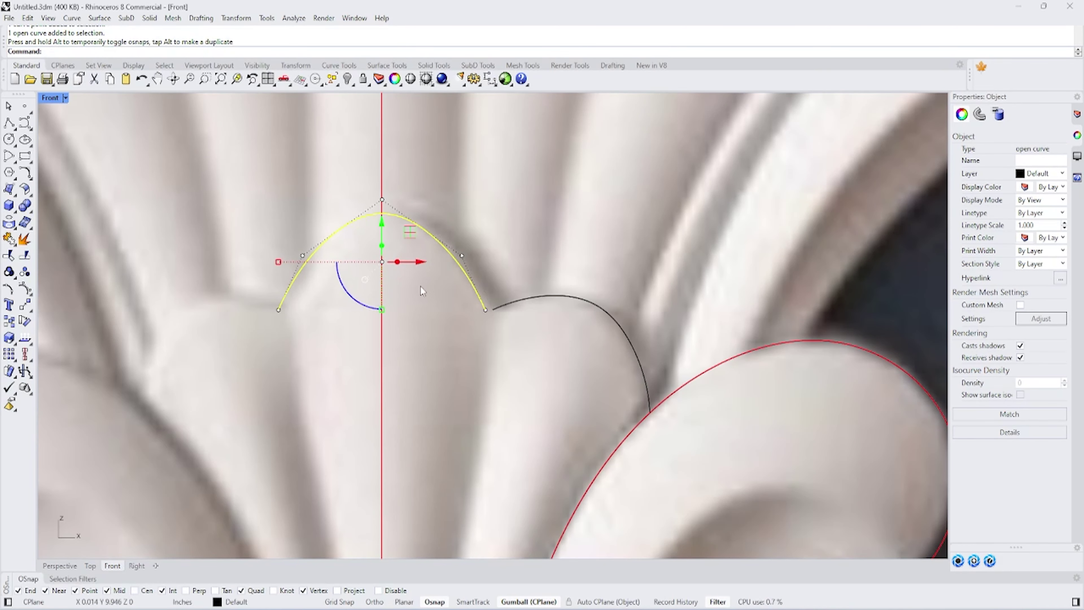
left_click(496, 310)
scroll(495, 301, "up", 5)
key("ctrl+z")
left_click(497, 310)
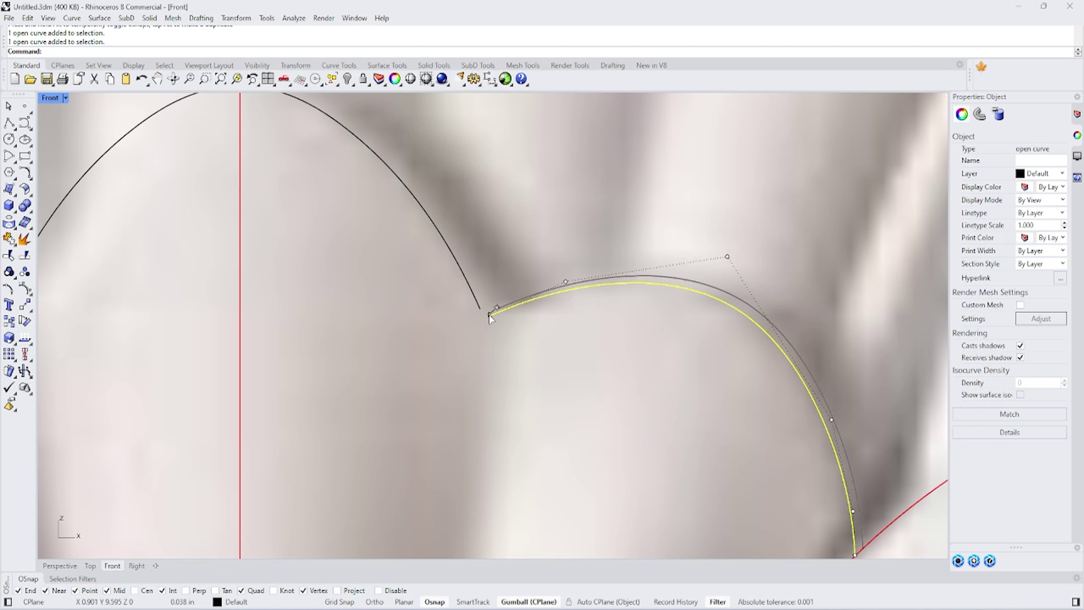
key("ctrl+z")
Step: Move the right curve's left end point onto the arc's end and reshape it along the petal
left_click(497, 309)
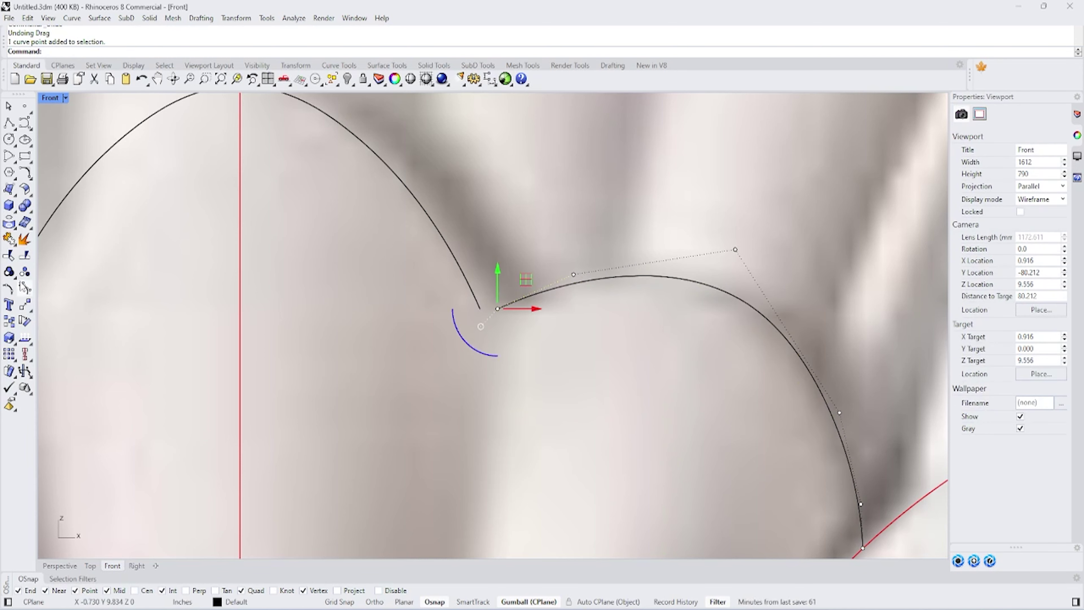
left_click(24, 287)
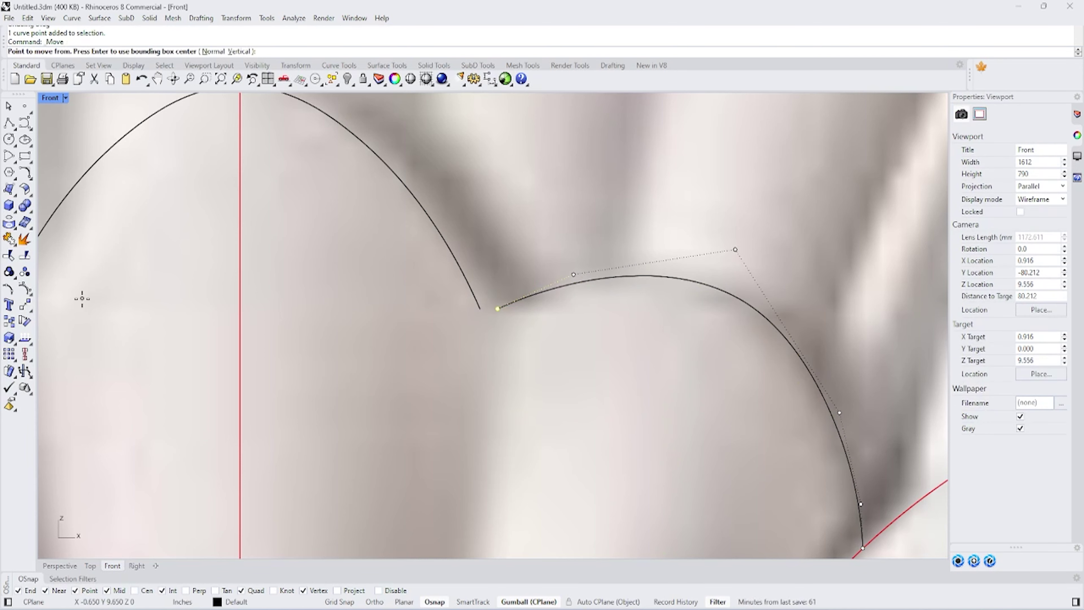
left_click(497, 309)
left_click(481, 308)
scroll(564, 282, "down", 6)
scroll(605, 290, "up", 3)
left_click(596, 272)
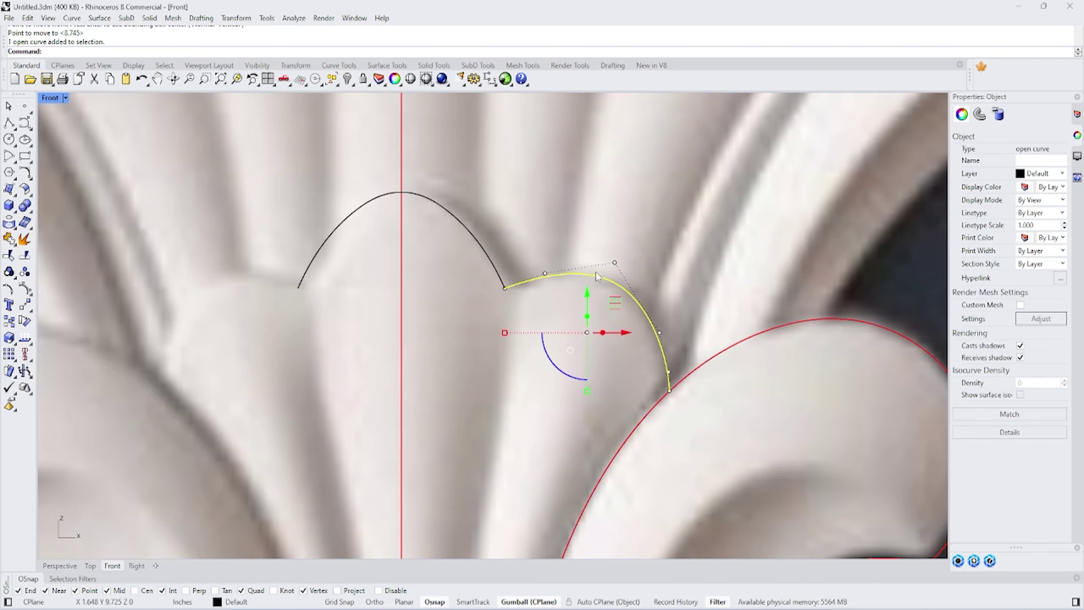
left_click_drag(597, 272, 604, 268)
Step: Box-select curve points and the inner piece of the scroll outline, then deselect
left_click_drag(518, 255, 570, 298)
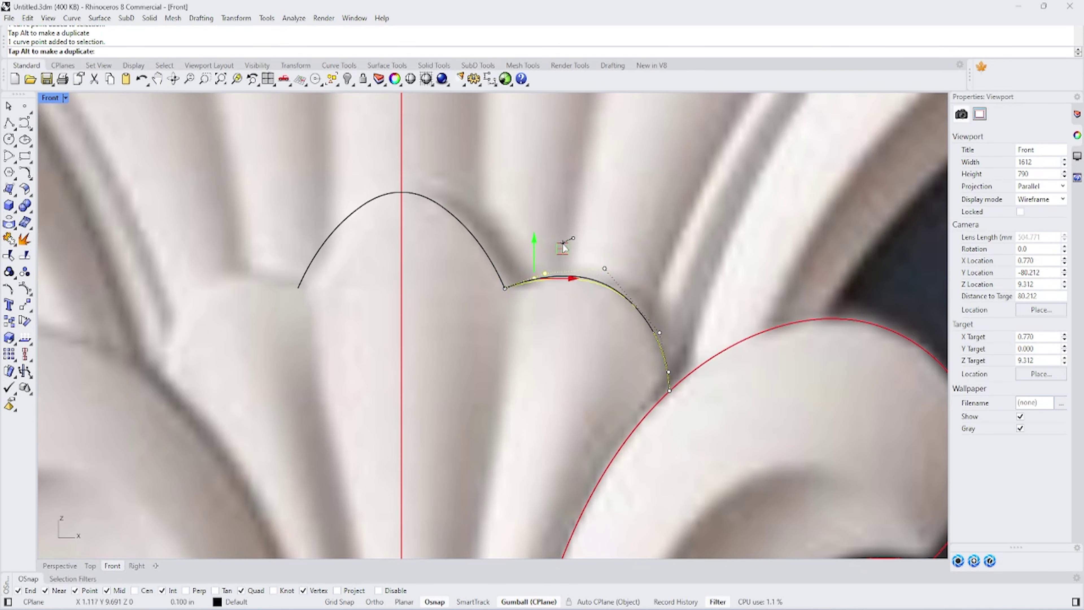
scroll(611, 344, "down", 3)
scroll(642, 321, "down", 2)
left_click(631, 327)
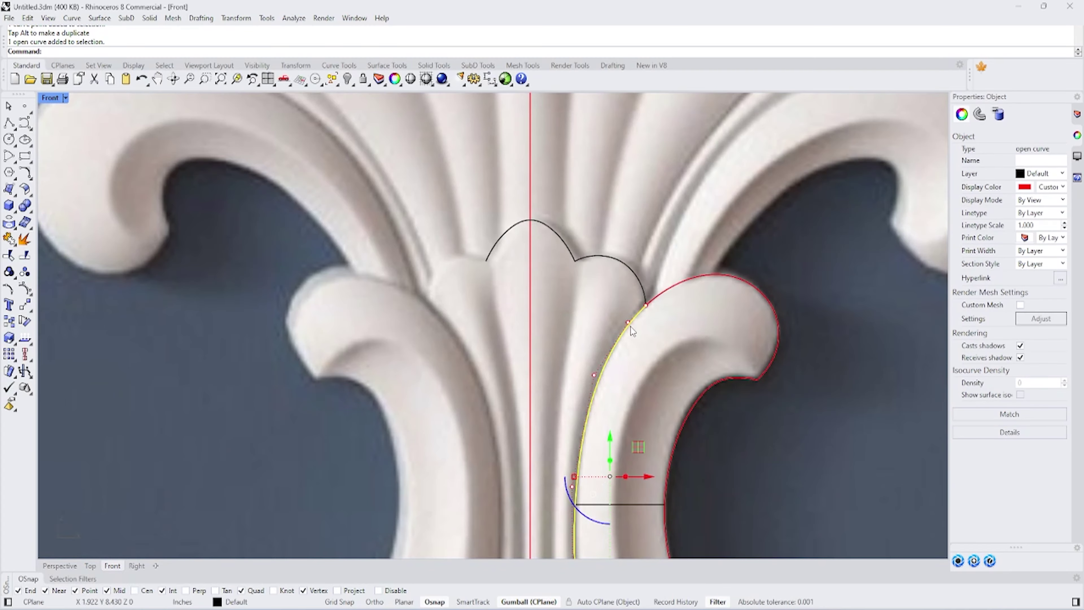
scroll(630, 326, "down", 3)
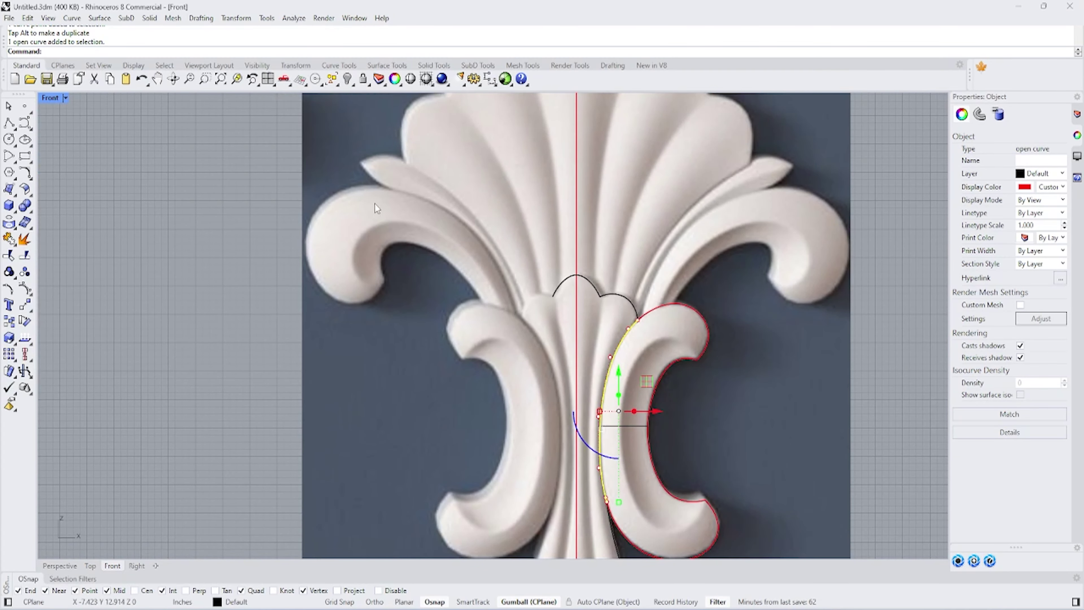
scroll(375, 208, "down", 2)
scroll(706, 265, "up", 2)
left_click(706, 265)
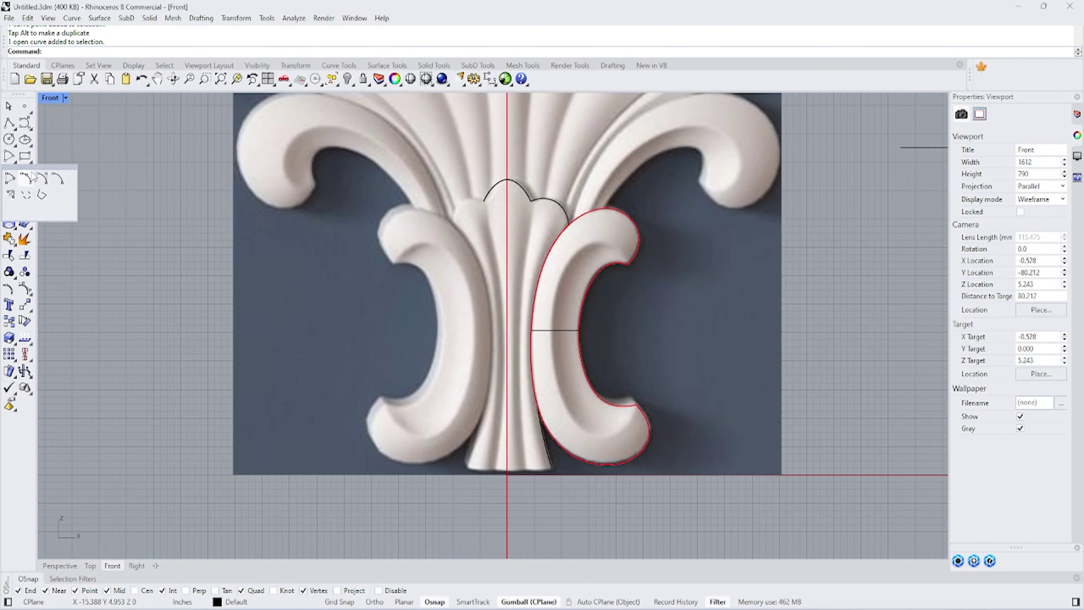
Step: Select the left and right crown arcs together
left_click(25, 173)
scroll(508, 222, "up", 2)
scroll(574, 186, "up", 3)
scroll(548, 183, "up", 2)
key("Escape")
left_click(537, 149)
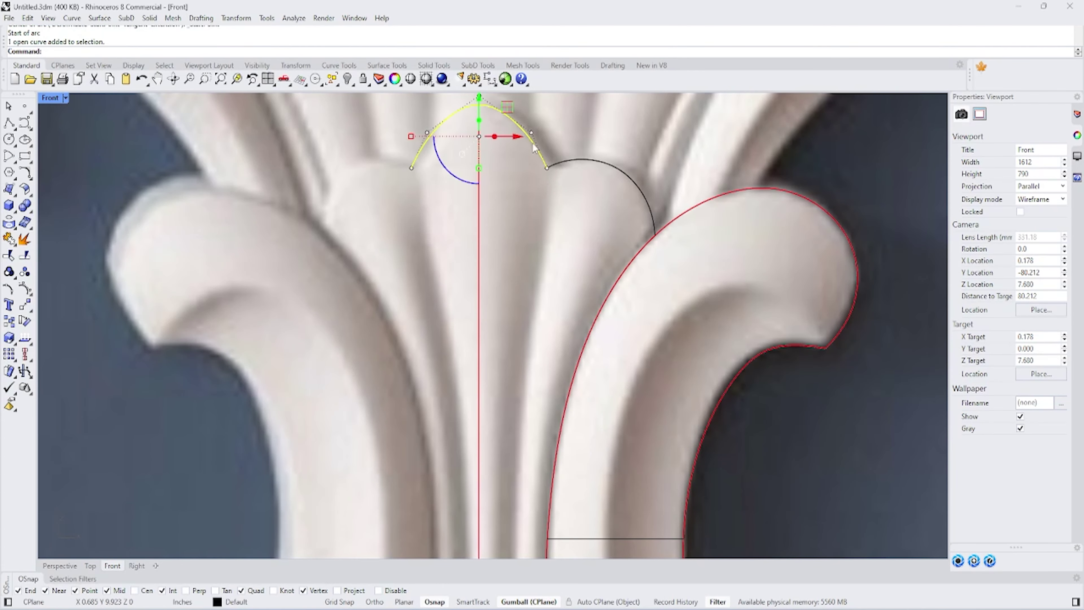
scroll(542, 147, "up", 3)
left_click(566, 175)
scroll(518, 210, "down", 3)
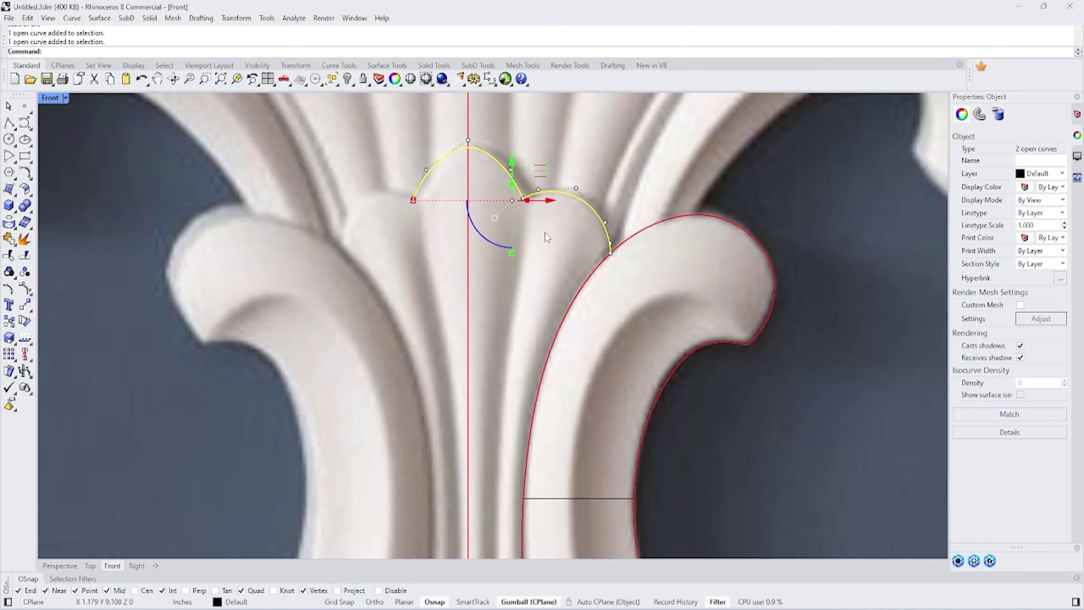
scroll(522, 206, "down", 2)
Step: Show control points of both crown arcs and select the vertical centre line
key("F10")
scroll(522, 206, "up", 4)
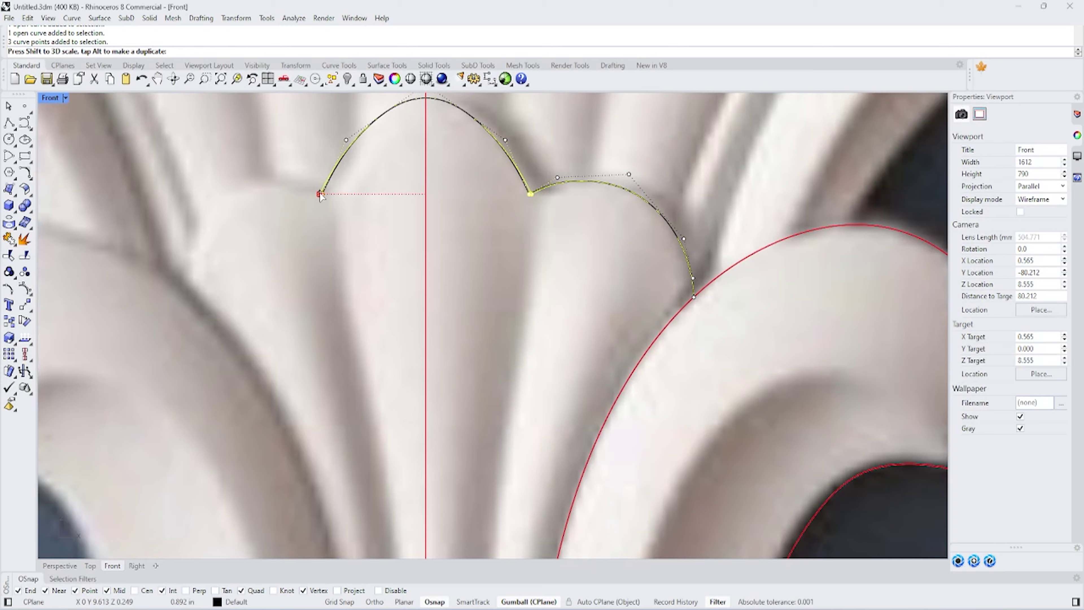
scroll(554, 219, "down", 3)
left_click(469, 188)
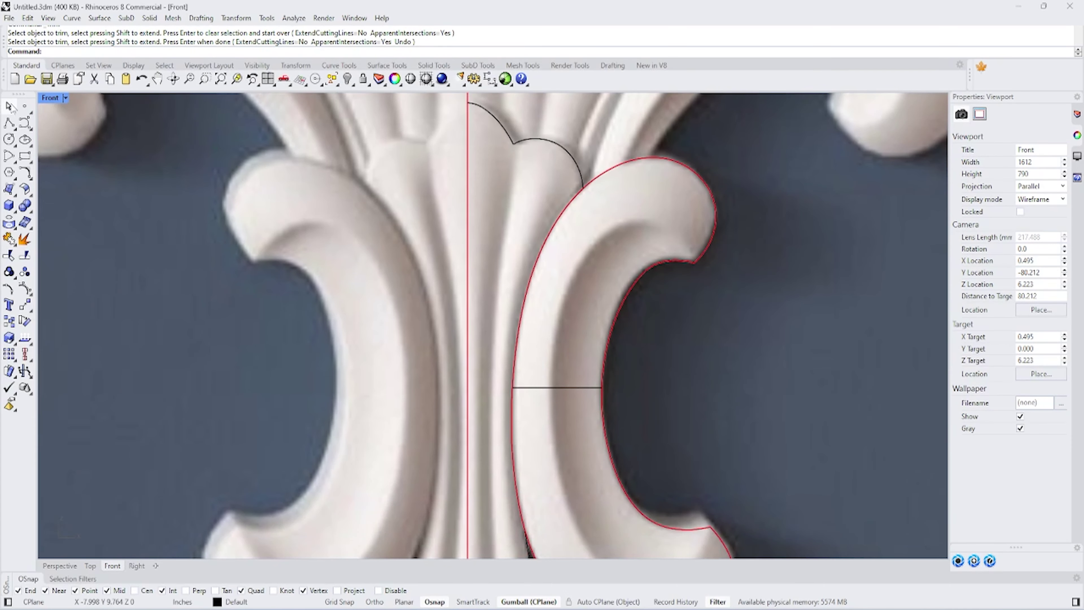
left_click(19, 168)
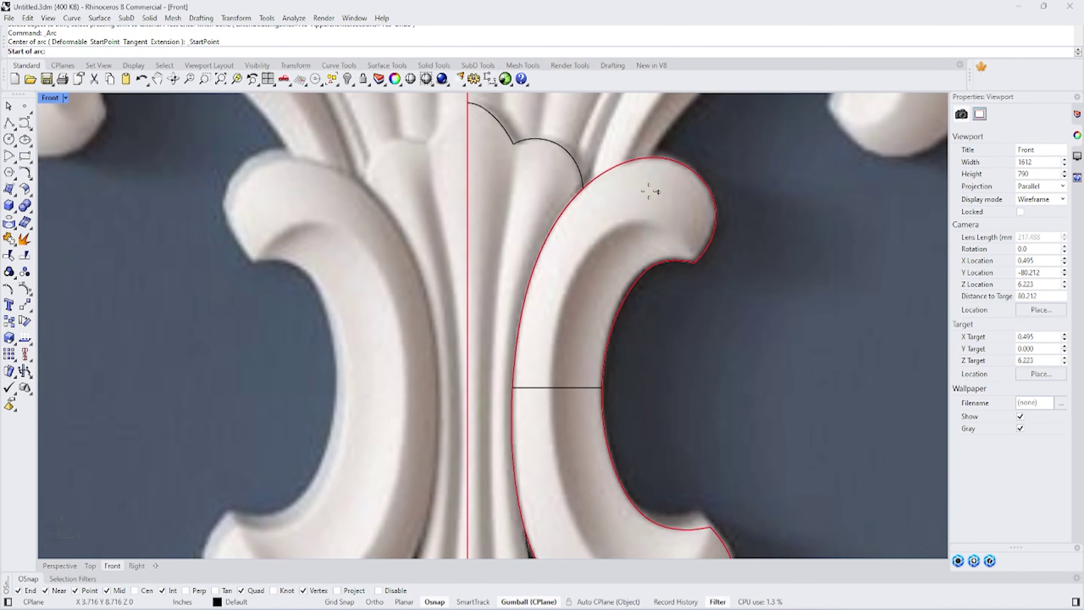
key("Escape")
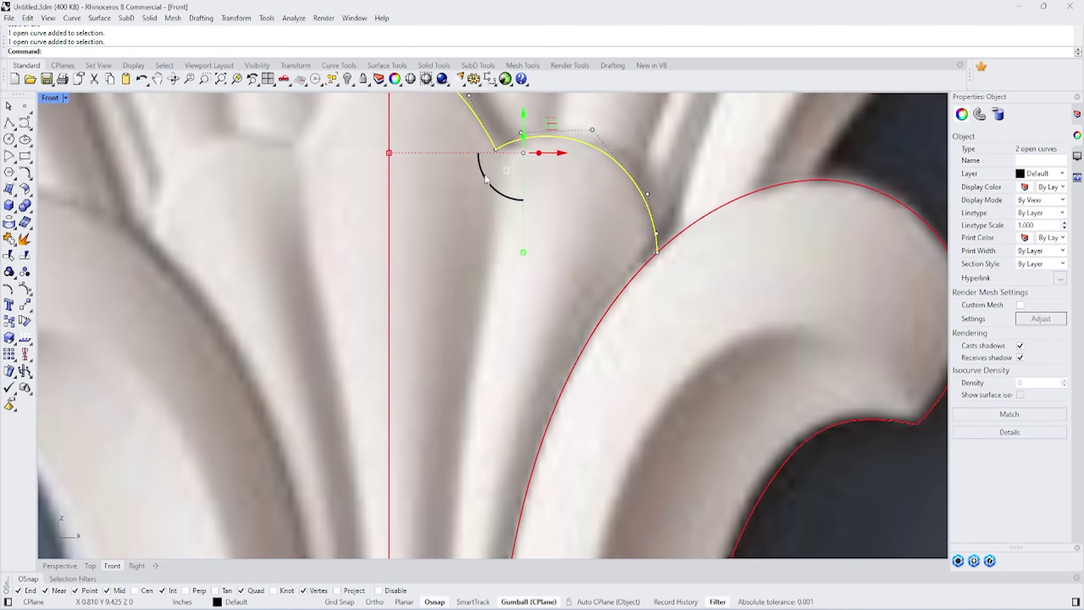
Step: Delete the extra control point at the arc joint and pull another up-left to reshape the right arc
left_click_drag(451, 210, 512, 139)
right_click_drag(565, 160, 558, 239)
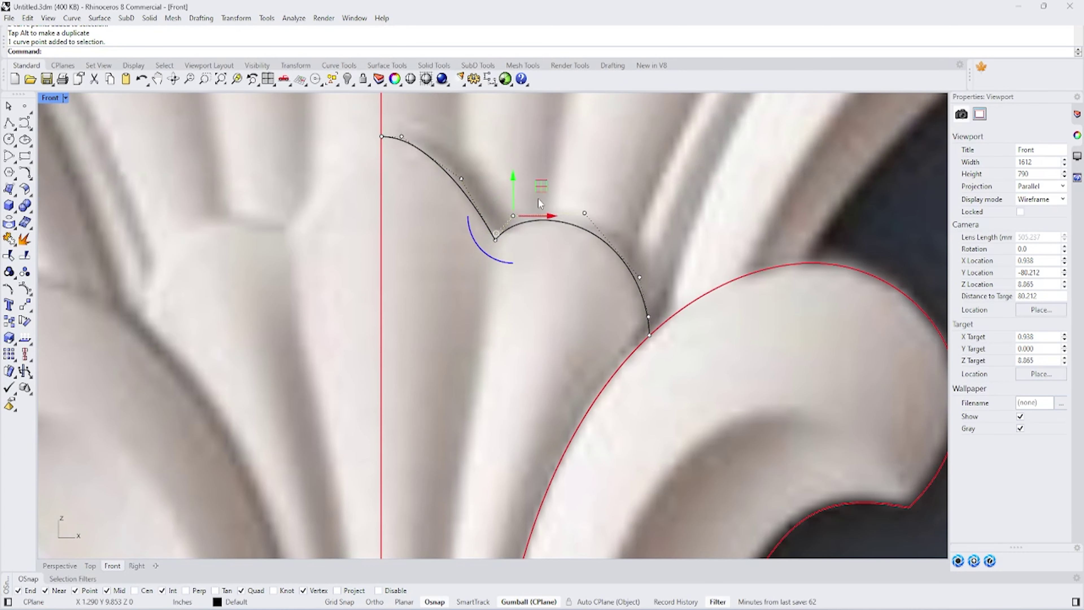
left_click(585, 211)
left_click(518, 223)
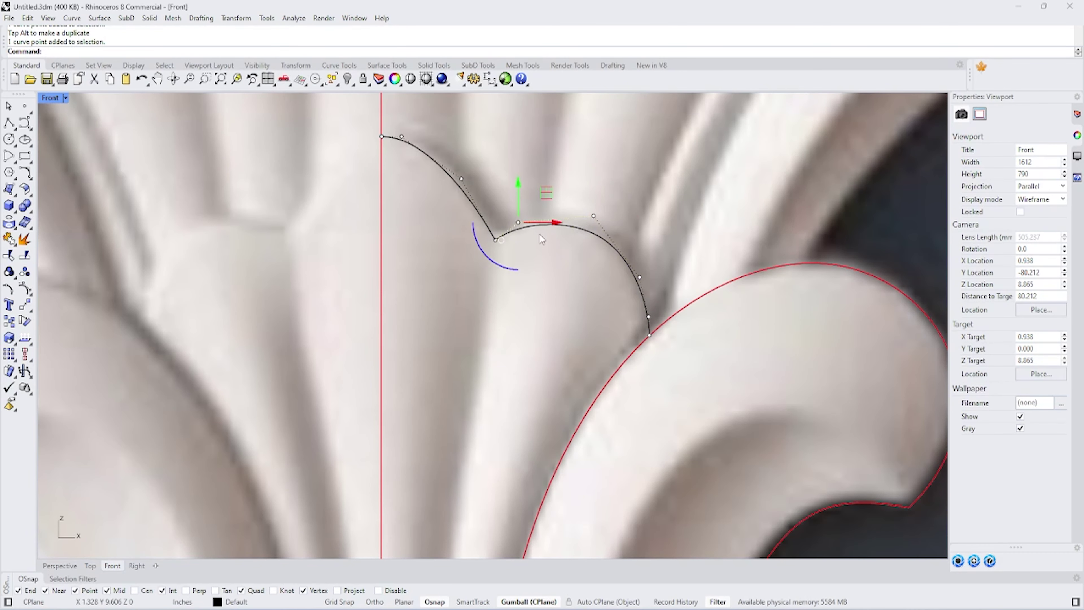
key("Delete")
left_click_drag(630, 193, 612, 184)
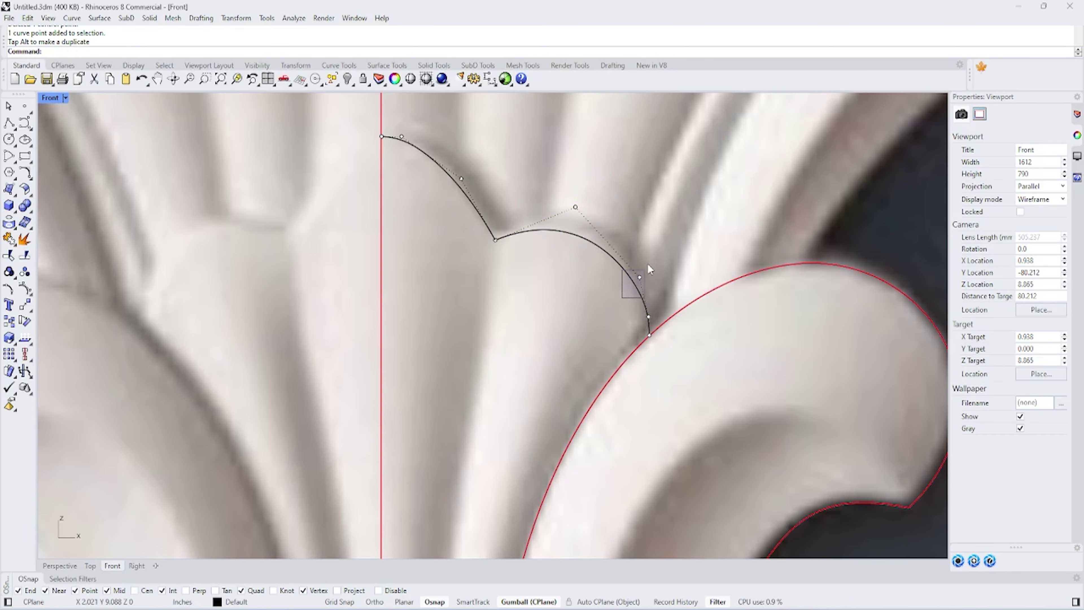
Step: Select the arc's end and top control points and delete the top one
left_click(649, 317)
scroll(635, 325, "up", 5)
scroll(676, 287, "down", 3)
left_click_drag(624, 235, 666, 299)
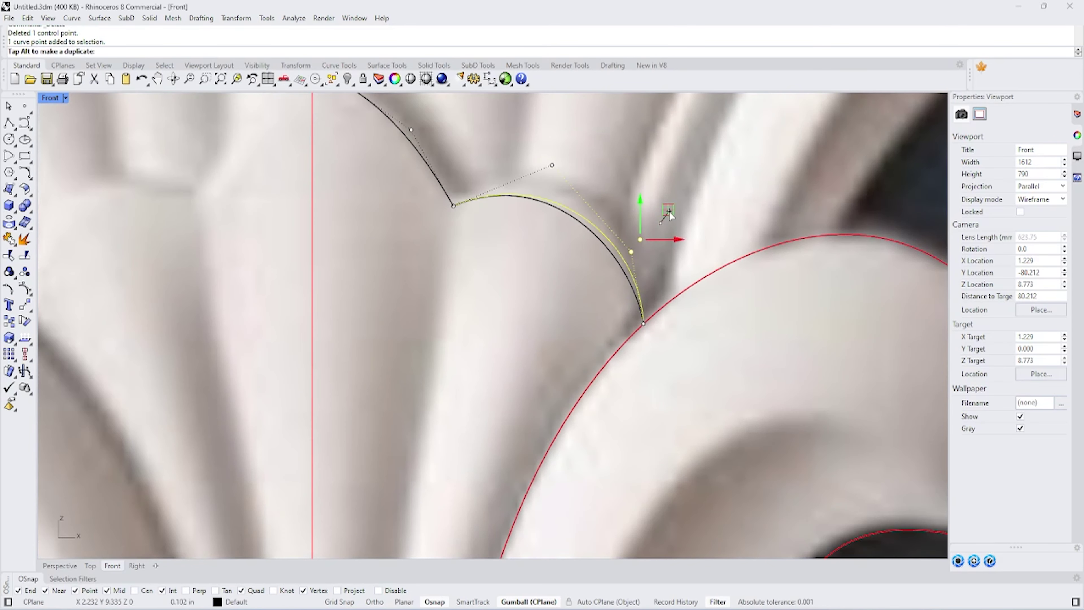
right_click_drag(510, 219, 521, 254)
left_click(563, 202)
scroll(602, 171, "down", 5)
scroll(554, 193, "up", 4)
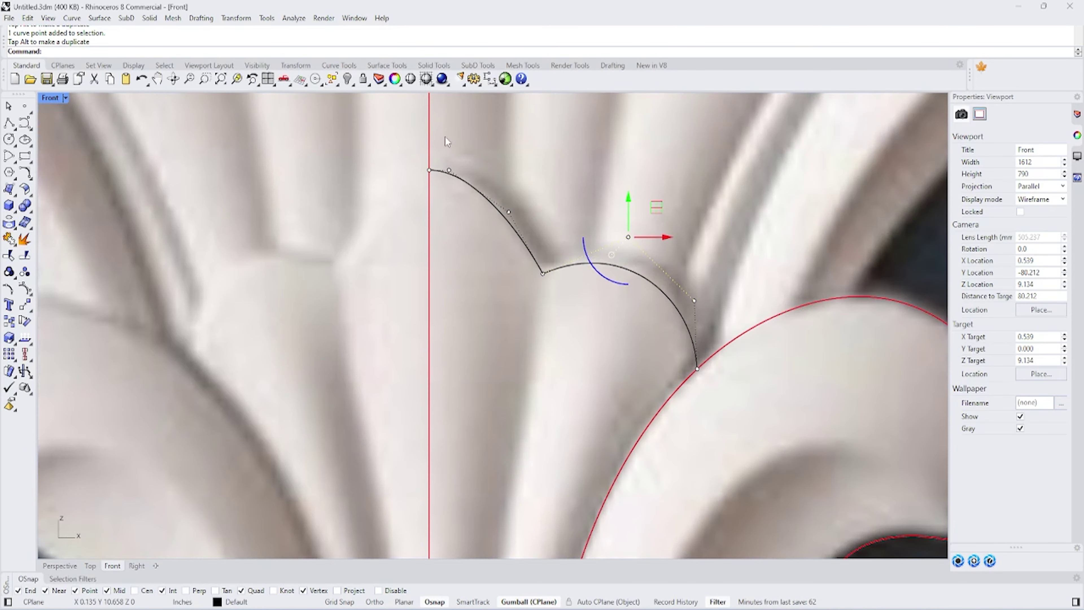
left_click(449, 170)
key("Delete")
Step: Nudge a remaining control point to refine the scalloped curve, then clear the selection
left_click(509, 212)
left_click_drag(536, 191, 535, 186)
scroll(532, 201, "down", 5)
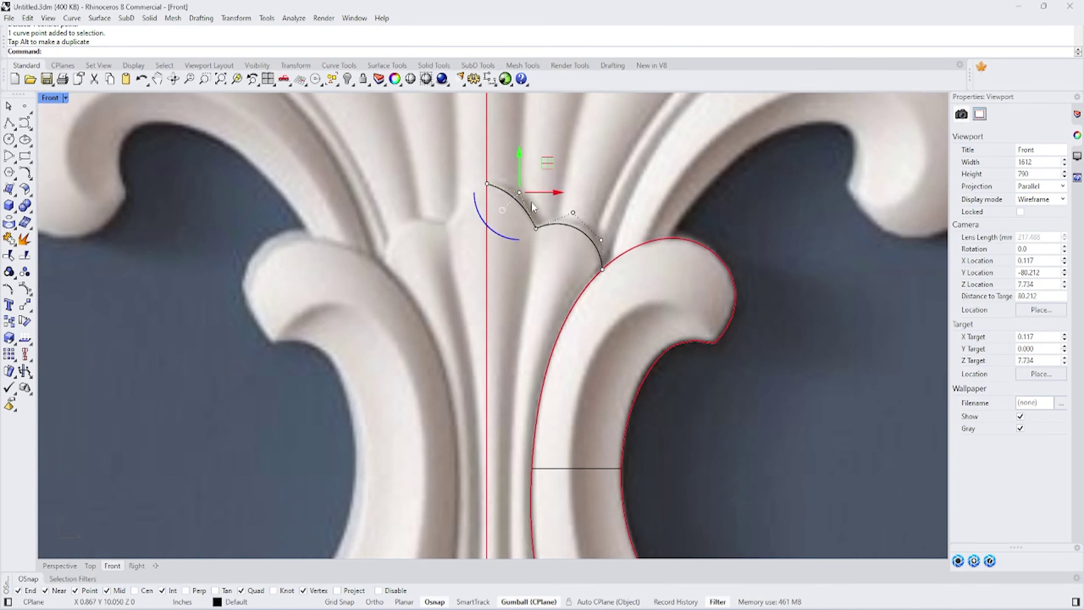
key("Escape")
Step: Mirror the upper crown arc across the vertical centre line and join both arcs into one curve
scroll(544, 192, "up", 3)
left_click(517, 208)
type("M")
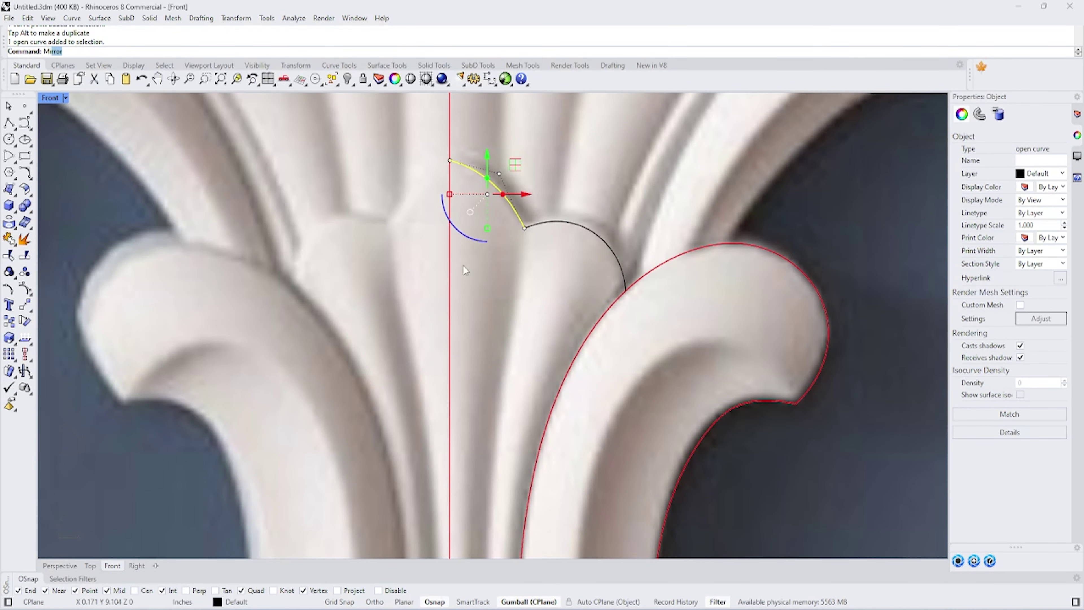
key("Return")
left_click(450, 270)
left_click(450, 291)
left_click(406, 196)
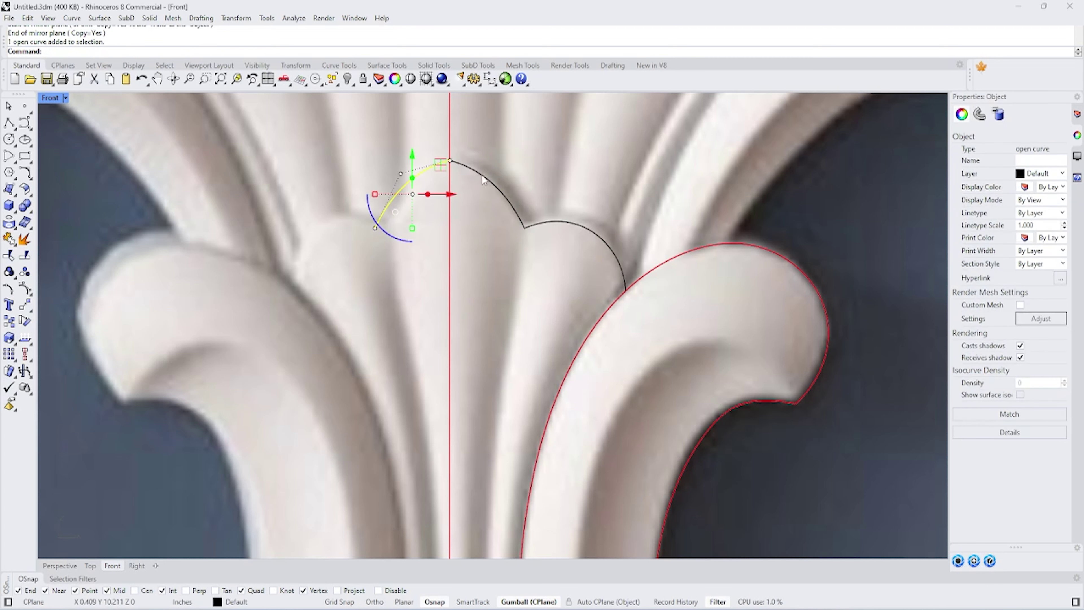
left_click(483, 179, "shift")
key("ctrl+j")
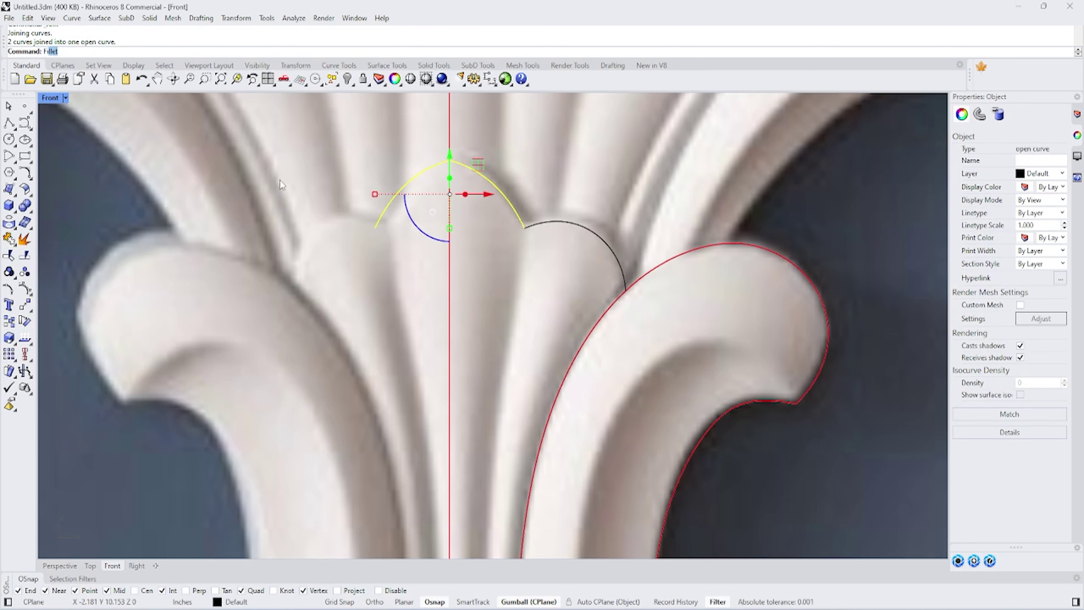
Step: Attempt to fillet the two arc halves at the peak, setting the radius by two points
type("fil")
left_click(52, 79)
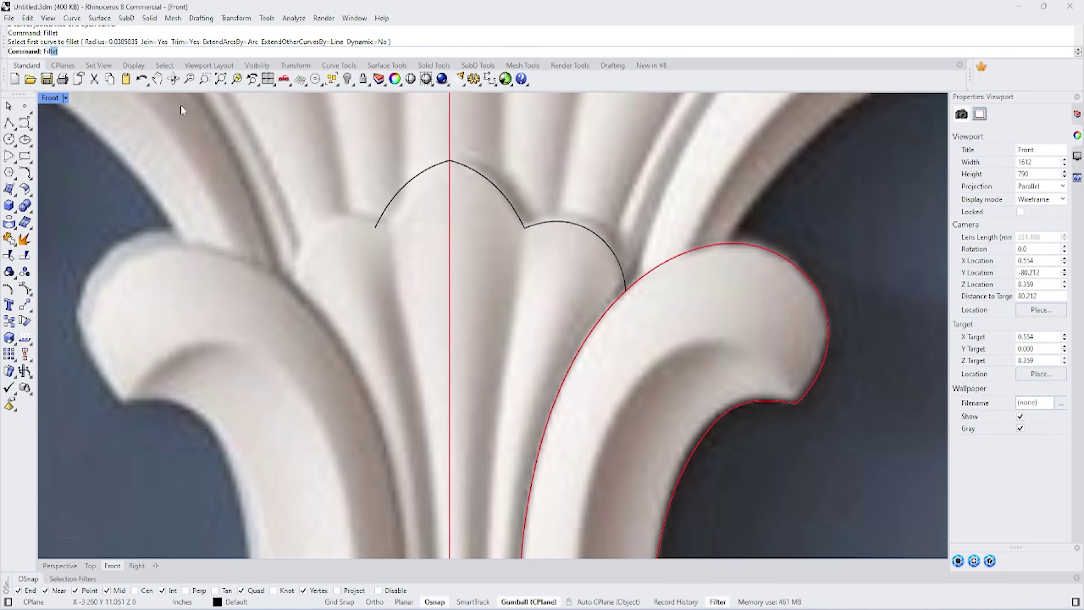
left_click(60, 81)
left_click(458, 185)
left_click(430, 182)
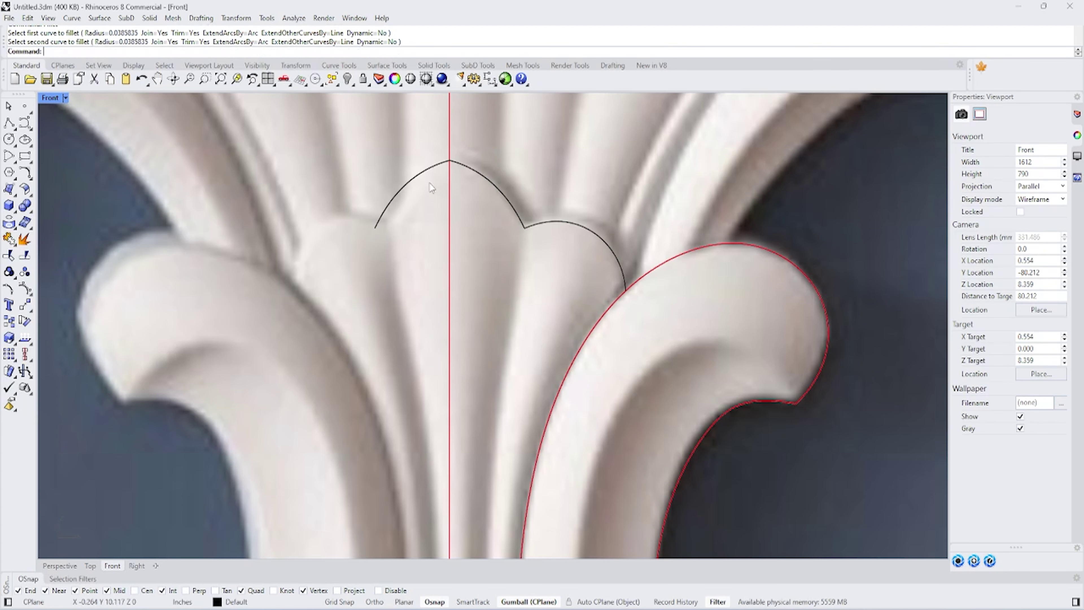
key("Return")
left_click(104, 51)
left_click(448, 174)
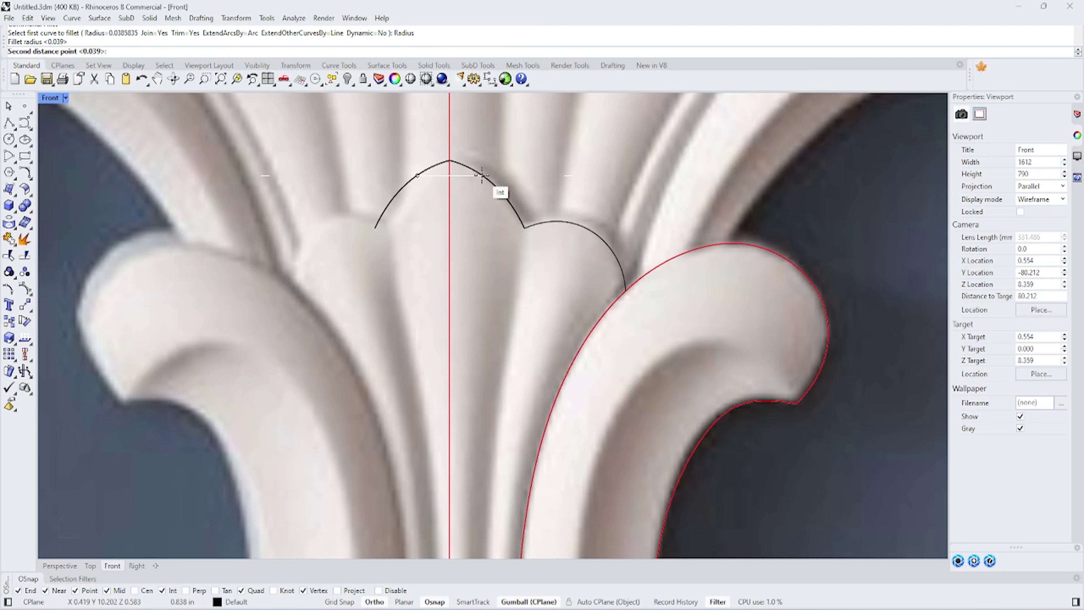
left_click(498, 190)
left_click(422, 183)
left_click(500, 179)
Step: Delete the peak control point and raise the two upper points to round the apex
scroll(387, 167, "up", 3)
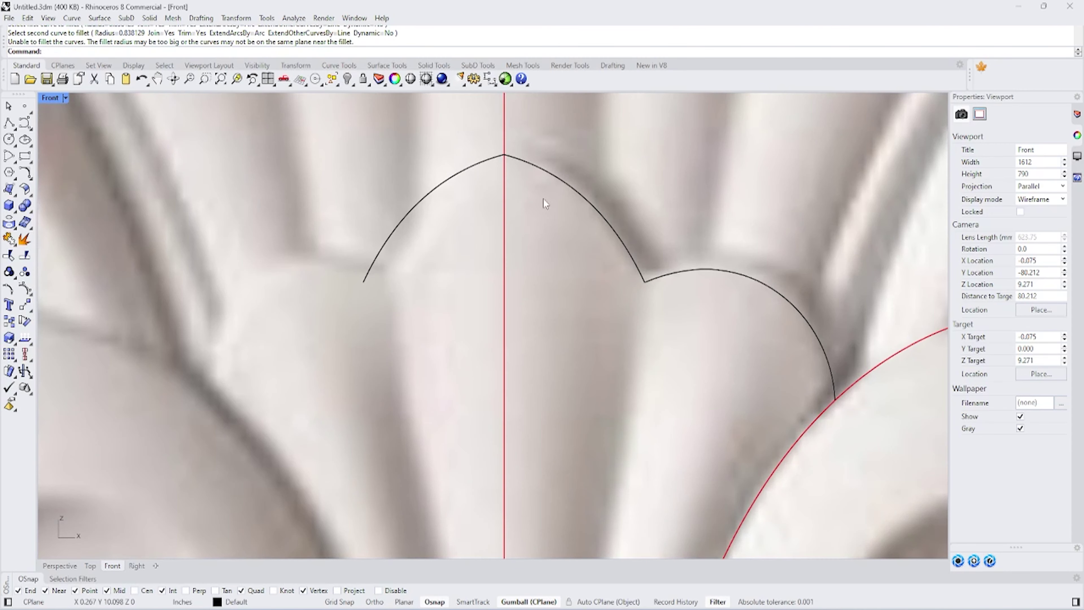
left_click(471, 154)
left_click(504, 155)
key("Delete")
left_click_drag(321, 148, 664, 222)
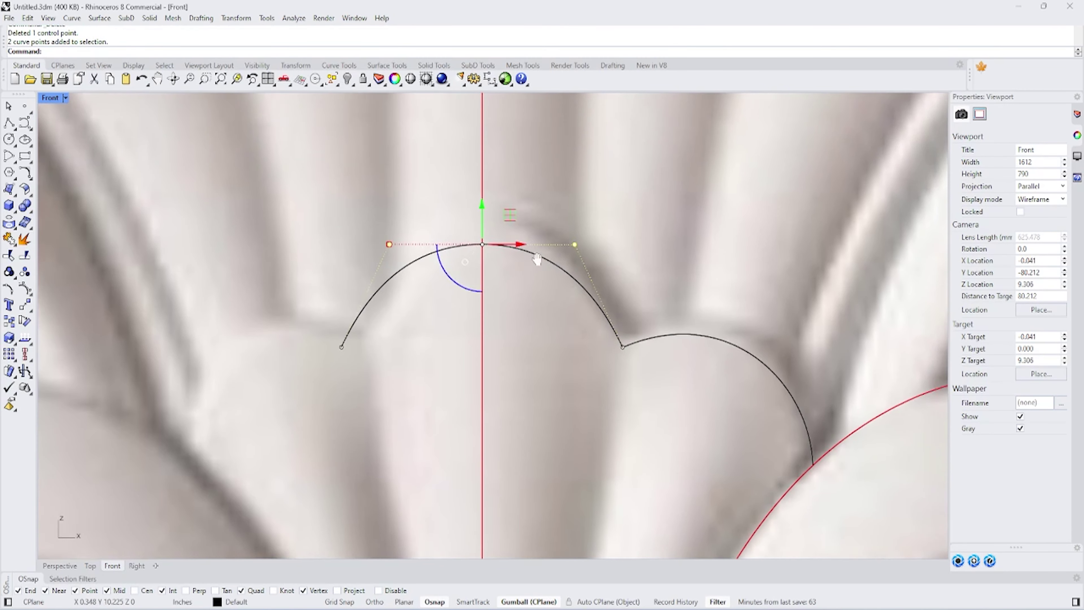
right_click_drag(504, 143, 477, 213)
left_click_drag(477, 212, 477, 199)
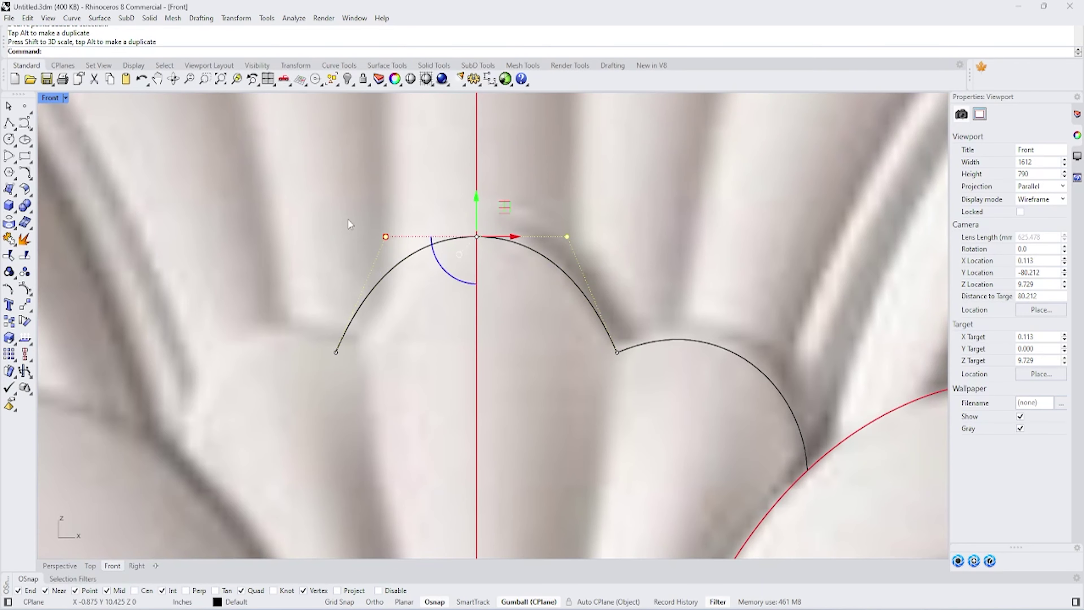
Step: Trim away the crown curve's left half using the centre line as cutter
key("Escape")
scroll(348, 218, "down", 2)
left_click(432, 201)
left_click(9, 255)
left_click(367, 257)
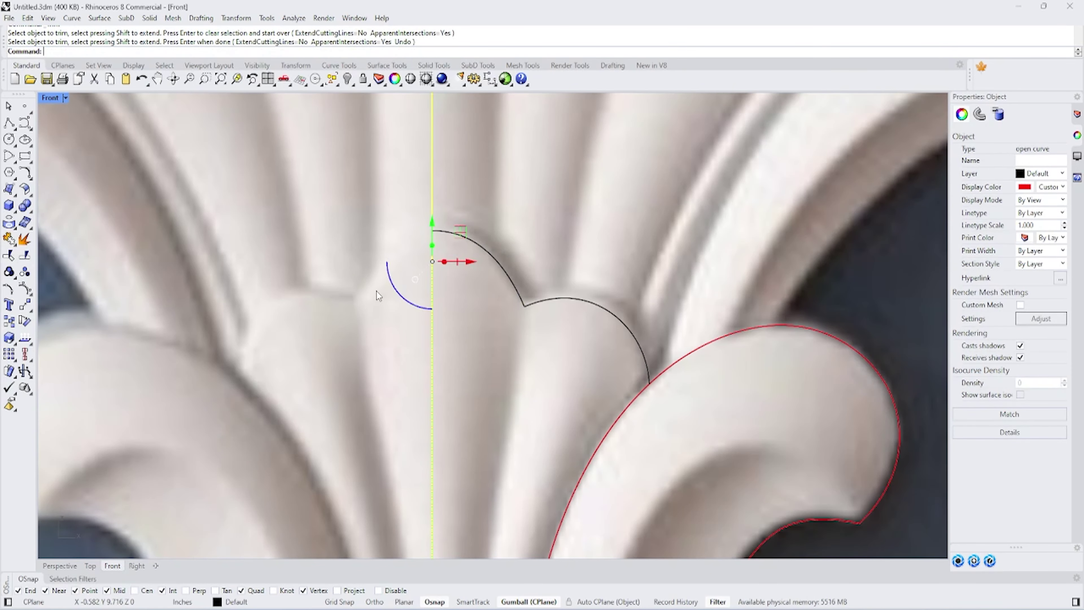
key("Delete")
scroll(377, 291, "down", 4)
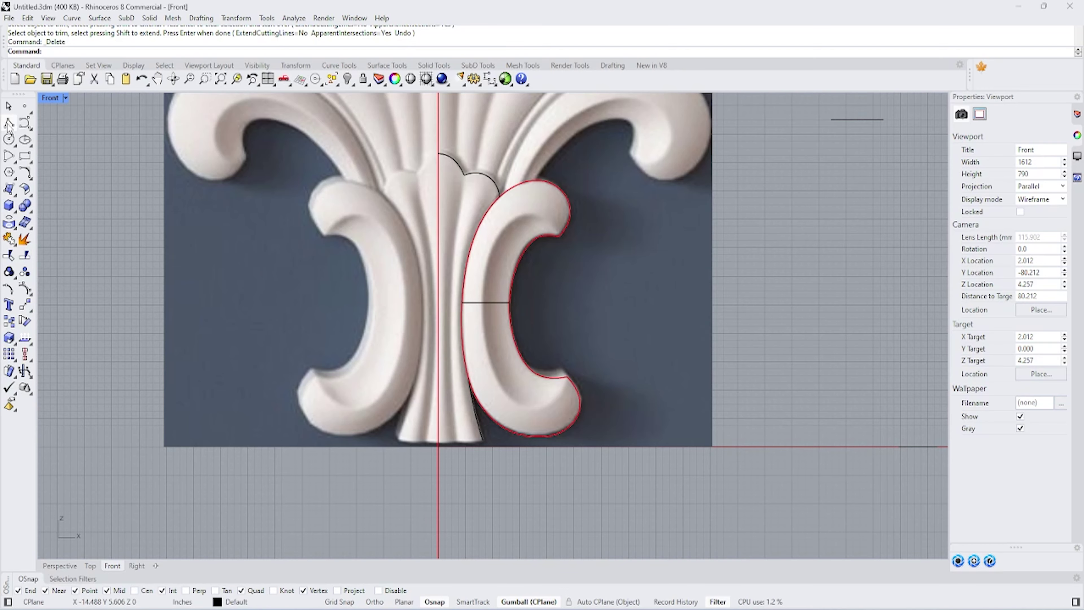
Step: Draw a straight base line across the bottom of the stem
left_click(9, 124)
scroll(469, 428, "up", 3)
left_click(427, 370)
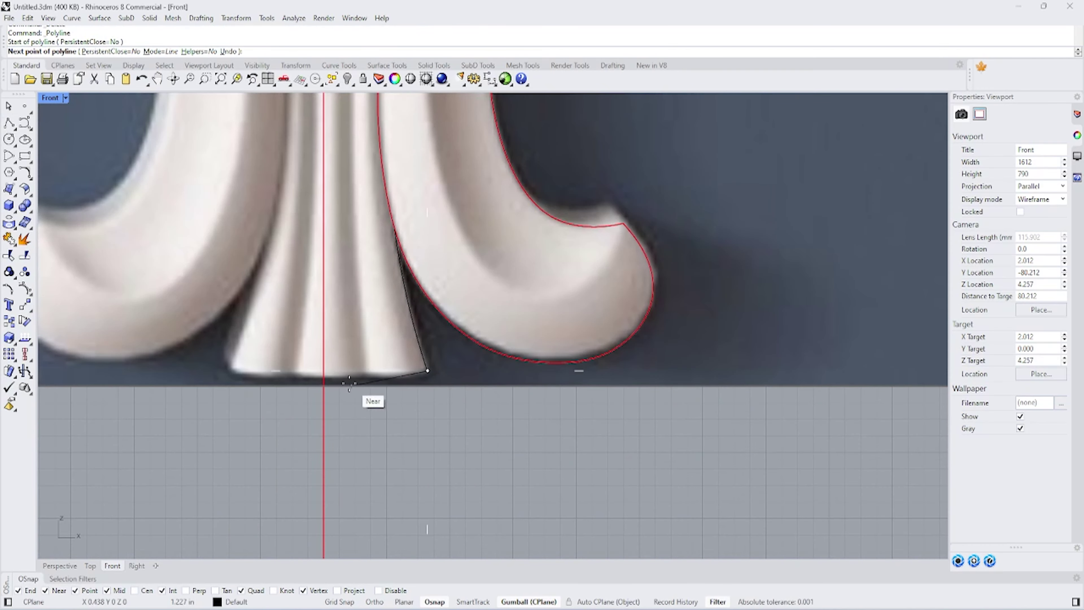
left_click(325, 370)
key("Return")
scroll(376, 387, "down", 2)
scroll(341, 390, "down", 1)
Step: Draw an arc from the curve end down to the new base line
left_click(25, 173)
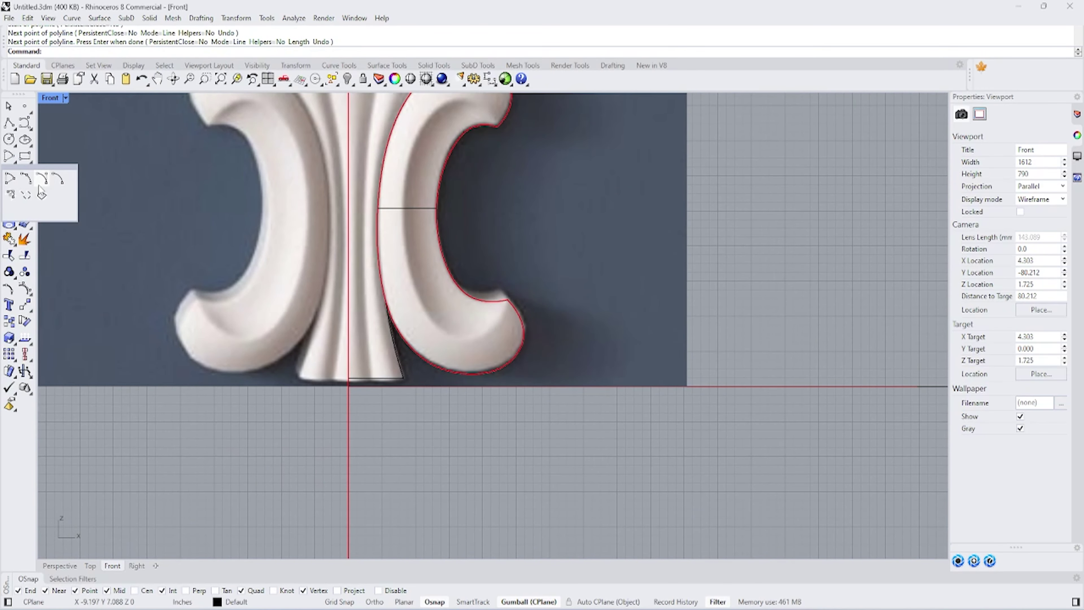
right_click_drag(395, 193, 407, 298)
left_click(393, 156)
scroll(397, 491, "up", 3)
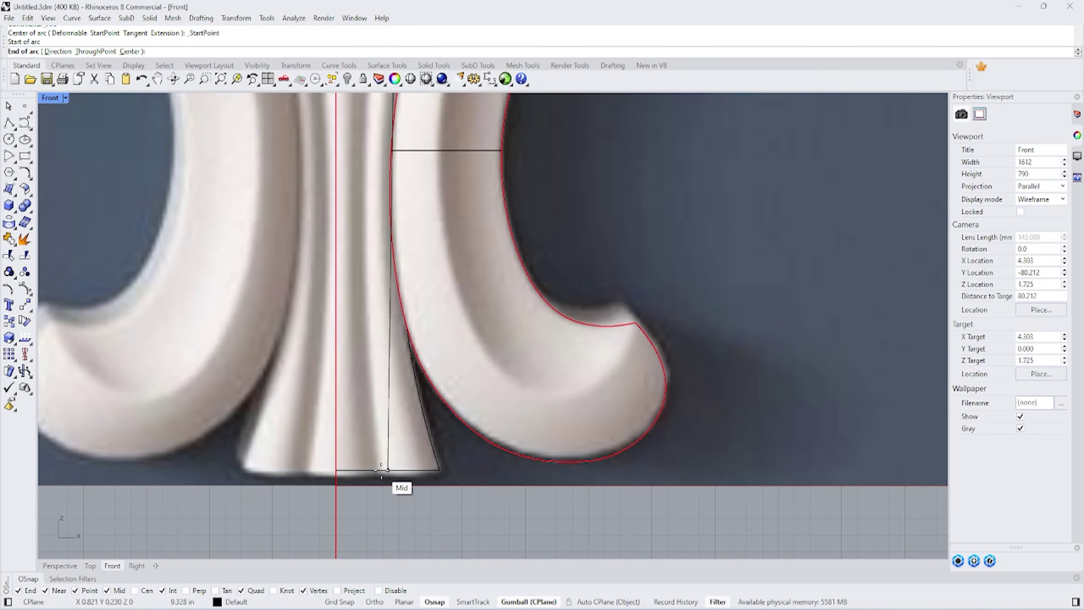
scroll(397, 487, "up", 3)
left_click(375, 469)
scroll(375, 469, "down", 2)
left_click(354, 170)
scroll(359, 240, "down", 3)
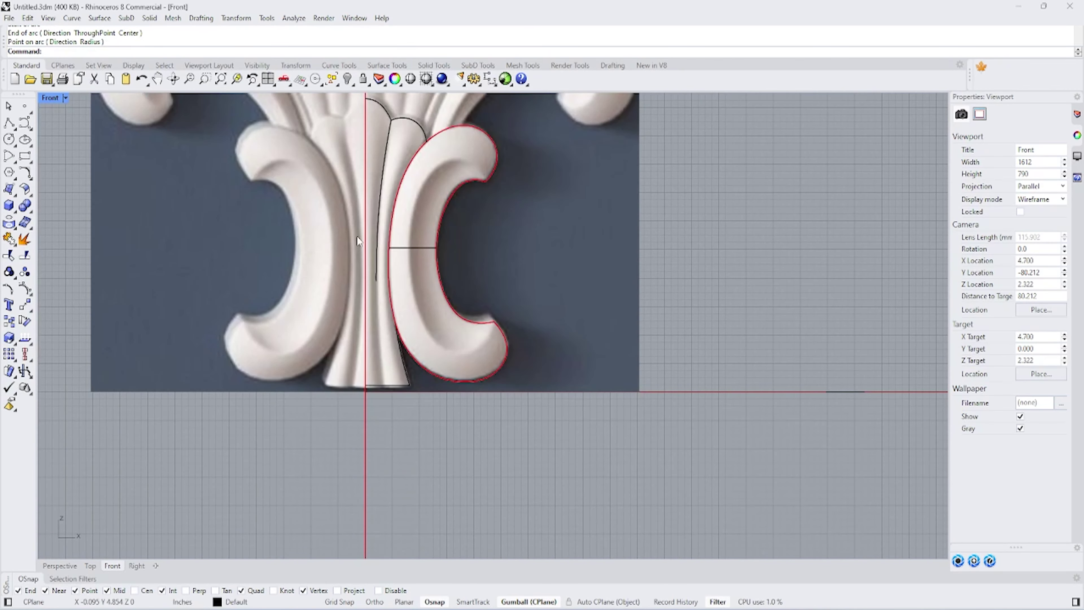
scroll(363, 256, "down", 2)
Step: Inspect the new stem curves in the rendered perspective and the four-view layout
left_click(60, 566)
right_click_drag(399, 456, 298, 428)
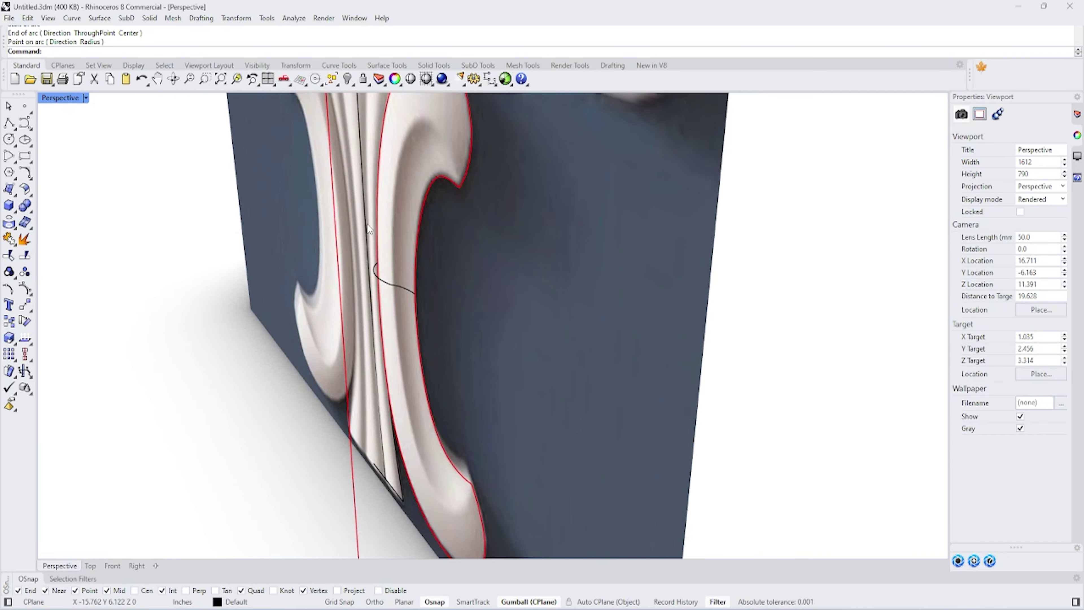
left_click(367, 342)
key("Escape")
double_click(64, 98)
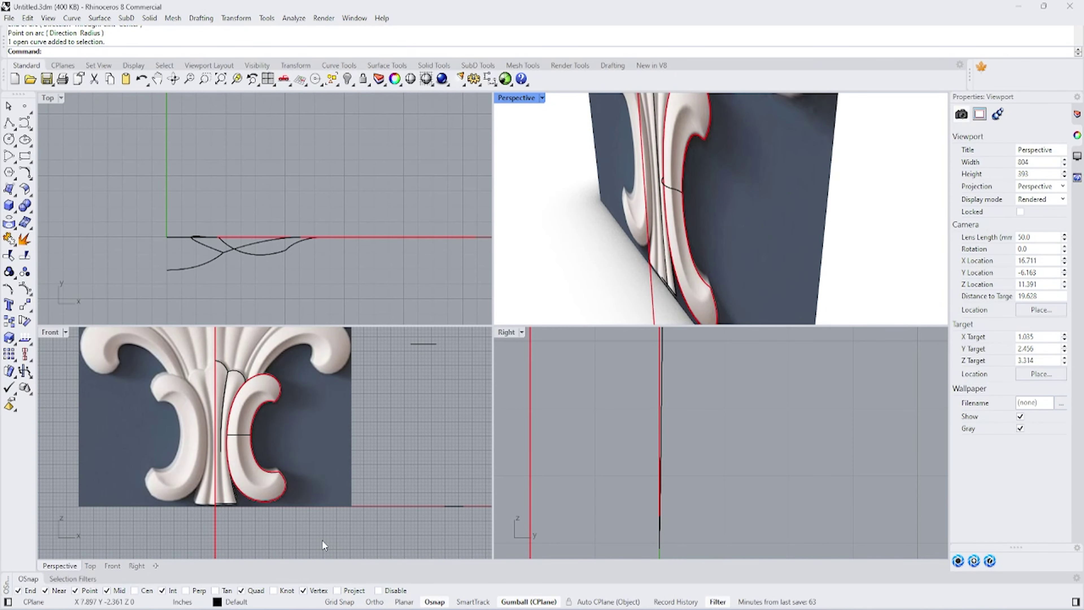
scroll(229, 442, "up", 3)
left_click(229, 442)
scroll(546, 487, "up", 3)
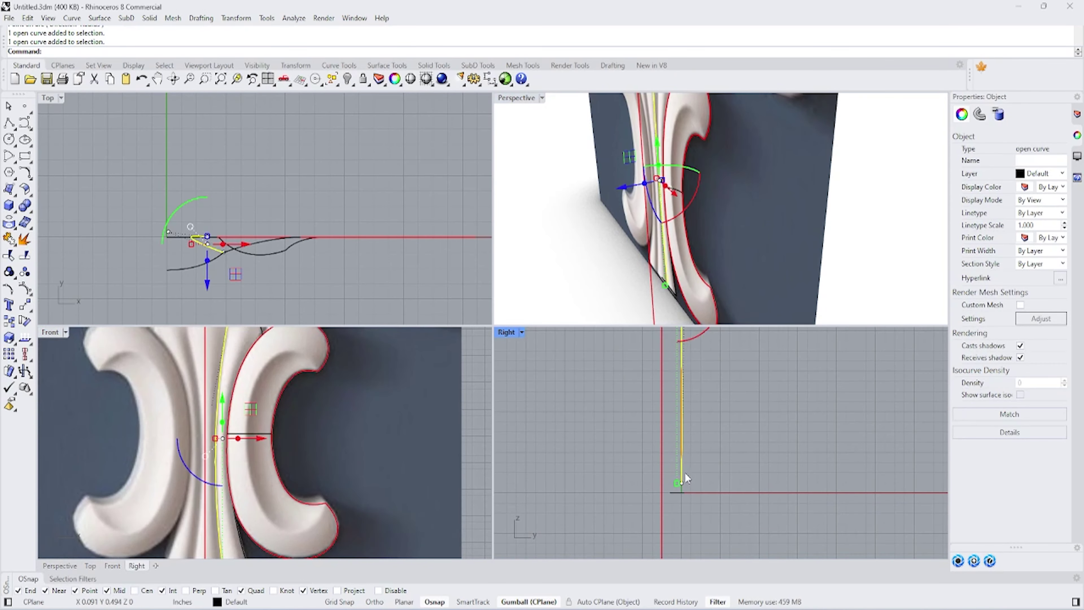
scroll(653, 408, "up", 2)
right_click_drag(628, 99, 721, 149)
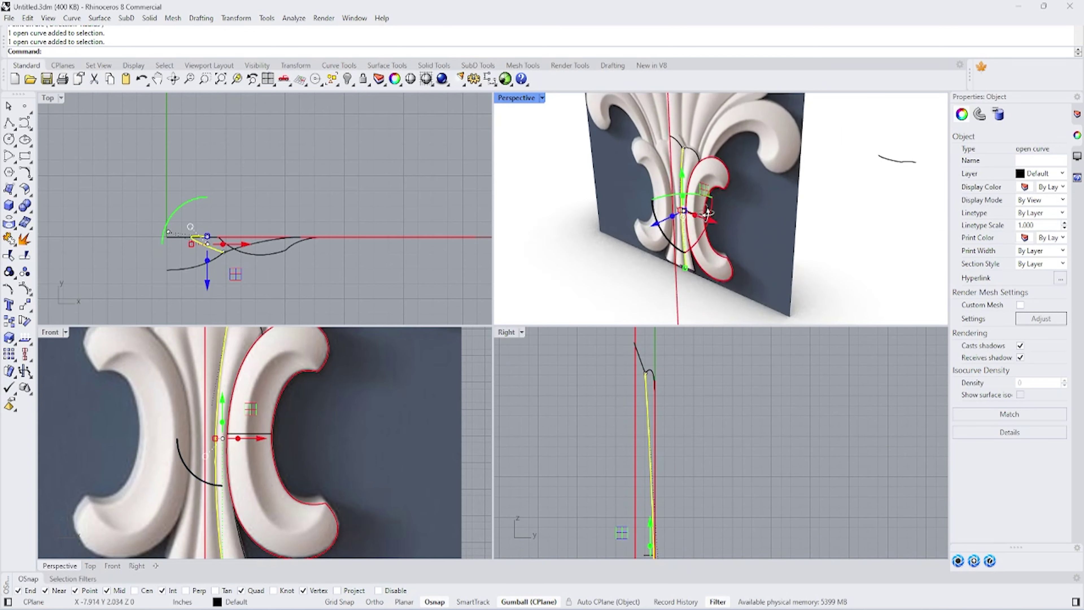
scroll(716, 147, "up", 3)
scroll(684, 350, "up", 2)
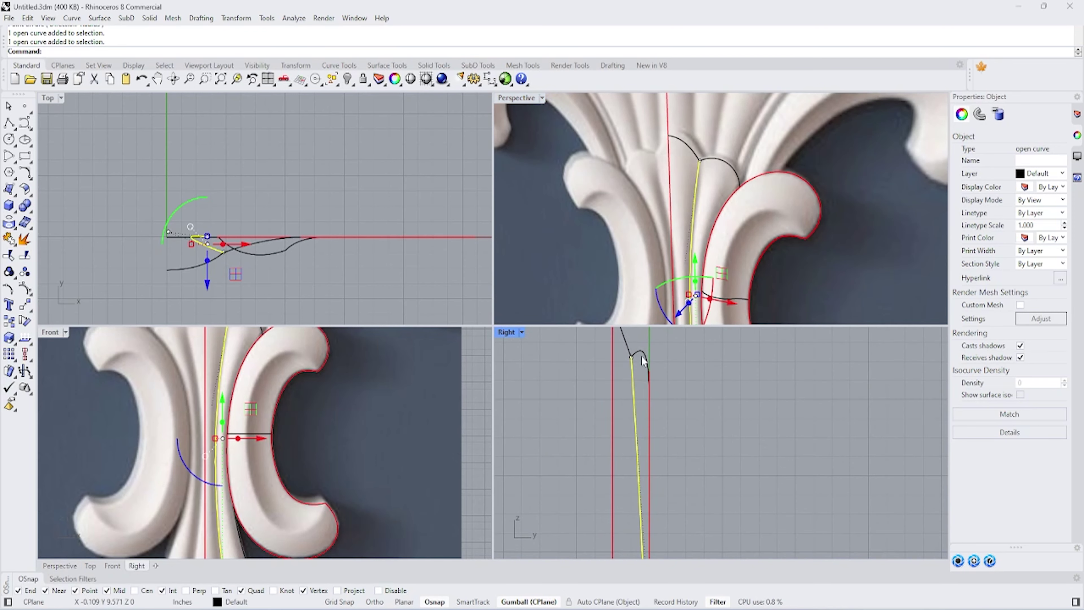
Step: Delete the leftover arc and the short curve along the stem
left_click(642, 356)
key("Delete")
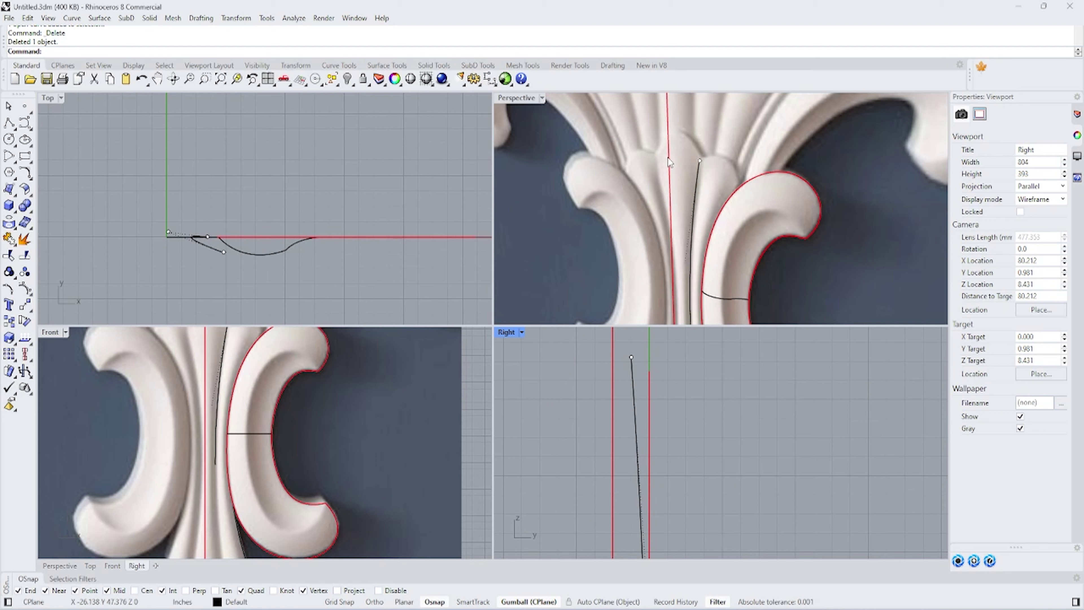
left_click(669, 162)
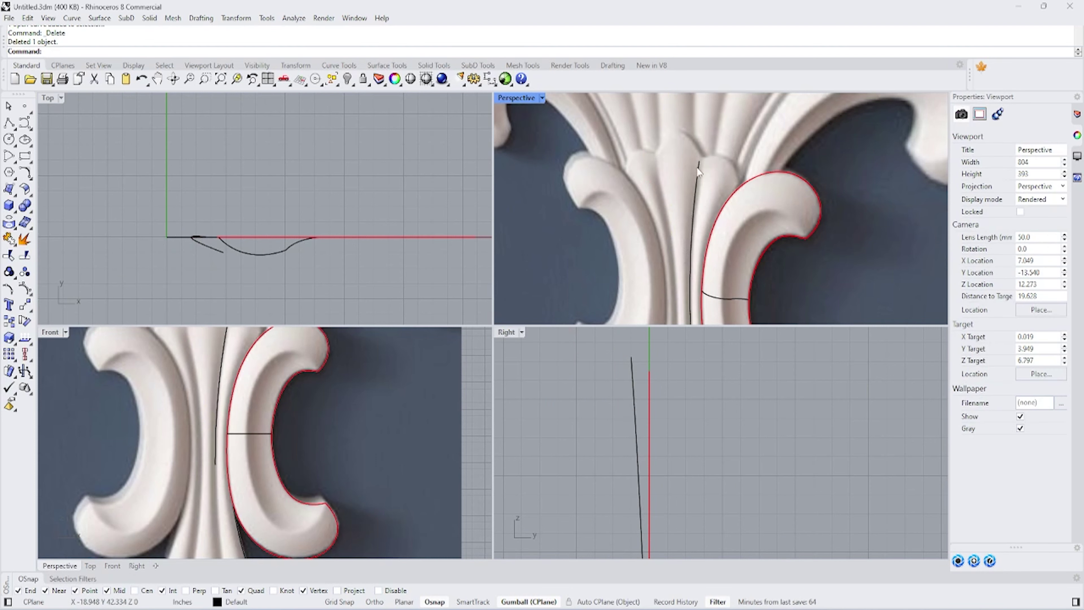
scroll(698, 171, "down", 4)
left_click(219, 252)
scroll(832, 199, "down", 5)
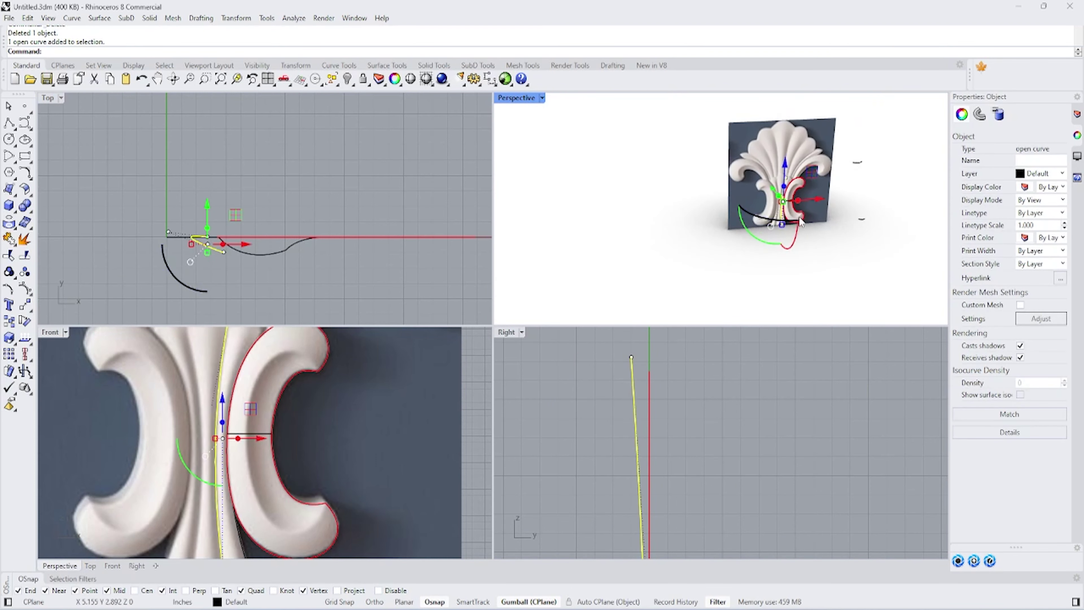
scroll(768, 213, "up", 6)
scroll(743, 184, "up", 3)
key("Delete")
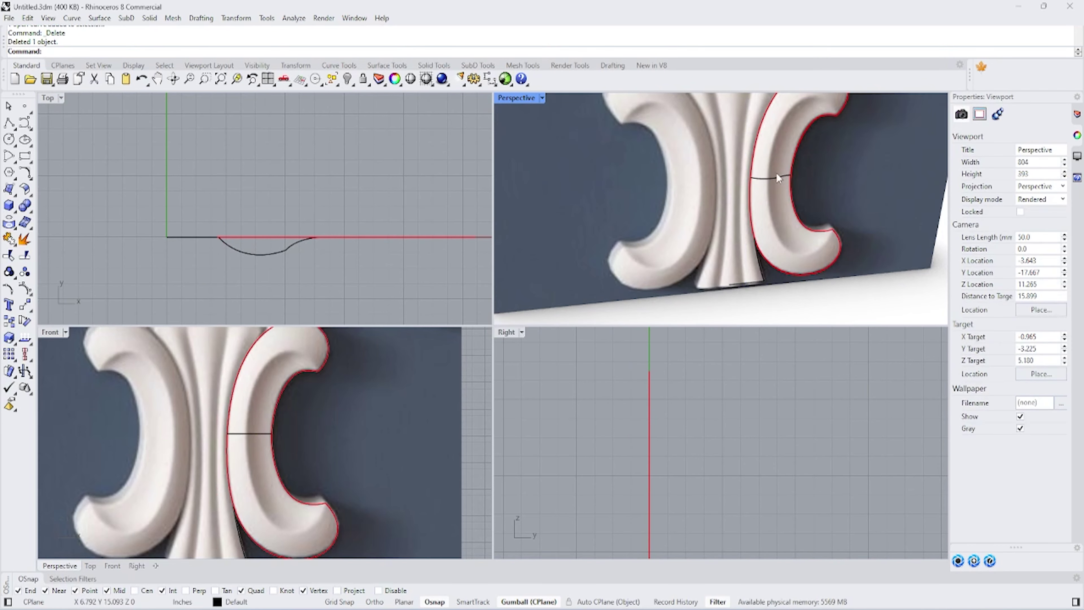
left_click(777, 177)
left_click(352, 262)
scroll(352, 262, "down", 3)
scroll(243, 435, "down", 4)
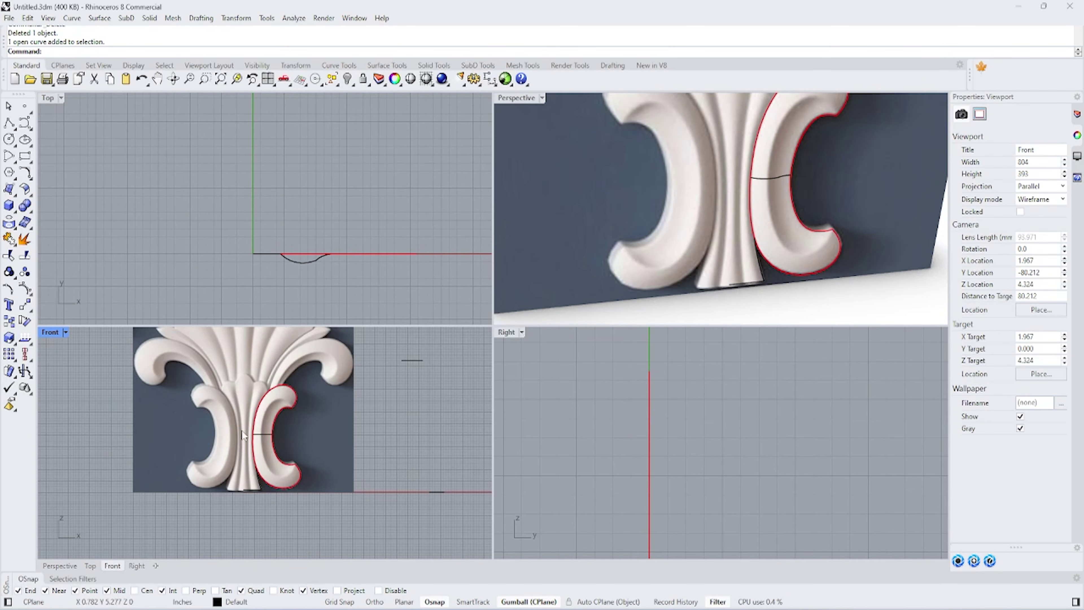
Step: Maximize the Front view and draw a vertical line up the stem centre
double_click(52, 336)
scroll(387, 295, "down", 1)
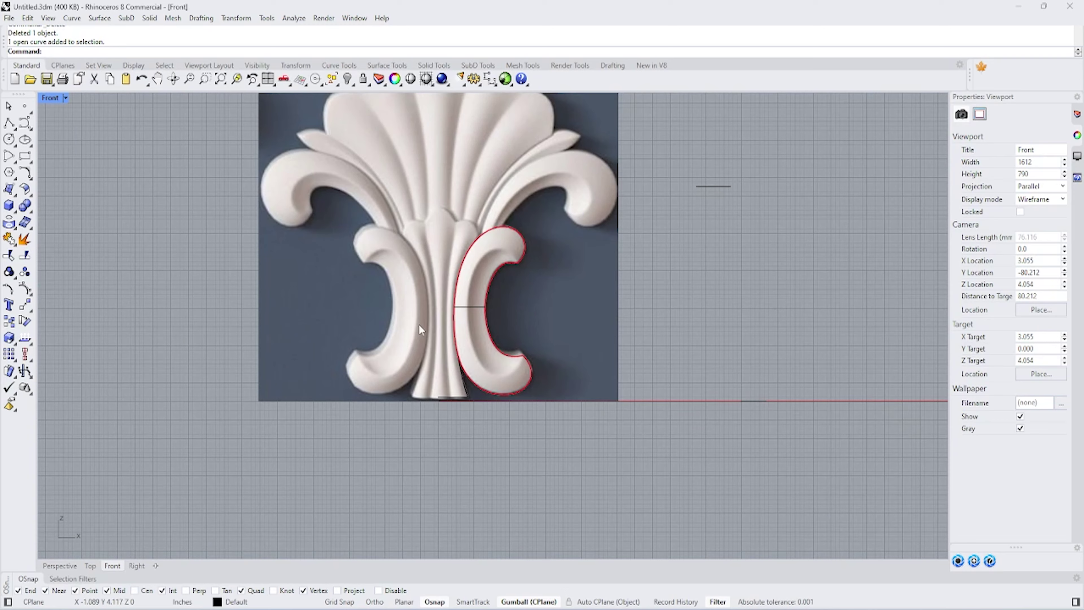
left_click(8, 125)
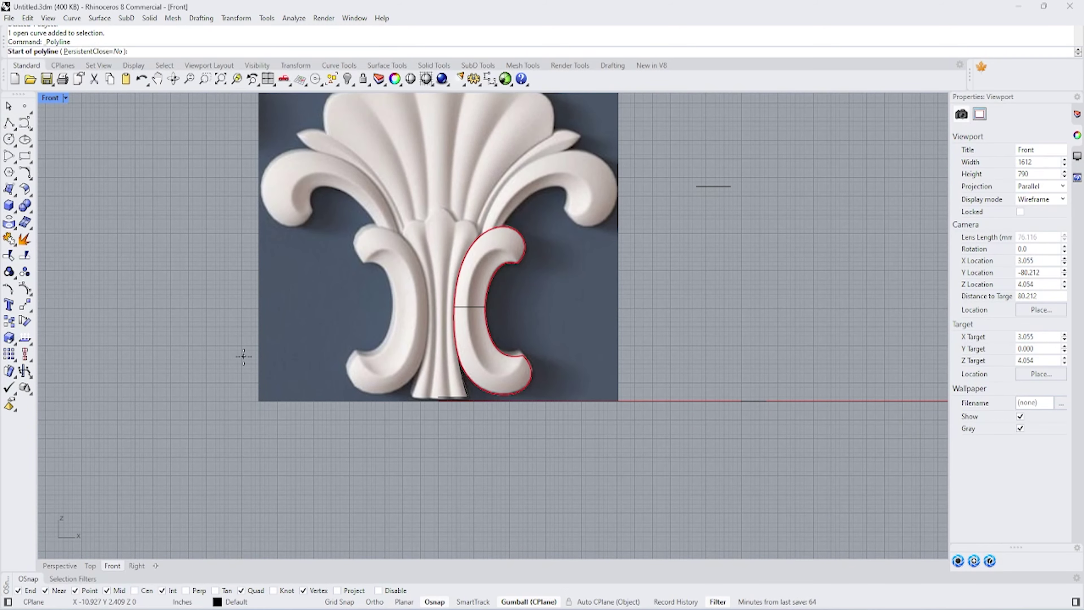
left_click(438, 398)
scroll(103, 325, "down", 3)
left_click(281, 124)
scroll(314, 516, "up", 6)
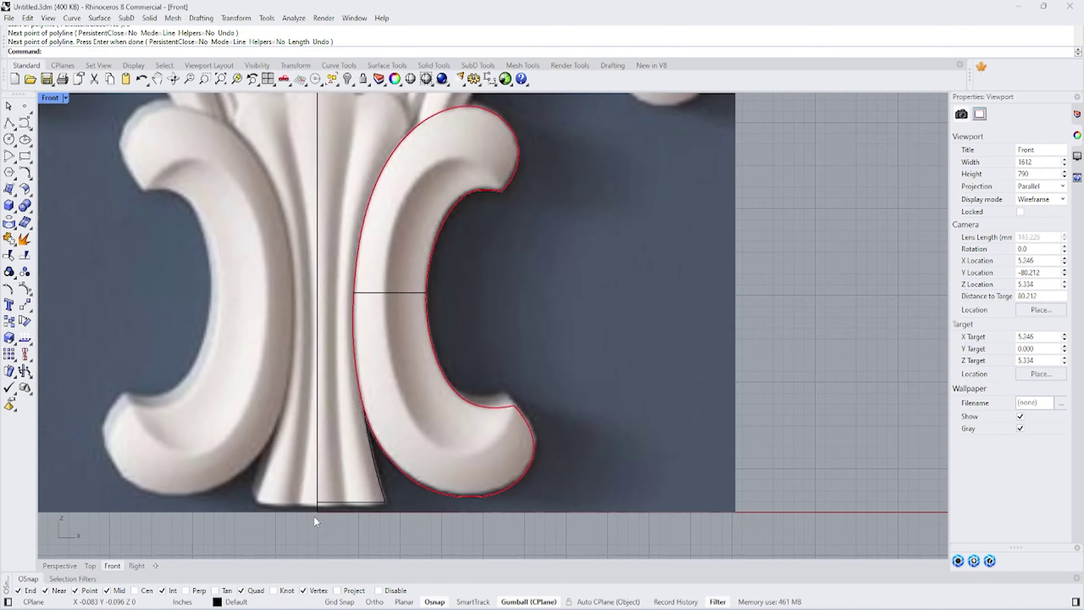
scroll(313, 516, "up", 5)
scroll(330, 501, "down", 3)
scroll(329, 500, "down", 2)
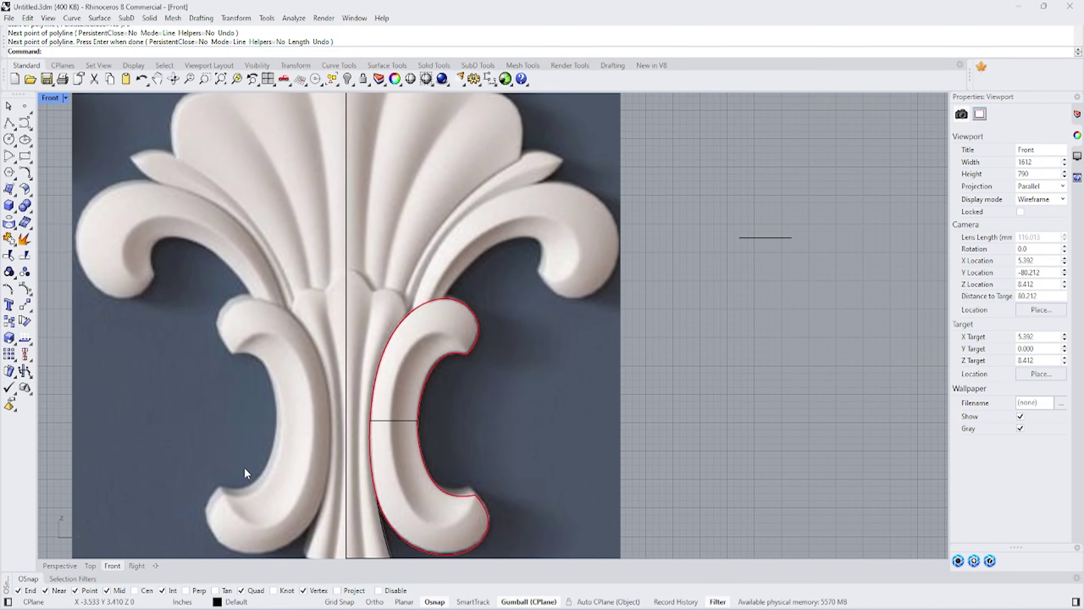
right_click_drag(365, 314, 403, 340)
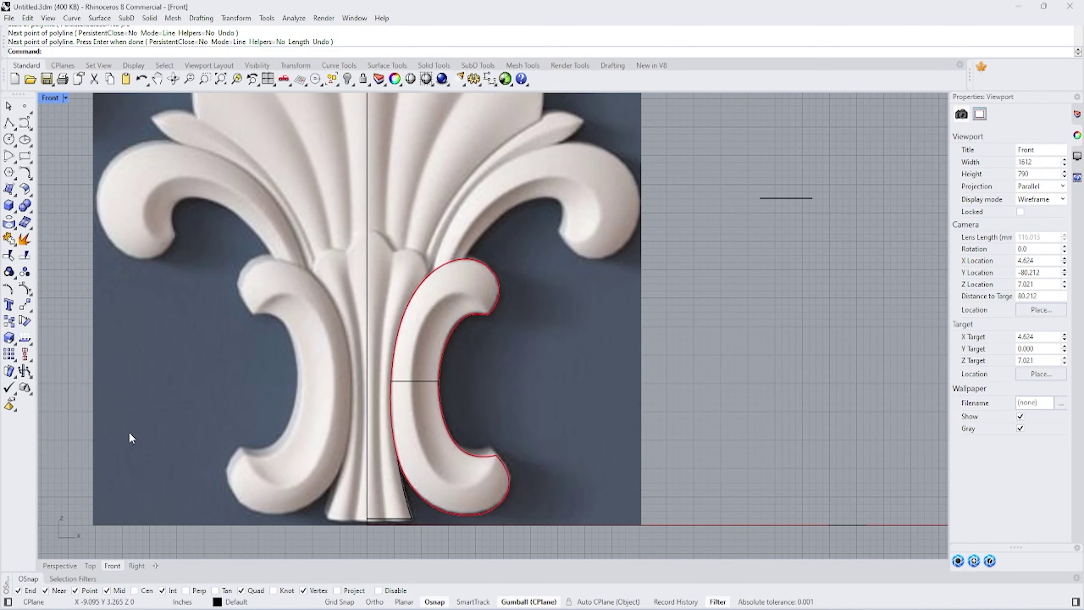
scroll(333, 339, "down", 2)
scroll(391, 340, "up", 3)
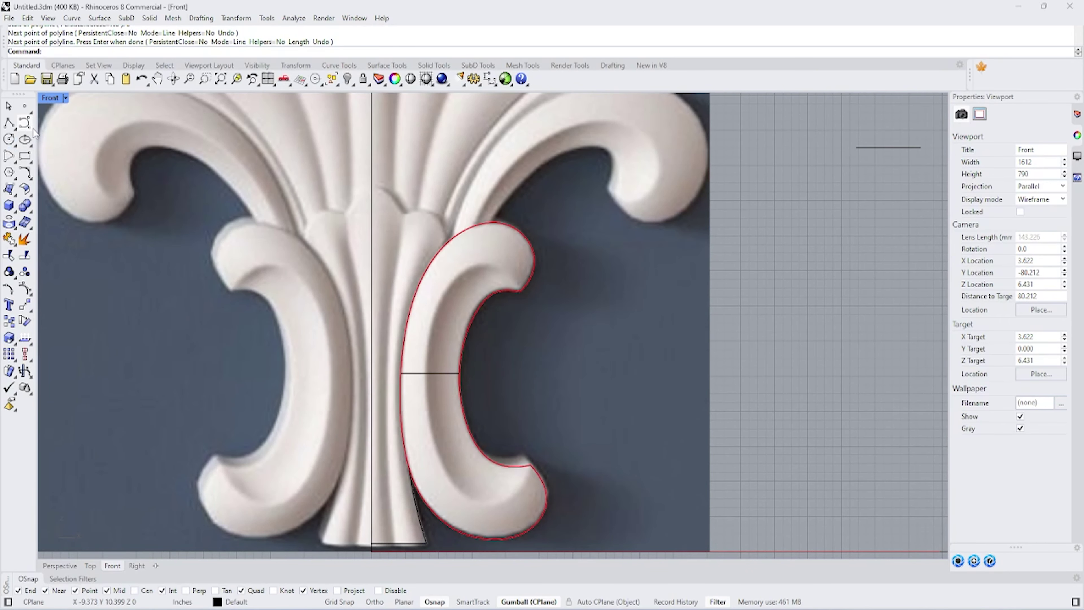
Step: Draw an arc from the lobe's left side to its right, bulging over the central lobe
left_click(15, 145)
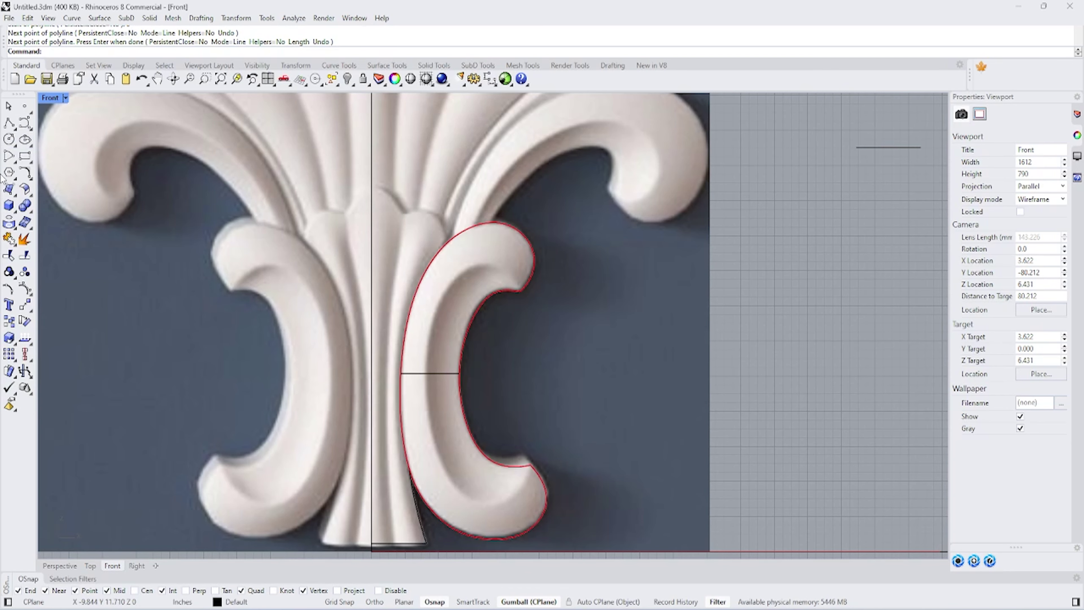
left_click(25, 173)
scroll(345, 184, "up", 2)
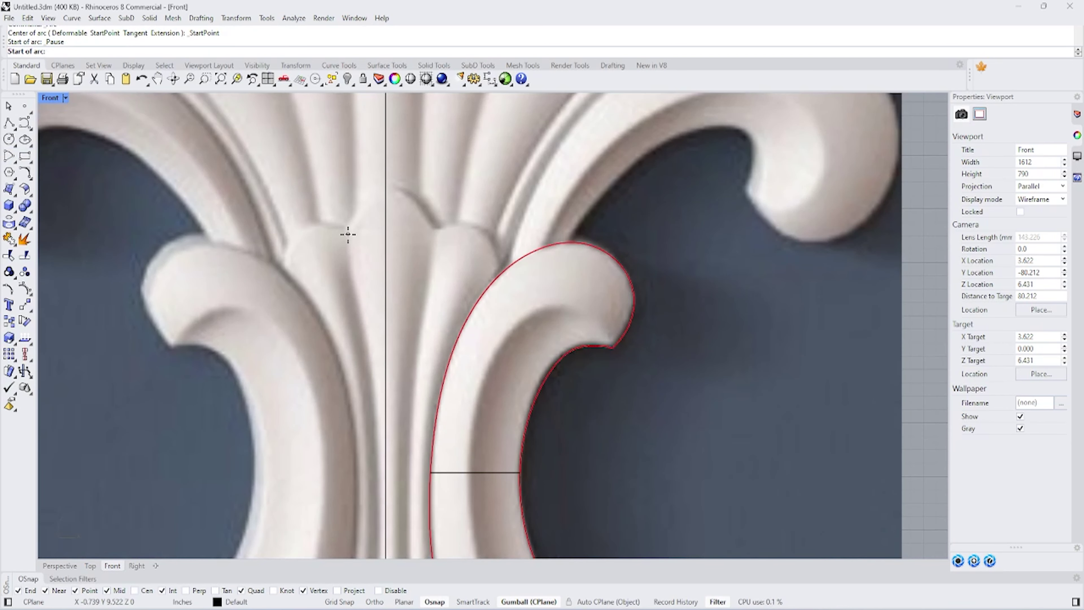
left_click(348, 234)
left_click(434, 234)
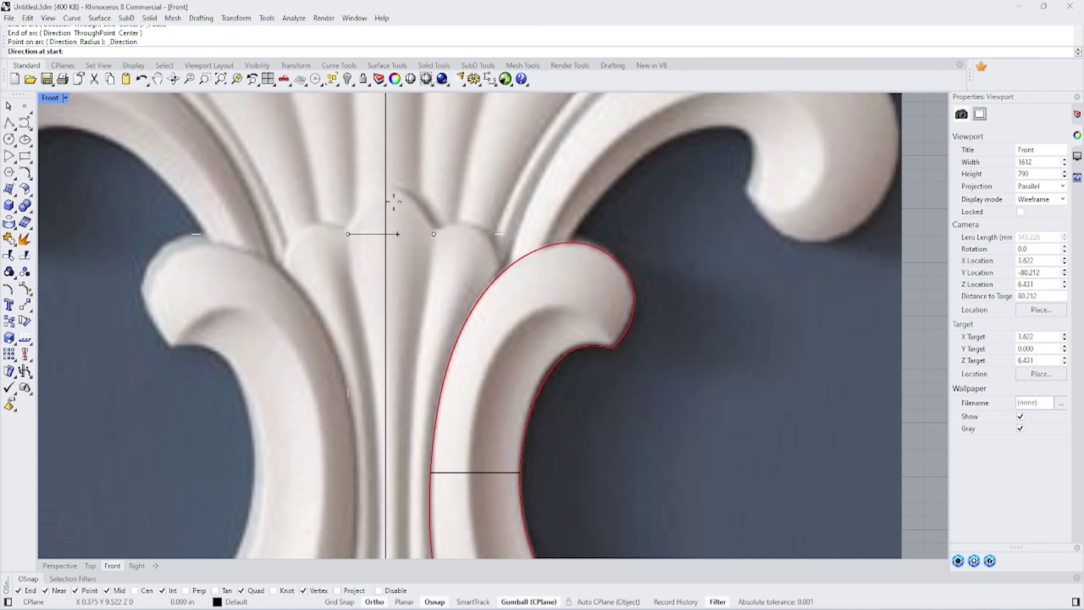
left_click(369, 132)
left_click(361, 222)
scroll(360, 222, "up", 2)
scroll(360, 221, "up", 2)
Step: Move the arc onto the centre line, raise it to the lobe top and narrow it symmetrically
left_click_drag(314, 193, 481, 236)
scroll(416, 243, "up", 2)
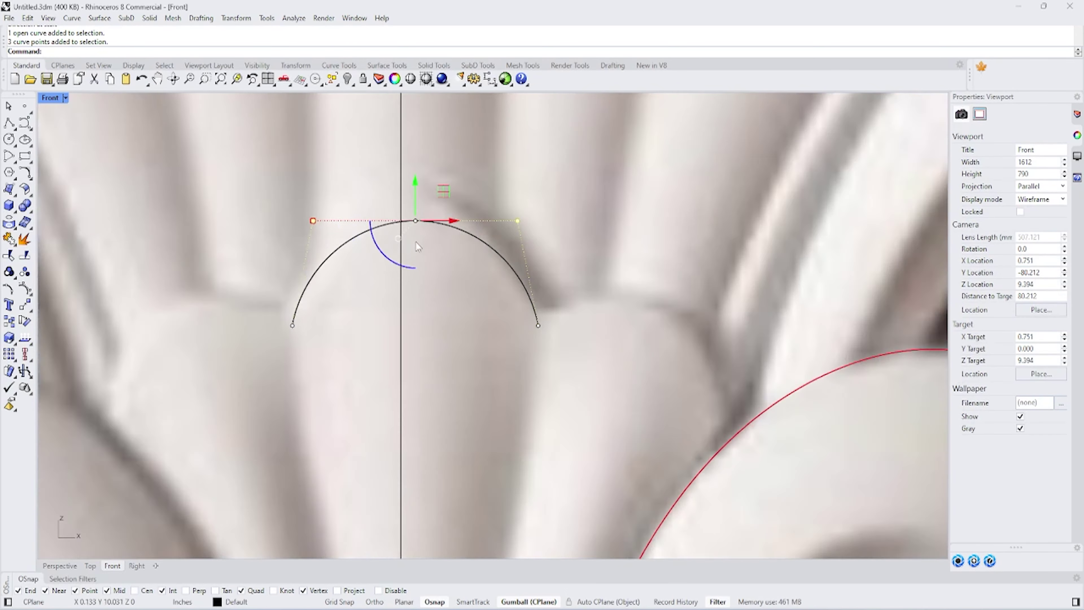
scroll(416, 242, "up", 1)
left_click(485, 236)
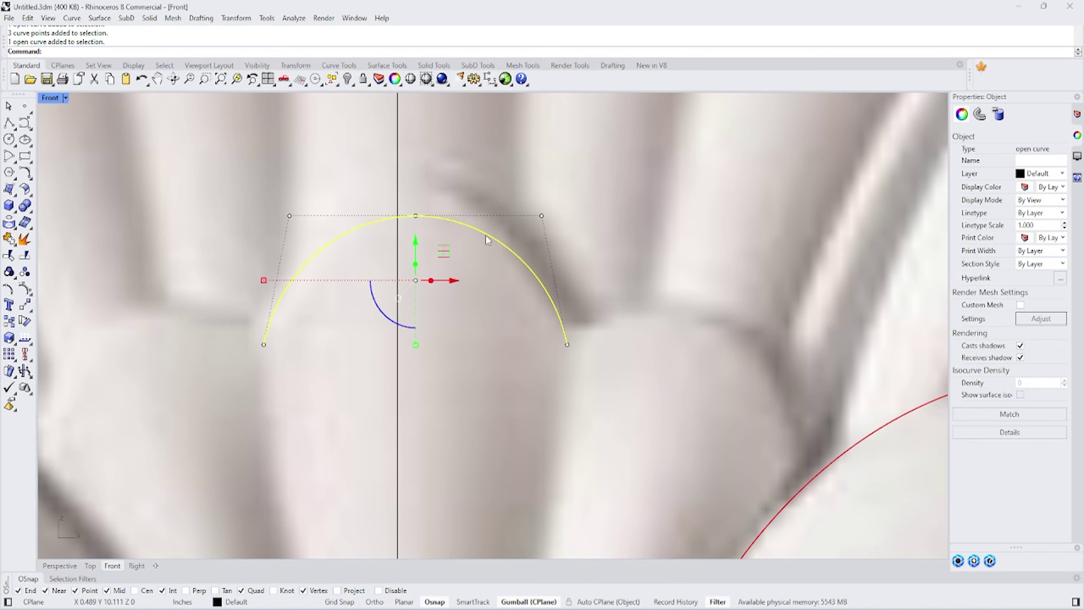
left_click_drag(416, 282, 398, 283)
scroll(388, 288, "down", 2)
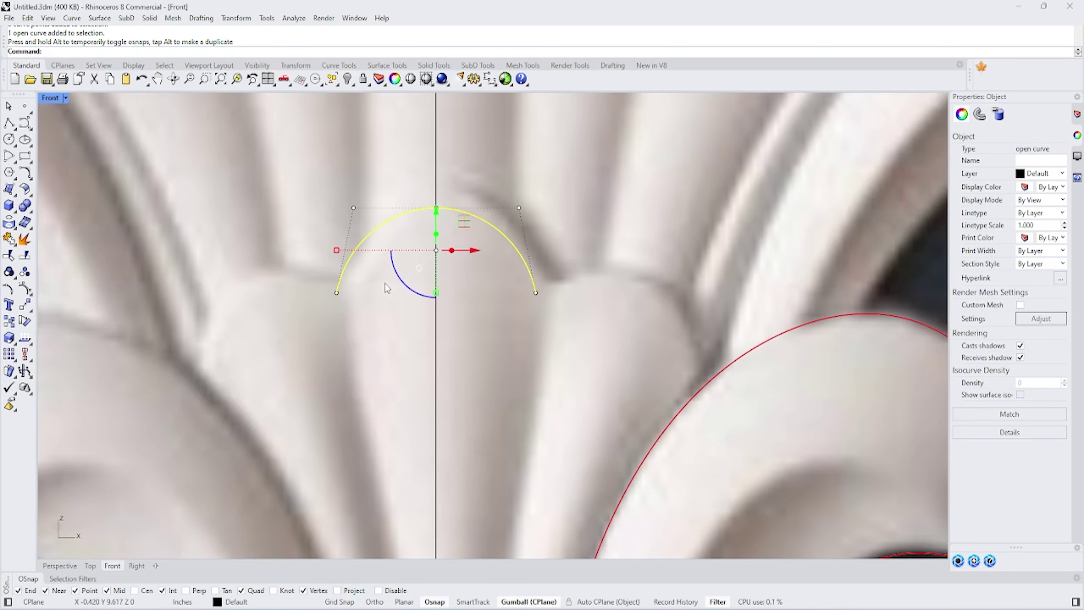
left_click_drag(429, 209, 429, 196)
left_click_drag(337, 238, 348, 238)
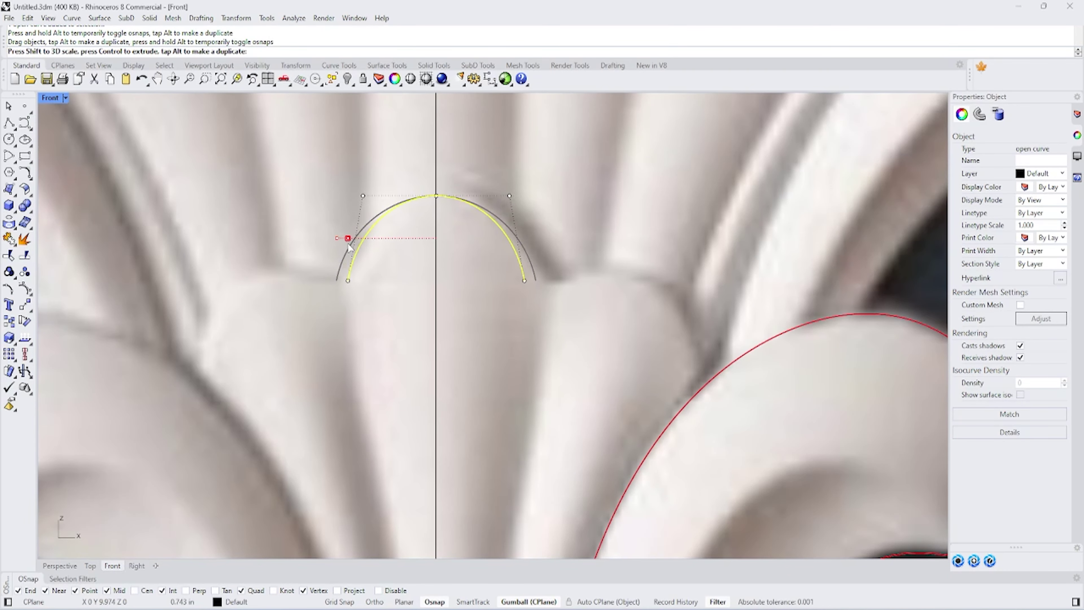
left_click_drag(329, 182, 525, 210)
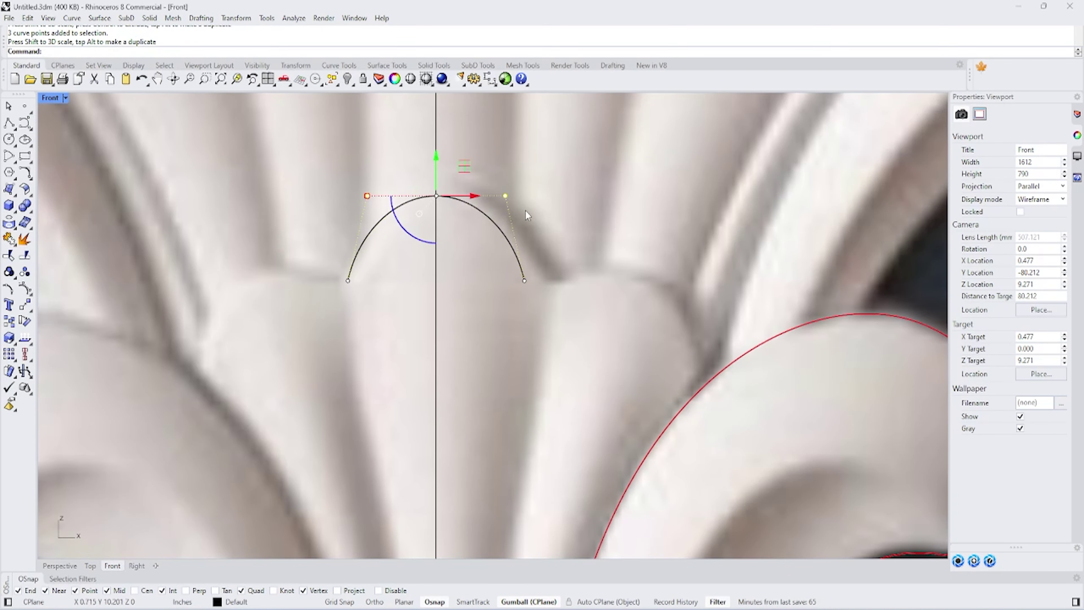
key("Escape")
Step: Widen the arc so its base reaches the lobe edges, then select the centre line
scroll(500, 269, "down", 5)
scroll(508, 264, "up", 3)
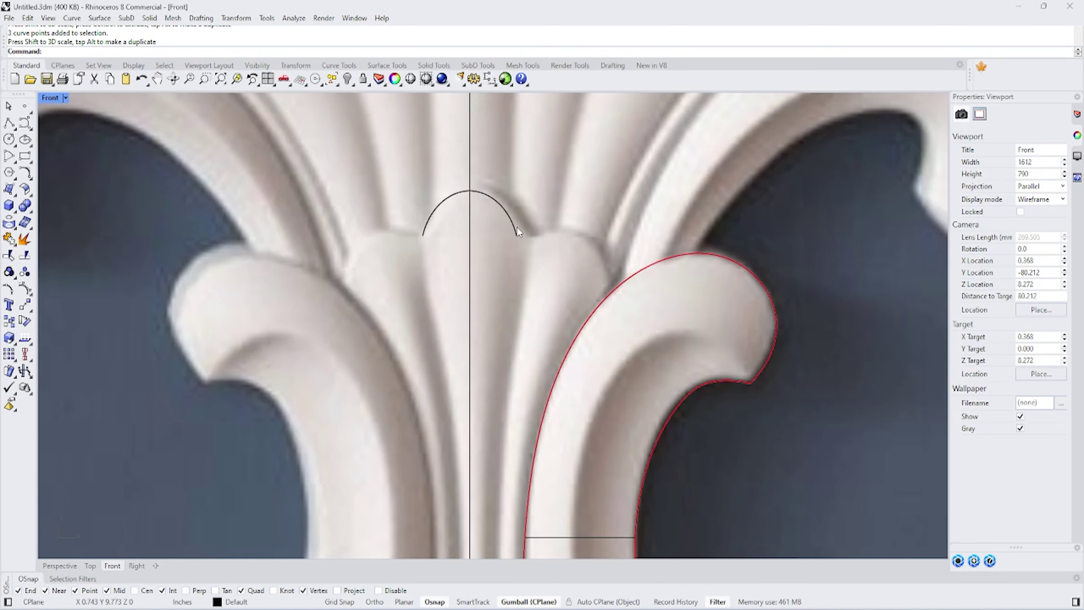
scroll(514, 226, "up", 2)
scroll(509, 225, "up", 1)
left_click(496, 184)
left_click_drag(349, 210, 341, 210)
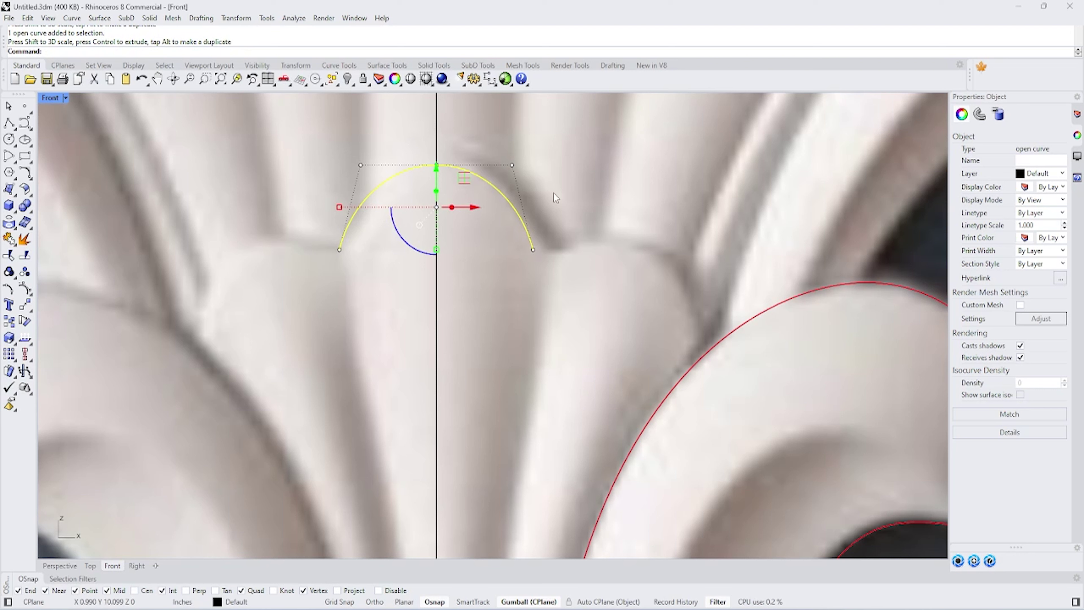
mouse_move(554, 193)
left_mouse_down()
mouse_move(333, 147)
mouse_move(350, 174)
left_mouse_up()
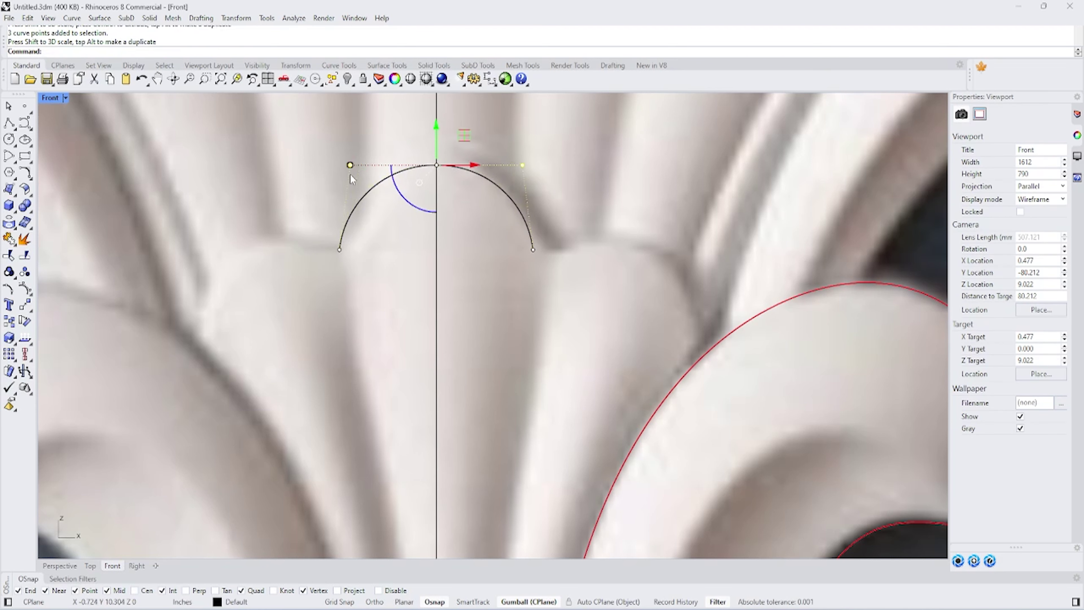
mouse_move(537, 259)
left_mouse_down()
mouse_move(303, 232)
mouse_move(325, 250)
left_mouse_up()
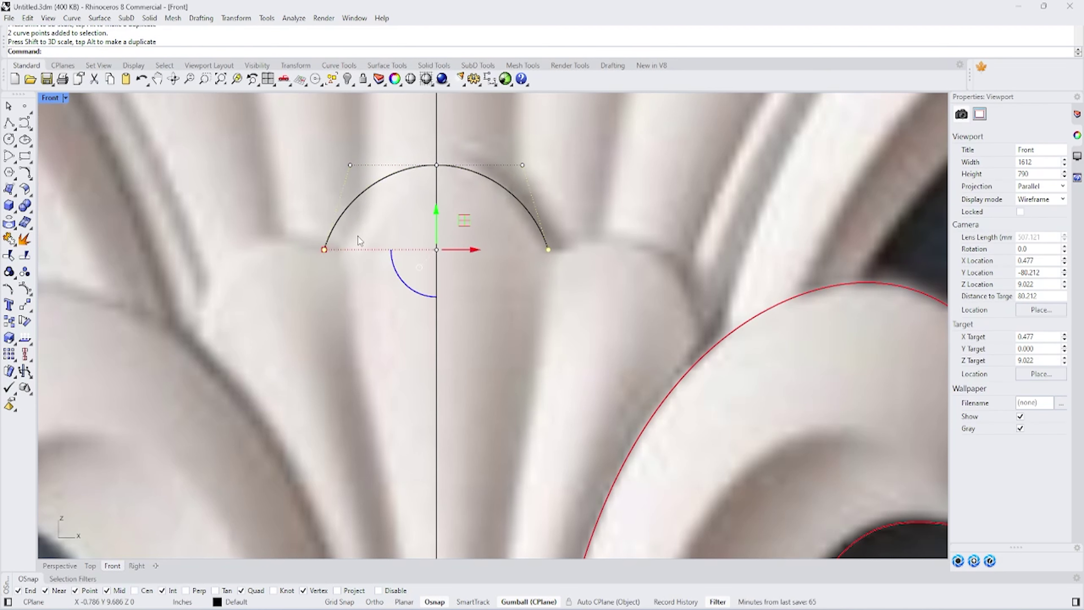
left_click(436, 145)
Step: Trim away the arc's left half at the vertical centre line
type("trim")
key("Return")
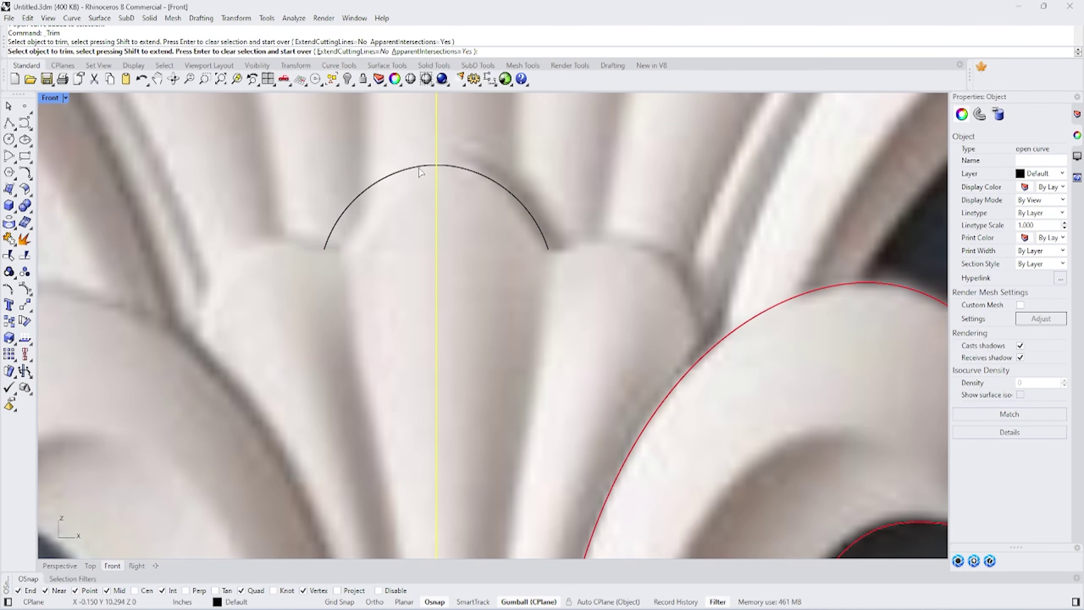
left_click(411, 168)
scroll(412, 167, "down", 3)
scroll(412, 168, "down", 1)
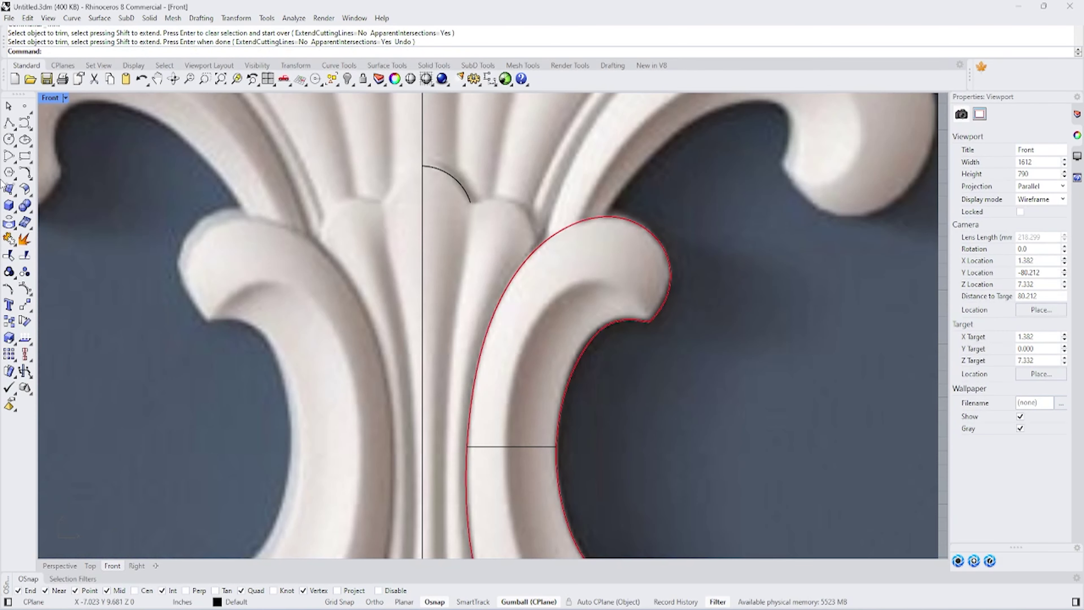
Step: Draw a curve from the half-arc's end along the lobe shoulder to the red curl outline
left_click(14, 165)
left_click(42, 178)
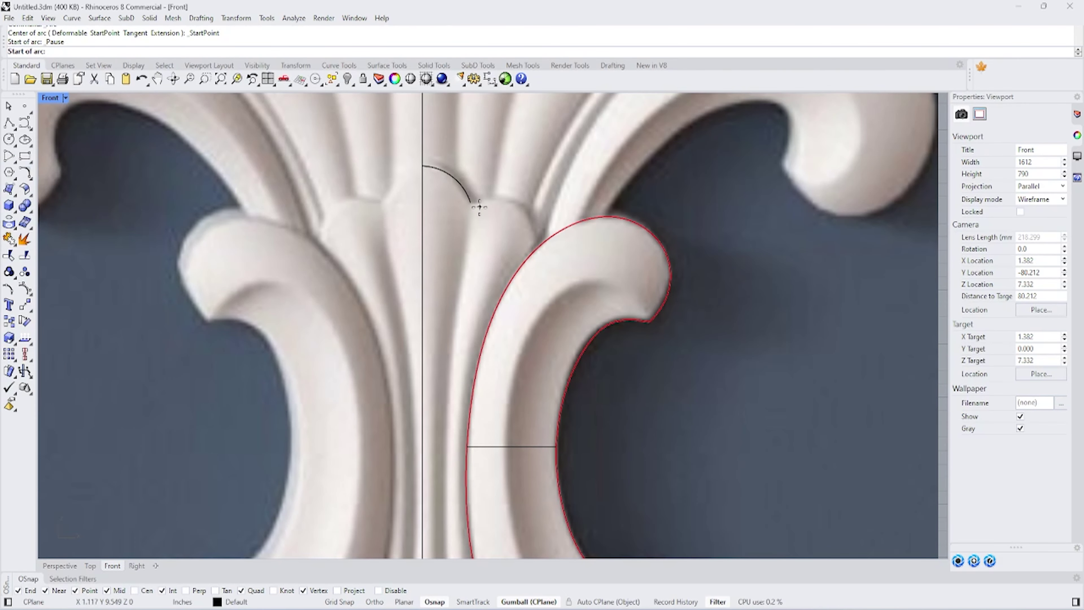
left_click(30, 130)
scroll(517, 212, "up", 3)
left_click(428, 192)
left_click(466, 189)
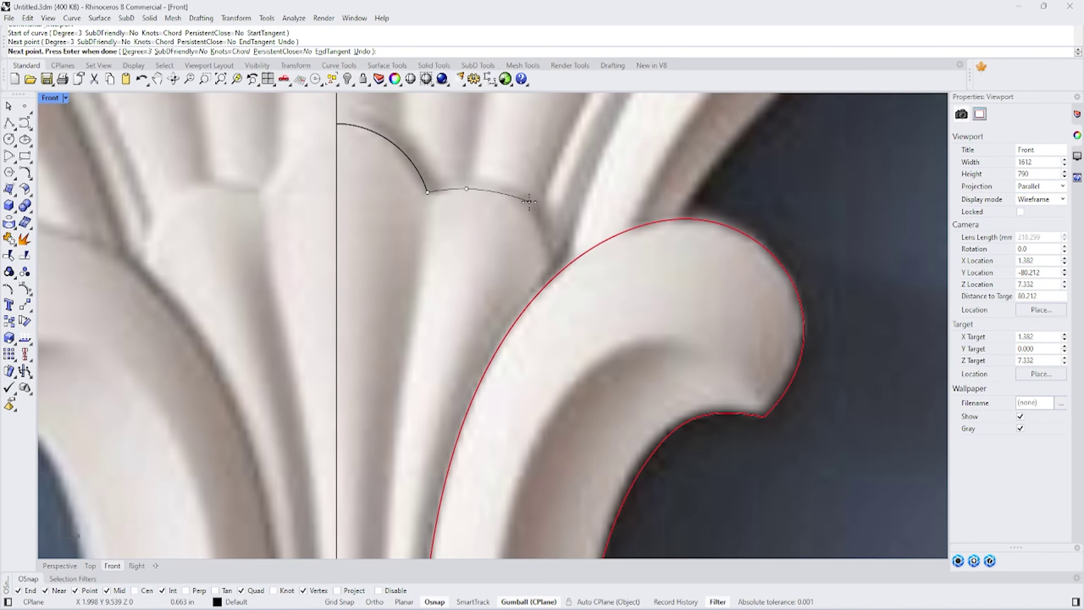
left_click(529, 201)
left_click(554, 278)
key("Return")
scroll(564, 280, "up", 2)
Step: Show the connecting curve's control points and delete a surplus point
left_click(568, 263)
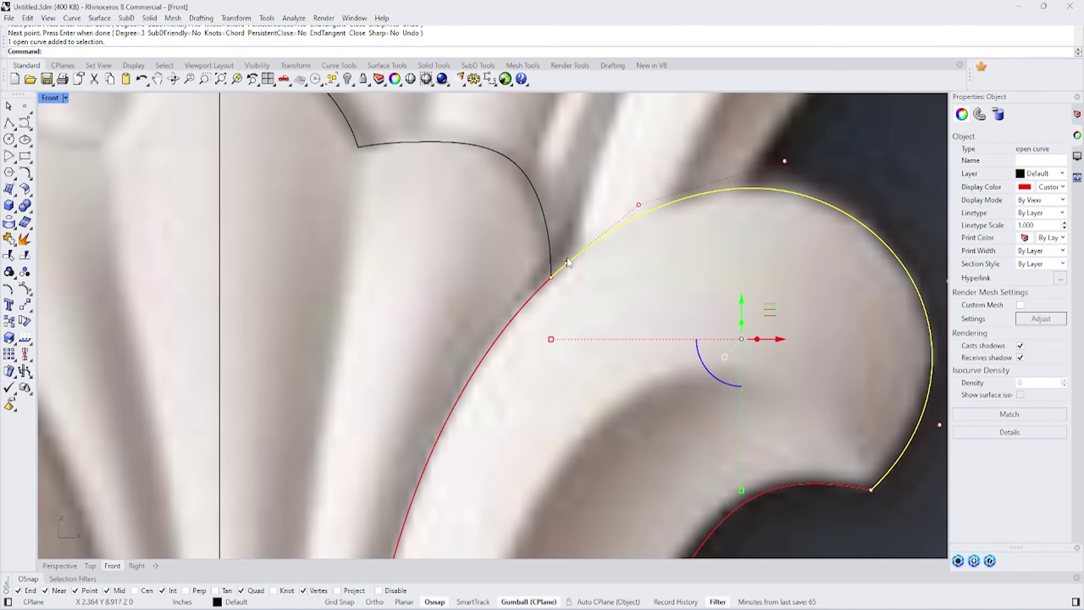
scroll(555, 252, "up", 3)
key("Escape")
scroll(582, 212, "up", 3)
left_click(574, 259)
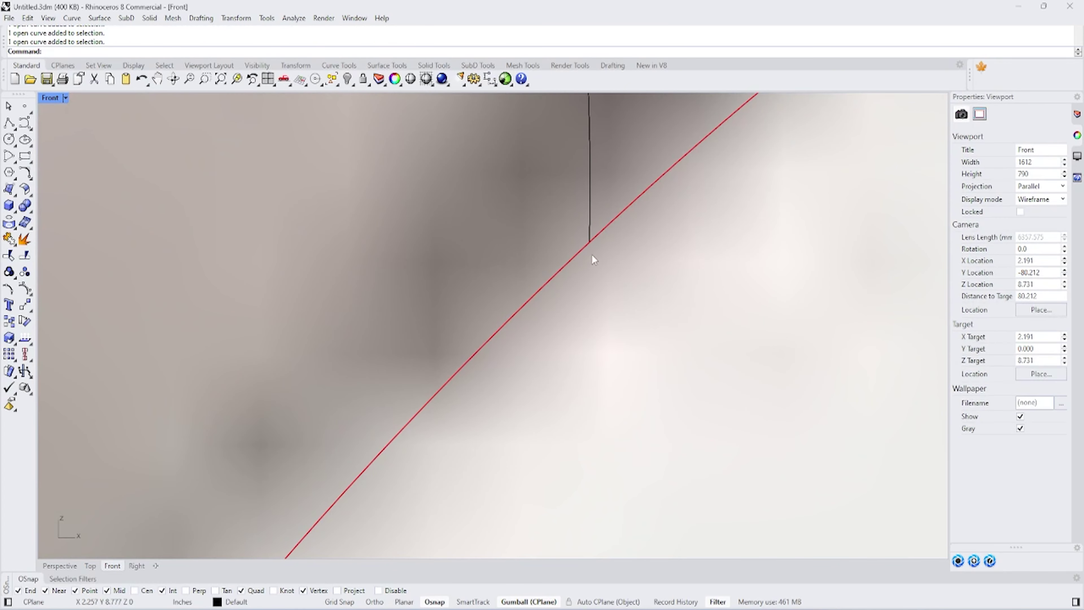
scroll(592, 255, "down", 5)
left_click(586, 215)
key("F10")
left_click(465, 220)
key("Delete")
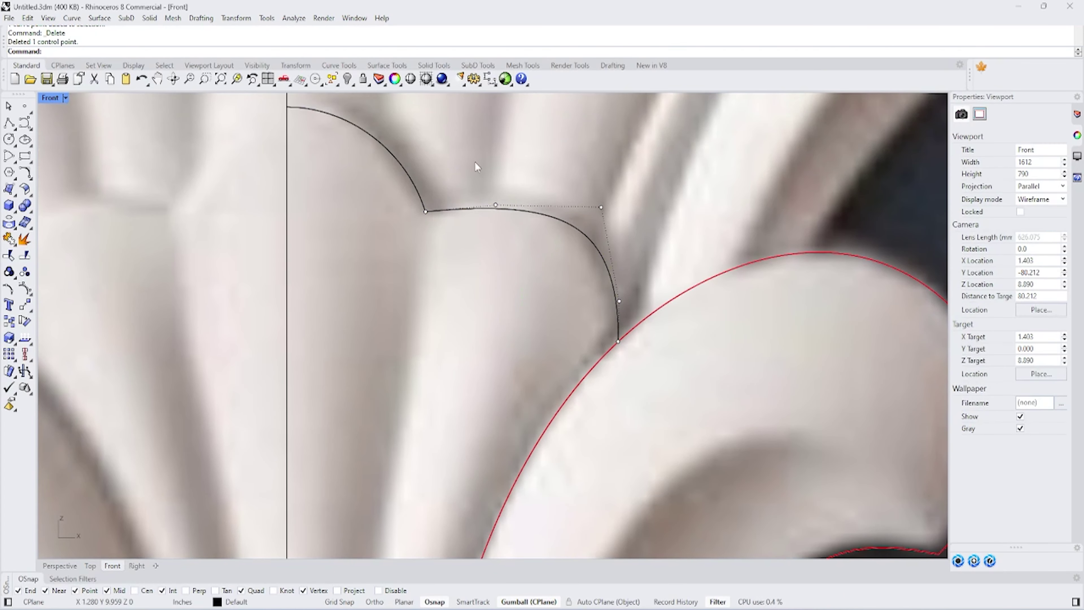
Step: Drag the control points so the curve and arch follow the rounded lobe
left_click(496, 205)
left_click_drag(527, 174, 504, 161)
left_click(601, 208)
left_click_drag(633, 177, 608, 167)
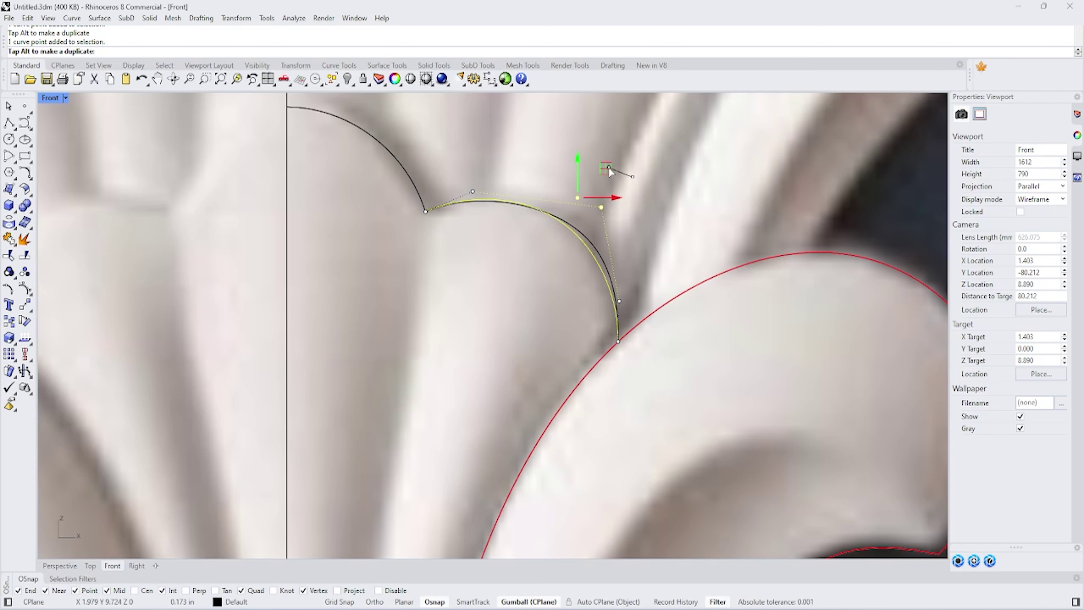
left_click(620, 301)
left_click_drag(619, 301, 625, 294)
left_click(577, 197)
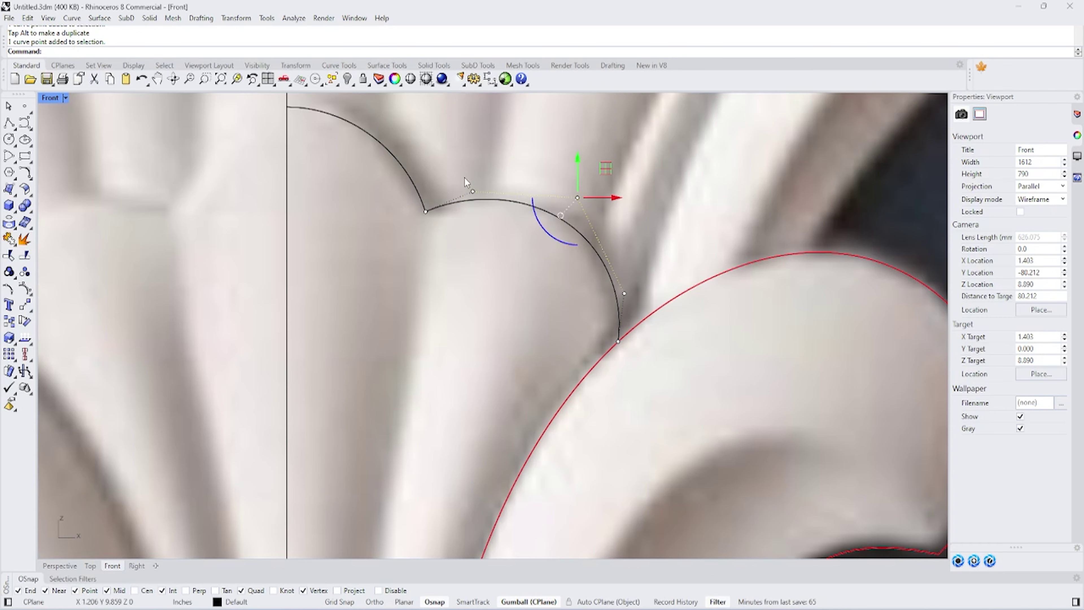
left_click_drag(587, 201, 597, 165)
left_click(474, 184)
left_click_drag(475, 184, 494, 171)
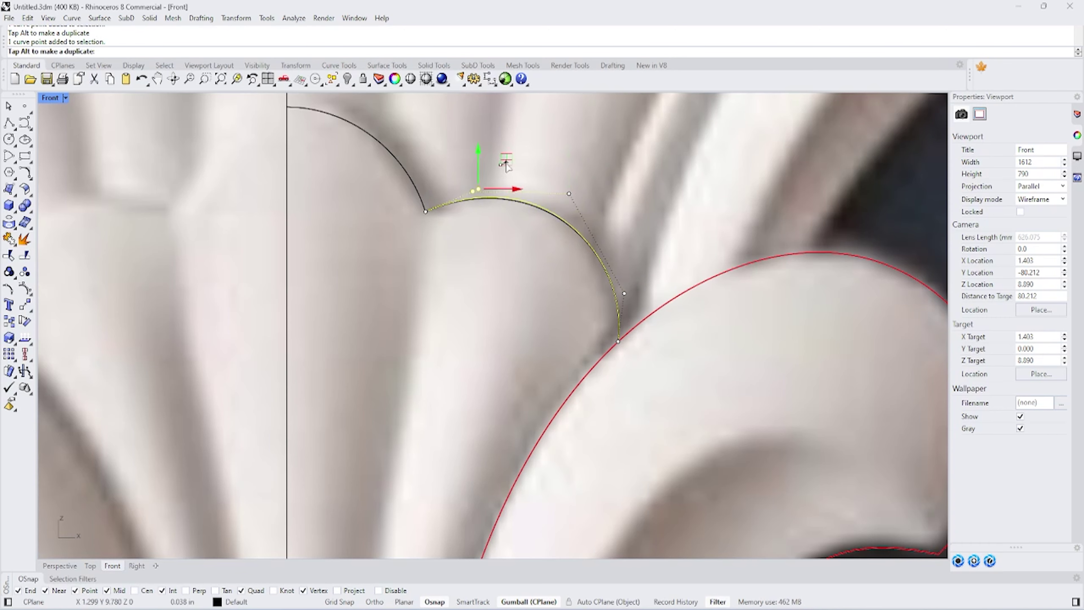
scroll(494, 172, "down", 5)
scroll(504, 211, "down", 5)
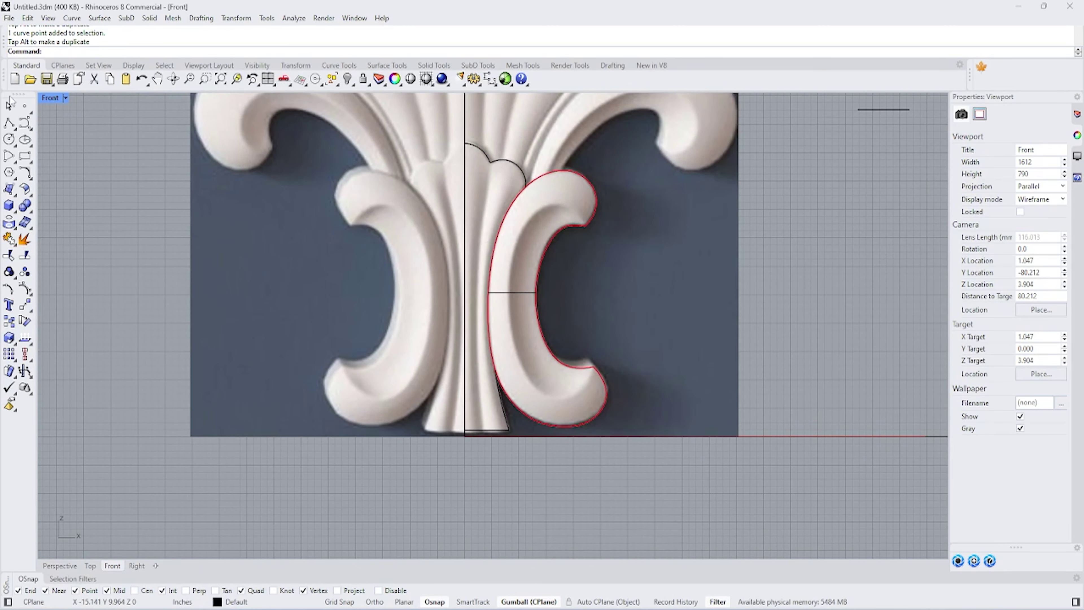
Step: Draw an arc from the stem base to the stem top along the right flute edge
left_click(9, 172)
left_click(465, 436)
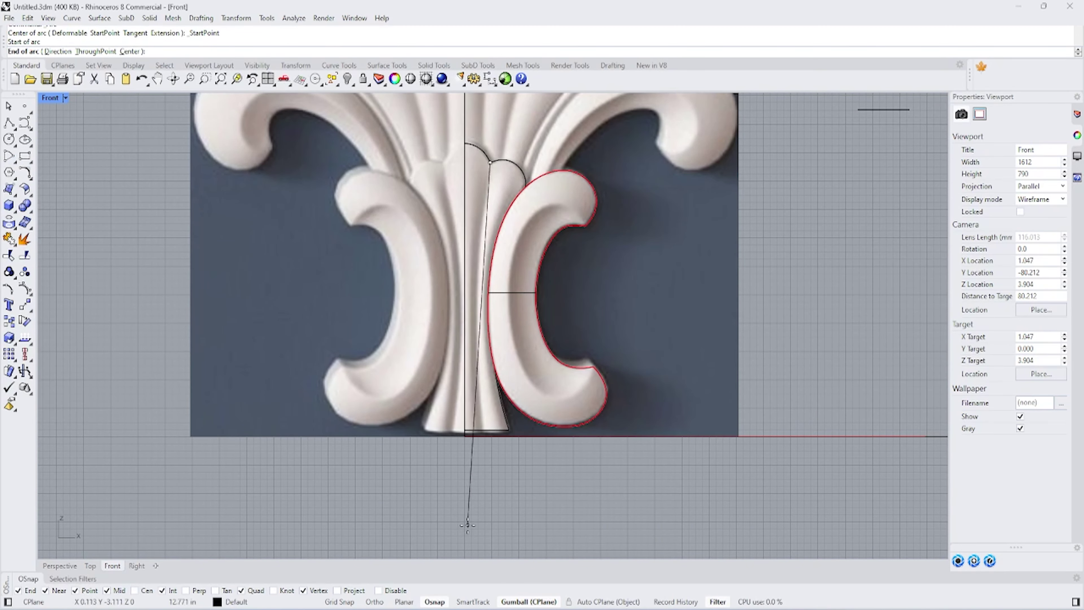
scroll(469, 502, "up", 2)
scroll(484, 417, "up", 2)
scroll(491, 427, "down", 3)
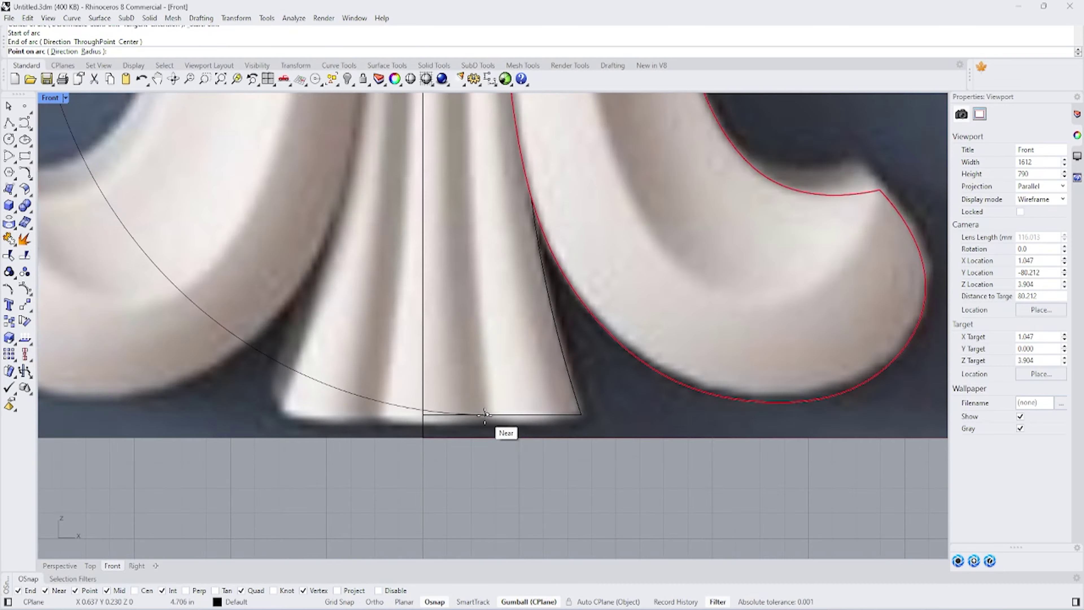
scroll(491, 427, "down", 3)
left_click(494, 148)
left_click(481, 243)
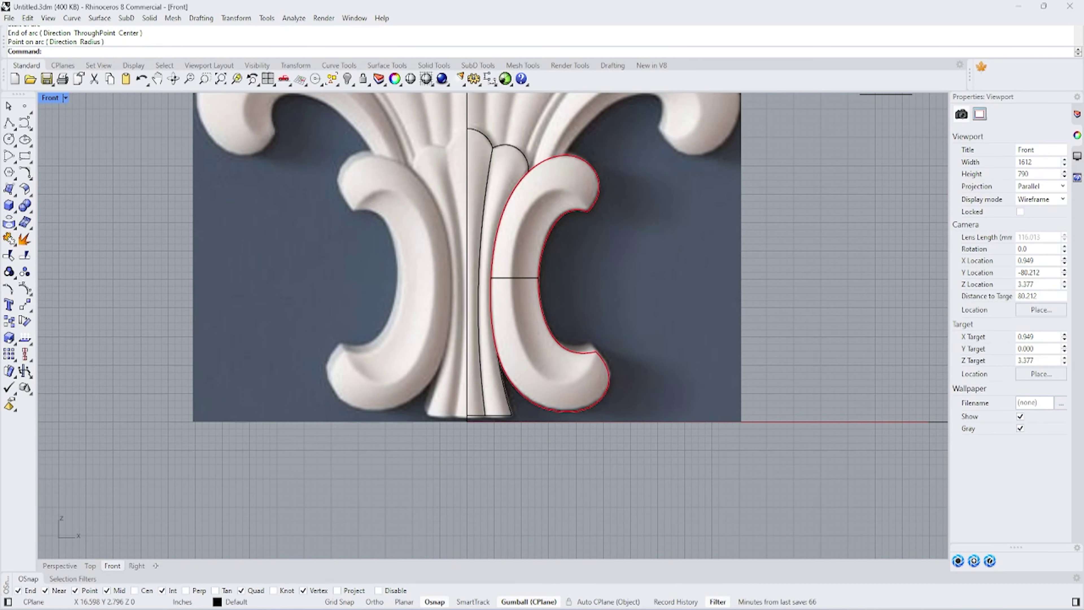
Step: Hide one outline curve along the stem's right edge
left_click(501, 228)
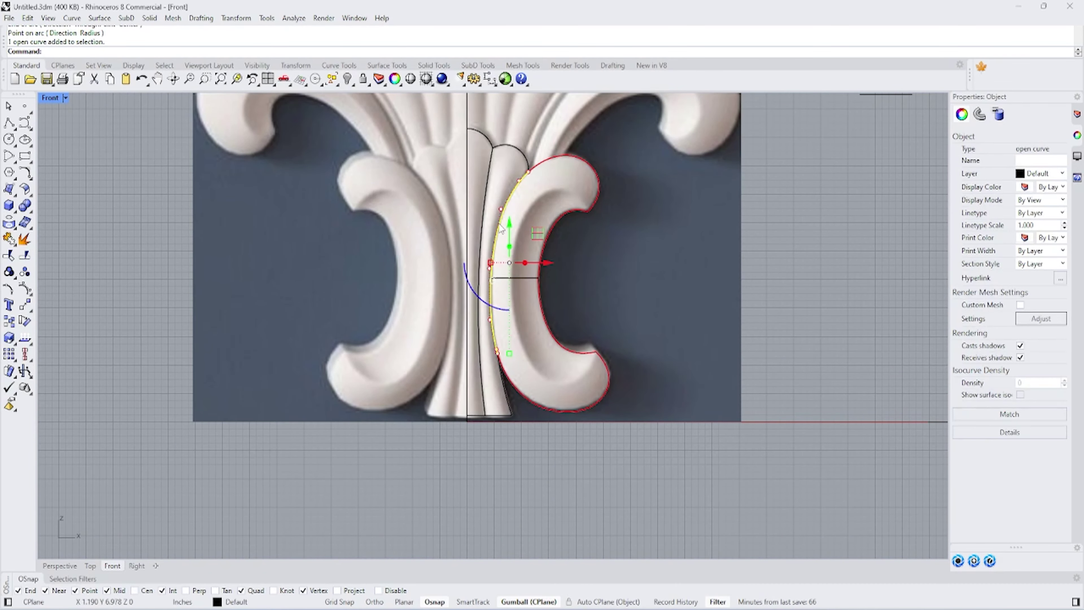
left_click(505, 397, "shift")
left_click(503, 289)
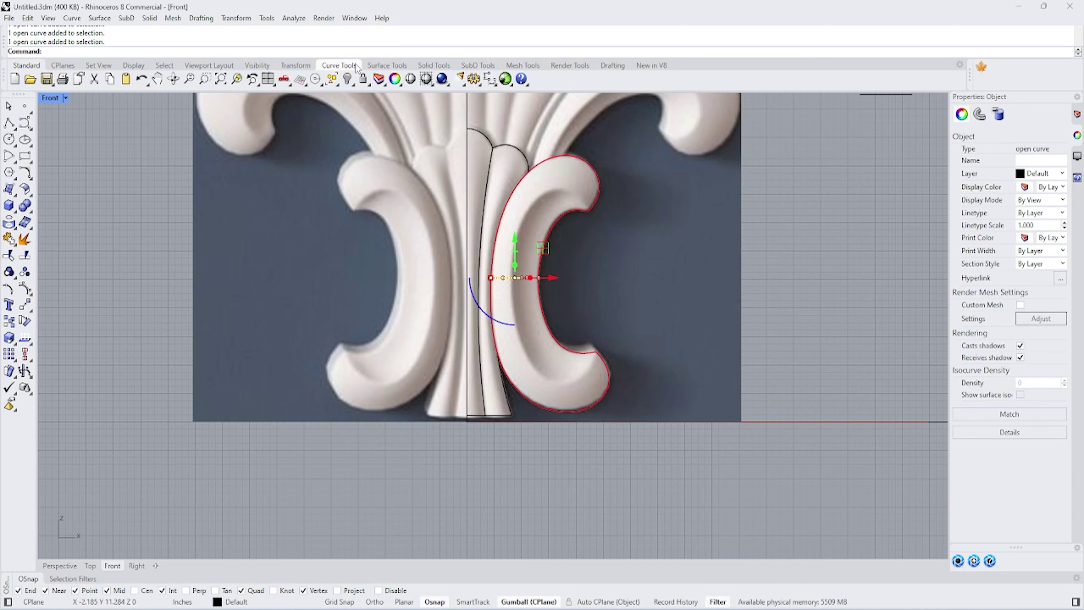
left_click(347, 79)
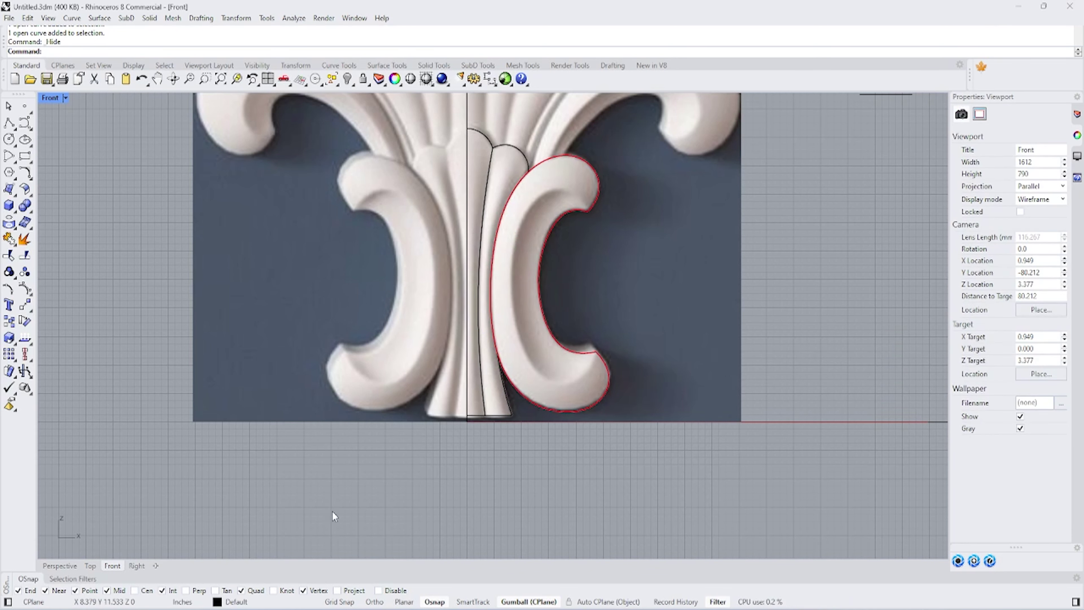
Step: Mirror the two stem edge curves to the left across the centre line
left_click_drag(427, 417, 489, 443)
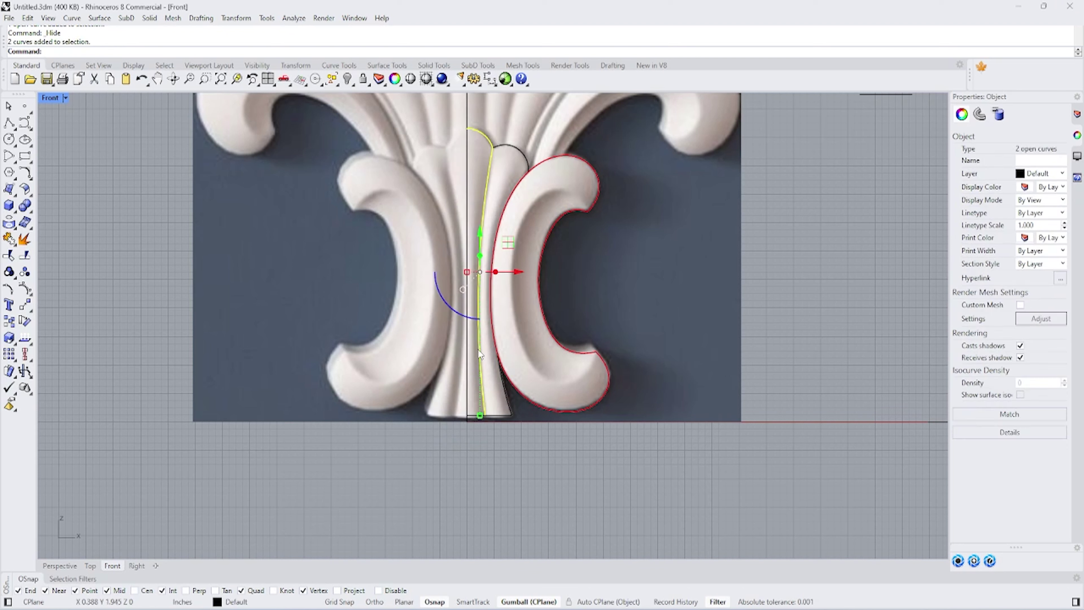
type("Mr")
key("Return")
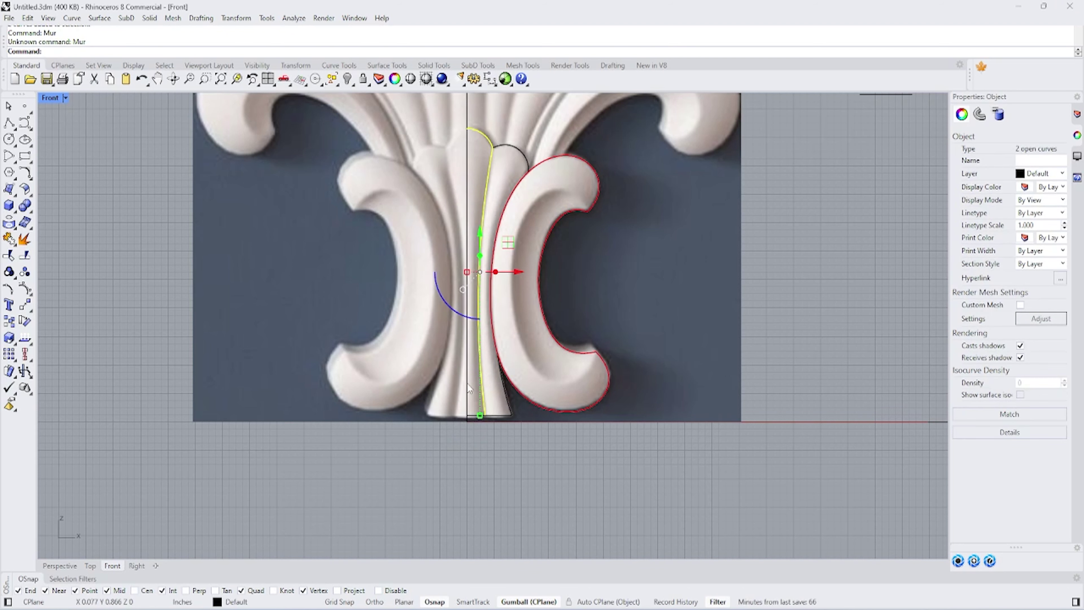
key("Return")
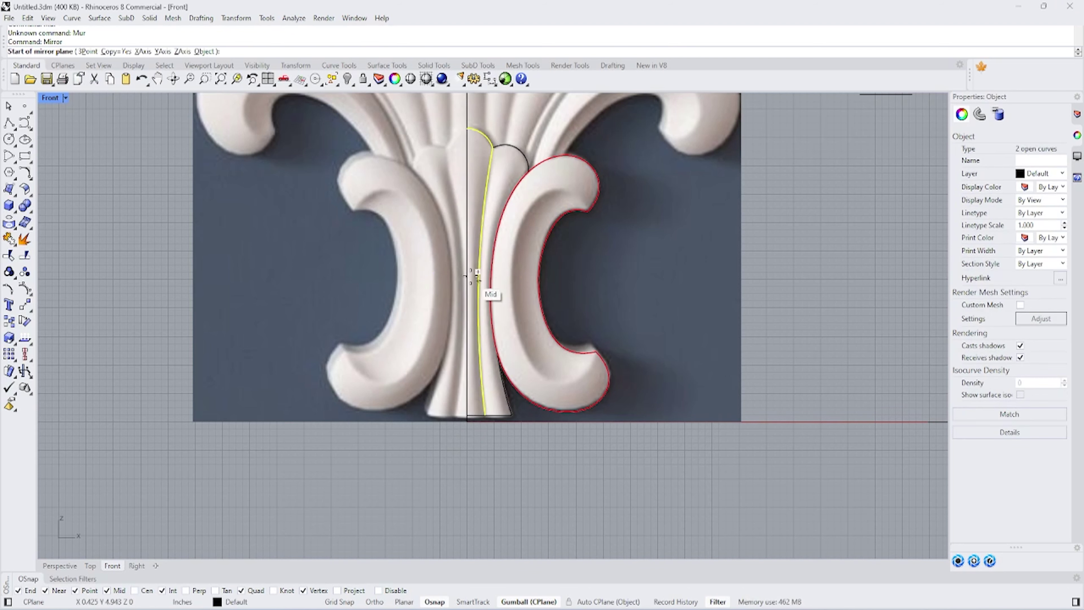
left_click(467, 272)
left_click(468, 404)
Step: Delete the stray curve at the stem base
key("Escape")
left_click(475, 423)
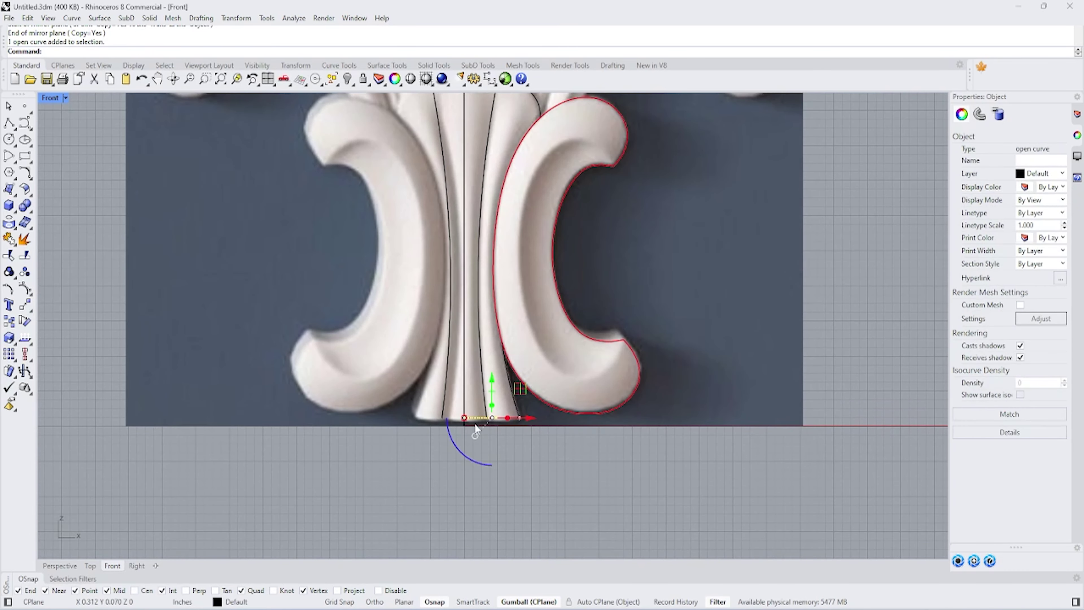
key("Delete")
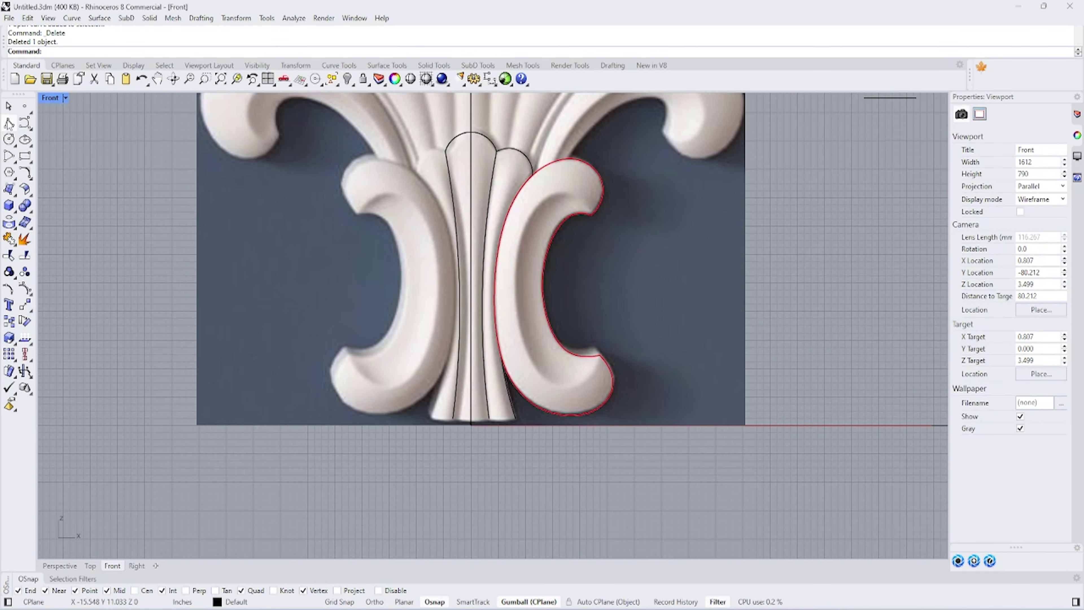
Step: Draw a straight cross line from the stem's left edge midpoint to its right edge
scroll(478, 192, "up", 3)
left_click(428, 131)
left_click(505, 131)
key("Return")
key("Return")
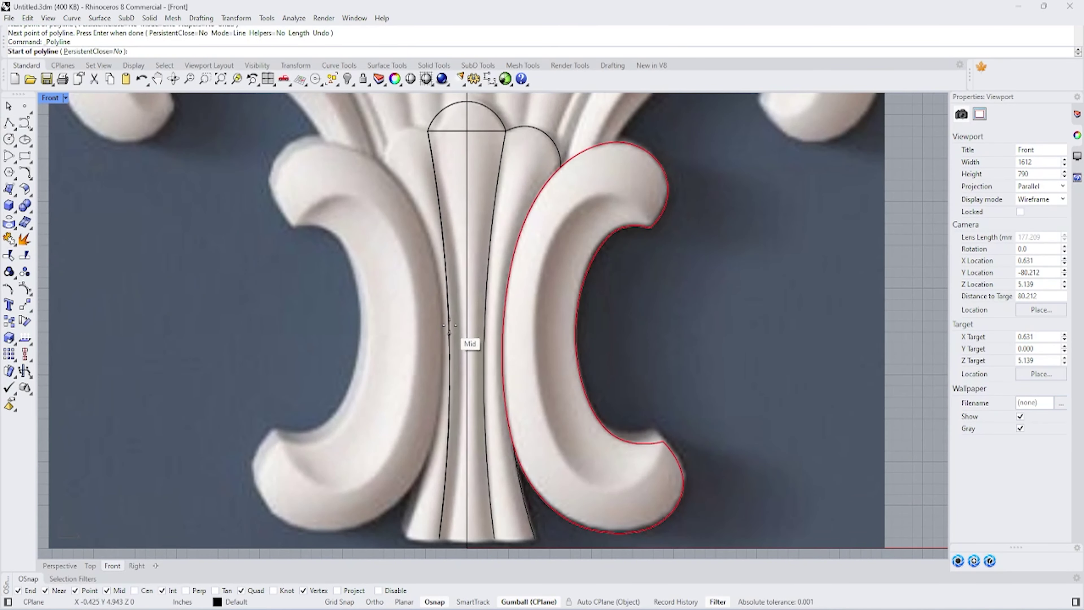
left_click(450, 325)
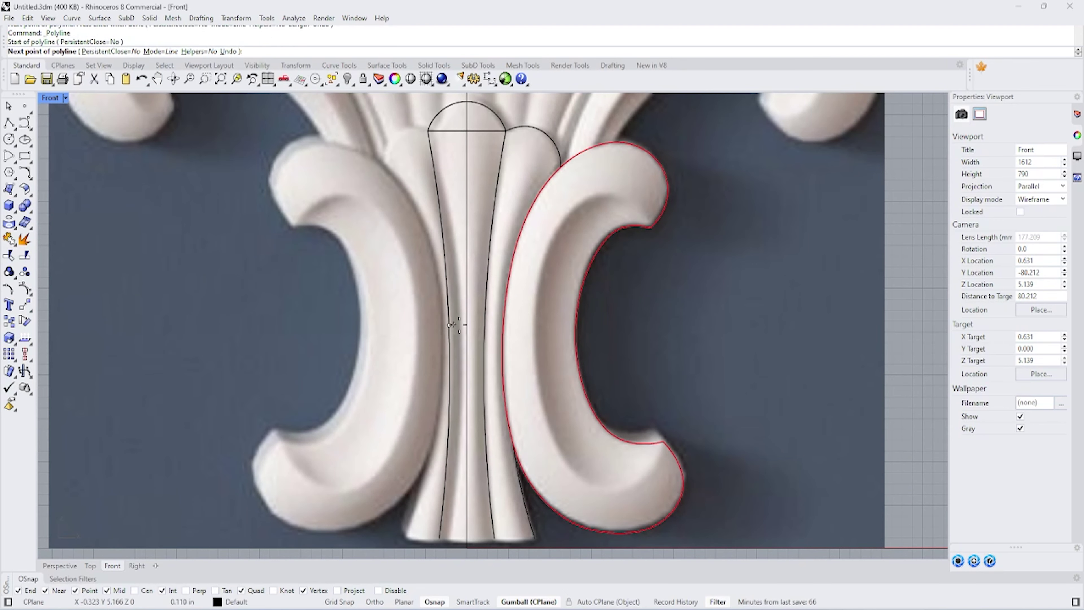
left_click(484, 334)
key("Return")
Step: Rebuild the middle cross line and drag its middle control points down to bow it forward
double_click(47, 99)
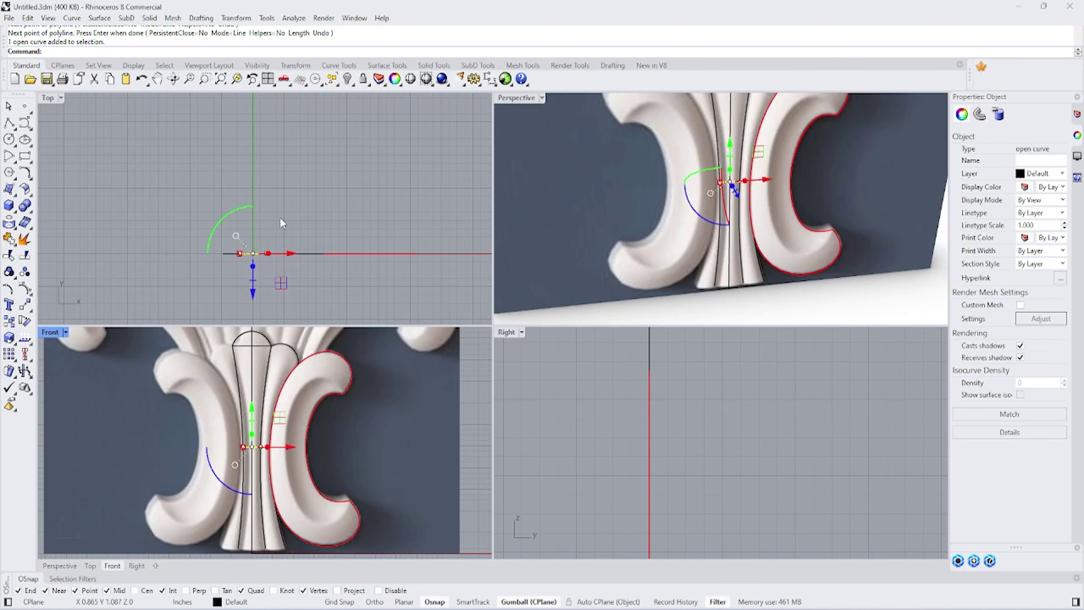
type("R")
key("Return")
left_click(671, 344)
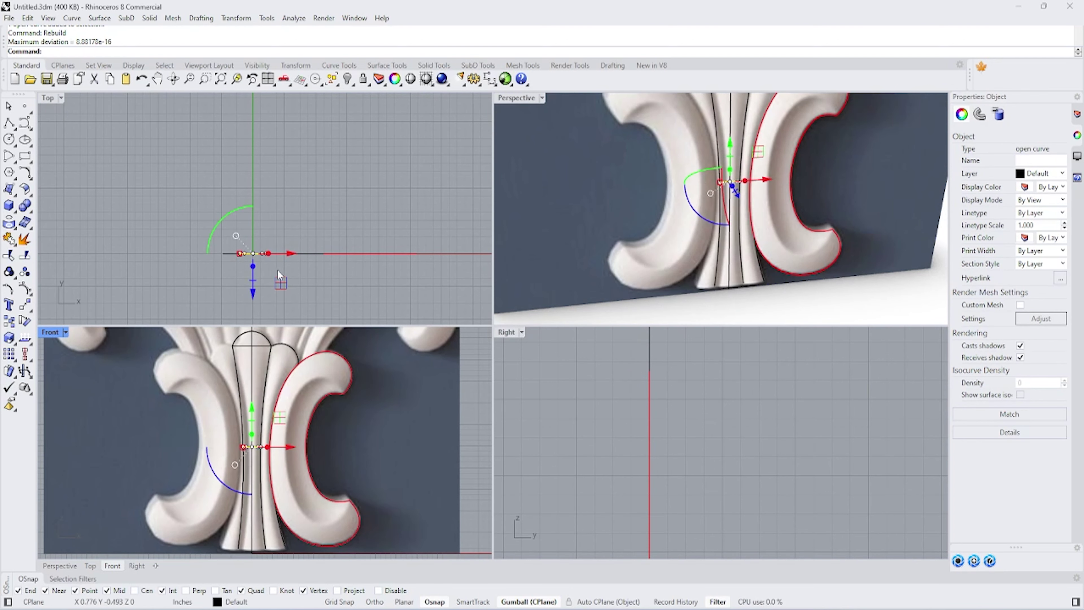
scroll(277, 269, "up", 5)
left_click_drag(207, 184, 382, 237)
left_click_drag(304, 184, 300, 229)
left_click(286, 238)
left_click(255, 174)
Step: Draw a straight line across the stem's base corners and rebuild it with more points
right_click_drag(239, 487, 256, 461)
scroll(256, 461, "up", 3)
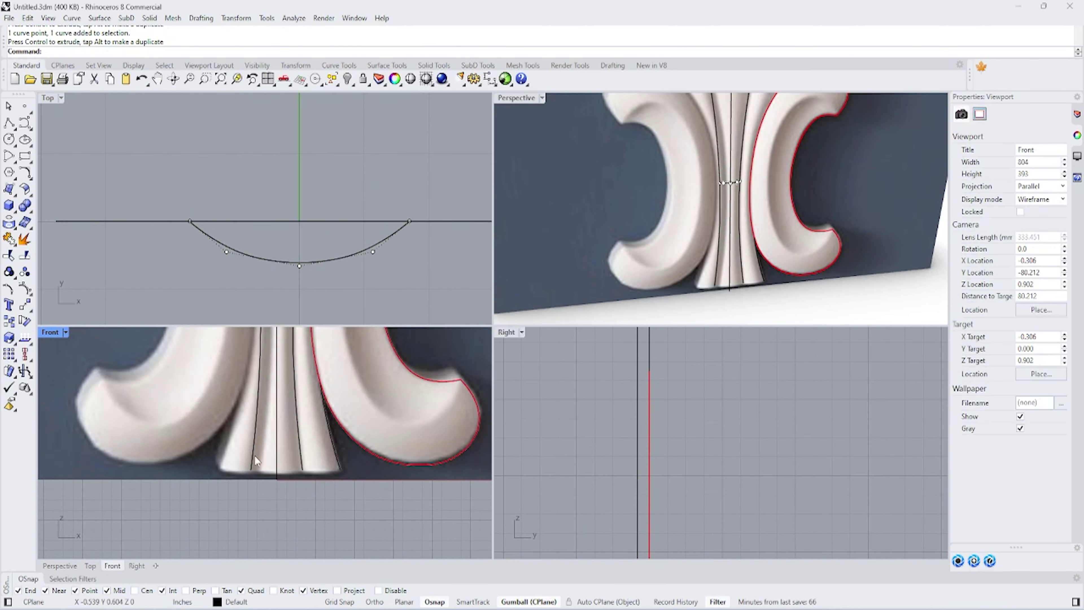
left_click(251, 470)
left_click(303, 470)
key("Return")
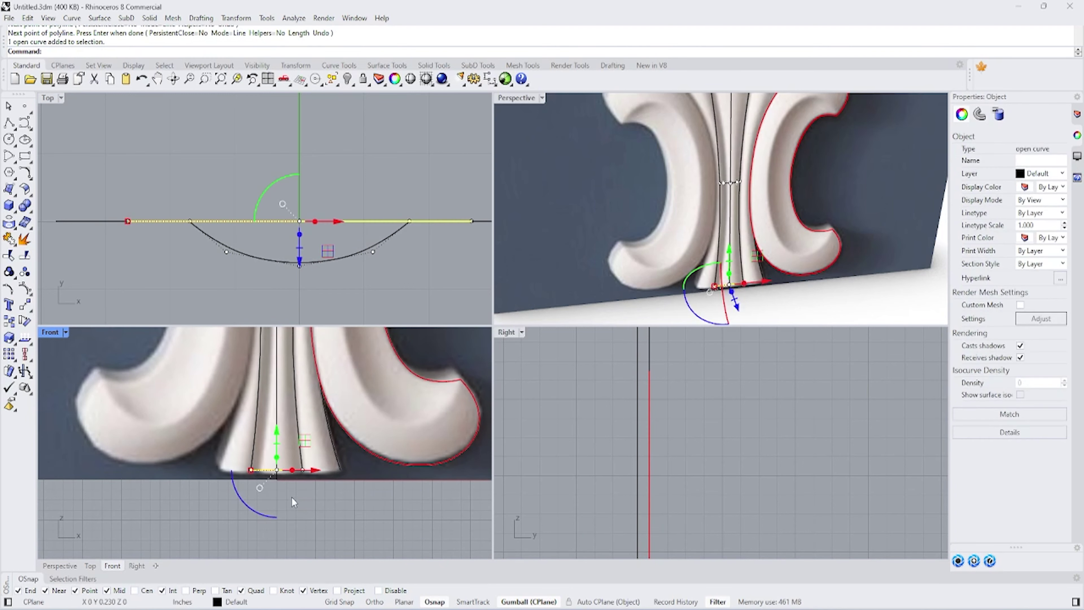
type("R")
key("Return")
left_click(678, 344)
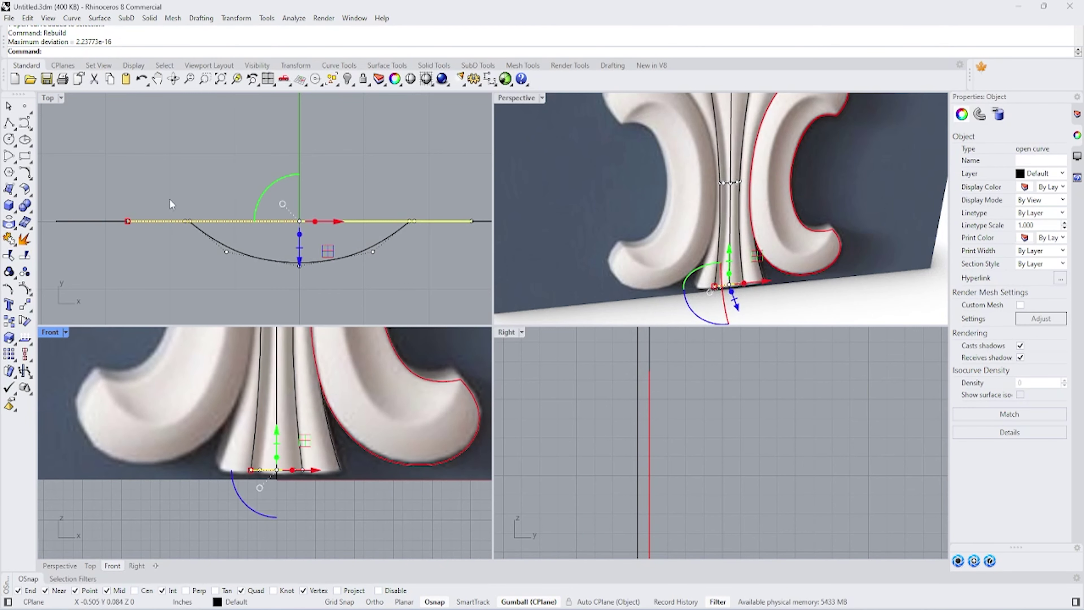
Step: Bow the base line forward by dragging its three interior control points
left_click_drag(171, 199, 277, 213)
left_click(256, 470)
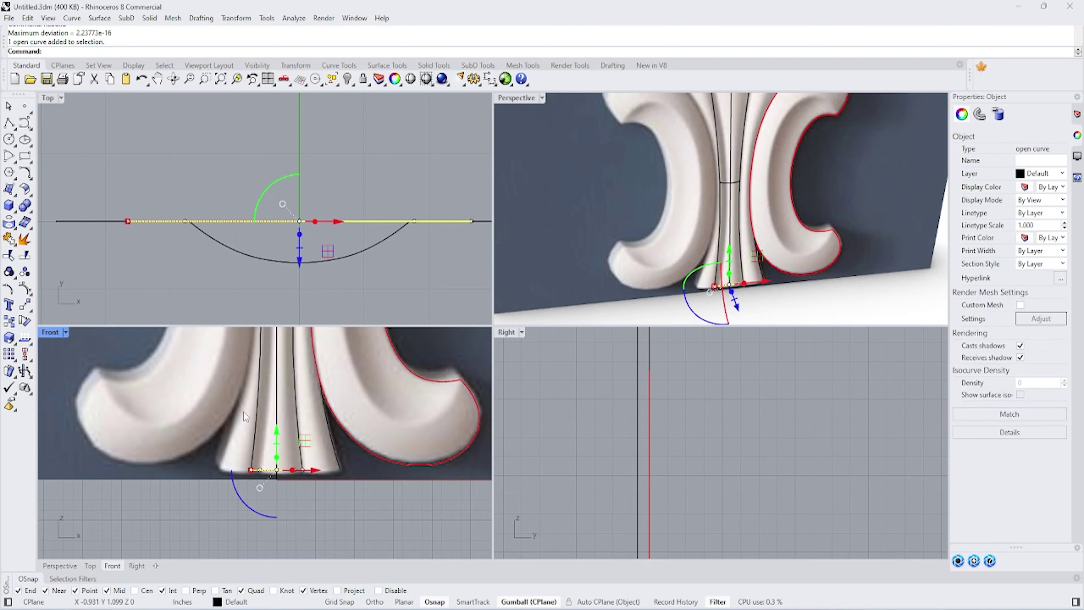
key("F10")
left_click(185, 221)
left_click(300, 221, "shift")
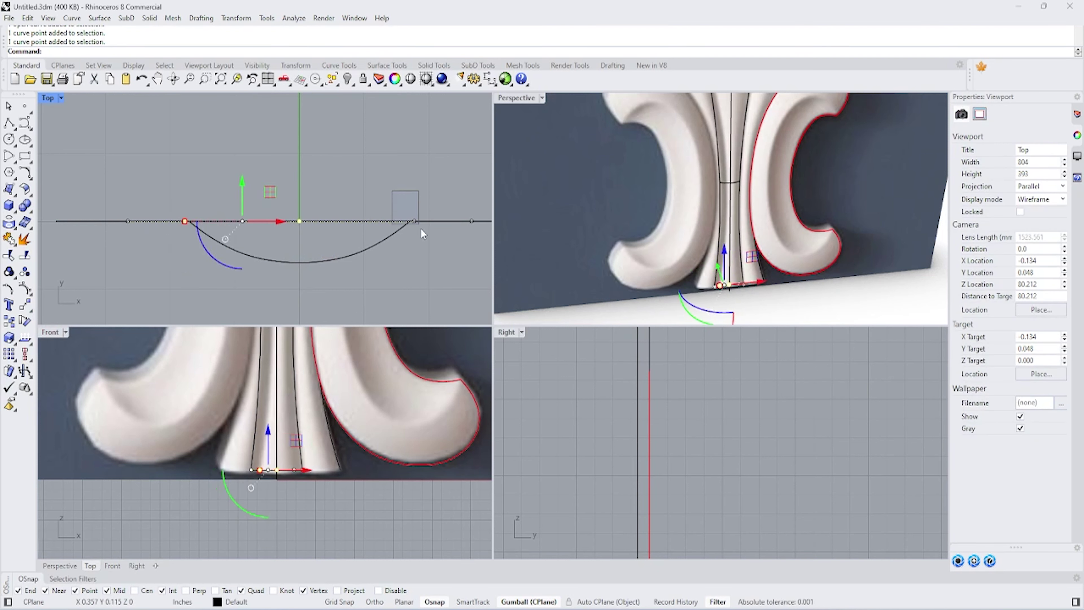
left_click(414, 222, "shift")
left_click_drag(299, 184, 299, 213)
key("Escape")
Step: Rebuild the straight line at the stem top with more points
scroll(718, 234, "down", 3)
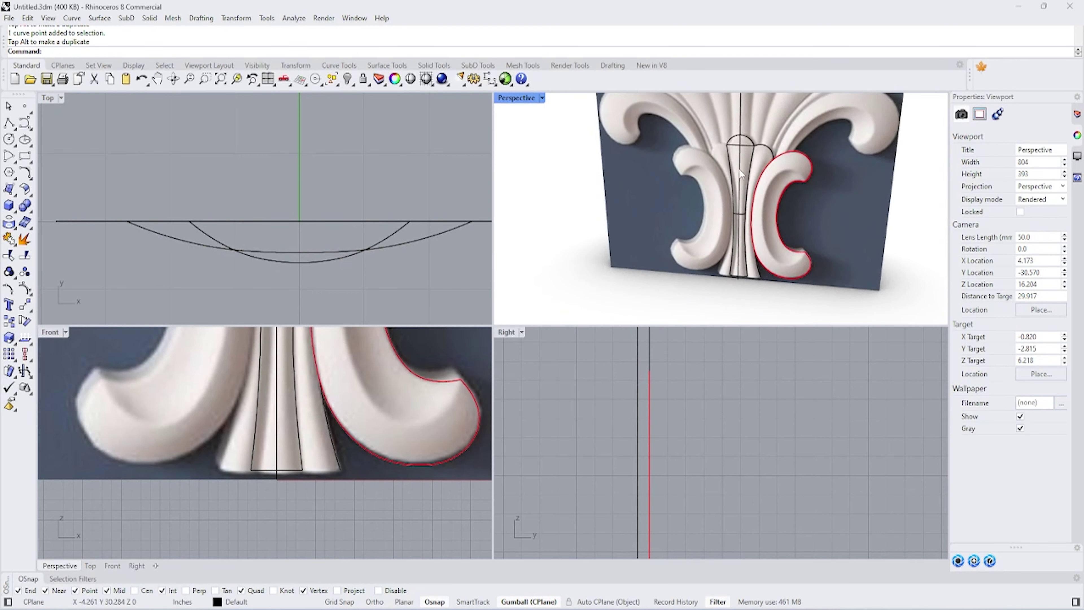
scroll(740, 128, "up", 4)
left_click(324, 221)
type("rebuild")
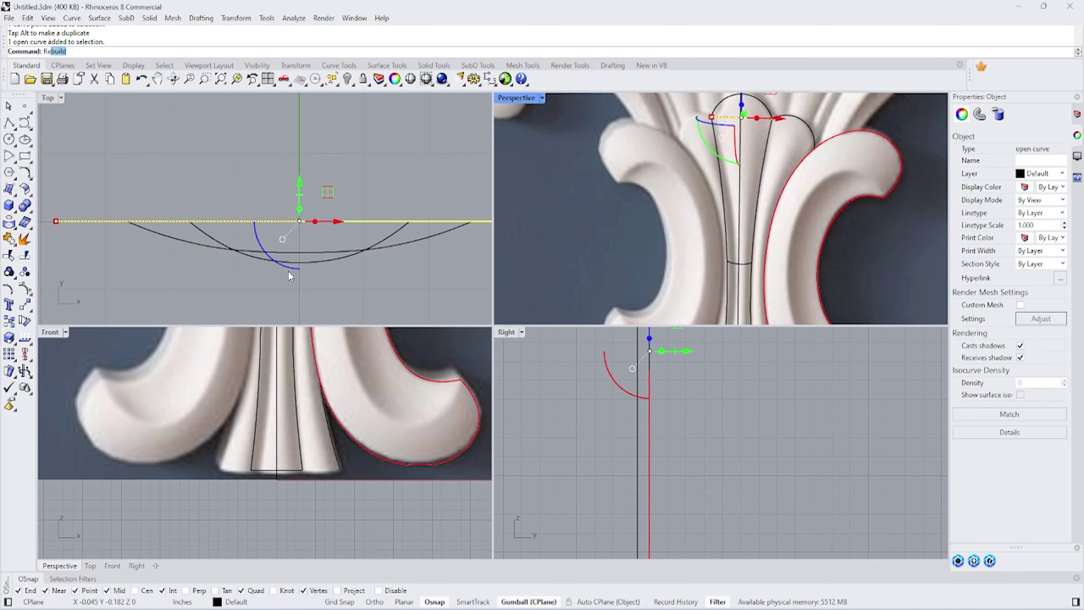
key("Return")
key("Return")
Step: Bow the top line by dragging its three interior control points
key("F10")
left_click(137, 221)
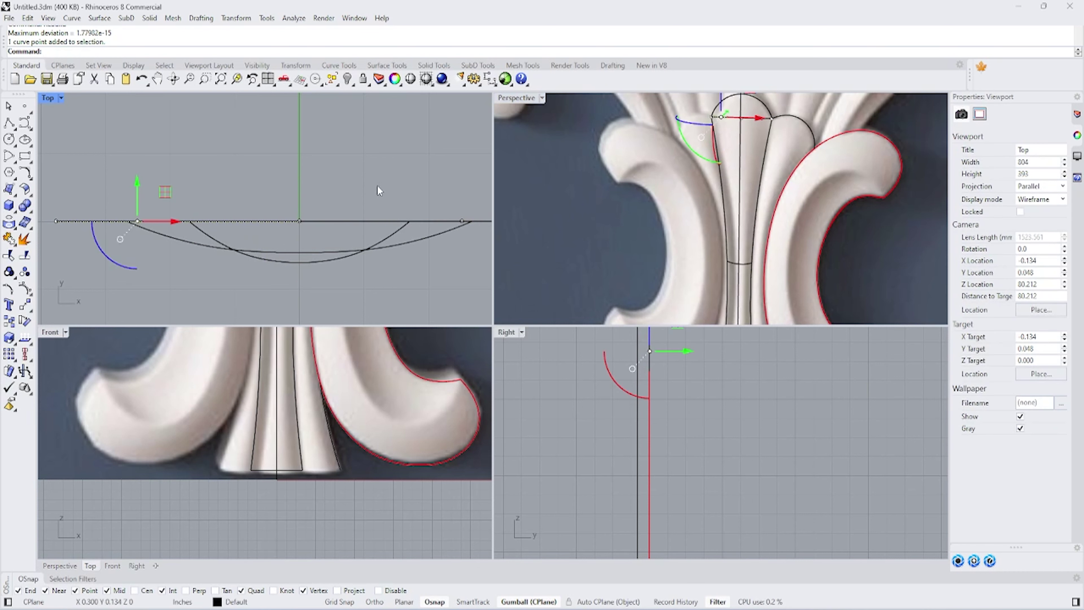
left_click(462, 222, "shift")
left_click(300, 221, "shift")
left_click_drag(299, 195, 281, 194)
key("Escape")
Step: Orbit the perspective view and start a Sweep 2 Rails surface
scroll(747, 139, "down", 3)
right_click_drag(747, 139, 722, 167)
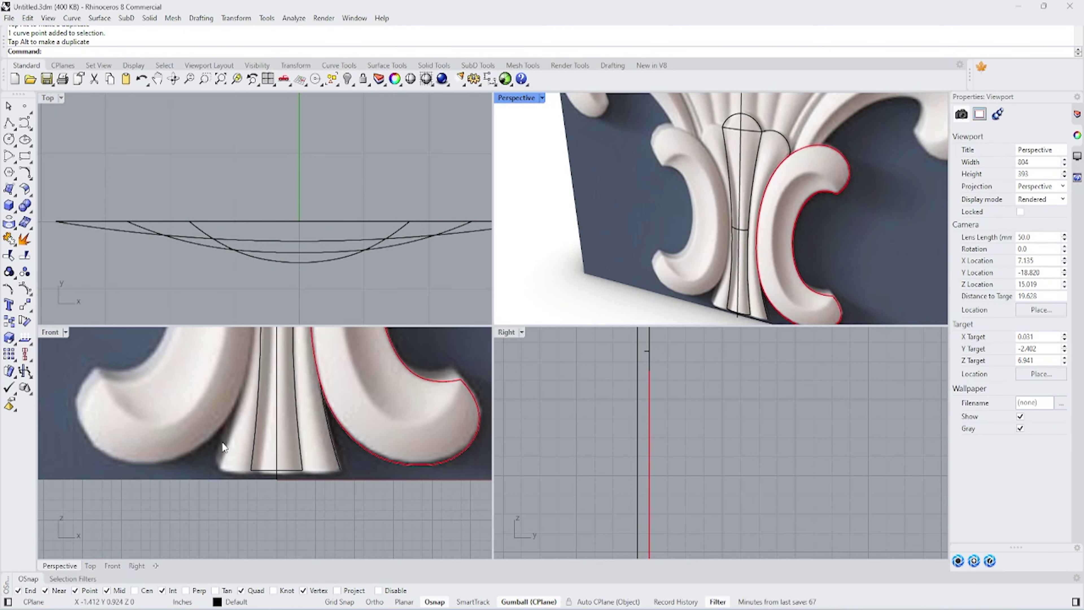
left_click(100, 18)
left_click(125, 75)
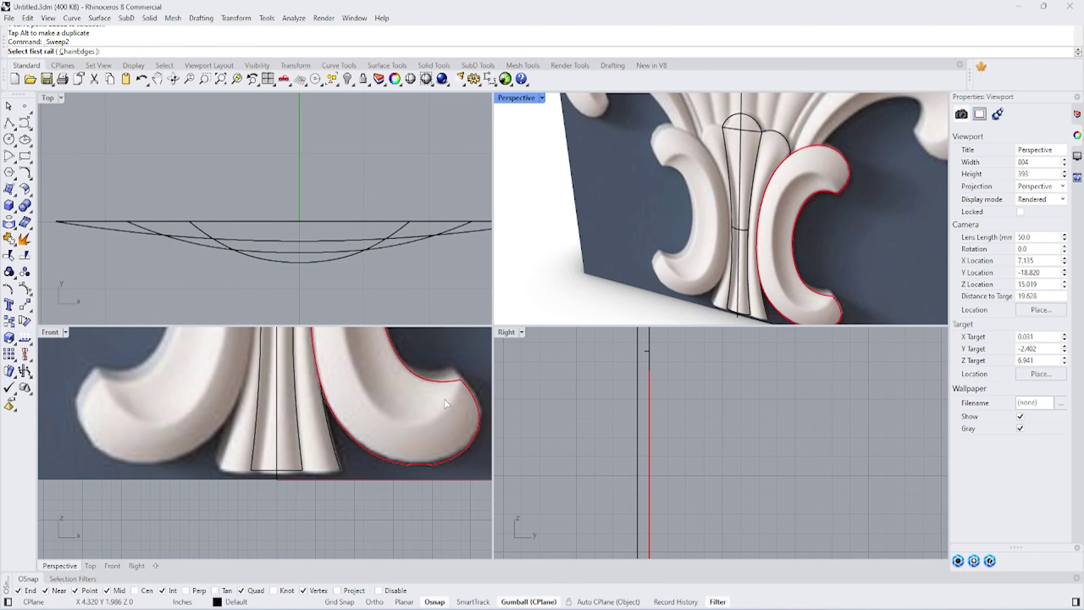
Step: Sweep the stem surface along its left and right edges using the bowed cross-section
left_click(259, 440)
left_click(294, 439)
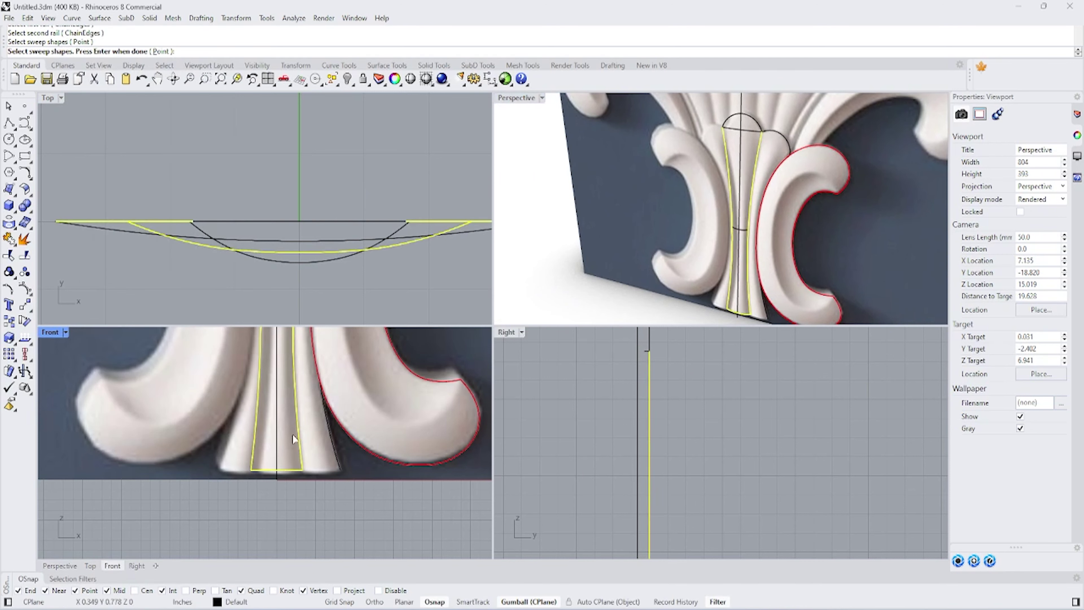
left_click(750, 232)
key("Return")
key("Return")
key("Return")
Step: Sweep the stem's top surface along two rail curves with the top arc as shape
left_click(780, 148)
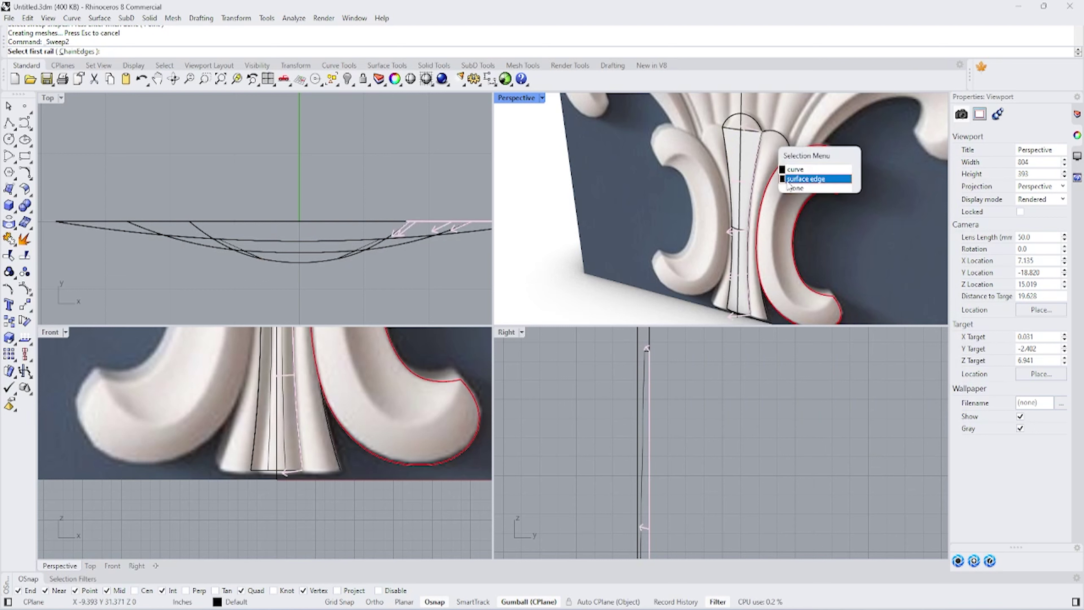
left_click(787, 179)
left_click(751, 150)
left_click(773, 179)
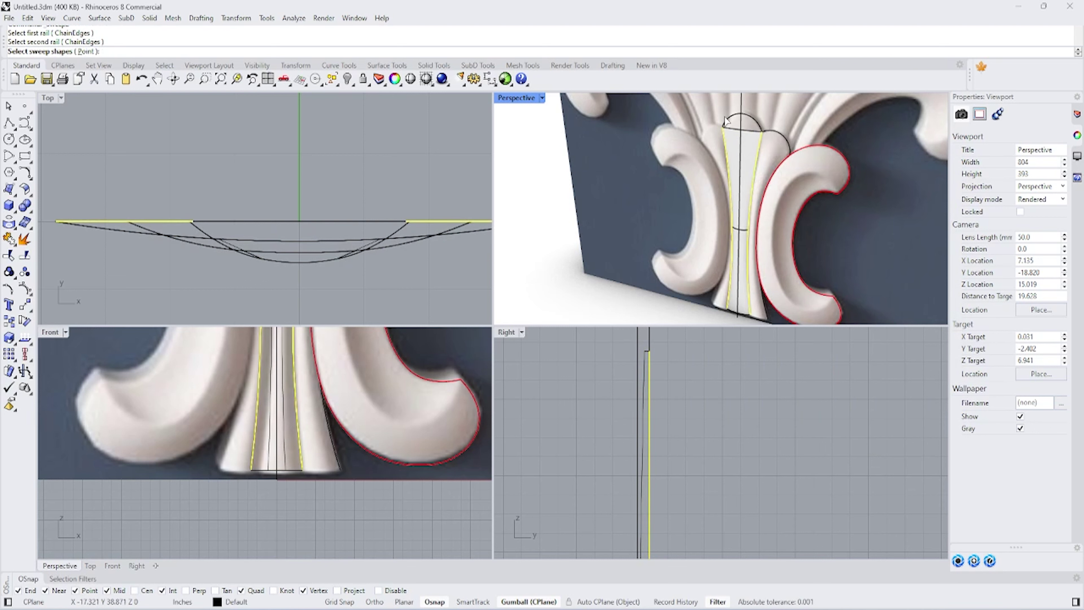
left_click(758, 126)
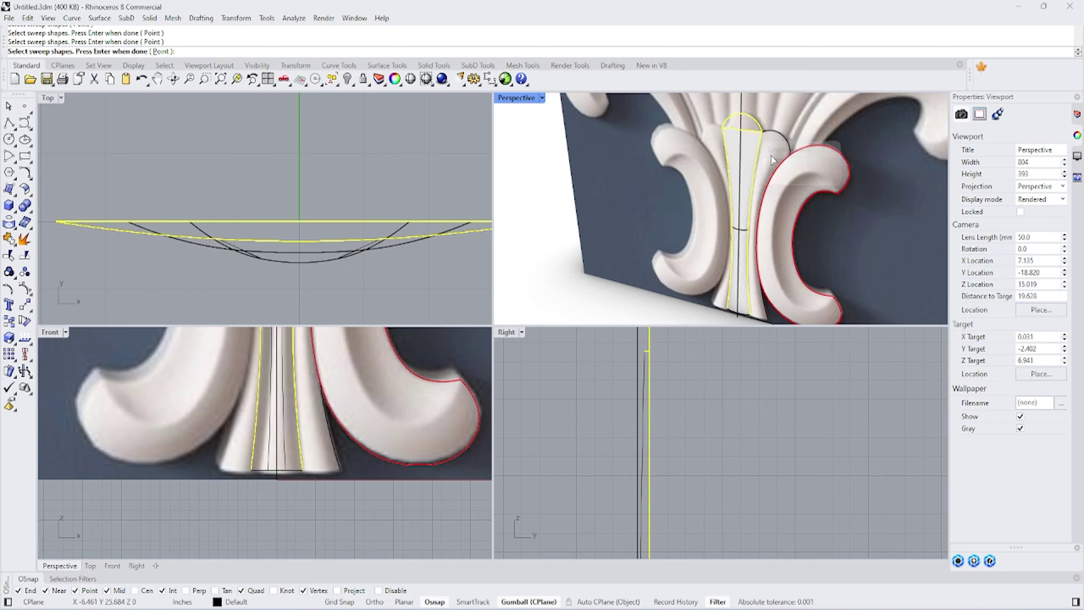
left_click(751, 139)
key("Return")
scroll(754, 214, "up", 3)
key("Return")
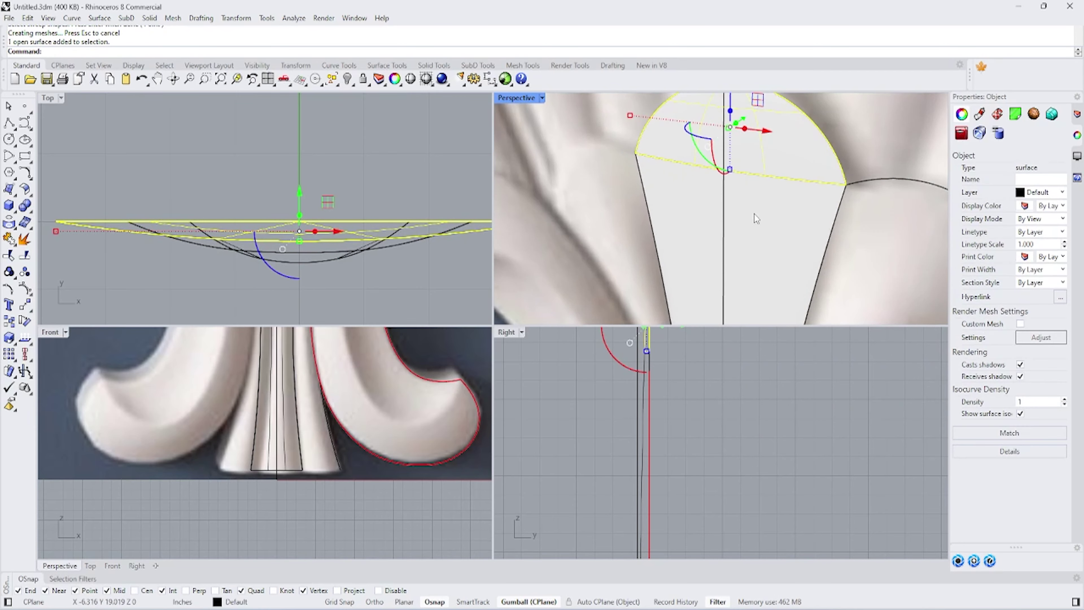
Step: Join the two swept surfaces into one polysurface and hide it
left_click(755, 217, "shift")
left_click(9, 289)
scroll(326, 376, "down", 5)
scroll(320, 394, "up", 3)
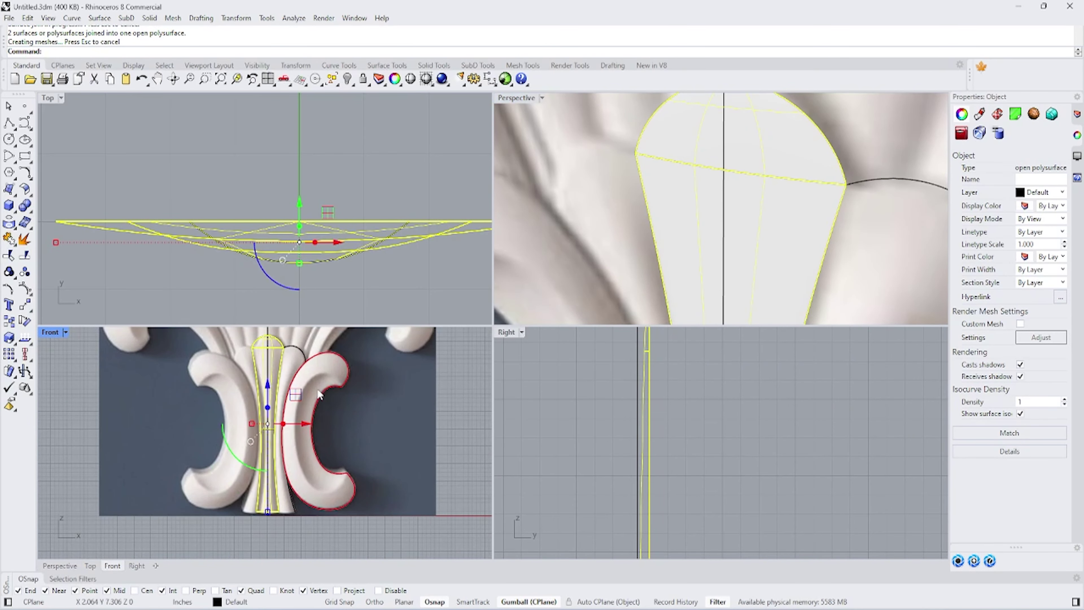
left_click(348, 77)
scroll(295, 426, "up", 4)
Step: Draw a line along the stem's base, rebuild it to 5 points degree 2, and bow it forward
scroll(277, 445, "down", 3)
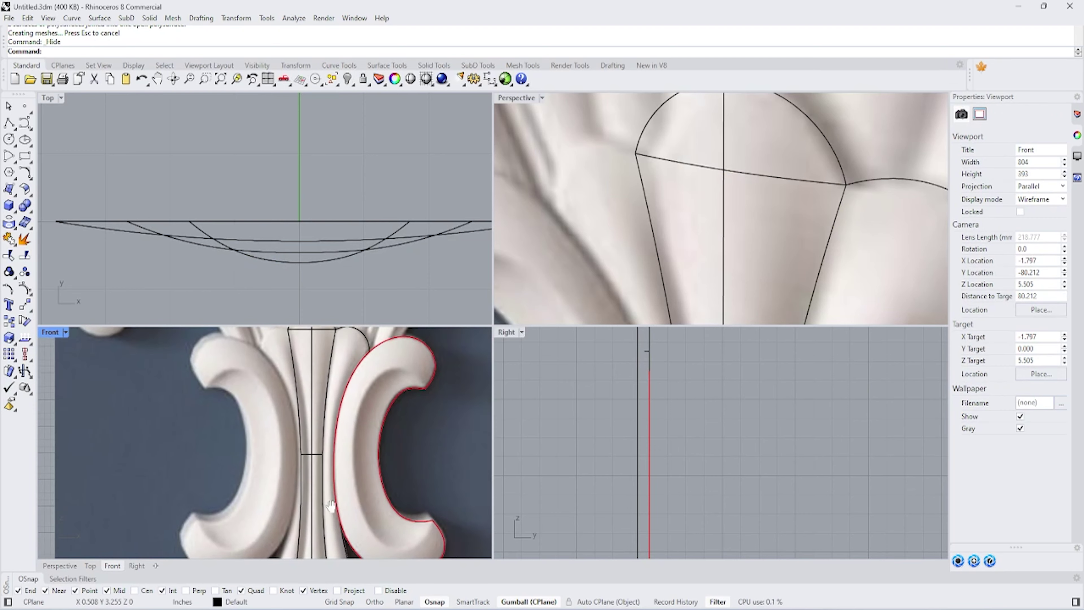
scroll(252, 463, "up", 2)
left_click(335, 516)
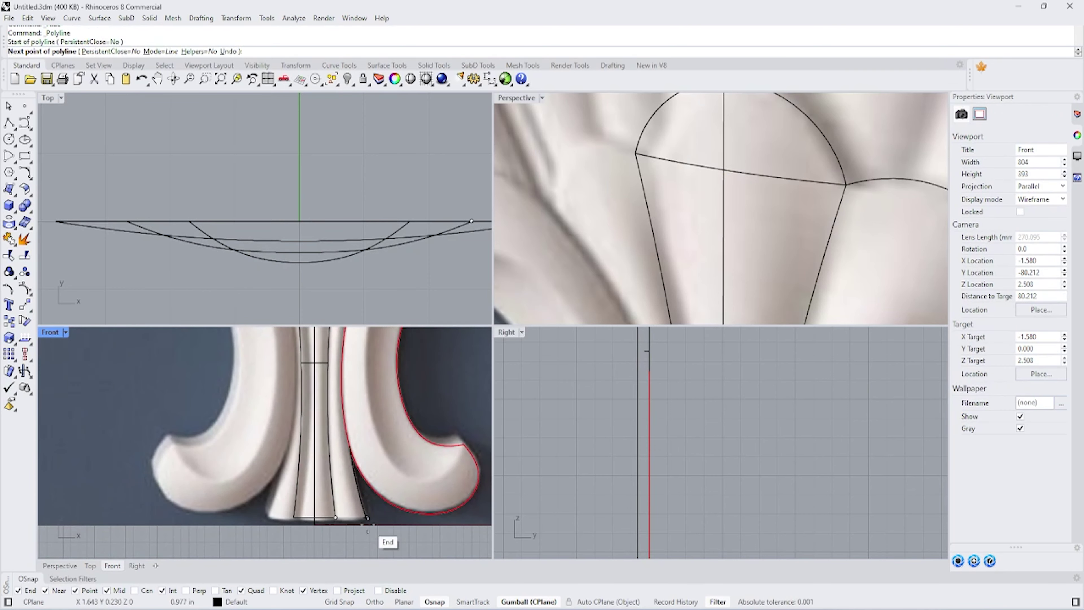
key("Return")
type("Reb")
key("Return")
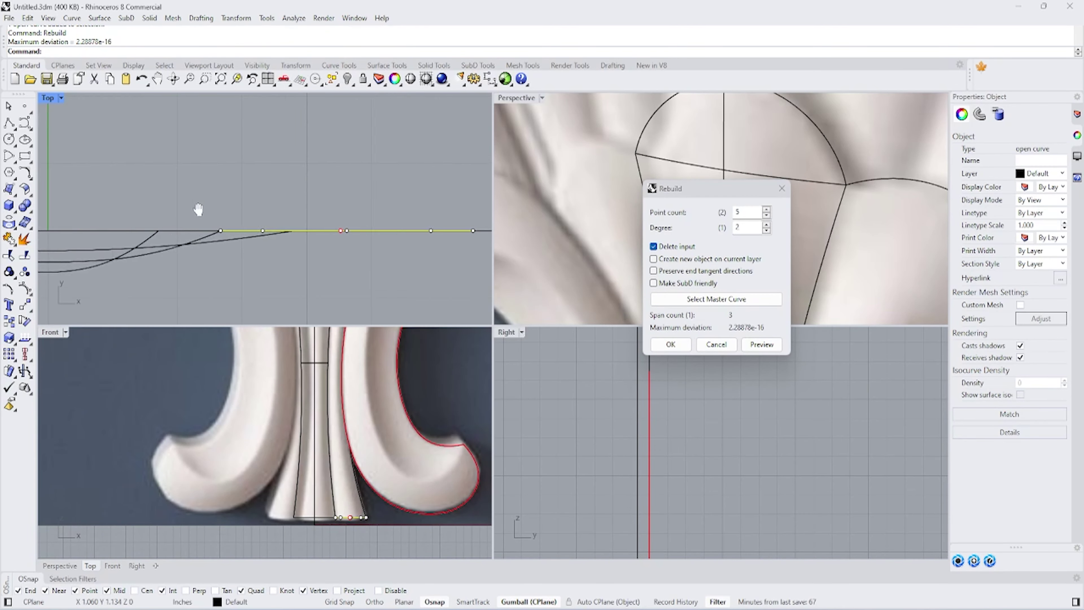
key("Return")
mouse_move(357, 242)
left_mouse_down()
mouse_move(331, 254)
mouse_move(335, 241)
left_mouse_up()
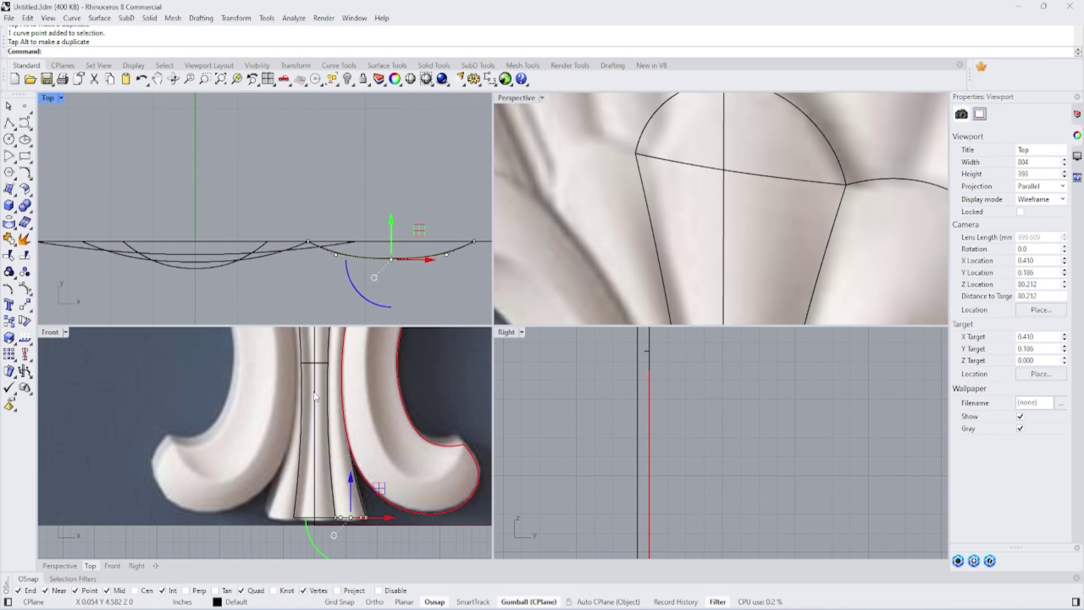
right_click_drag(314, 392, 321, 438)
Step: Draw a short line from the stem's side to the red outline and rebuild it
left_click(9, 123)
left_click(333, 380)
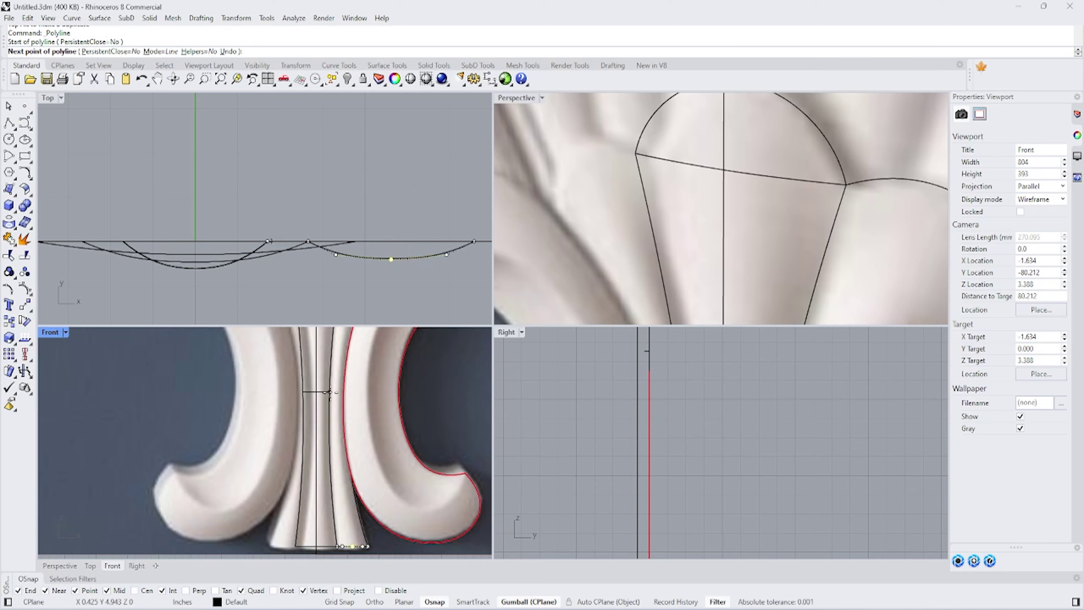
left_click(363, 410)
scroll(270, 421, "up", 2)
middle_click(318, 370)
scroll(244, 432, "up", 3)
scroll(298, 418, "down", 2)
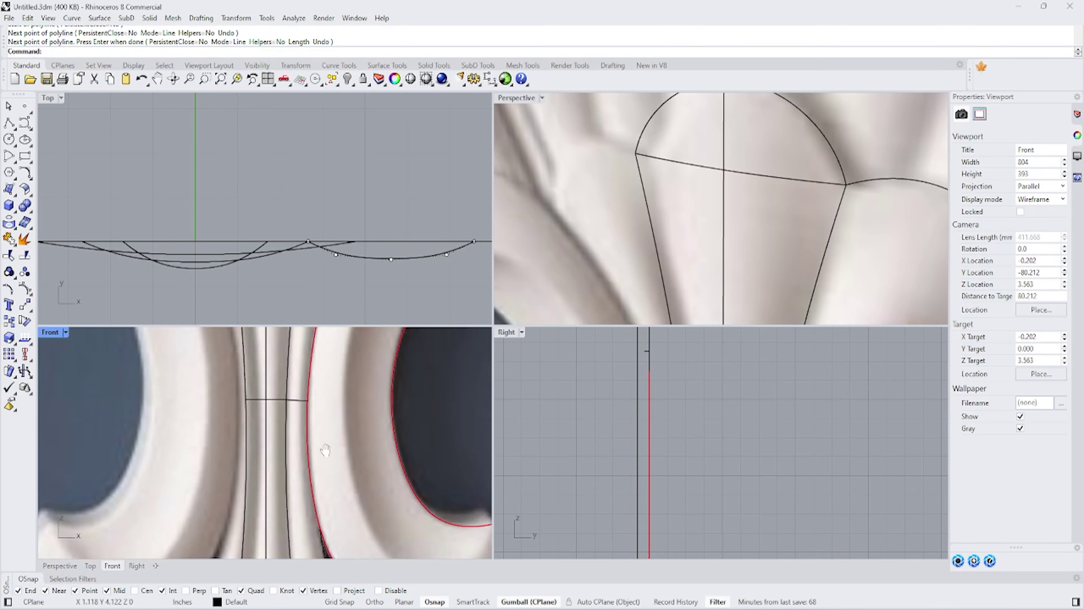
scroll(325, 406, "up", 4)
key("Return")
left_click(292, 369)
left_click(328, 368)
key("Return")
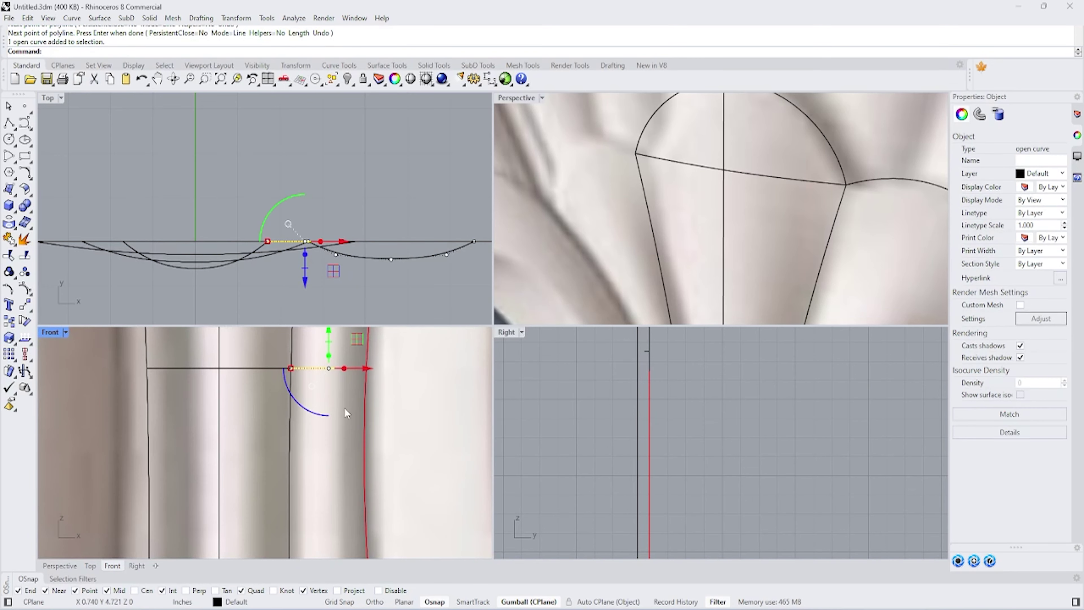
type("Reb")
key("Return")
left_click(665, 351)
Step: Rebuild the short curve again and drag its middle control points to make it sag forward
scroll(336, 275, "up", 4)
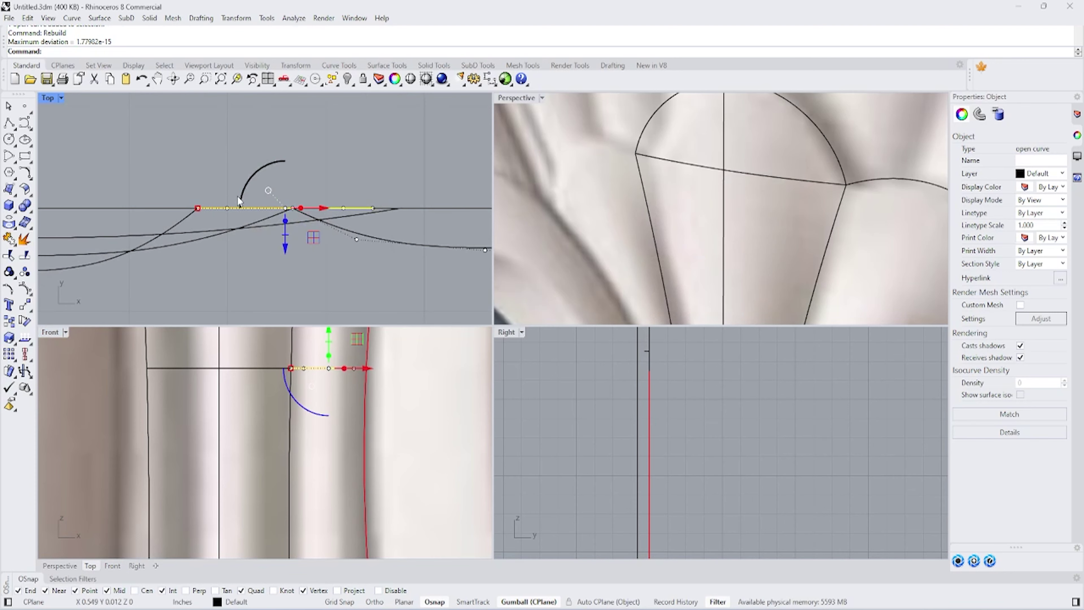
left_click_drag(219, 180, 342, 212)
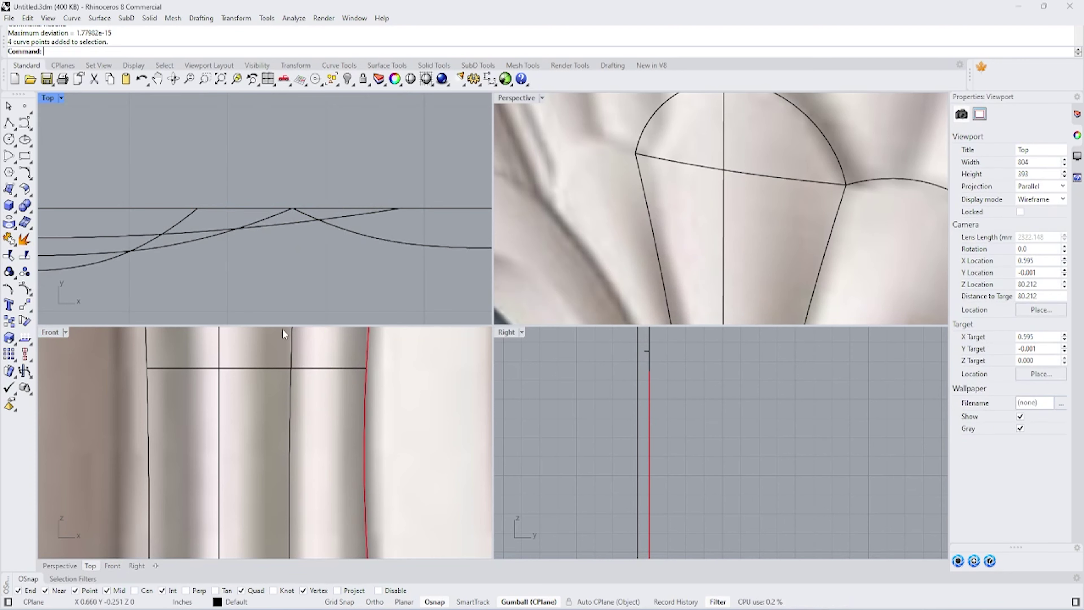
left_click(256, 208)
key("Return")
key("Return")
left_click_drag(219, 185, 375, 227)
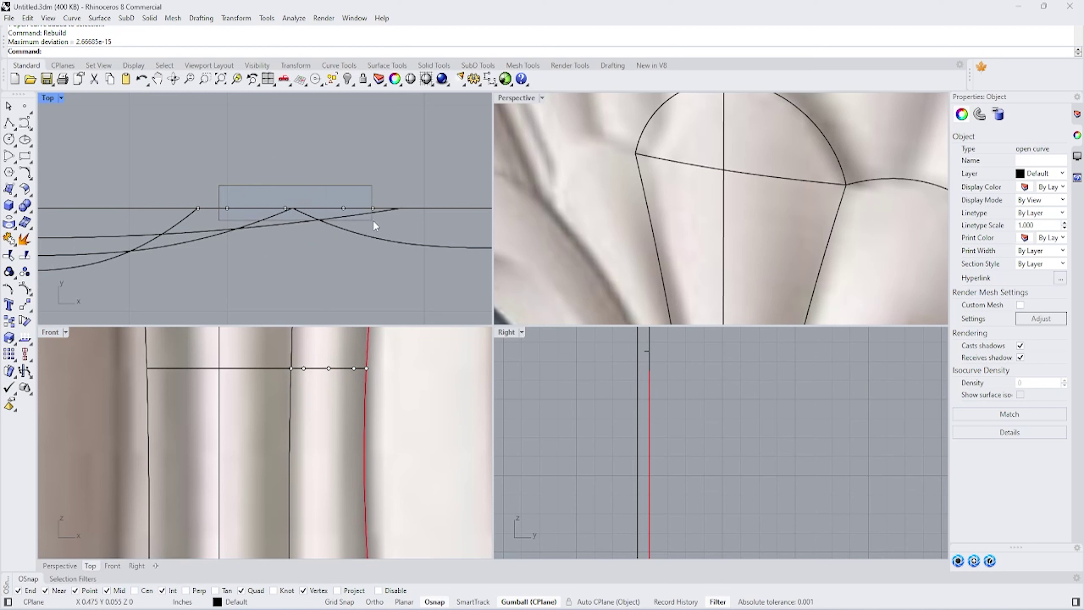
left_click_drag(286, 194, 286, 206)
left_click_drag(266, 165, 292, 231)
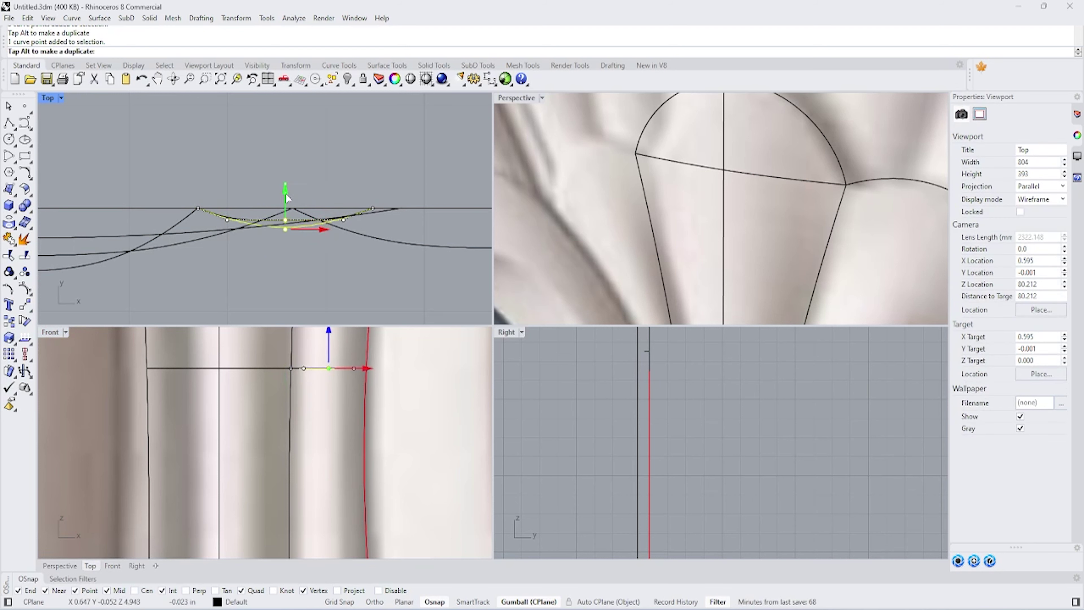
left_click(220, 196)
Step: Refine the short curve's bow by moving selected control points
left_click_drag(218, 187, 349, 249)
left_click_drag(274, 231, 232, 243)
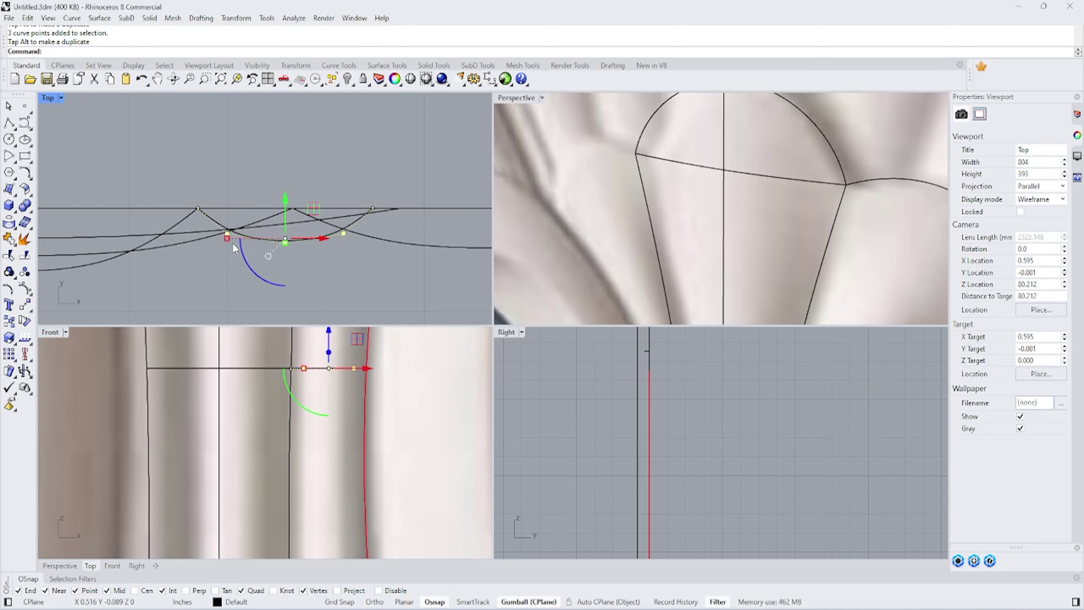
scroll(284, 262, "down", 2)
left_click(323, 243)
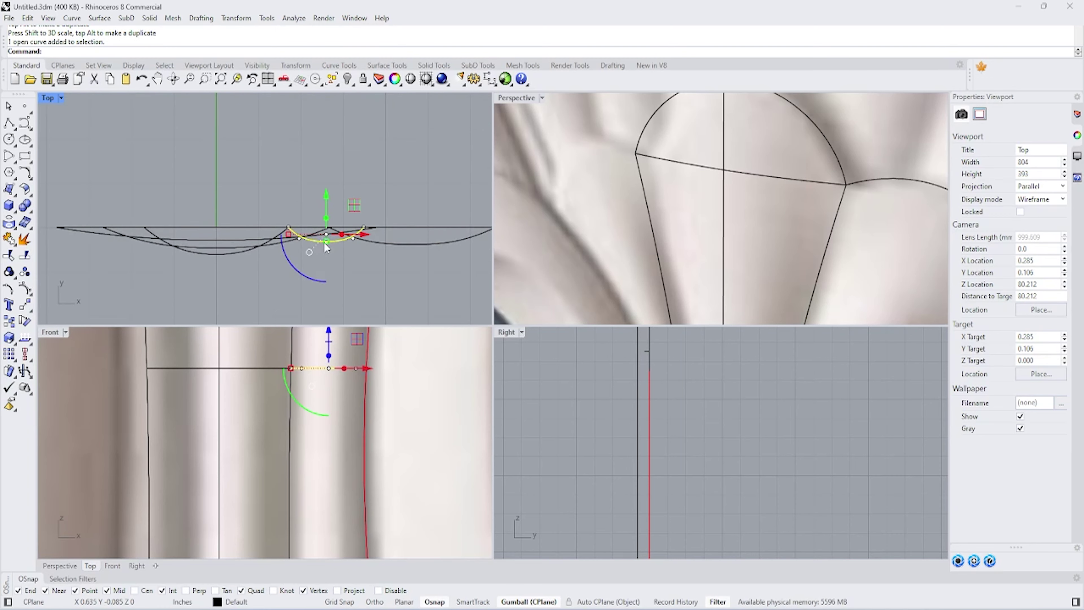
scroll(324, 243, "up", 2)
mouse_move(249, 189)
left_mouse_down()
mouse_move(376, 263)
mouse_move(367, 270)
left_mouse_up()
left_click(276, 468)
scroll(275, 468, "down", 3)
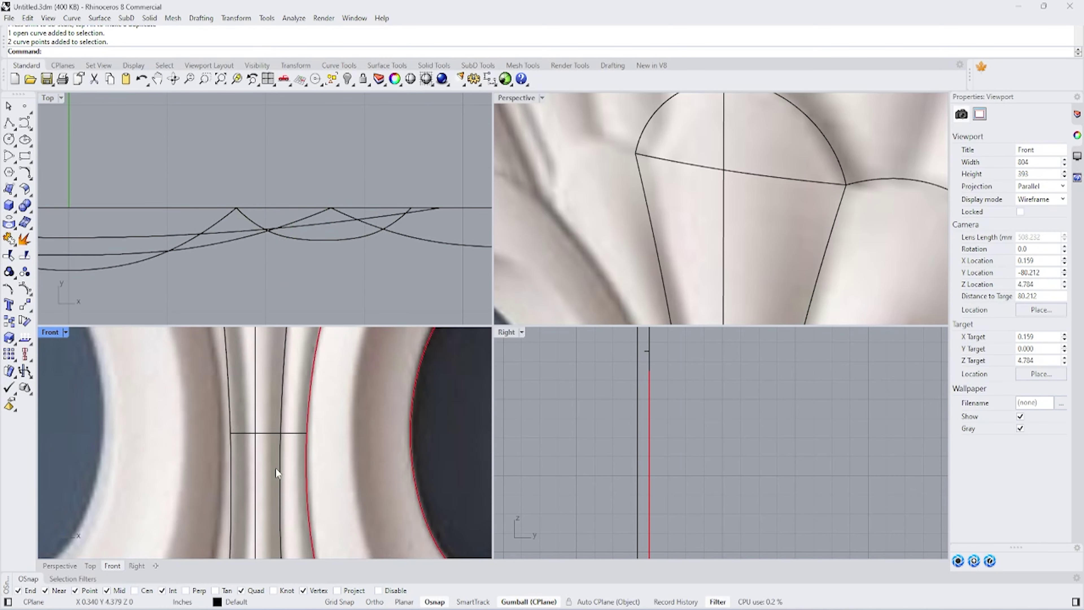
scroll(283, 370, "down", 3)
left_click(8, 124)
Step: Draw a diagonal line from the stem's top corner to the red outline, rebuilt to 5 points degree 2
scroll(275, 367, "up", 3)
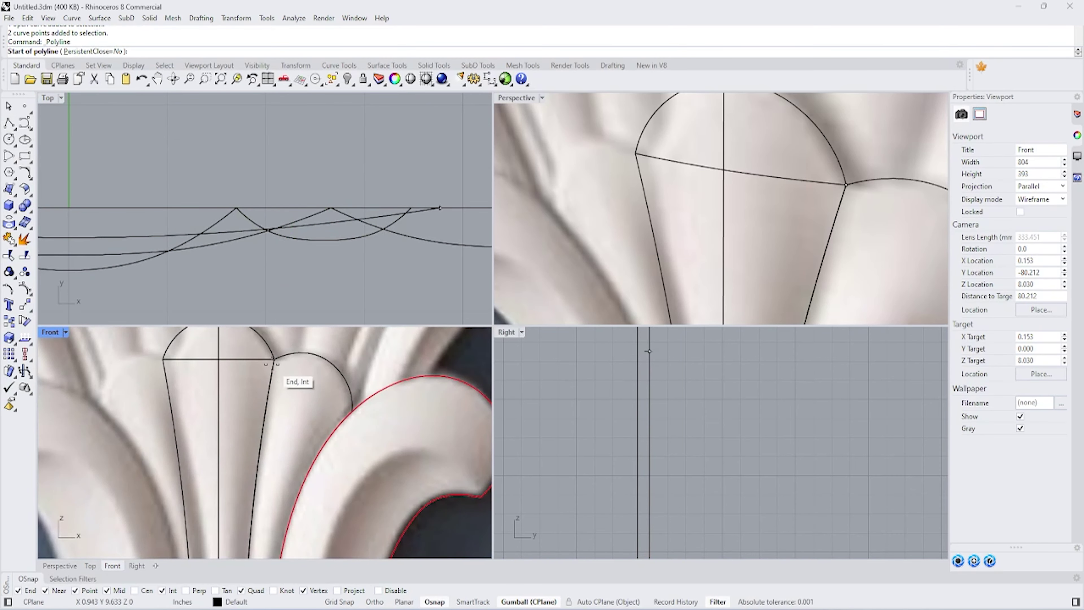
left_click(275, 360)
left_click(350, 410)
key("Return")
type("R")
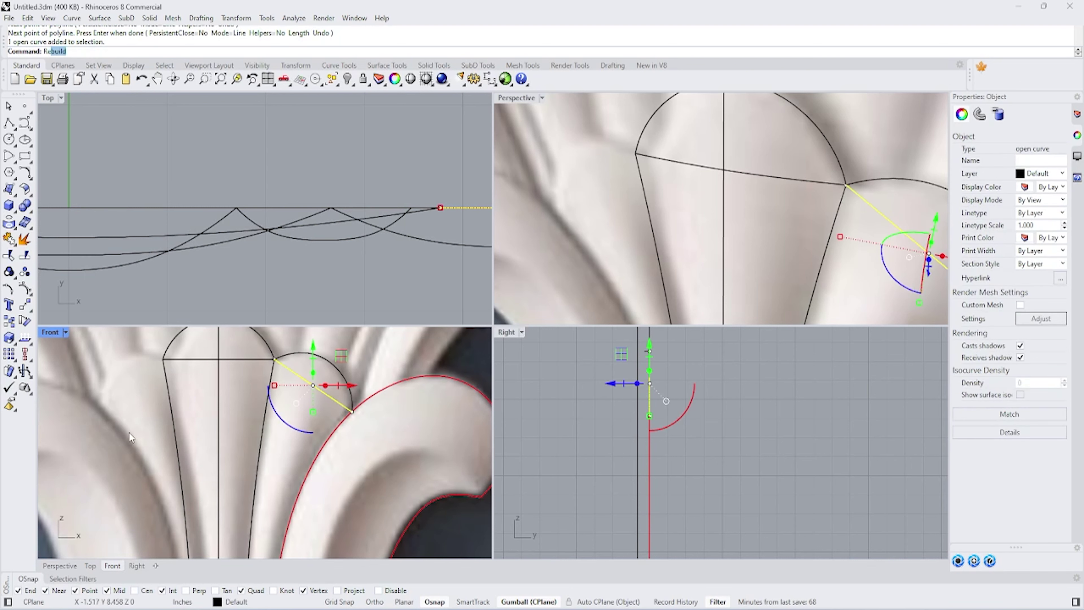
key("Return")
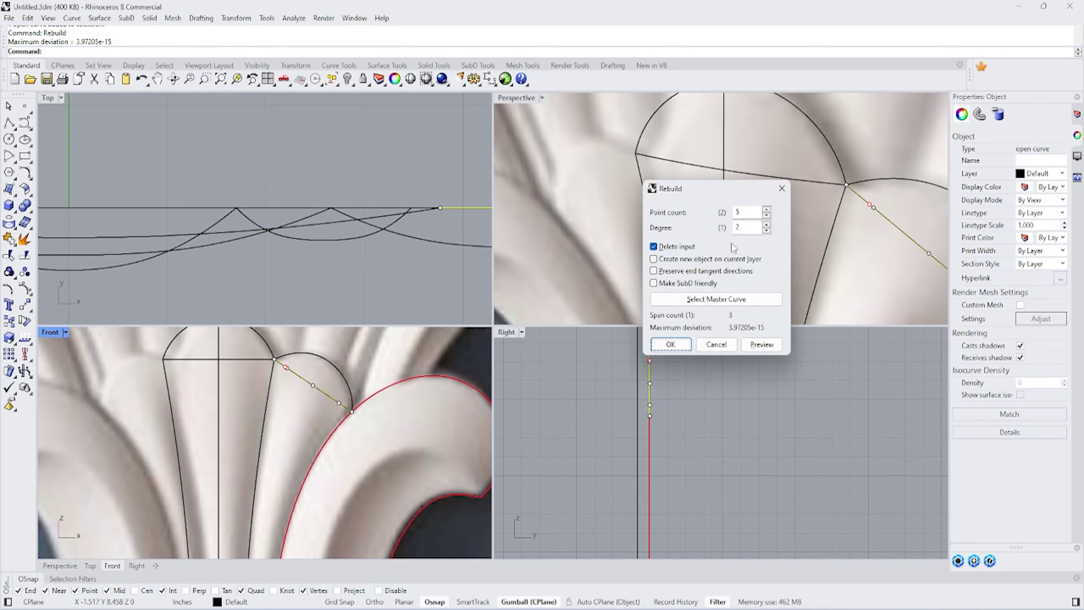
left_click(670, 345)
Step: Bend the diagonal curve in plan by moving its middle control points
right_click_drag(246, 380, 179, 379)
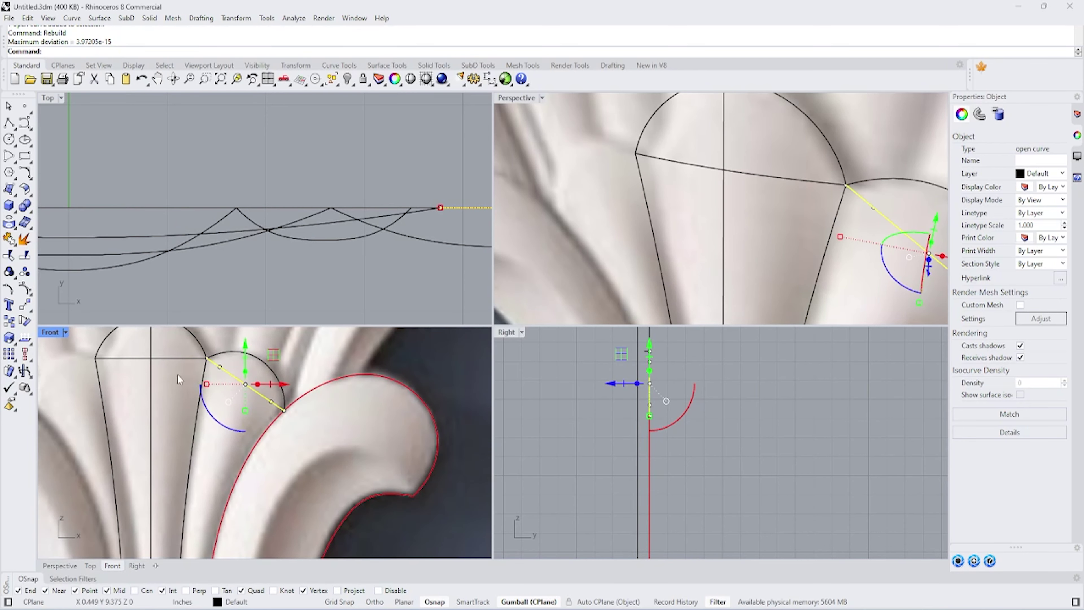
left_click(219, 368)
scroll(442, 189, "down", 3)
left_click(375, 216, "shift")
scroll(230, 380, "up", 3)
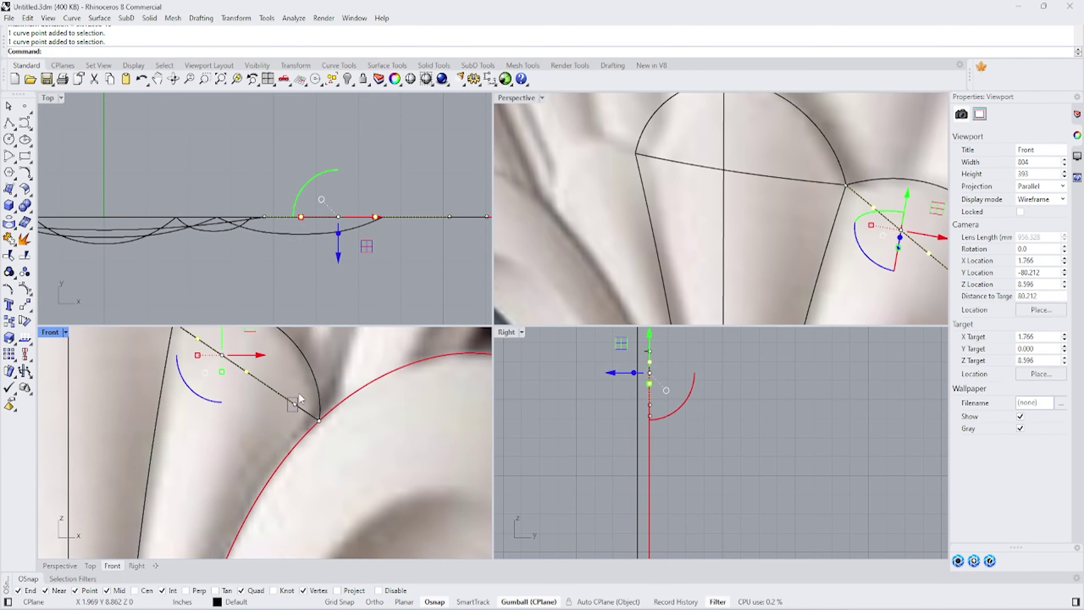
left_click_drag(380, 238, 372, 207)
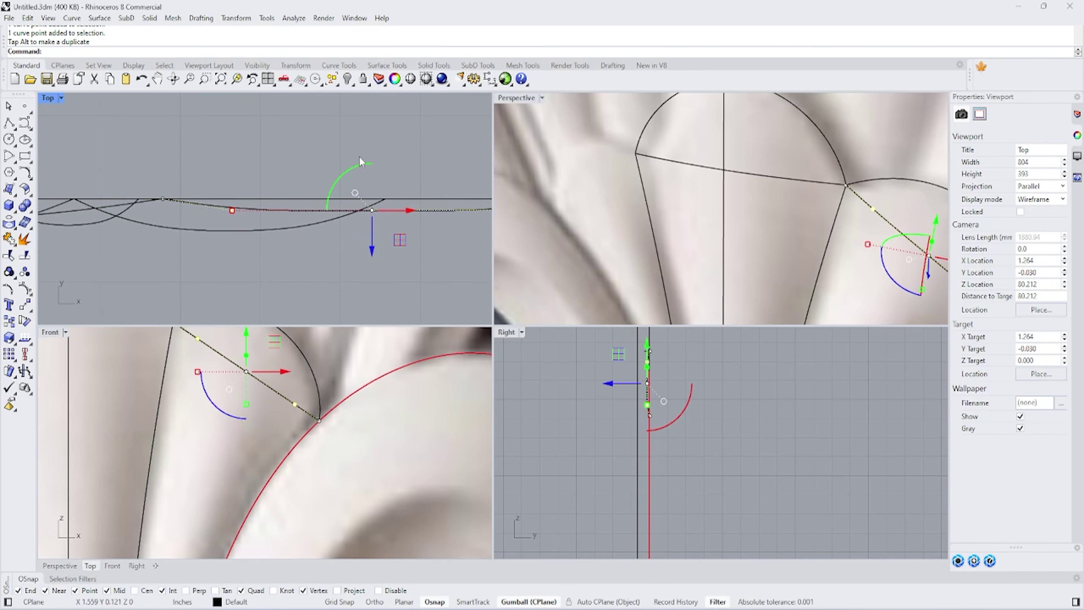
left_click(730, 180)
scroll(731, 180, "down", 5)
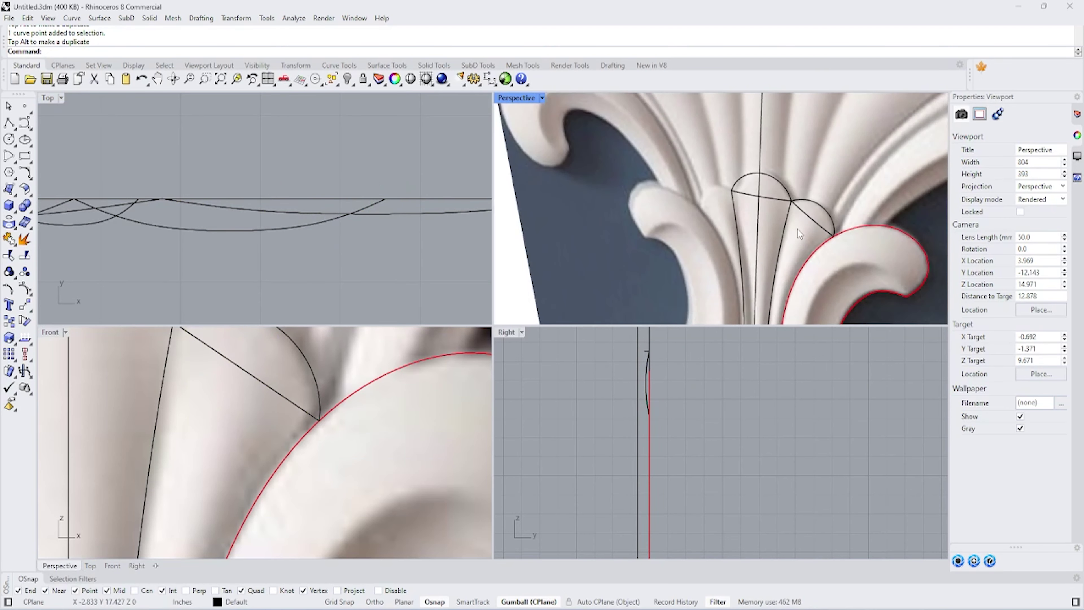
Step: Split the small arc at the diagonal and try a two-rail sweep, then undo the split
left_click(25, 255)
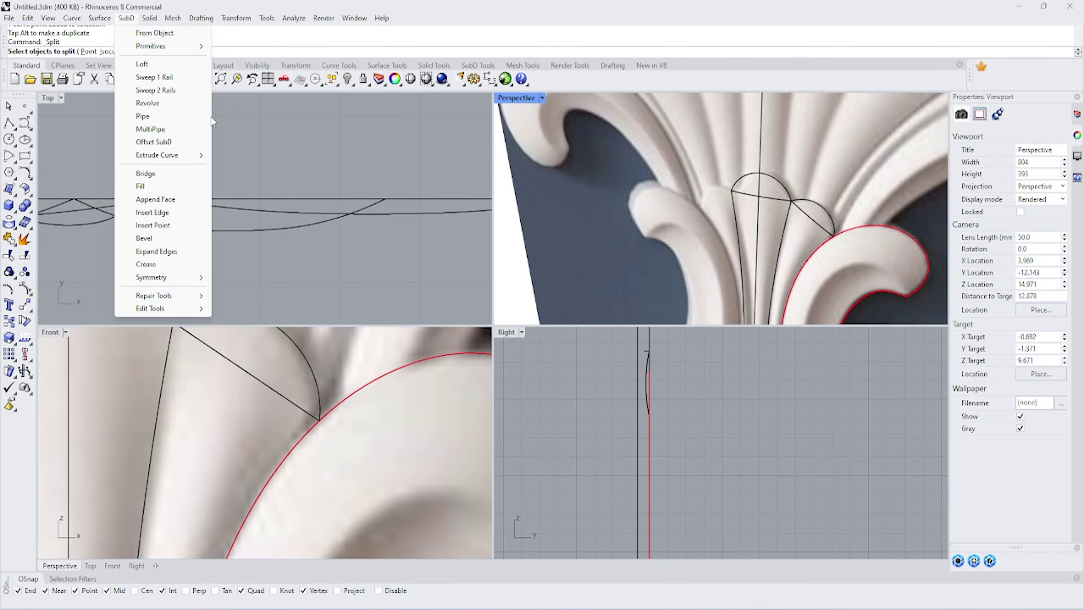
left_click(89, 52)
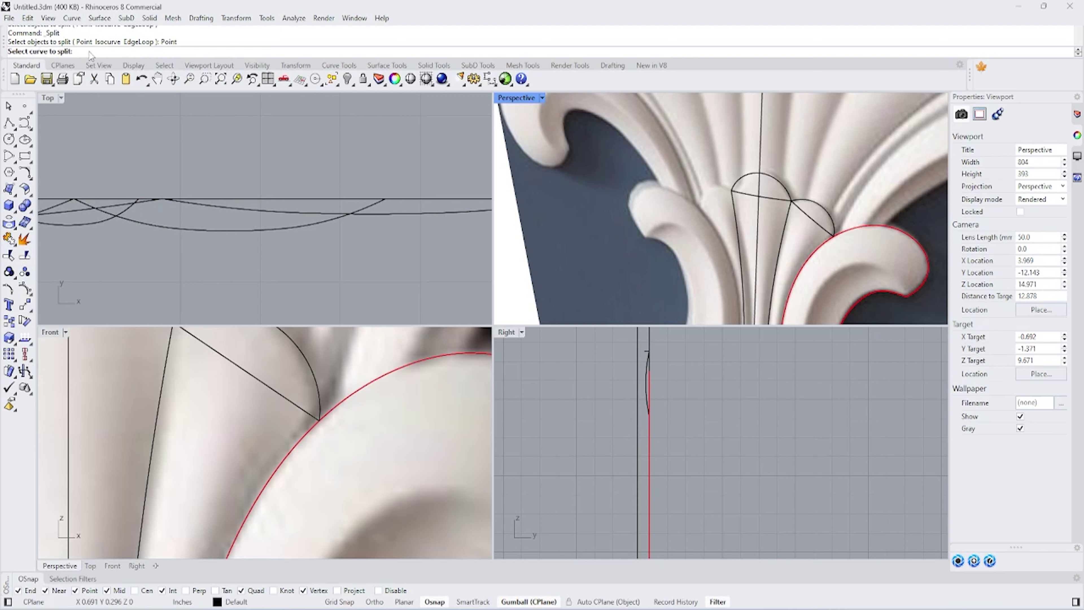
left_click(818, 220)
key("Return")
left_click(99, 18)
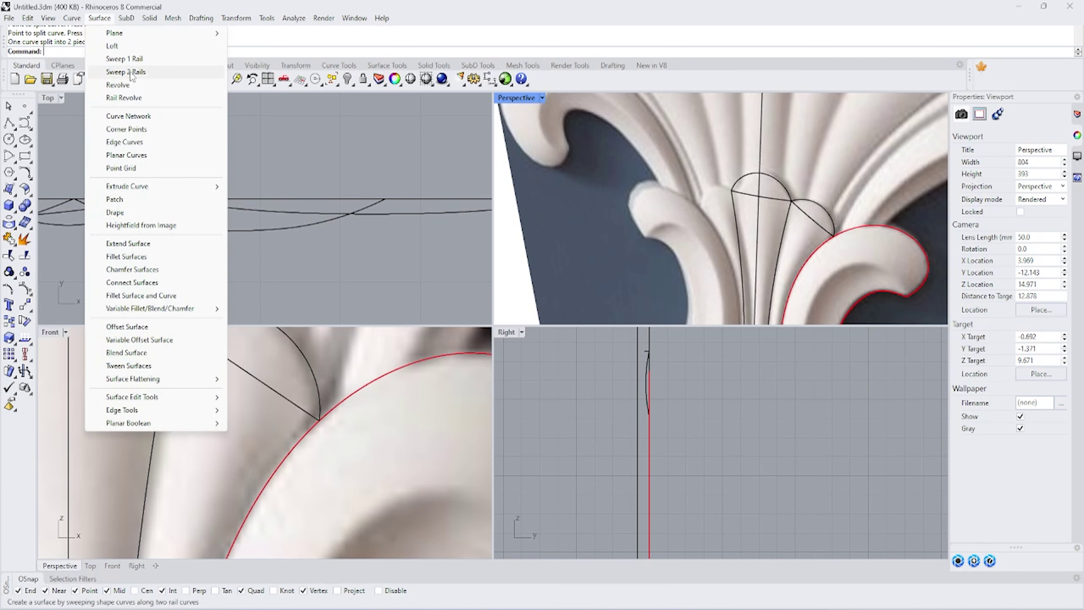
left_click(121, 70)
left_click(783, 265)
left_click(828, 250)
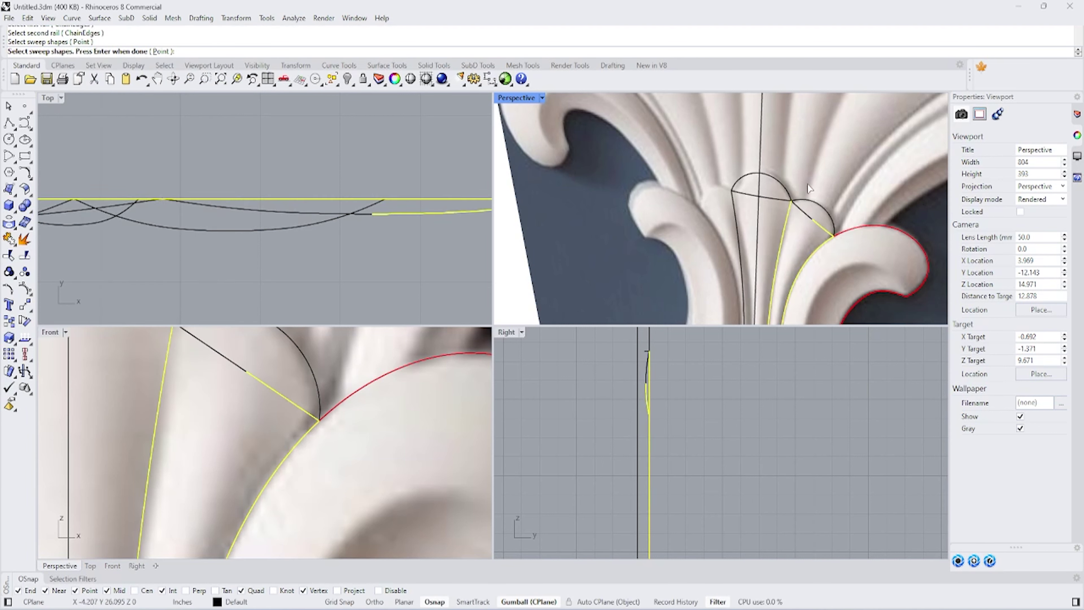
key("Escape")
left_click(826, 203)
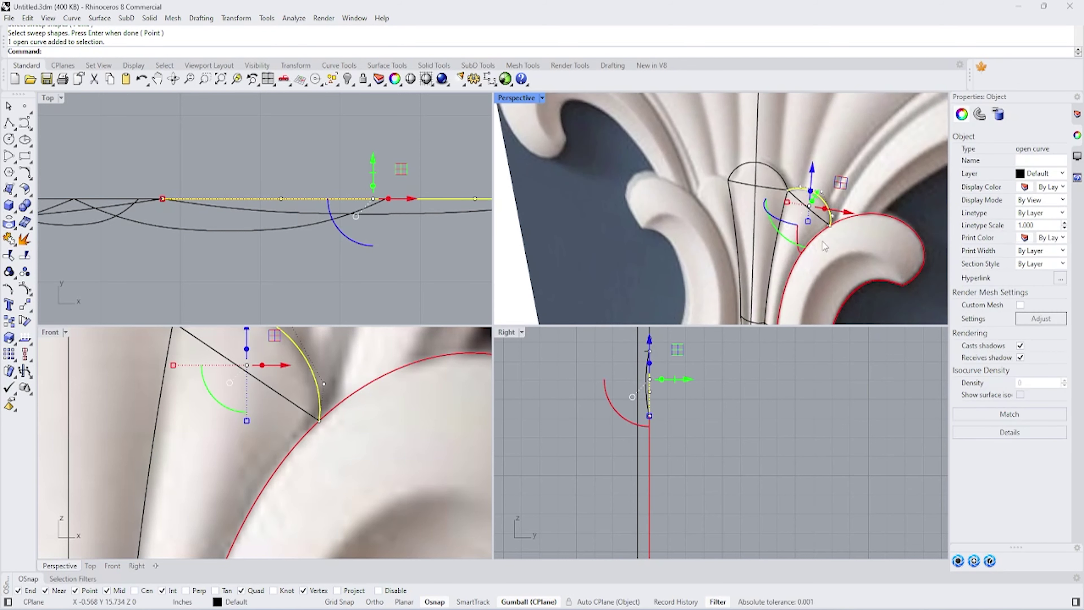
key("ctrl+z")
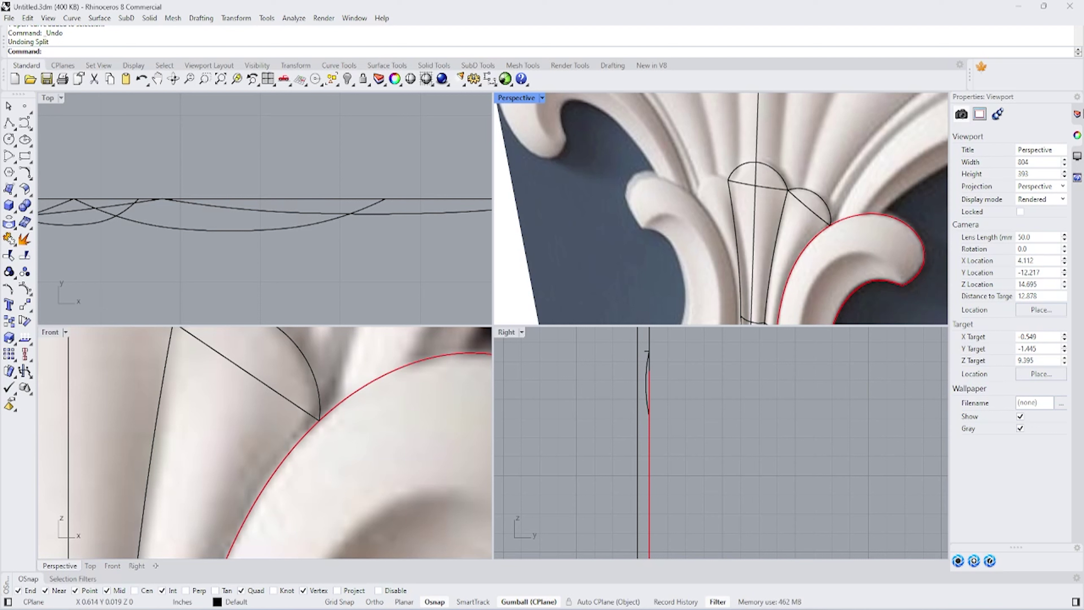
Step: Split the arc at the junction and Sweep2 it between the stem edge and red outline
left_click(27, 256)
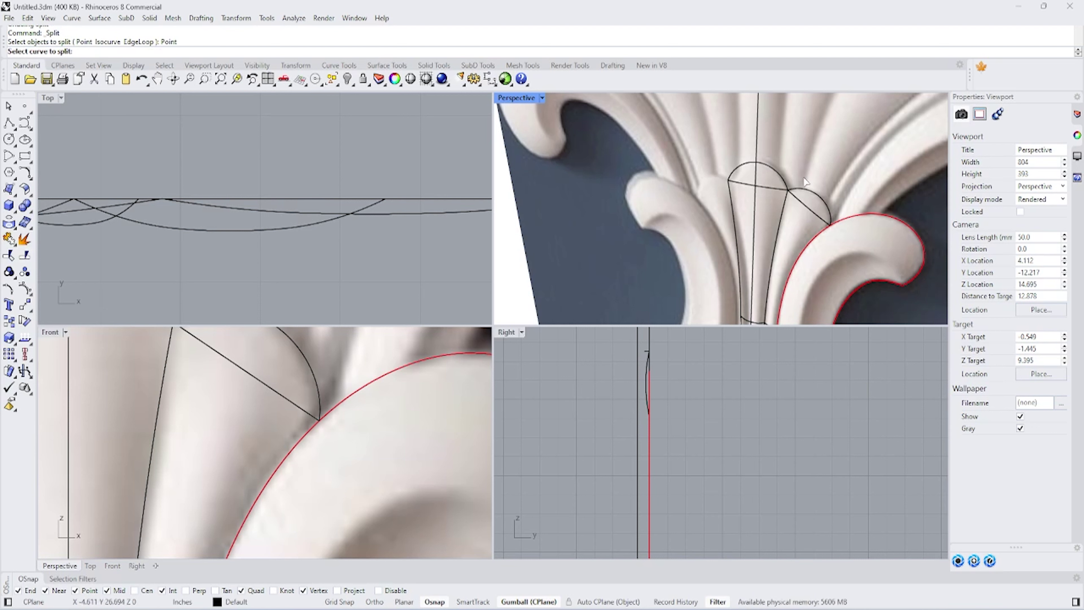
left_click(809, 190)
key("Return")
key("Return")
left_click(99, 18)
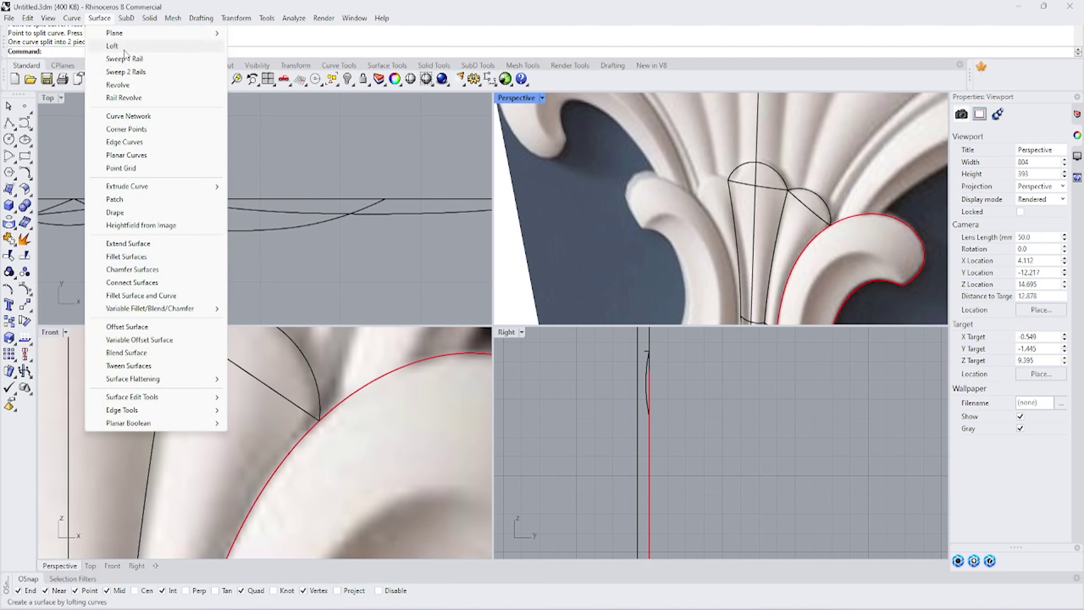
left_click(128, 72)
left_click(790, 214)
left_click(817, 237)
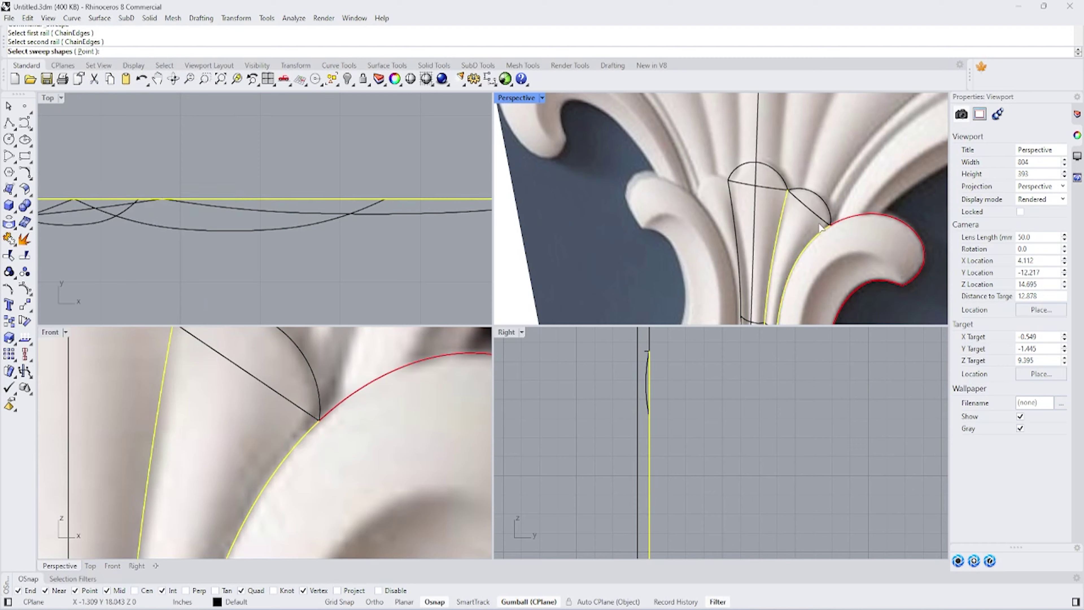
left_click(815, 212)
mouse_move(807, 133)
right_mouse_down()
mouse_move(793, 195)
mouse_move(726, 214)
right_mouse_up()
scroll(792, 195, "down", 5)
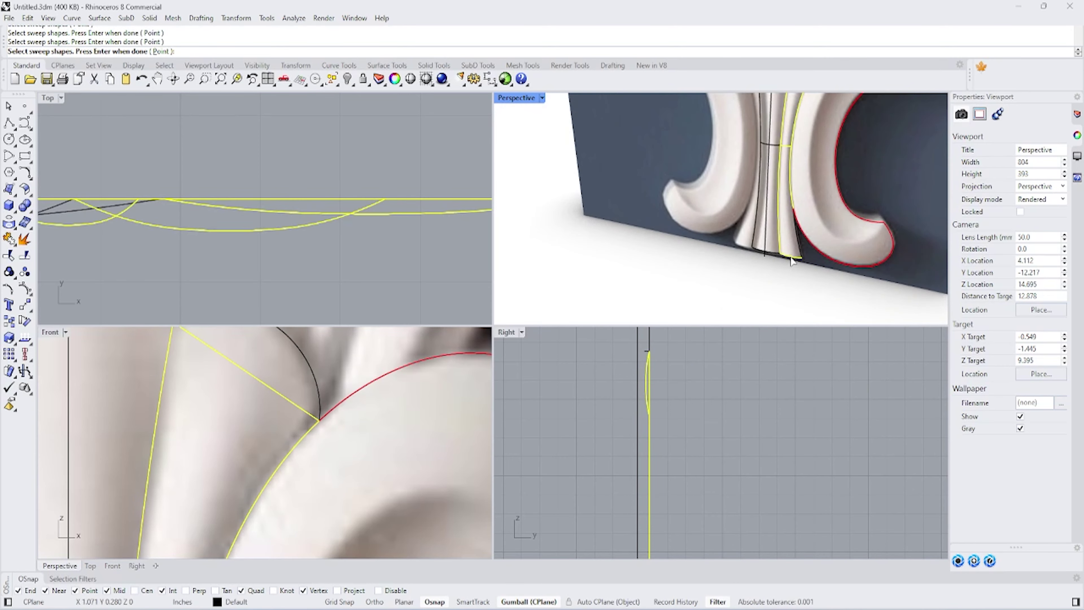
key("Return")
key("Return")
scroll(732, 153, "up", 5)
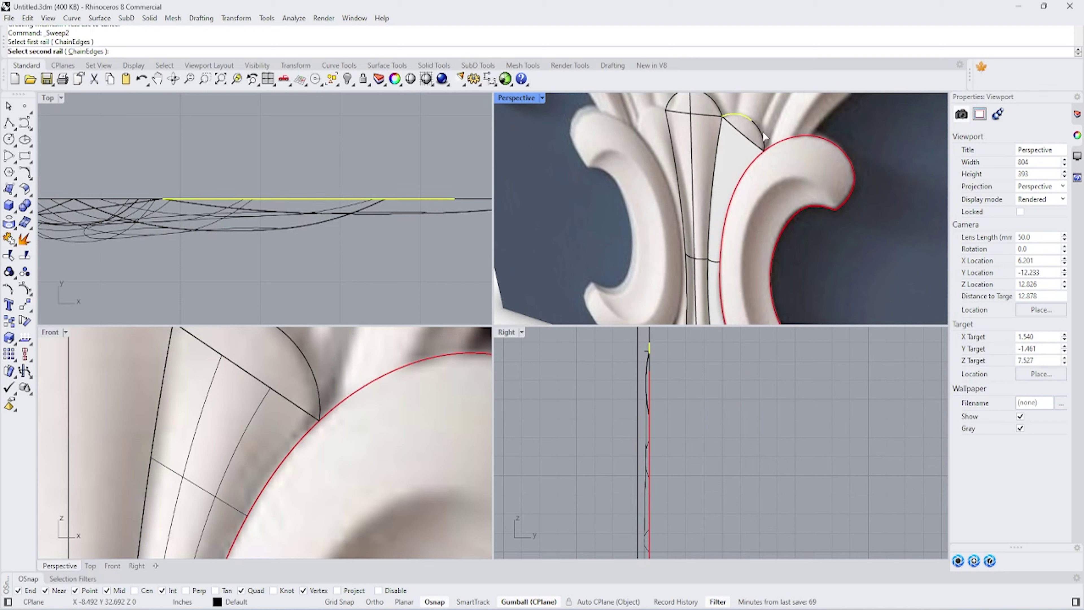
Step: Join the new sweep surface with the adjacent surface into one open polysurface
left_click(758, 145)
left_click(758, 145)
left_click(750, 132, "shift")
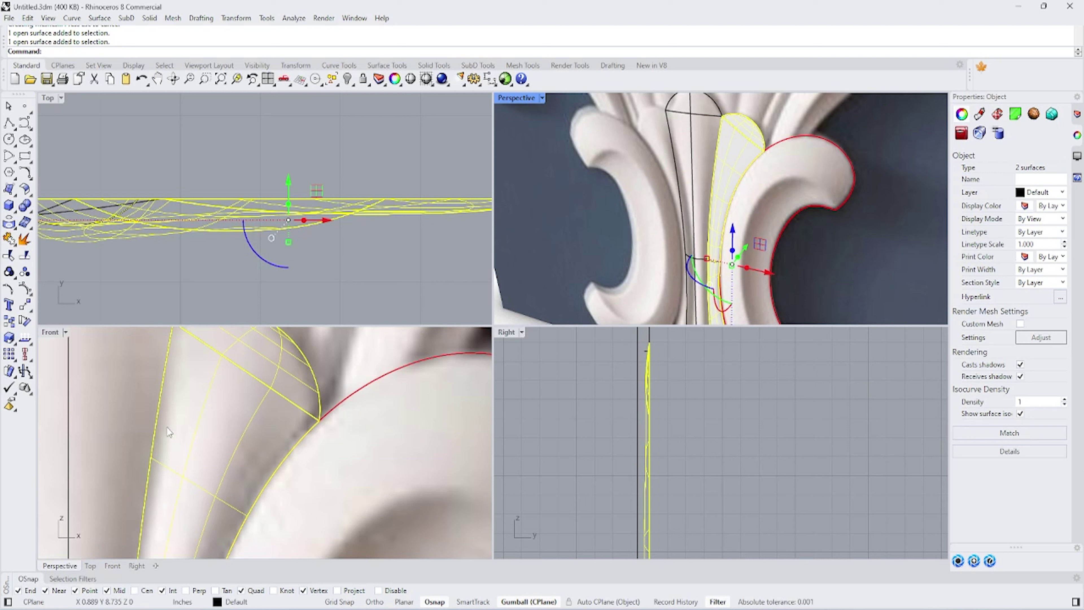
left_click(9, 239)
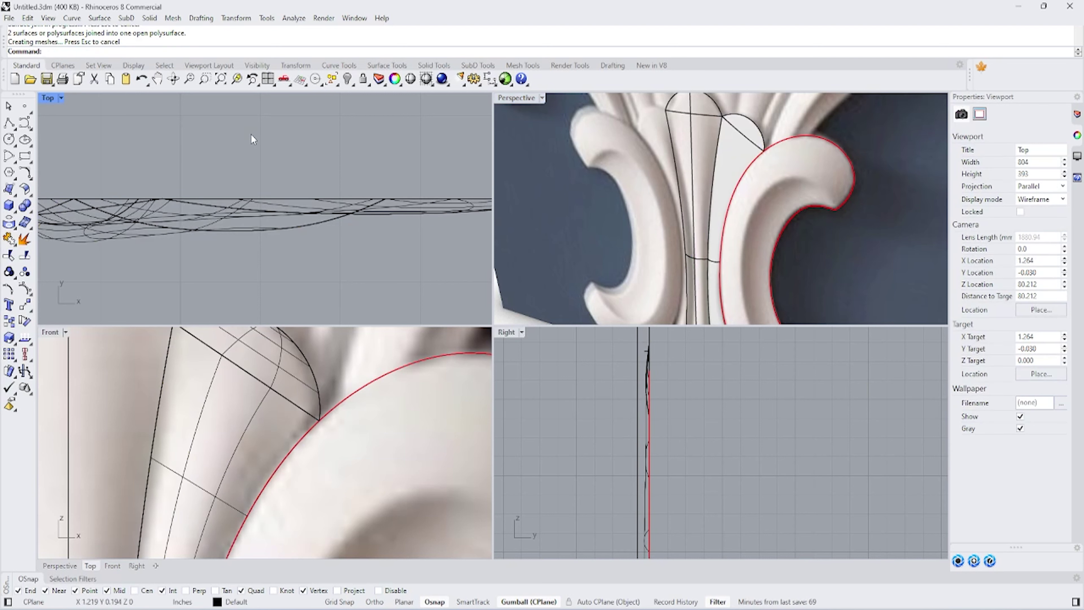
Step: Show all hidden objects, bringing back the stem and scroll polysurfaces
scroll(591, 136, "down", 8)
left_click(354, 84)
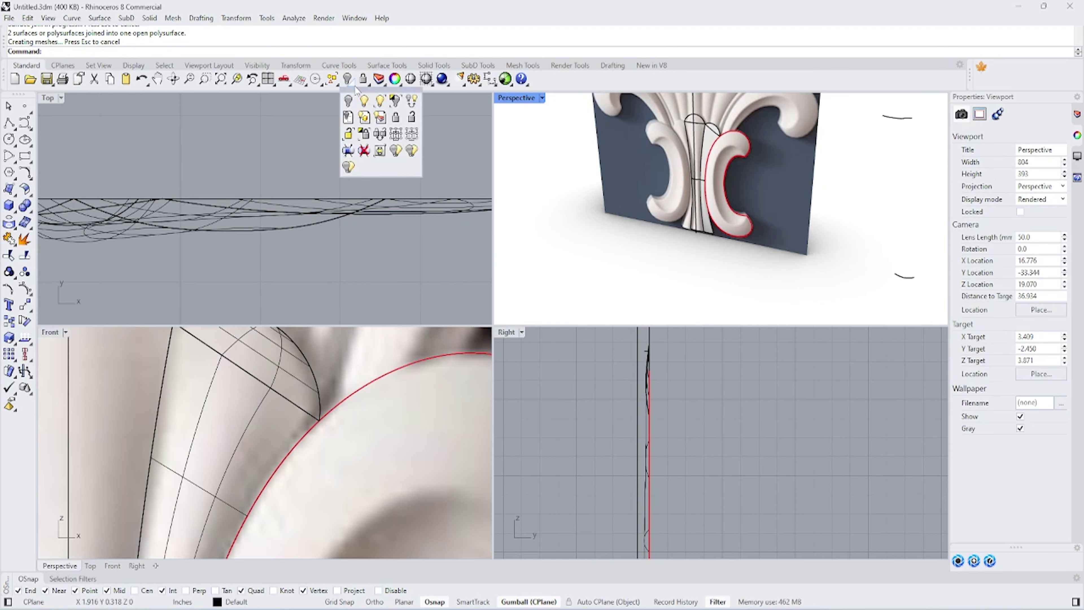
left_click(366, 102)
scroll(653, 165, "up", 2)
scroll(704, 179, "up", 2)
scroll(730, 189, "up", 2)
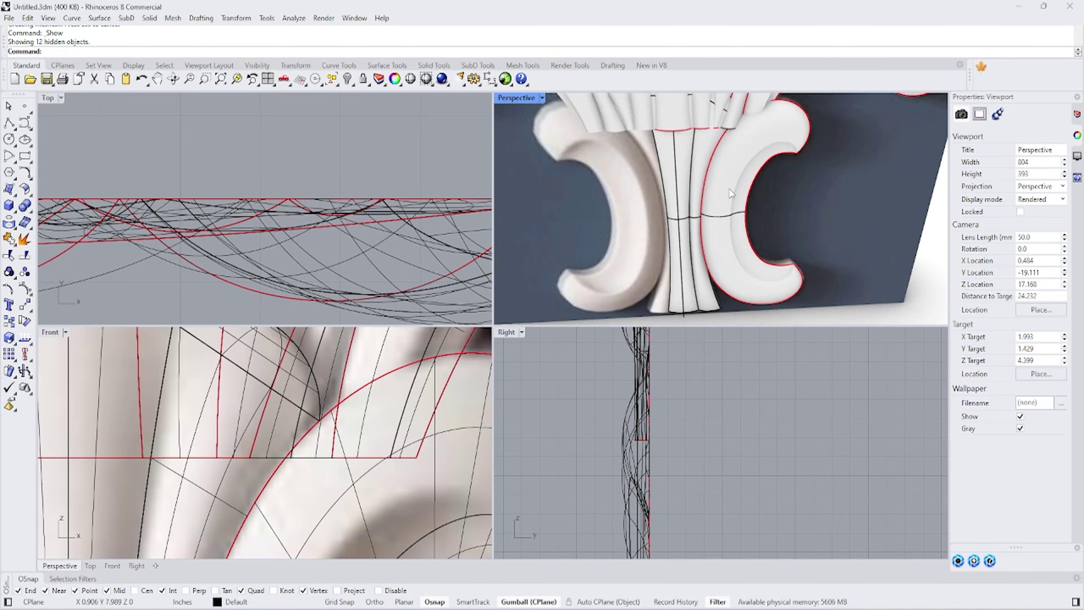
scroll(286, 489, "down", 5)
Step: Maximize the Front viewport and hide all 29 construction curves
double_click(48, 333)
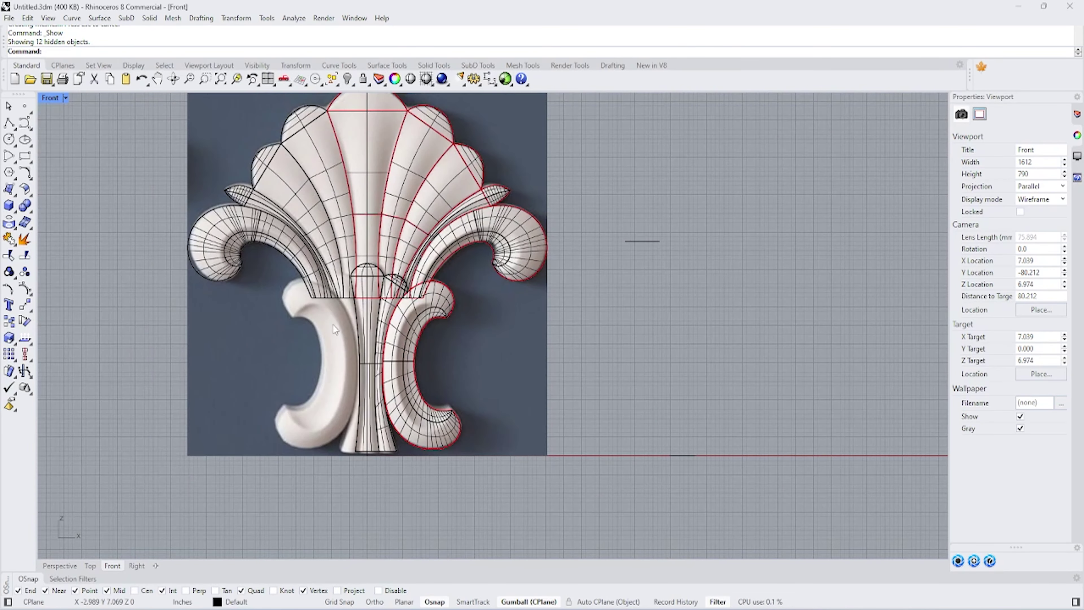
scroll(299, 282, "down", 3)
left_click(28, 20)
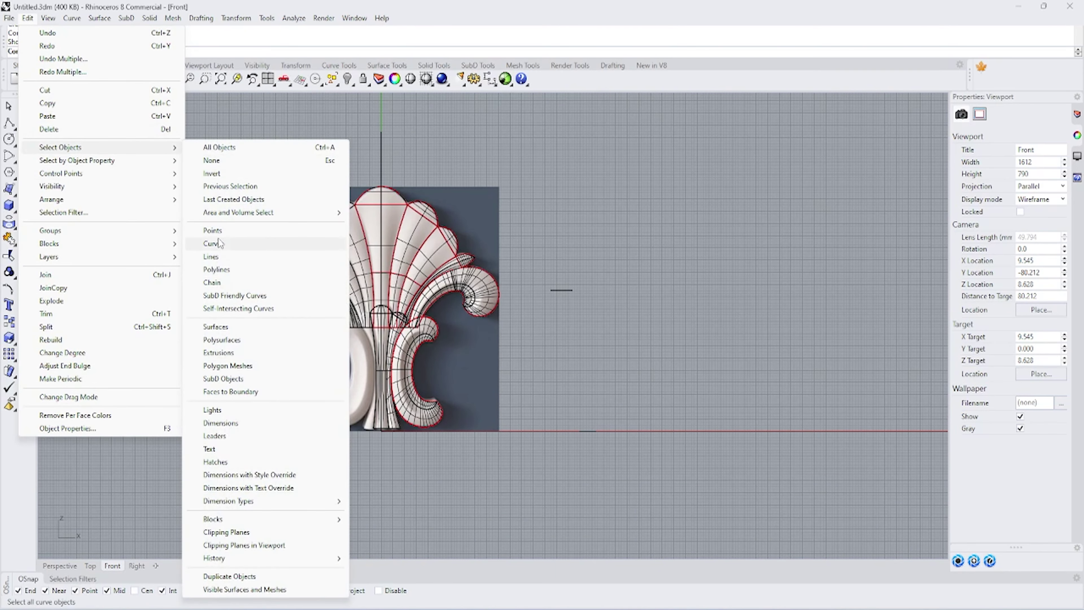
left_click(230, 243)
key("ctrl+h")
Step: Window-select the stem and scroll surfaces, leaving out the middle piece
scroll(406, 344, "up", 2)
scroll(345, 424, "down", 2)
left_click_drag(450, 416, 329, 472)
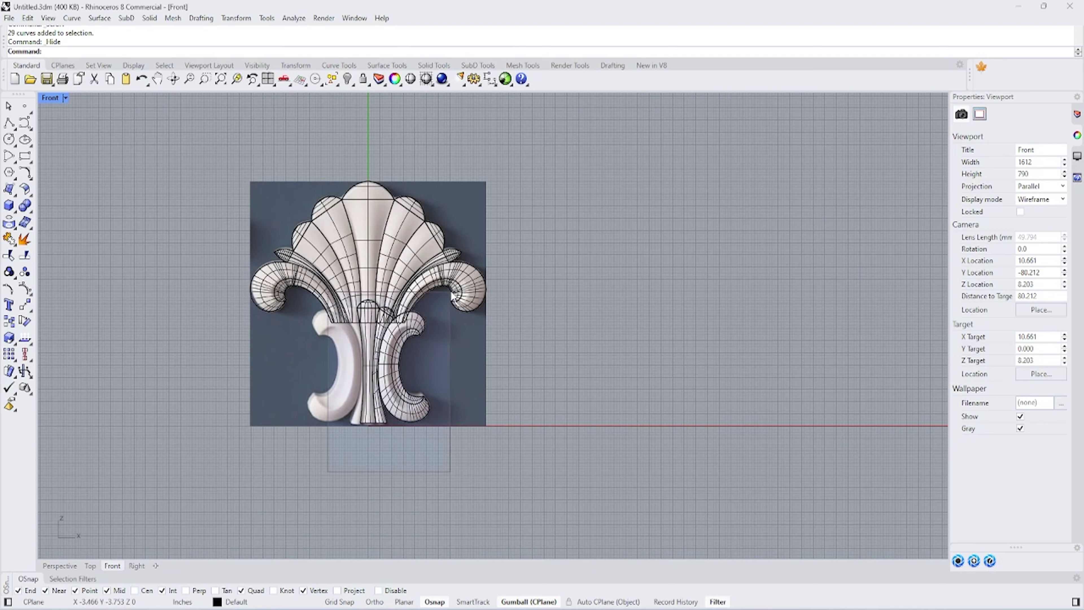
scroll(364, 444, "up", 4)
left_click(371, 442, "ctrl")
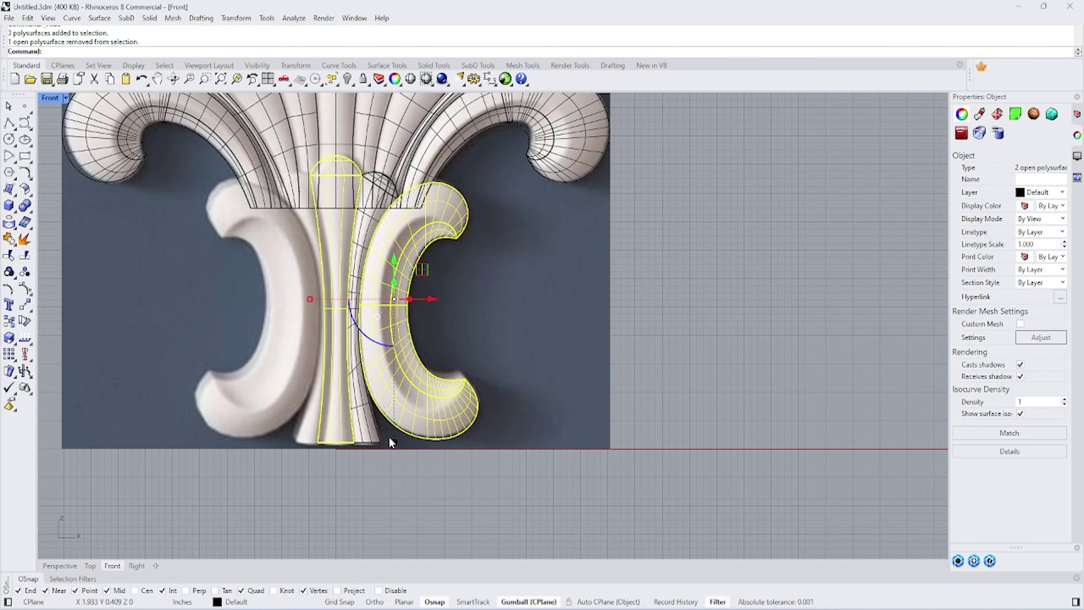
Step: Mirror the right scroll and stem half about the stem base centreline onto the left
left_click(350, 442, "ctrl")
key("Return")
left_click(336, 443)
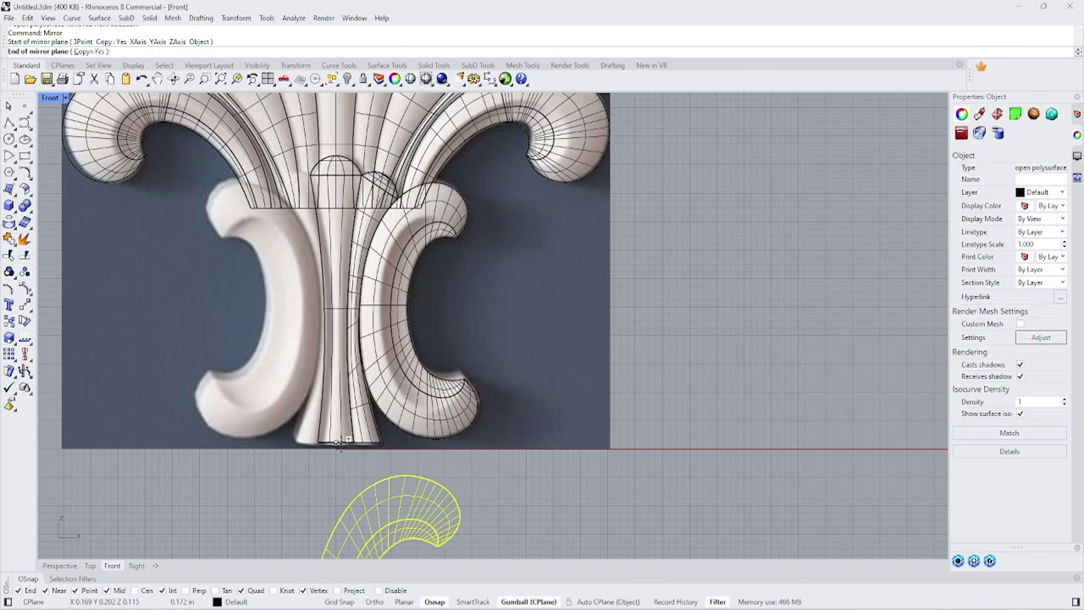
left_click(337, 495)
key("Return")
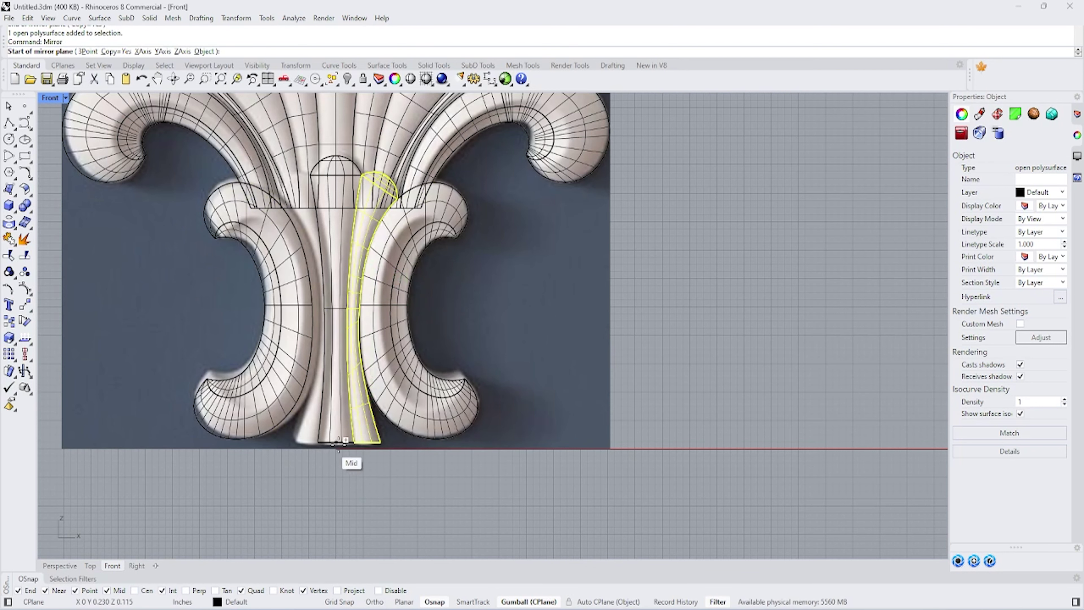
left_click(336, 443)
left_click(339, 467)
Step: Move the five lower ornament pieces forward in depth using the gumball in the Right view
left_click(60, 565)
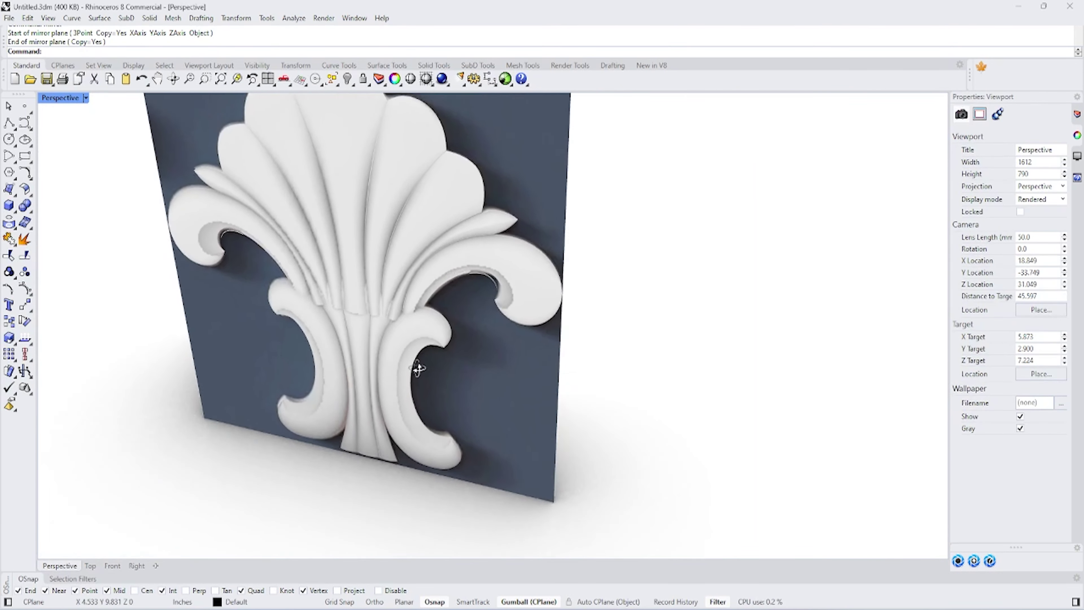
left_click_drag(204, 515, 493, 222)
left_click(137, 566)
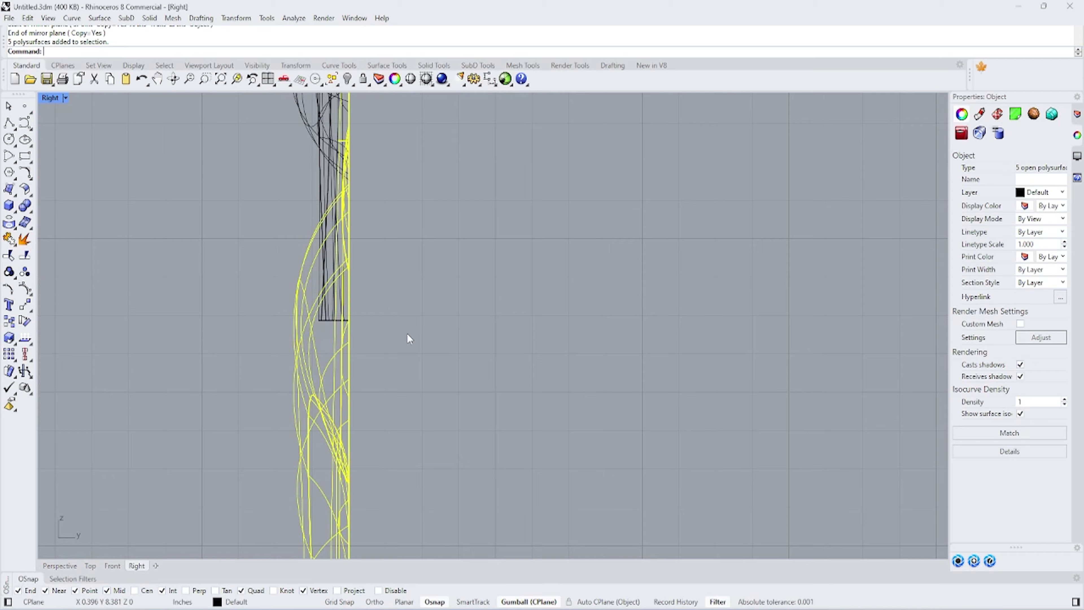
left_click_drag(418, 449, 385, 476)
left_click(60, 566)
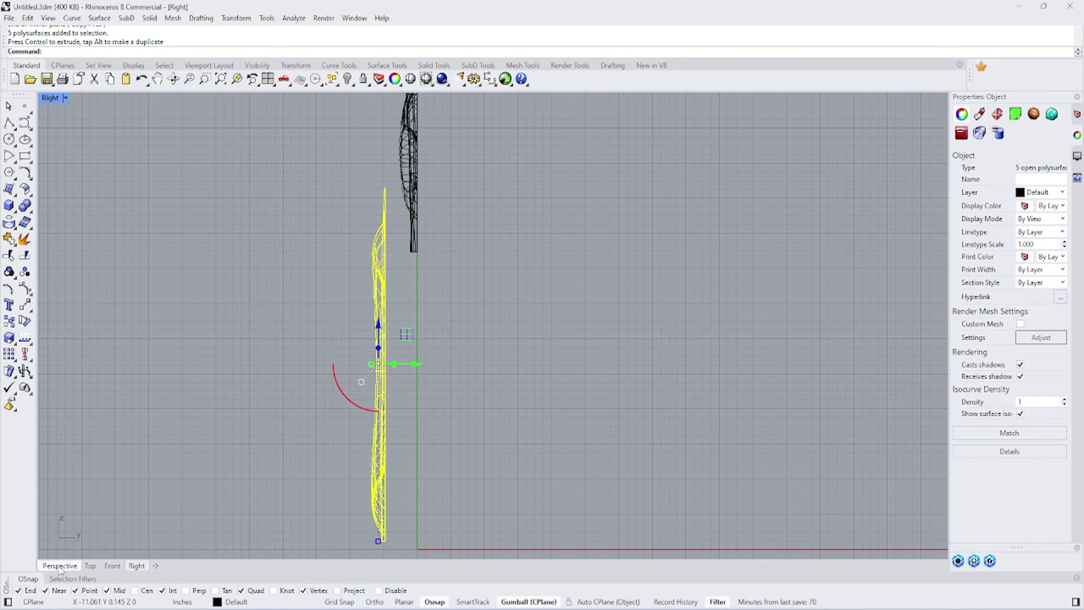
Step: Select the lower and upper ornament pieces and orbit to view them from the side
left_click(617, 368)
left_click(362, 411)
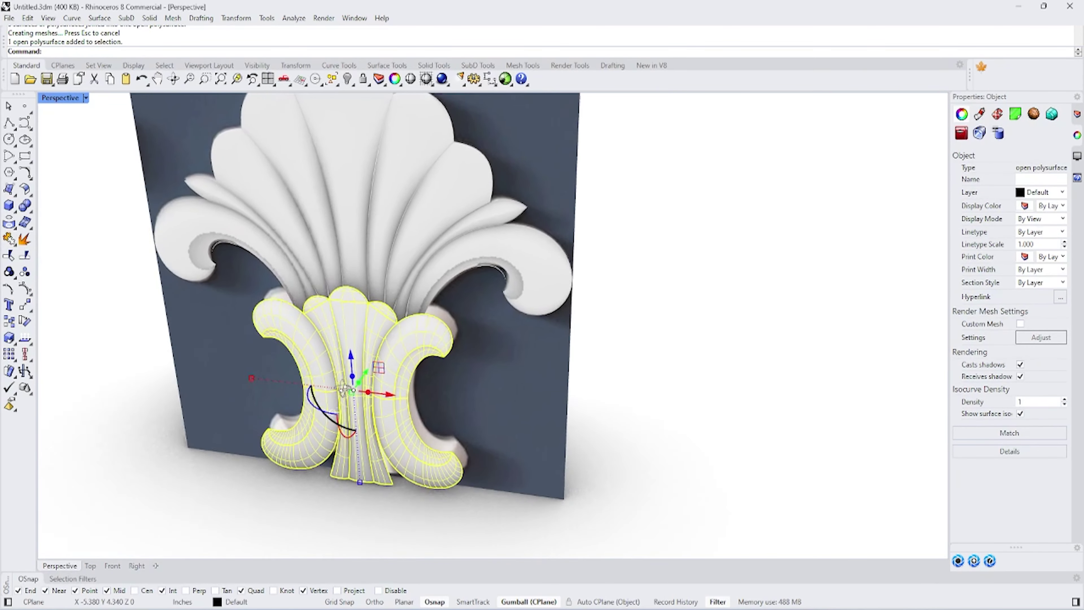
left_click(363, 194)
right_click_drag(128, 186, 288, 296)
Step: Duplicate the upper ornament's border and move the outline back behind the piece
left_click(137, 565)
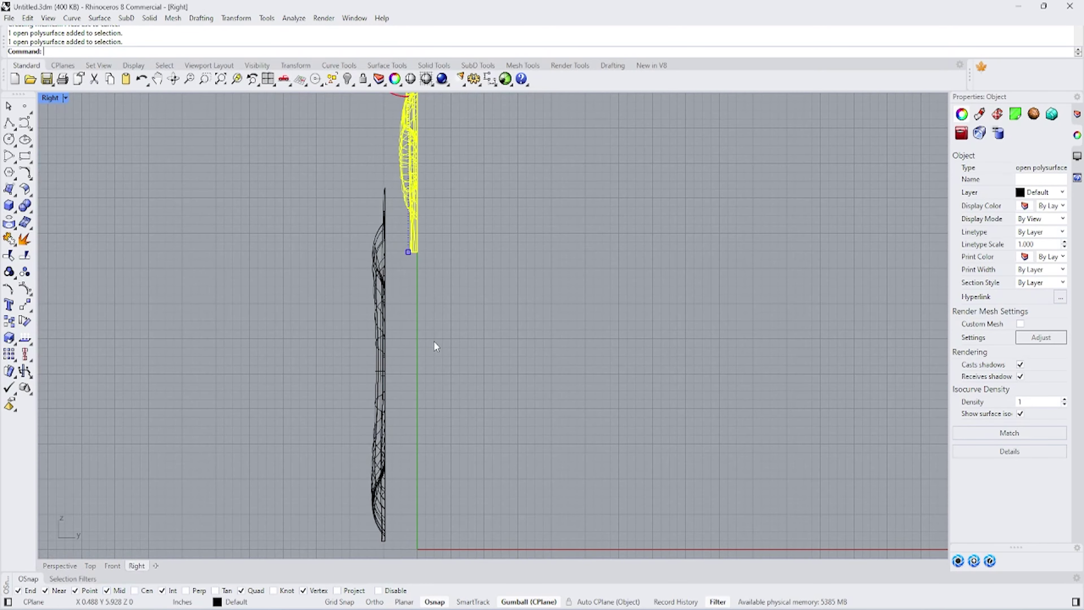
scroll(419, 303, "up", 3)
key("Escape")
scroll(385, 436, "down", 5)
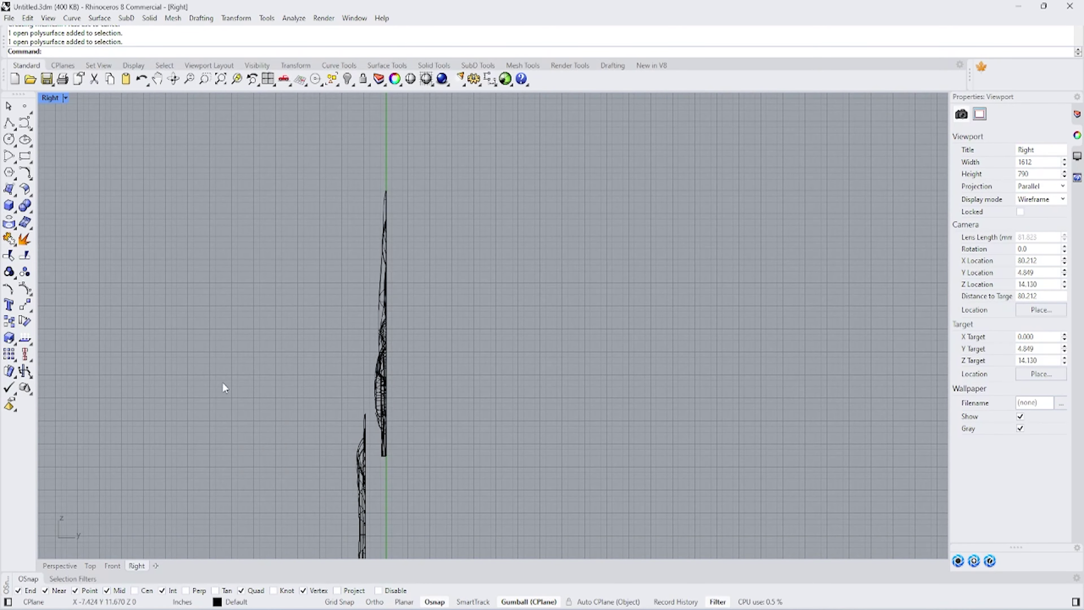
left_click(10, 231)
left_click(58, 244)
left_click(386, 376)
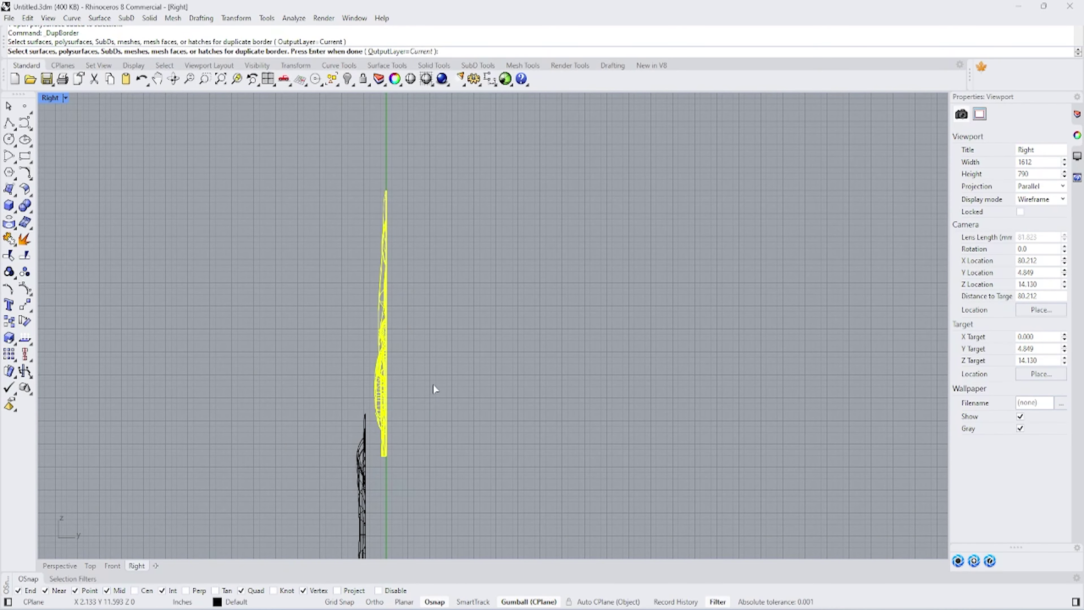
key("Return")
scroll(391, 325, "up", 3)
left_click_drag(392, 326, 430, 337)
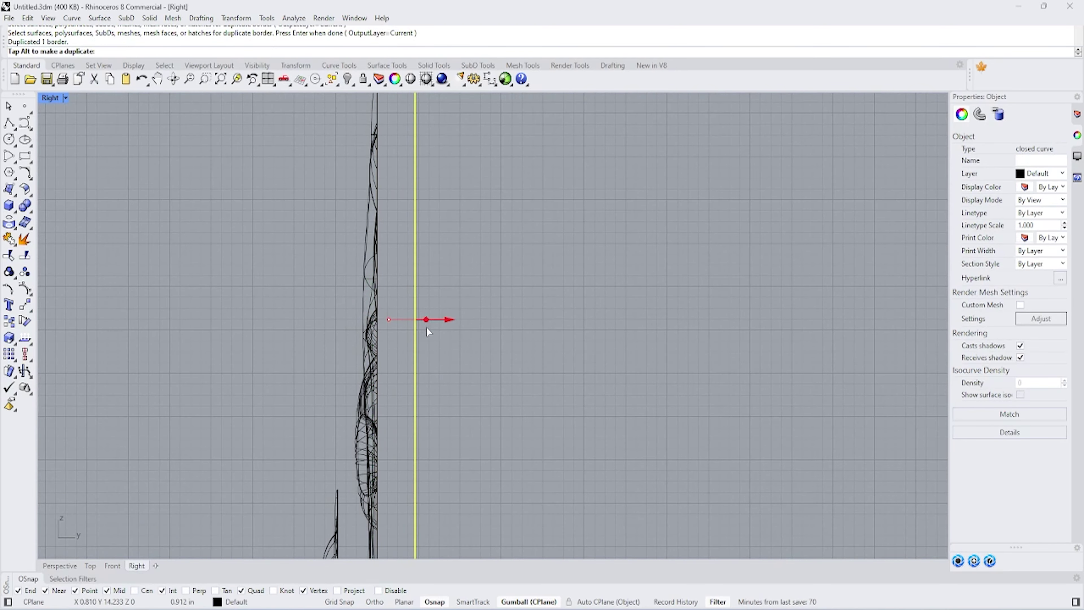
scroll(483, 269, "down", 3)
Step: Duplicate the lower ornament's border and move that outline back behind it
scroll(443, 404, "up", 4)
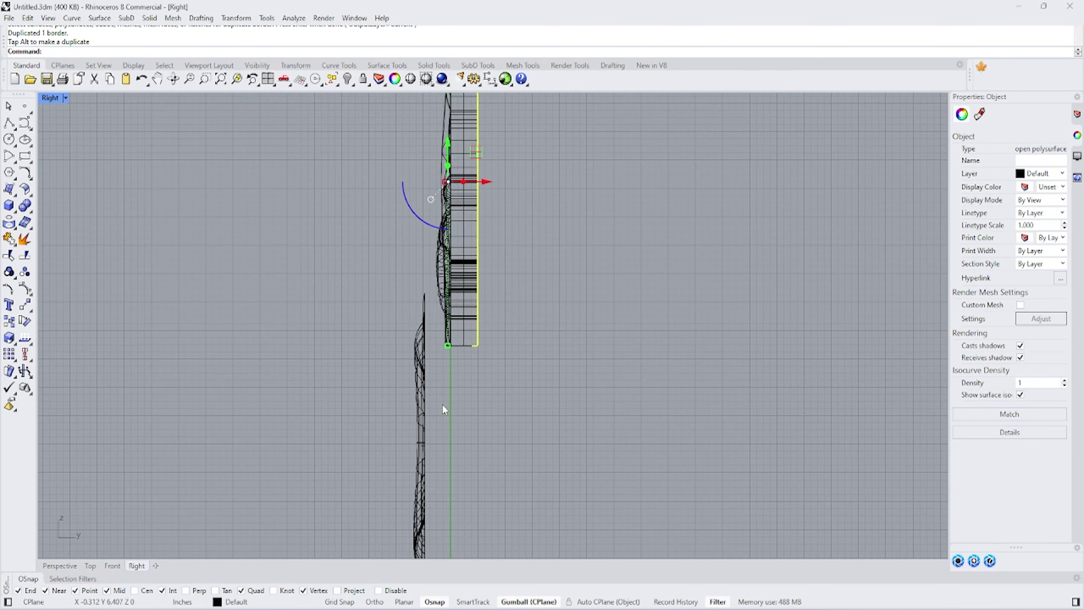
left_click(421, 446)
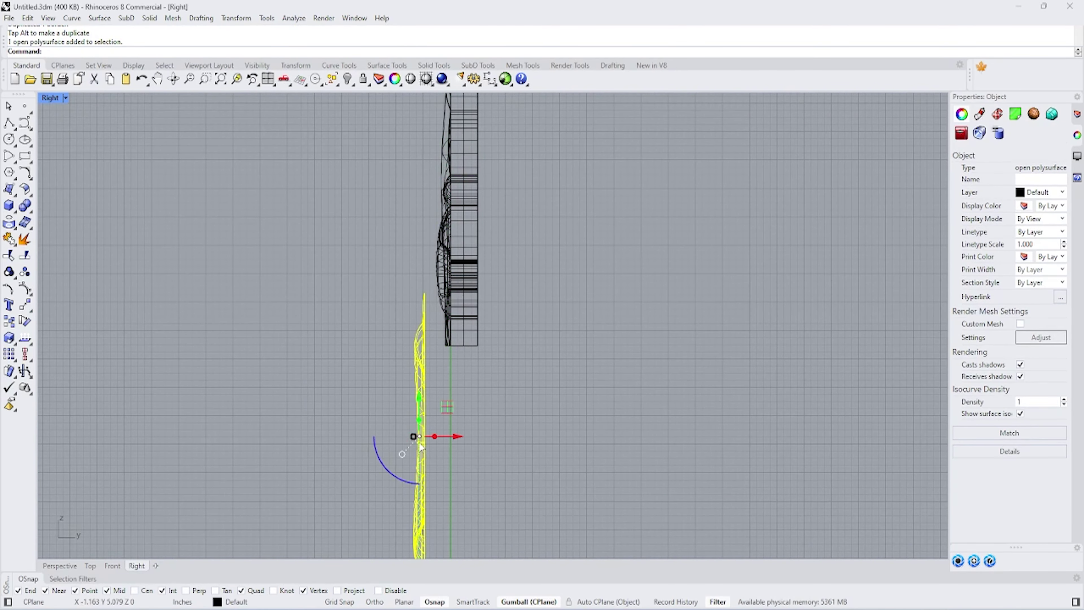
left_click(15, 237)
left_click(58, 245)
left_click_drag(438, 436, 459, 450)
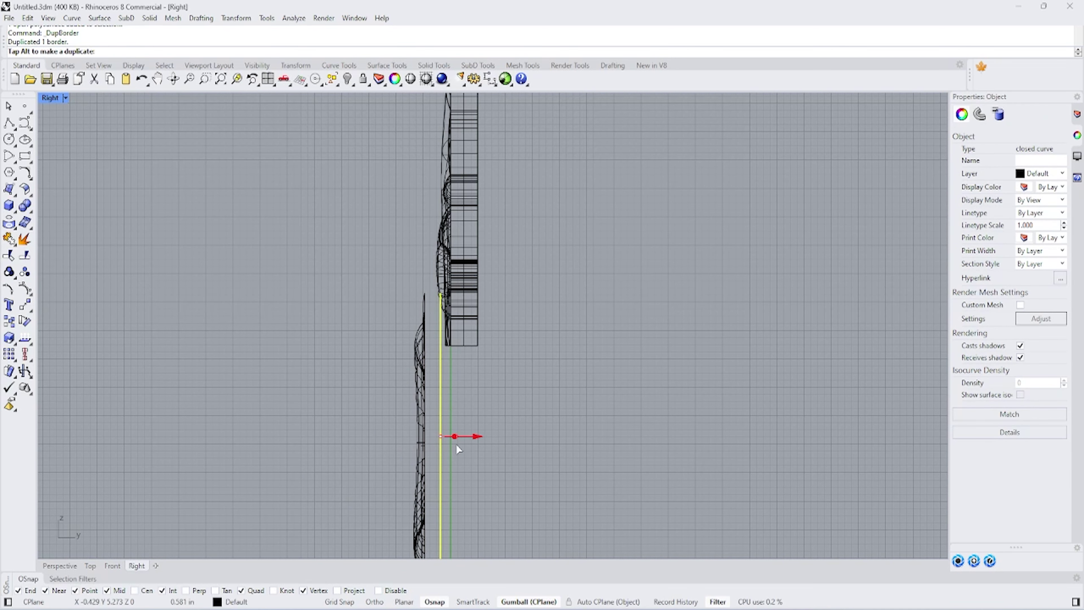
key("Escape")
Step: Hide the dark back panel in Perspective, then orbit and window-select the whole ornament
left_click(60, 566)
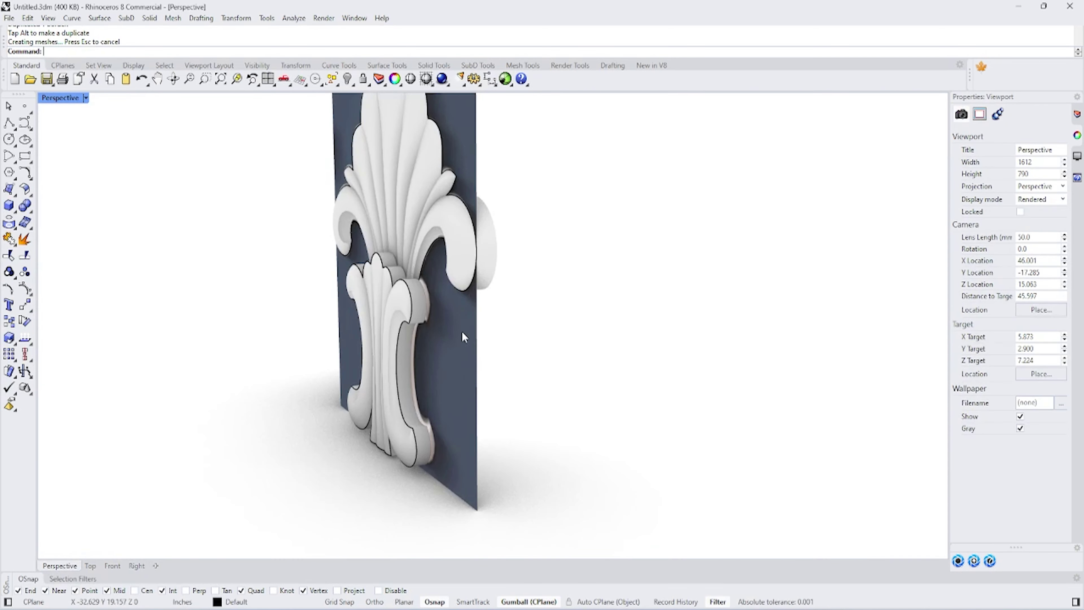
mouse_move(463, 329)
right_mouse_down()
mouse_move(395, 293)
mouse_move(499, 303)
right_mouse_up()
left_click(353, 83)
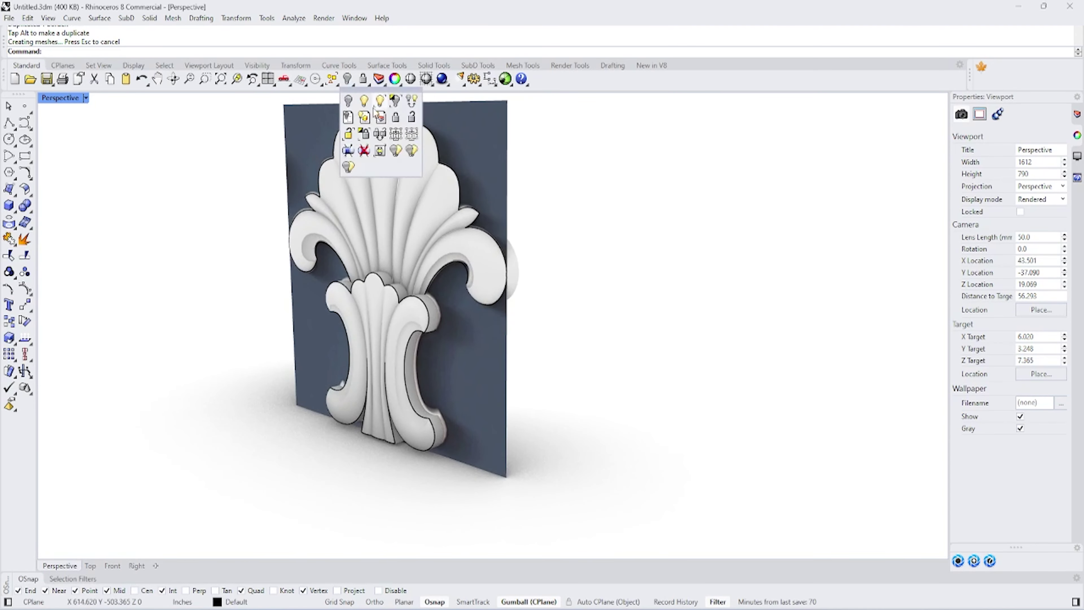
left_click(348, 100)
left_click(491, 170)
key("Return")
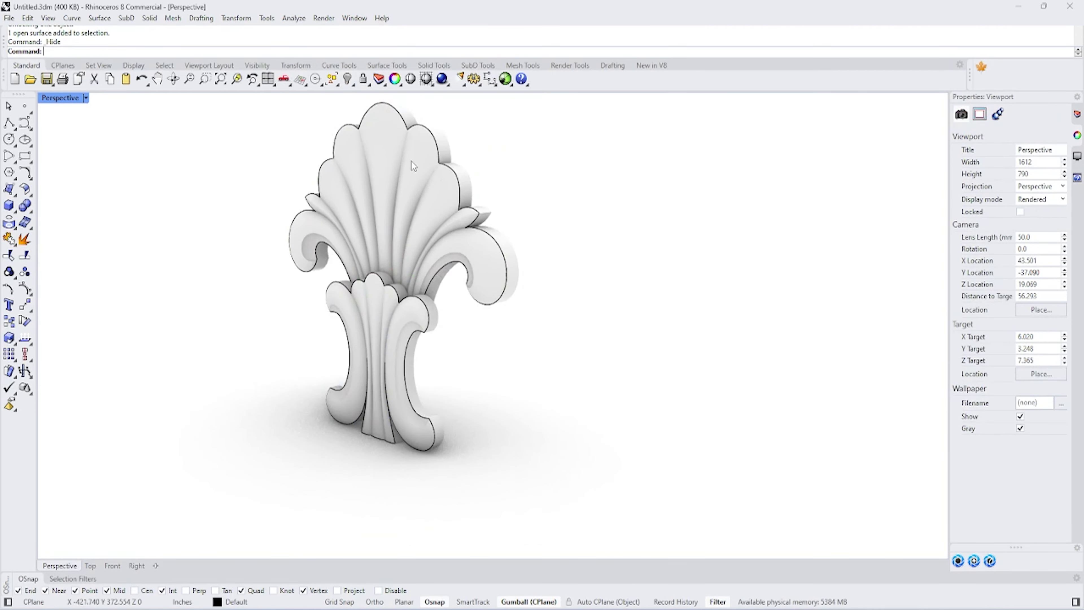
mouse_move(411, 161)
right_mouse_down()
mouse_move(523, 199)
mouse_move(581, 157)
mouse_move(532, 209)
mouse_move(539, 264)
mouse_move(504, 261)
right_mouse_up()
left_click_drag(274, 110, 661, 556)
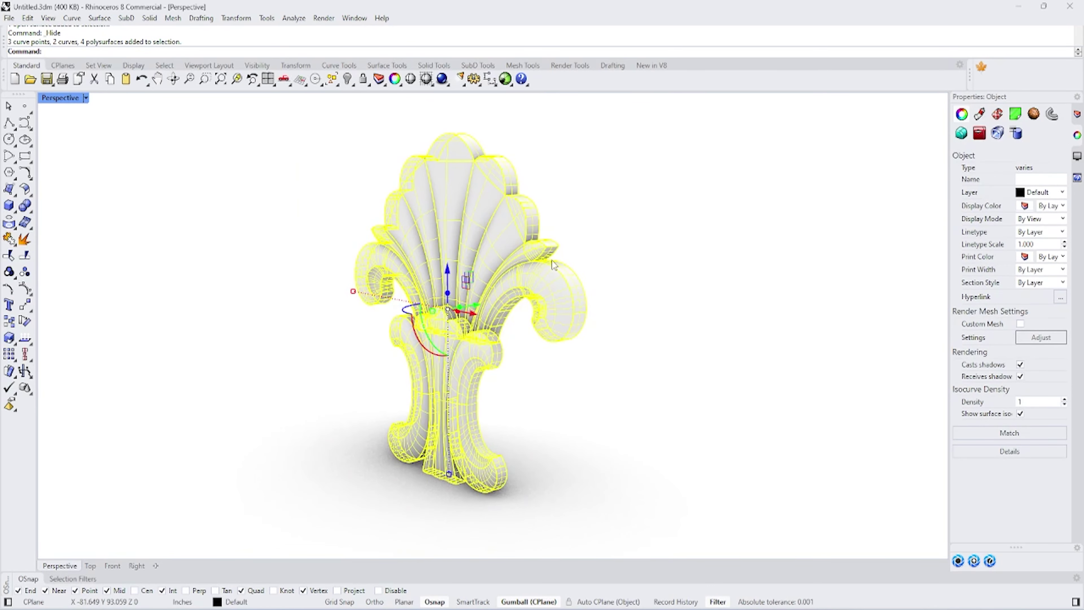
Step: Join the ornament parts and delete the failed stem piece
left_click(9, 239)
key("Escape")
scroll(470, 342, "up", 5)
left_click(410, 427)
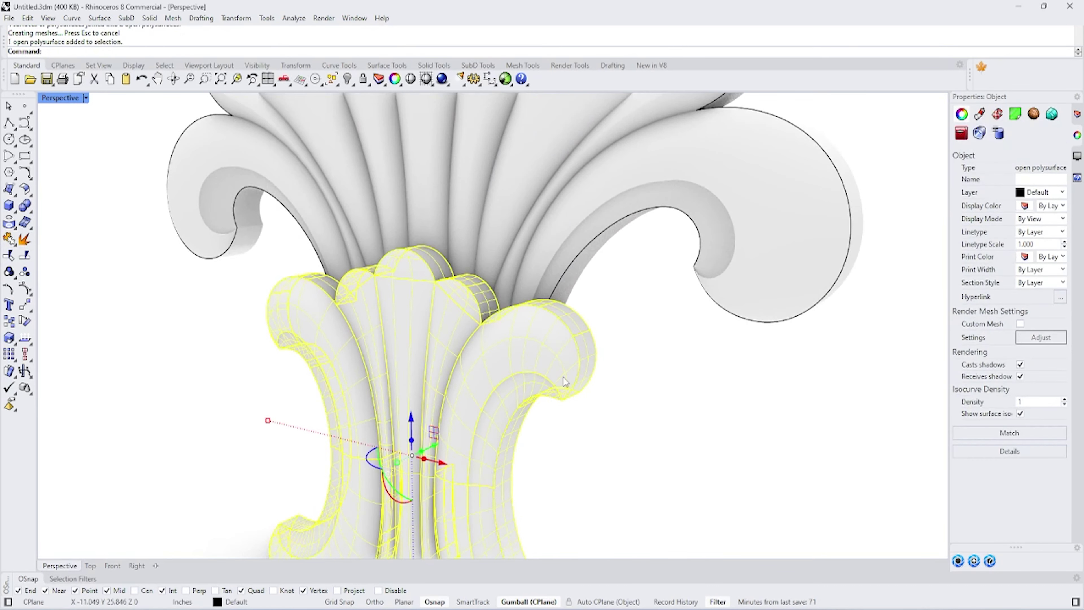
mouse_move(564, 377)
right_mouse_down()
mouse_move(501, 342)
mouse_move(398, 384)
right_mouse_up()
key("Delete")
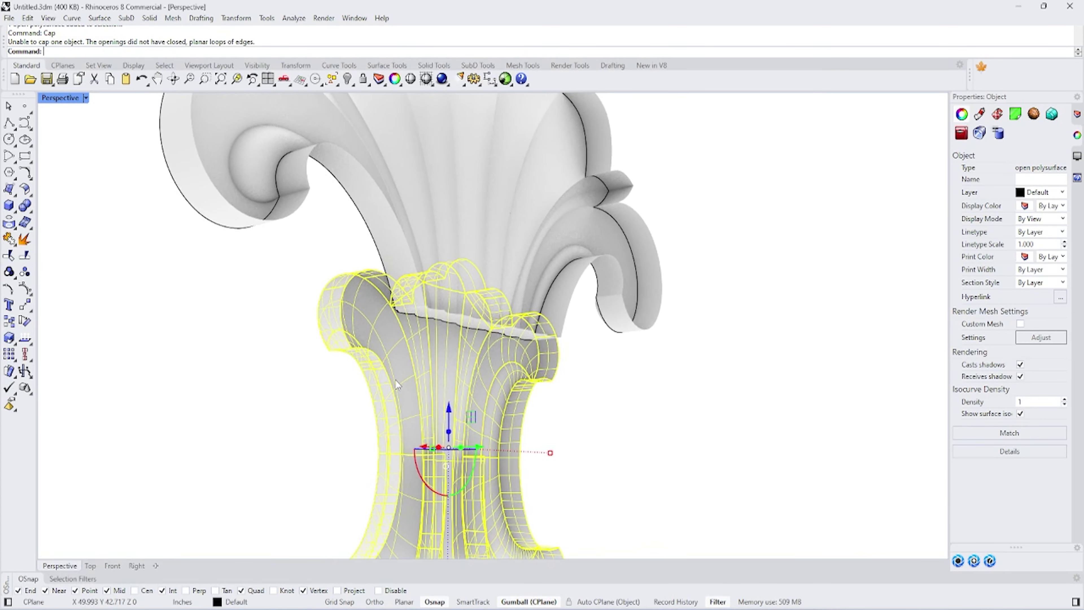
scroll(418, 303, "down", 5)
Step: In the Right view, window-select the lower stem parts and Isolate them
key("ctrl+F3")
left_click_drag(492, 280, 559, 480)
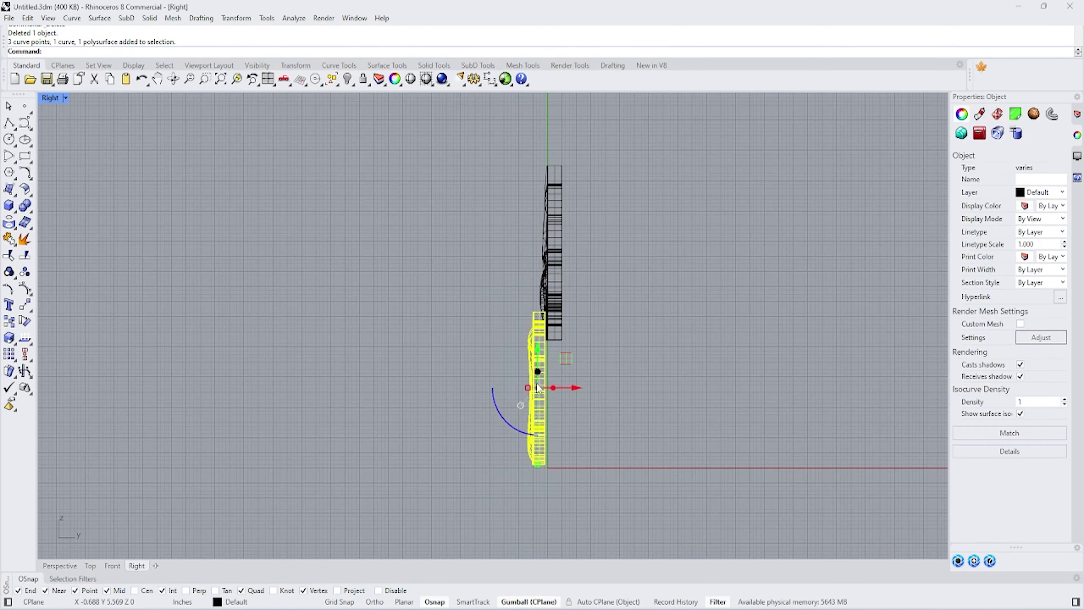
scroll(527, 379, "up", 3)
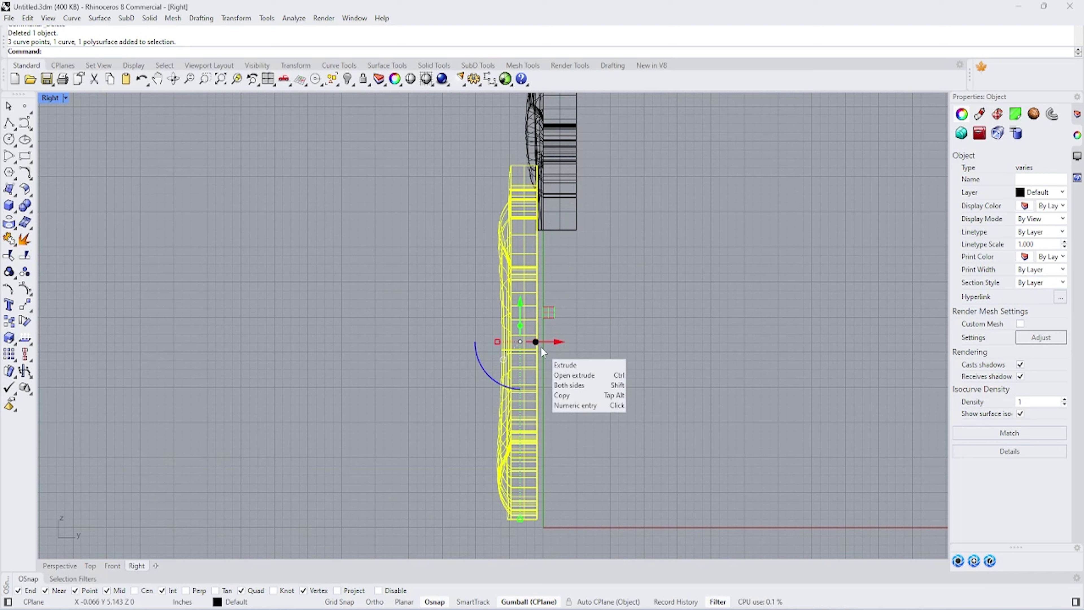
type("Isolate")
key("Return")
Step: Draw a vertical BothSides cutting line through the lower piece and nudge it slightly left
key("Escape")
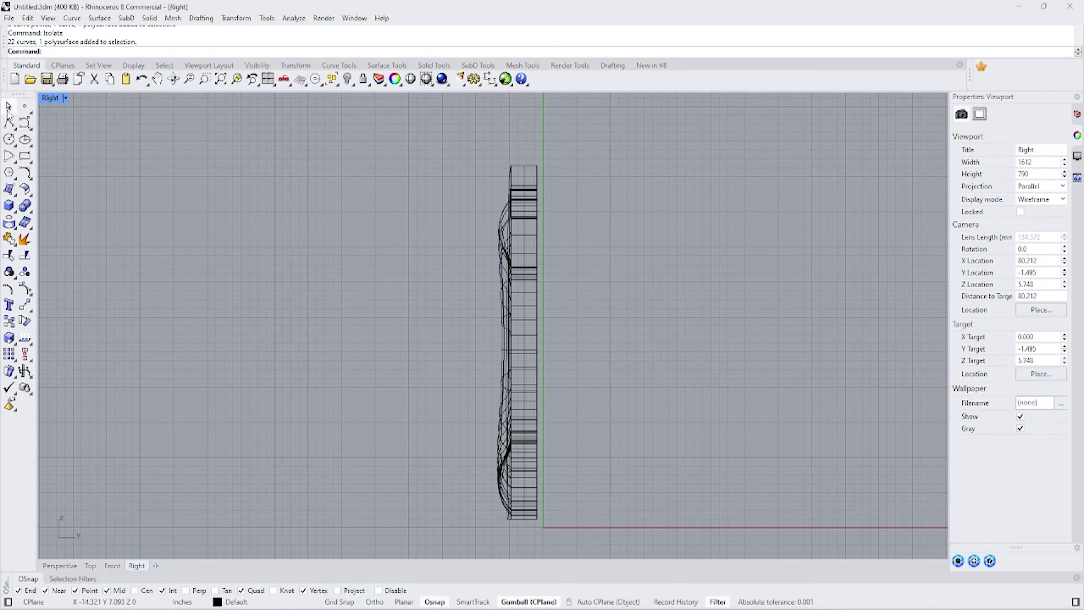
left_click(17, 132)
left_click(538, 520)
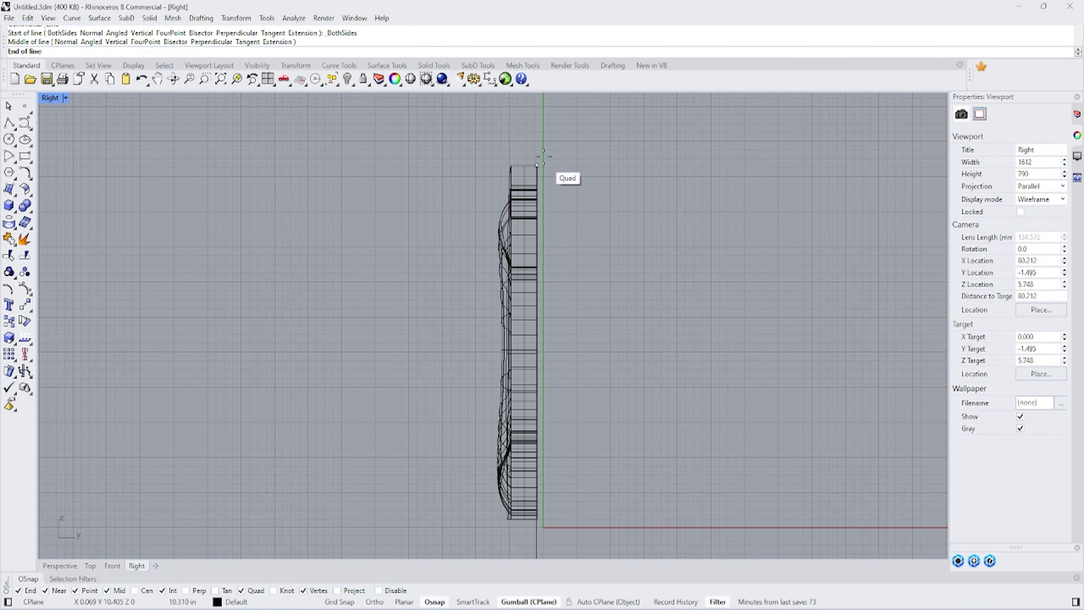
left_click(561, 114)
left_click(537, 470)
left_click_drag(570, 519, 564, 520)
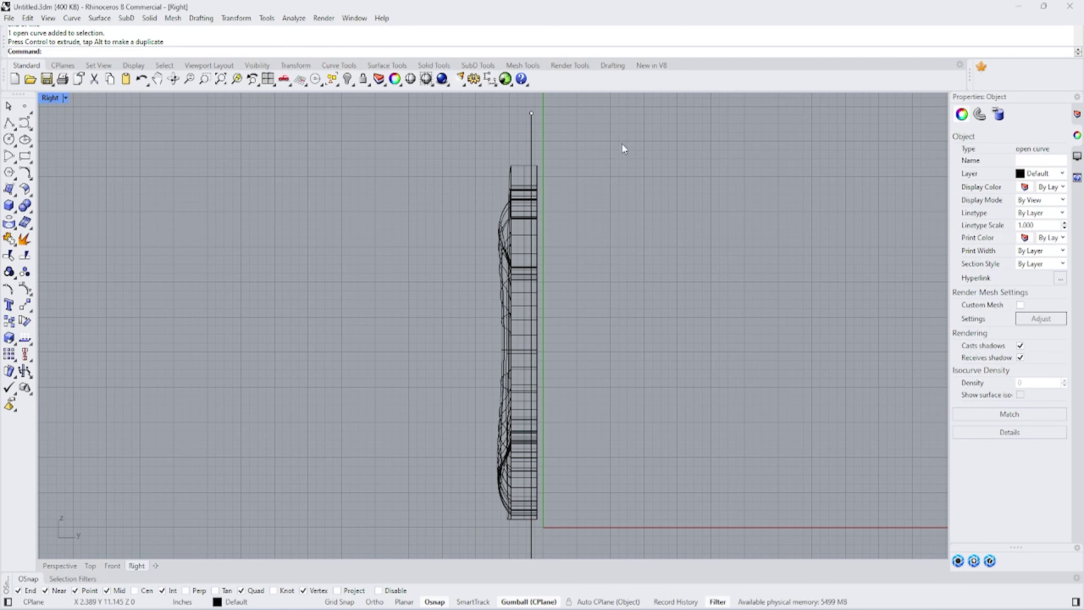
left_click_drag(622, 144, 535, 318)
Step: Trim the lower piece's back flat along the cutting line, then delete the line
key("Return")
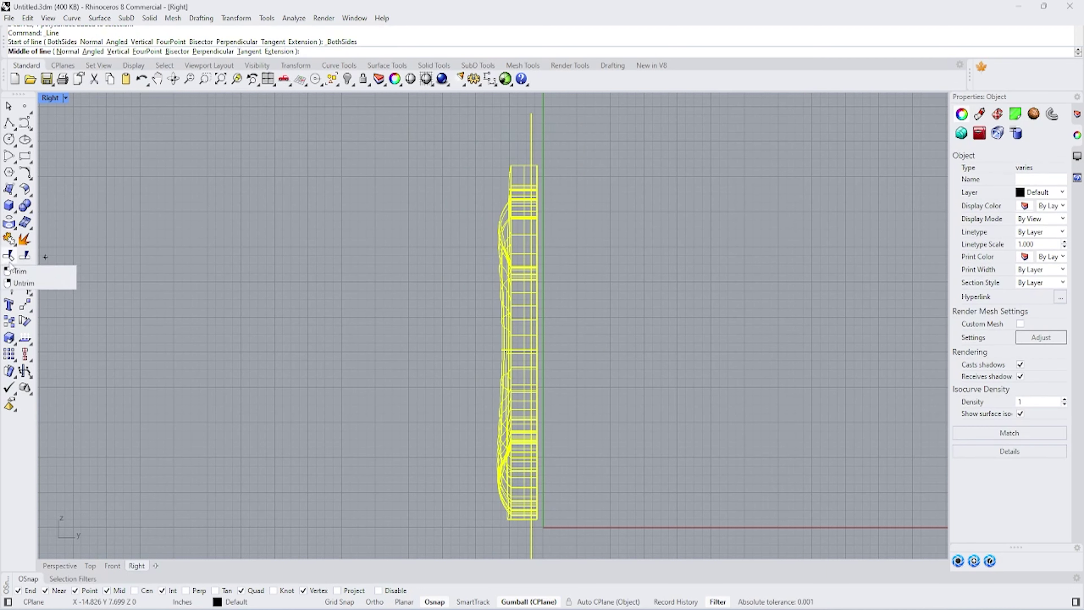
left_click(23, 258)
left_click_drag(528, 262, 534, 278)
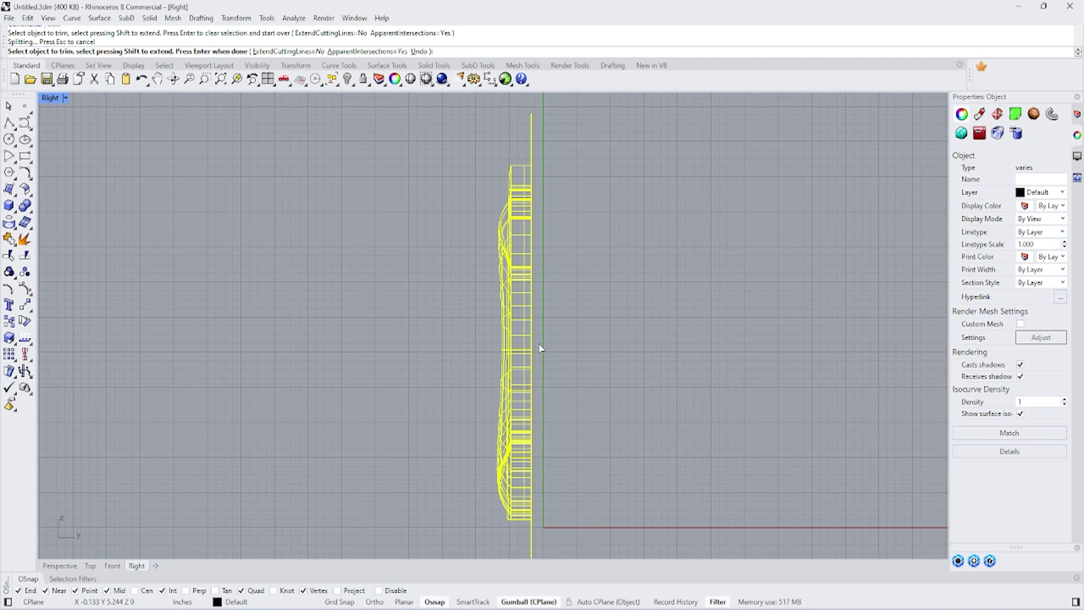
key("Return")
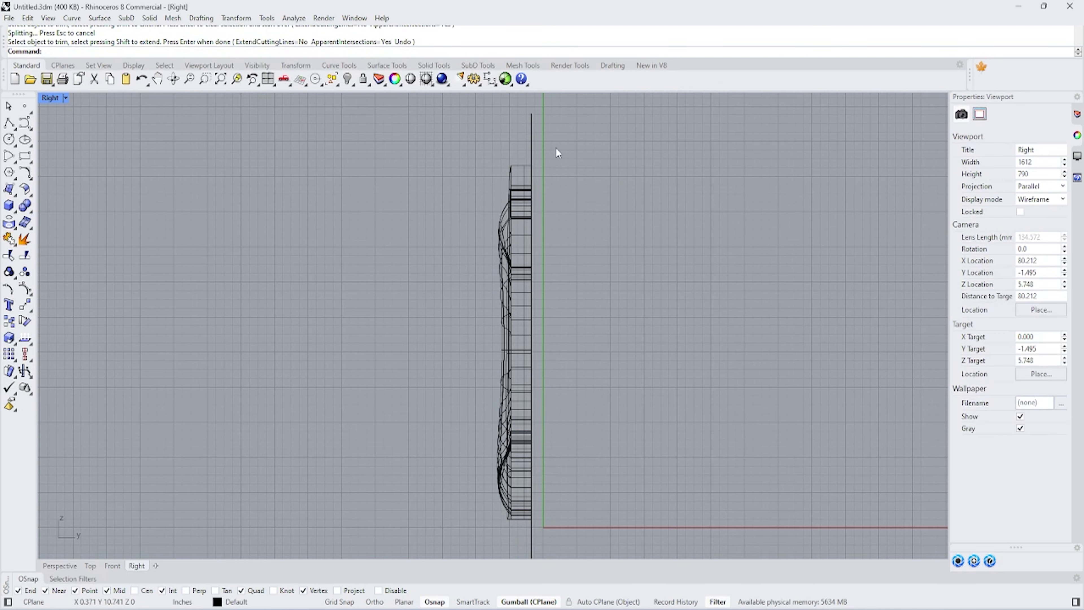
left_click(532, 159)
key("Delete")
left_click(13, 194)
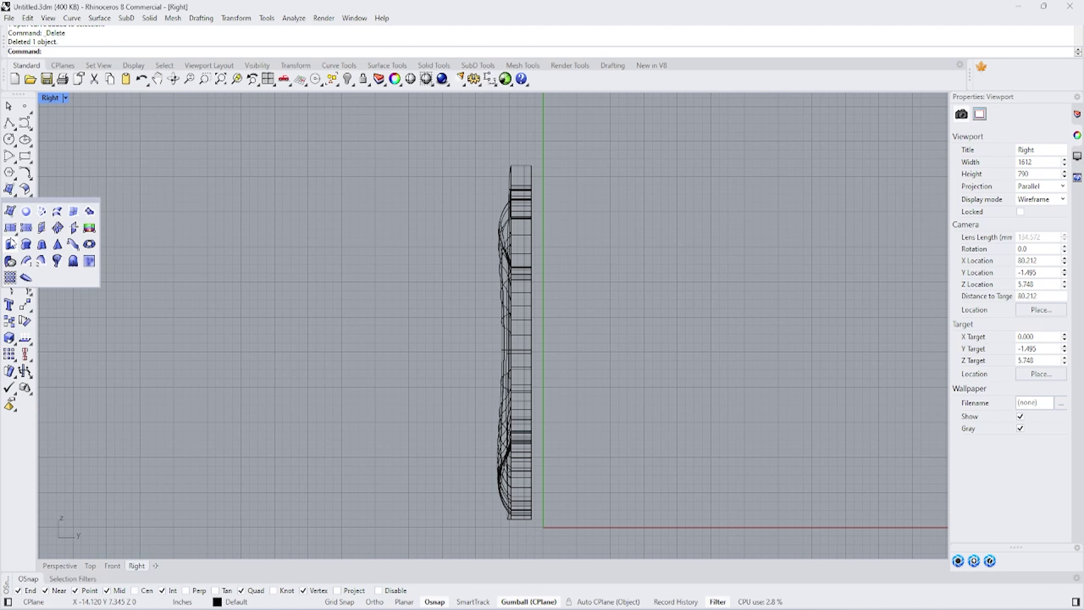
Step: Duplicate the cut edges, join them into a closed curve, and fill it with PlanarSrf
left_click(14, 227)
left_click(43, 246)
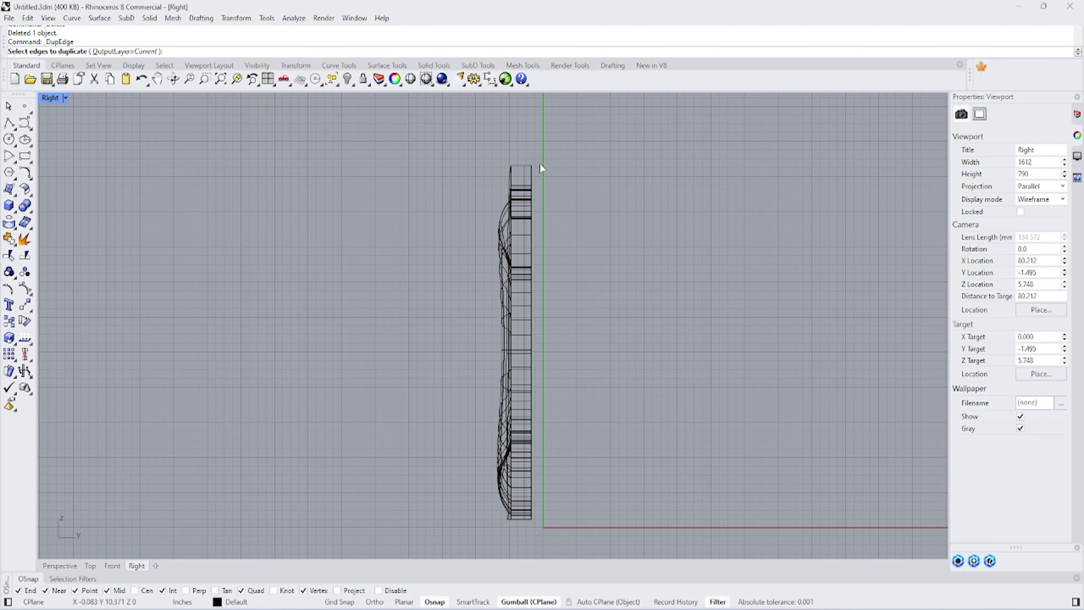
left_click(530, 342)
key("Return")
left_click(12, 255)
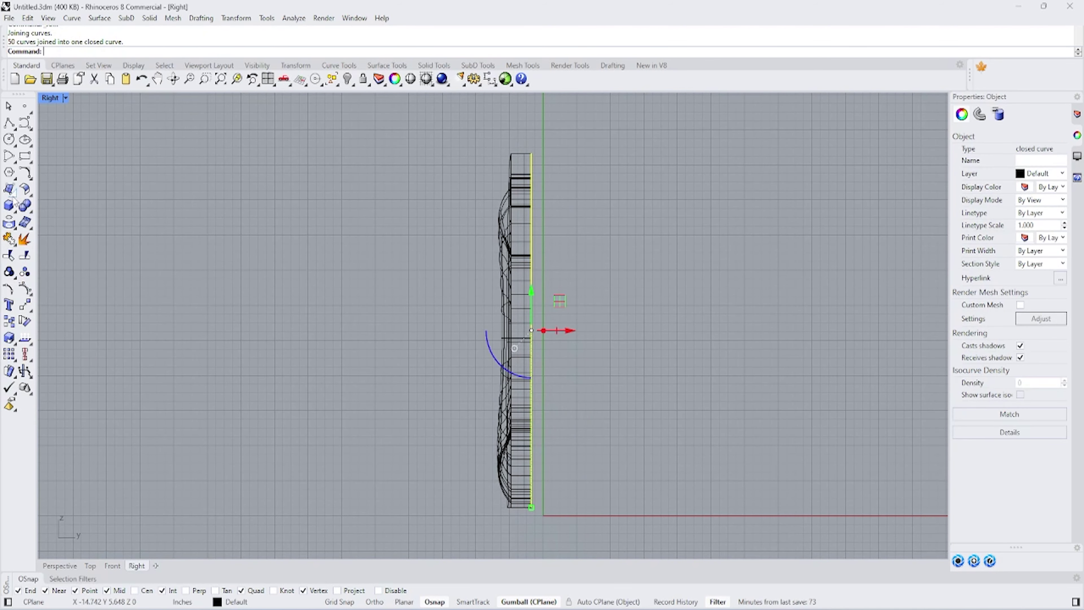
left_click(13, 191)
left_click(26, 210)
Step: In Perspective, orbit around the part and start Show Selected for the hidden upper ornament
left_click(60, 566)
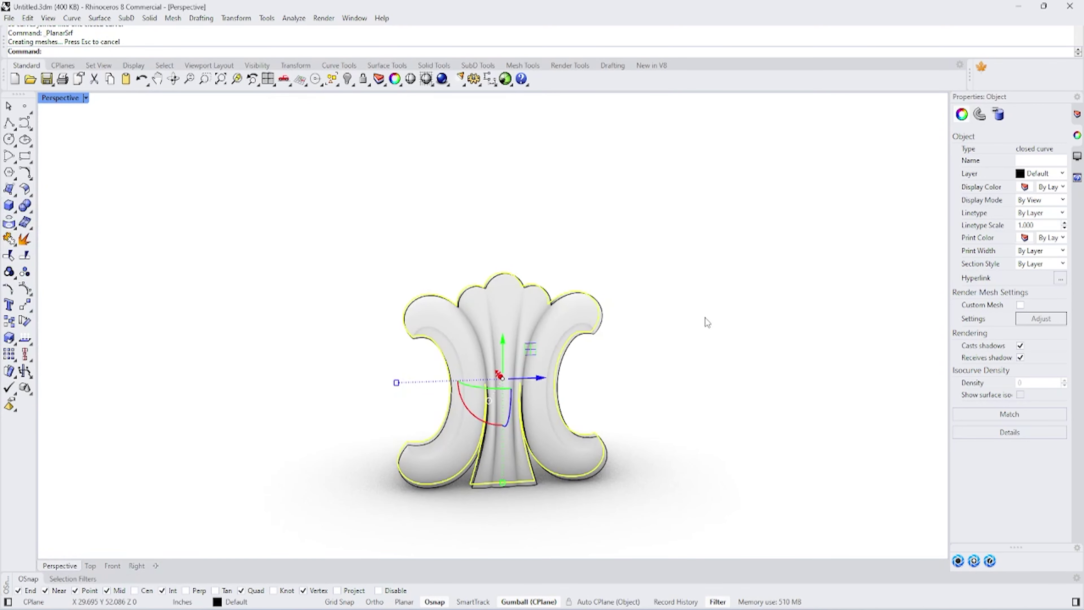
right_click_drag(707, 322, 472, 358)
key("Escape")
mouse_move(484, 402)
right_mouse_down()
mouse_move(483, 319)
mouse_move(589, 365)
right_mouse_up()
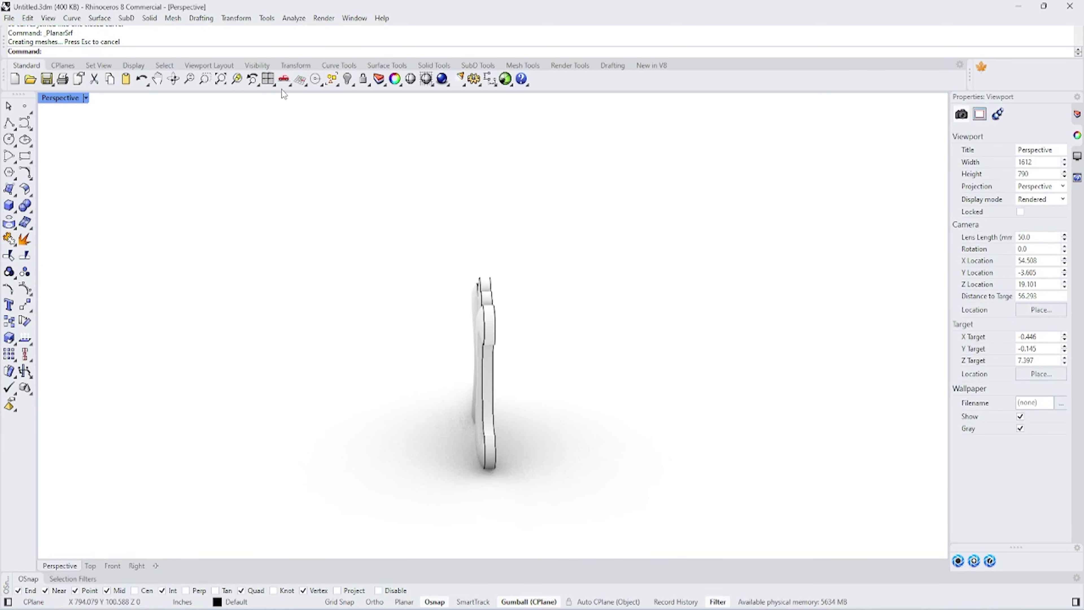
left_click(351, 83)
left_click(380, 117)
mouse_move(427, 257)
right_mouse_down()
mouse_move(584, 318)
mouse_move(417, 273)
right_mouse_up()
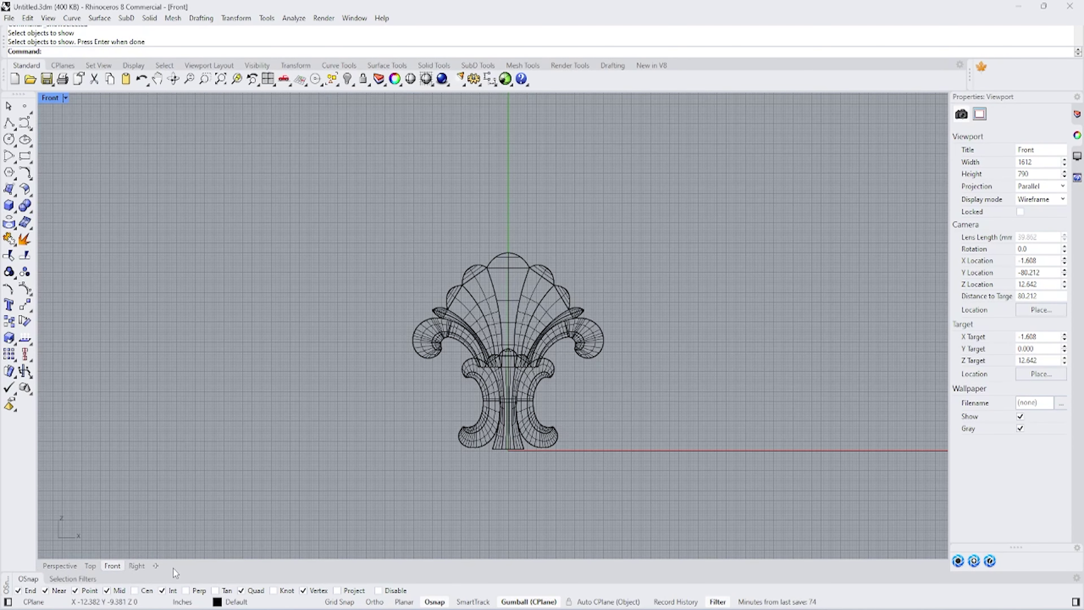
Step: In the Right view, draw a vertical BothSides line centred on the box corner
left_click(137, 565)
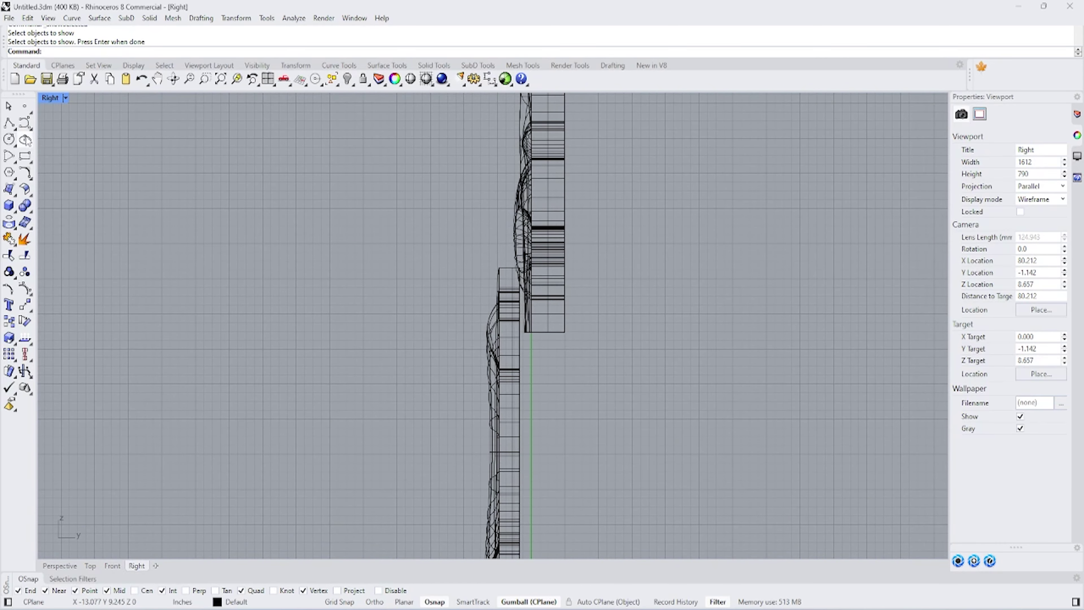
left_click(10, 124)
left_click(42, 137)
left_click(565, 332)
scroll(559, 300, "down", 5)
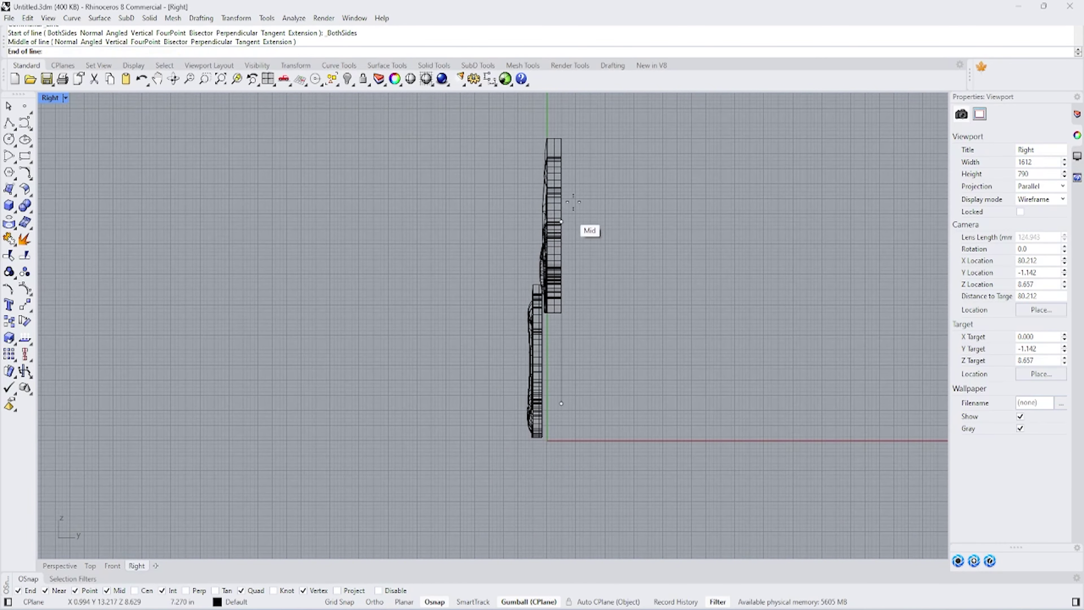
key("Escape")
key("Return")
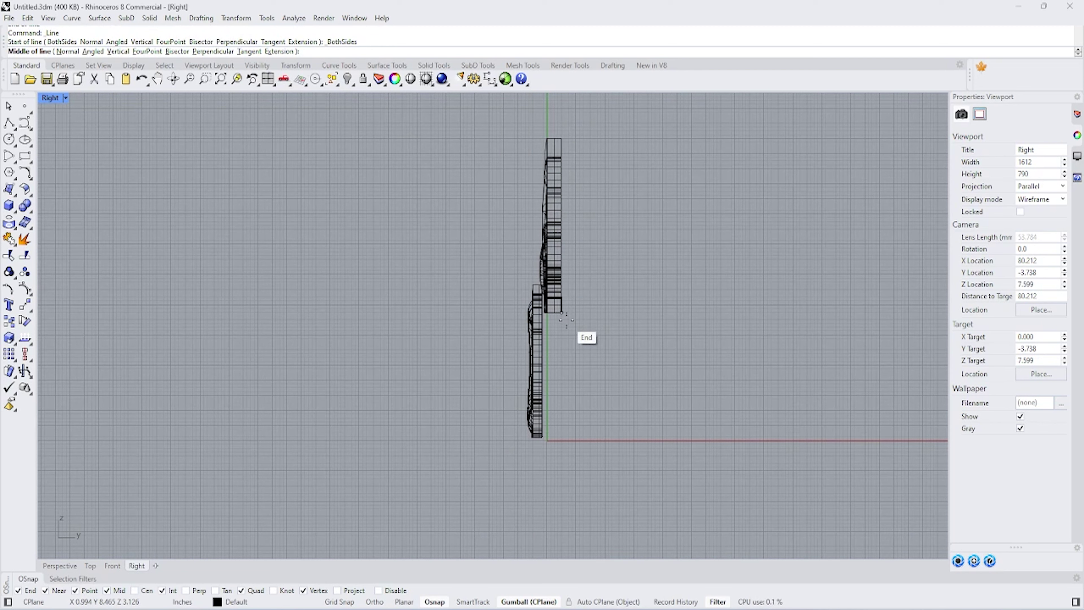
left_click(561, 312)
left_click(561, 116)
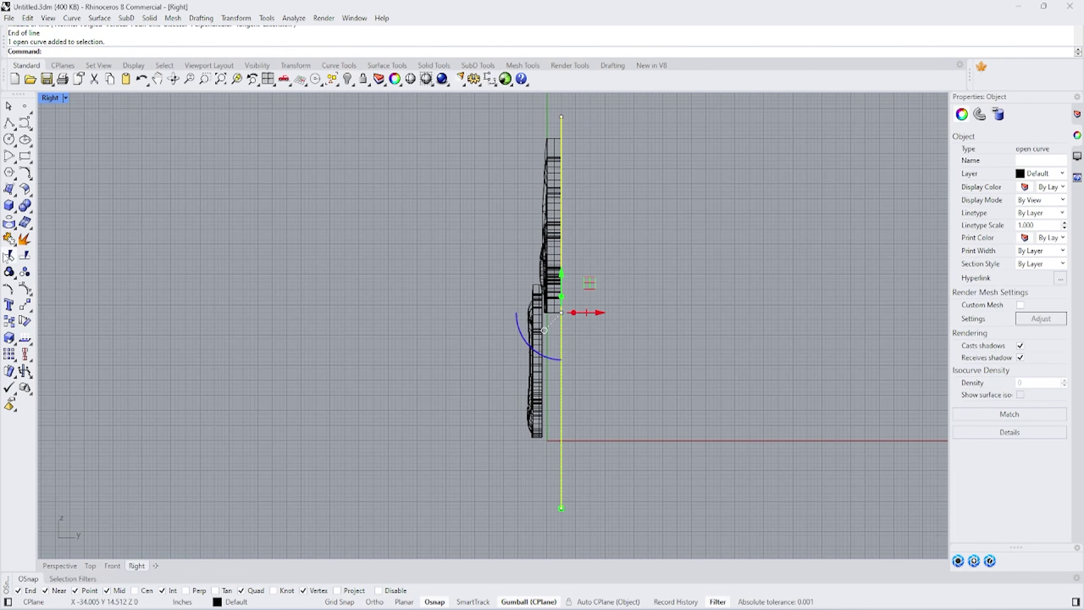
scroll(603, 314, "up", 2)
key("Escape")
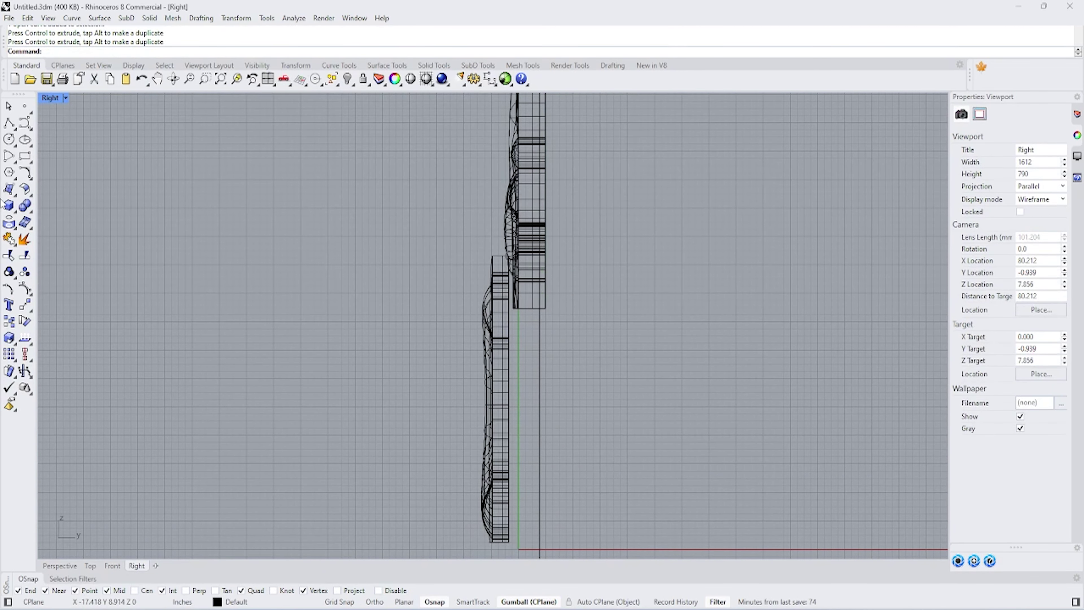
Step: Split the upper ornament piece with the vertical line, then delete the line
left_click(25, 255)
left_click(546, 296)
key("Return")
left_click(541, 351)
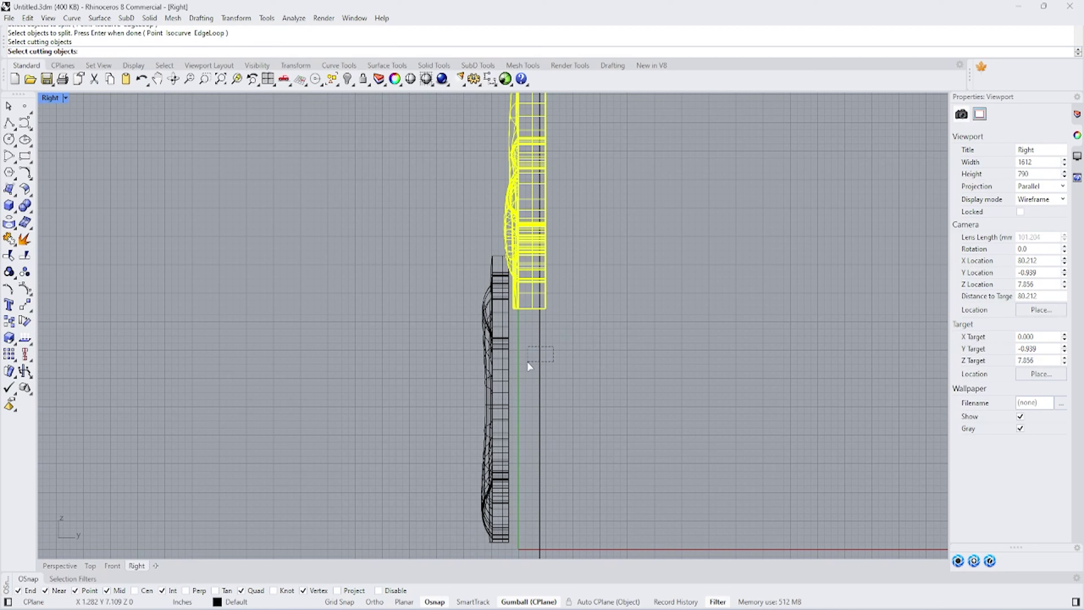
key("Return")
left_click(546, 306)
key("Delete")
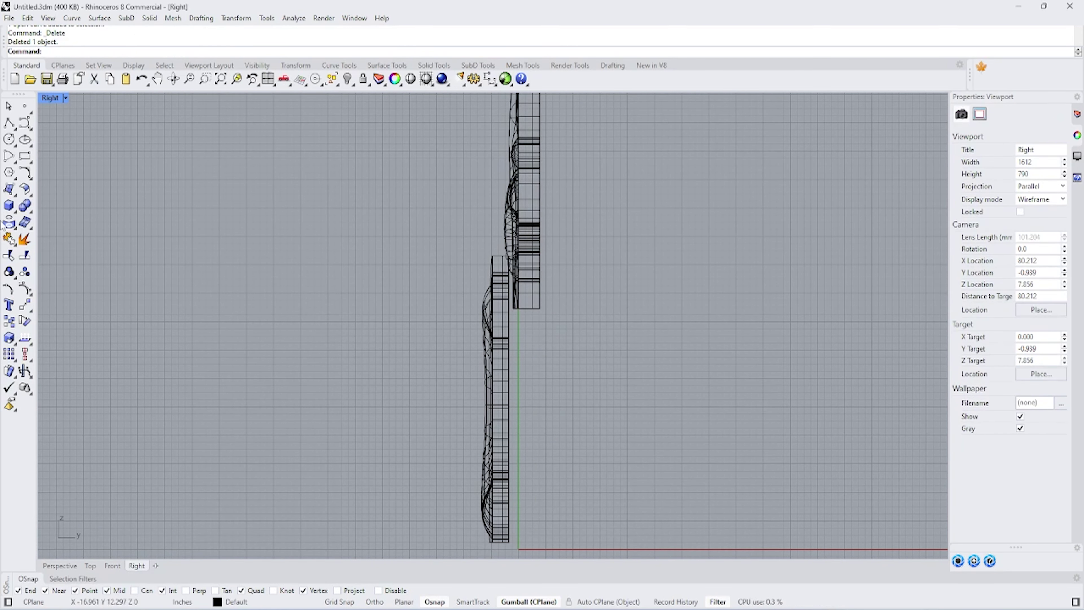
Step: Duplicate and join the flat back's edge outline, then cap it with a planar surface
left_click(35, 246)
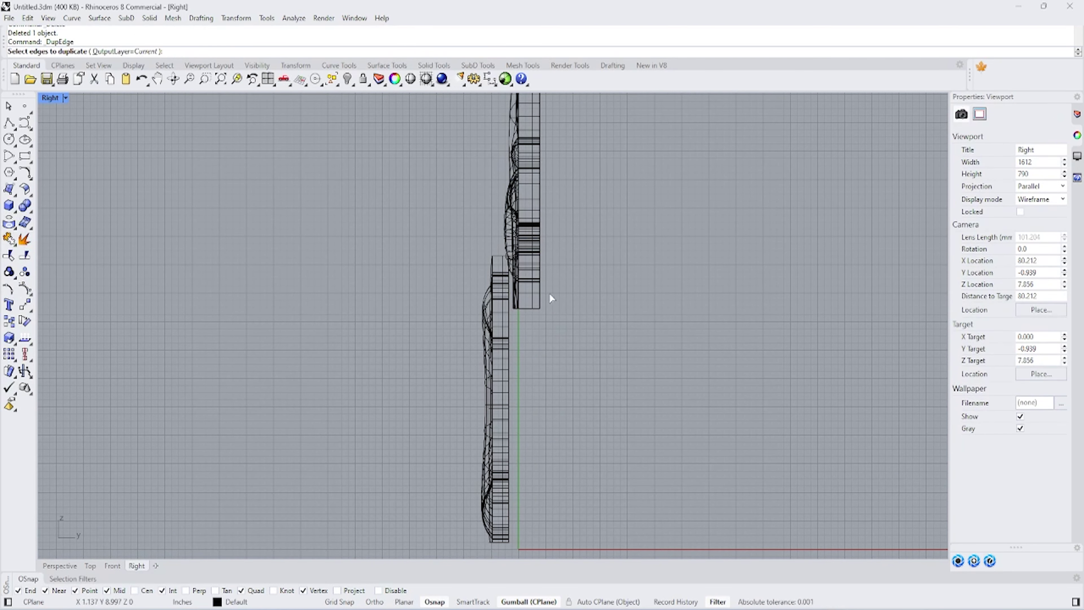
left_click(538, 297)
scroll(544, 354, "down", 3)
left_click_drag(538, 148, 566, 377)
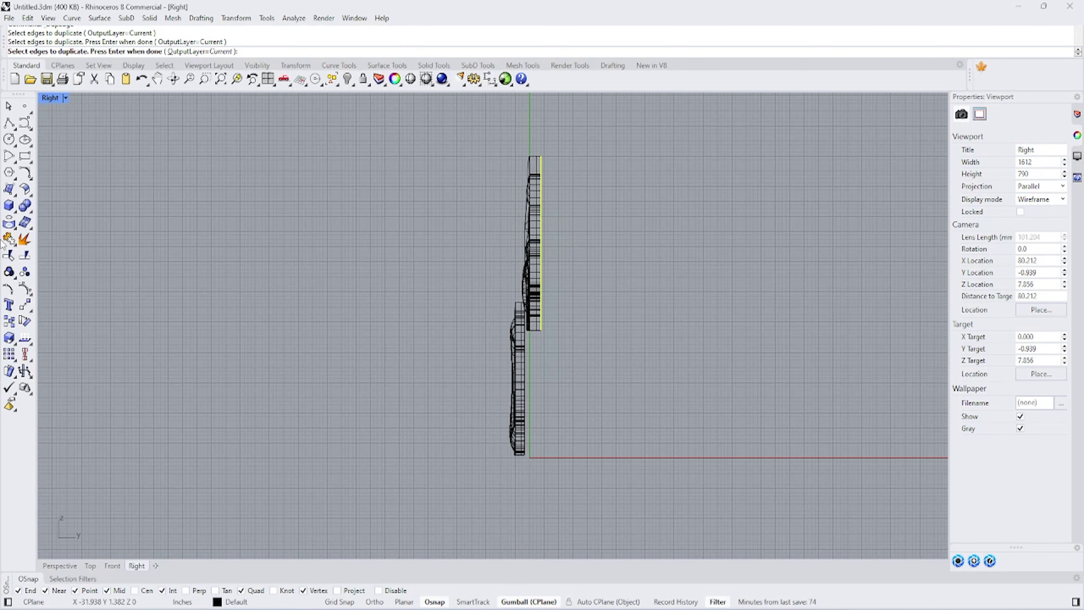
key("Return")
left_click(10, 190)
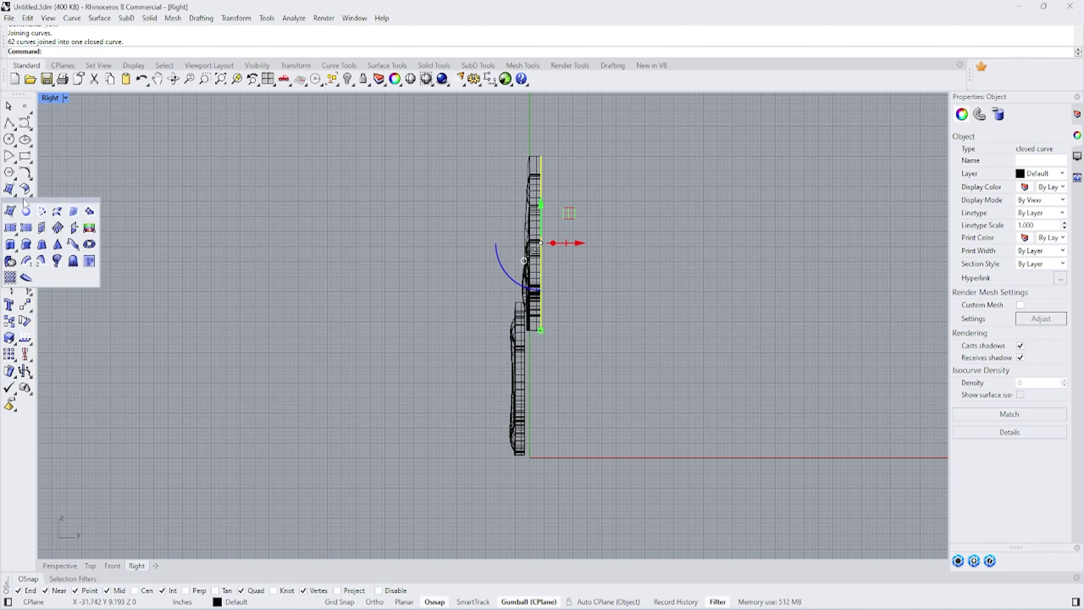
left_click(26, 207)
left_click(60, 566)
Step: Select all objects and join the surfaces into closed solid polysurfaces
left_click(397, 341)
scroll(396, 342, "up", 3)
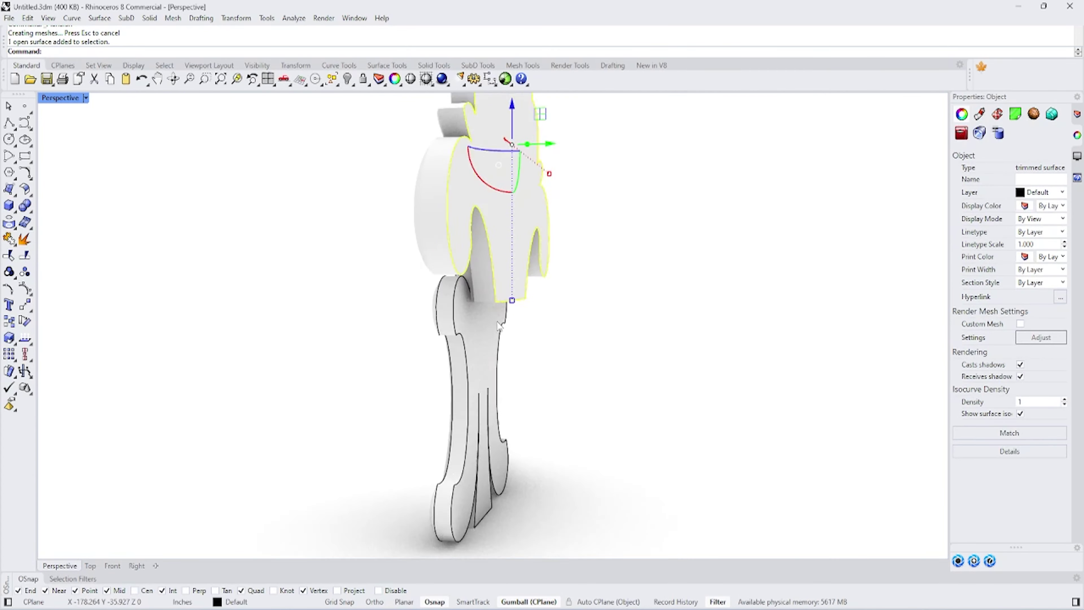
scroll(396, 342, "up", 2)
scroll(397, 342, "down", 5)
key("ctrl+a")
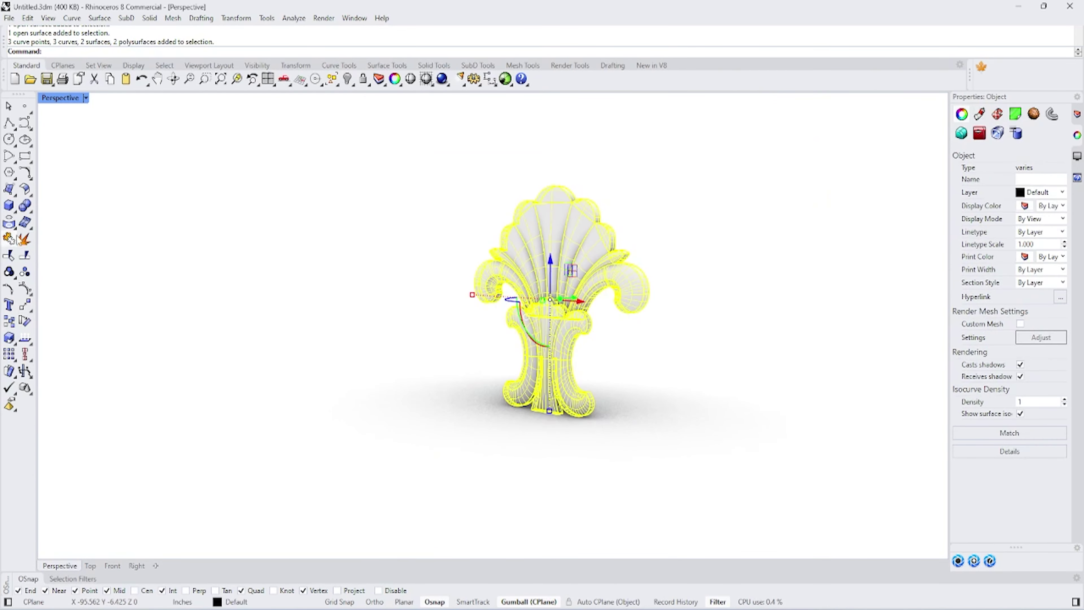
left_click(8, 239)
Step: In the Right view, drag the lower solid's gumball arrow slightly toward the back
scroll(422, 345, "up", 5)
left_click(423, 345)
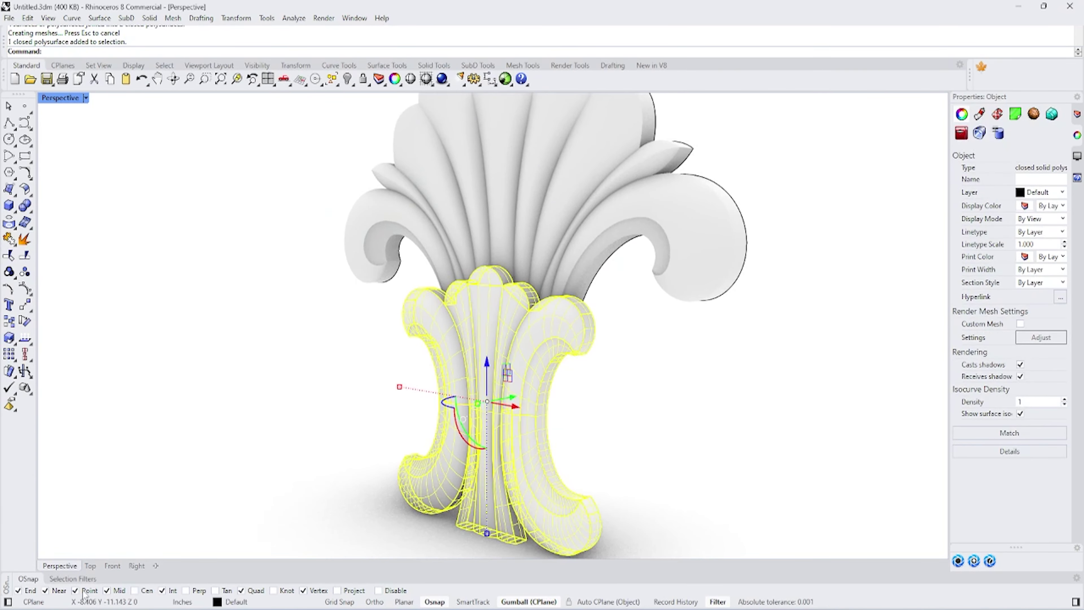
left_click(137, 566)
scroll(421, 309, "up", 3)
scroll(454, 440, "up", 3)
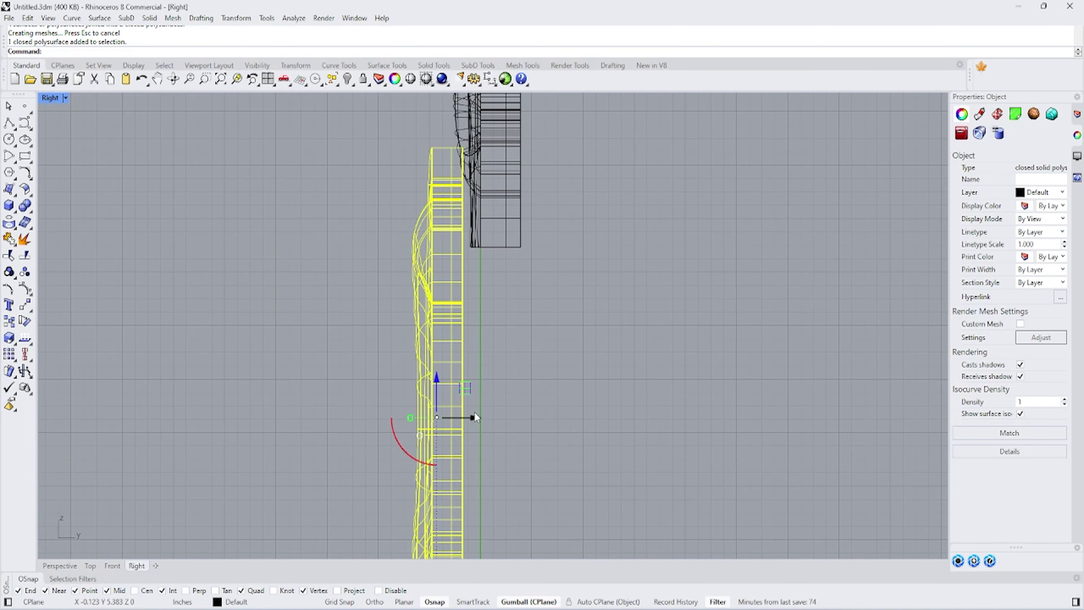
left_click_drag(475, 416, 494, 445)
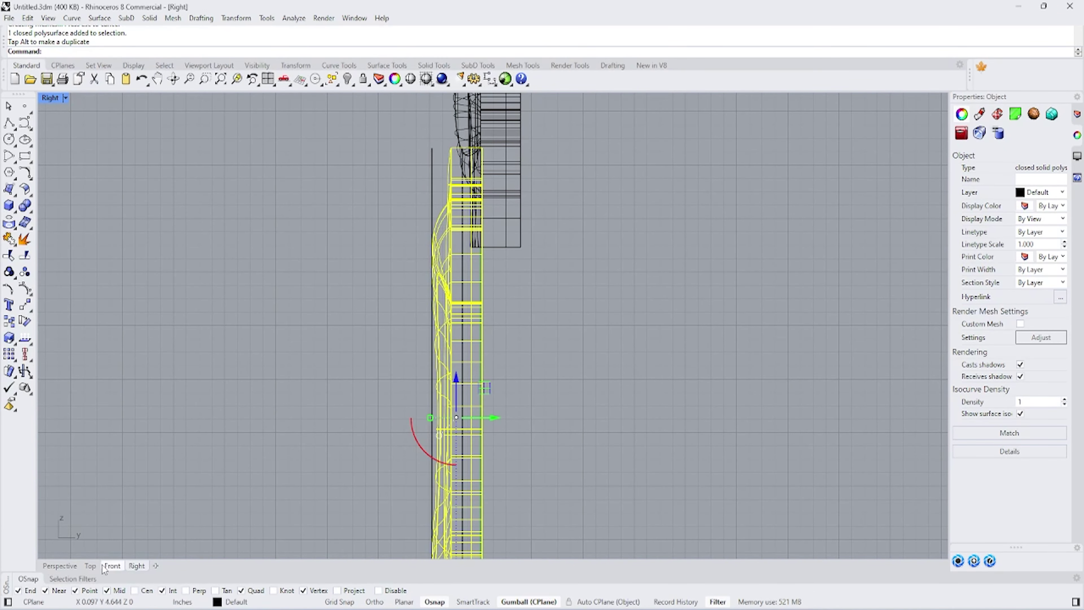
left_click(60, 566)
key("Escape")
right_click_drag(486, 326, 15, 64)
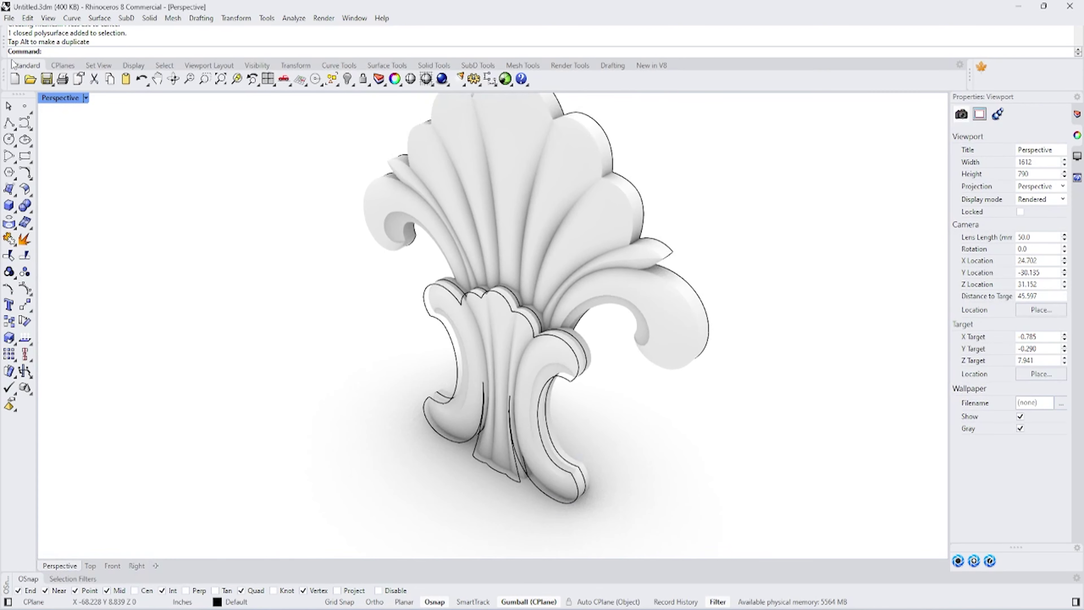
Step: Select all curves and hide them, then undo the last edge fillet
left_click(28, 18)
left_click(214, 243)
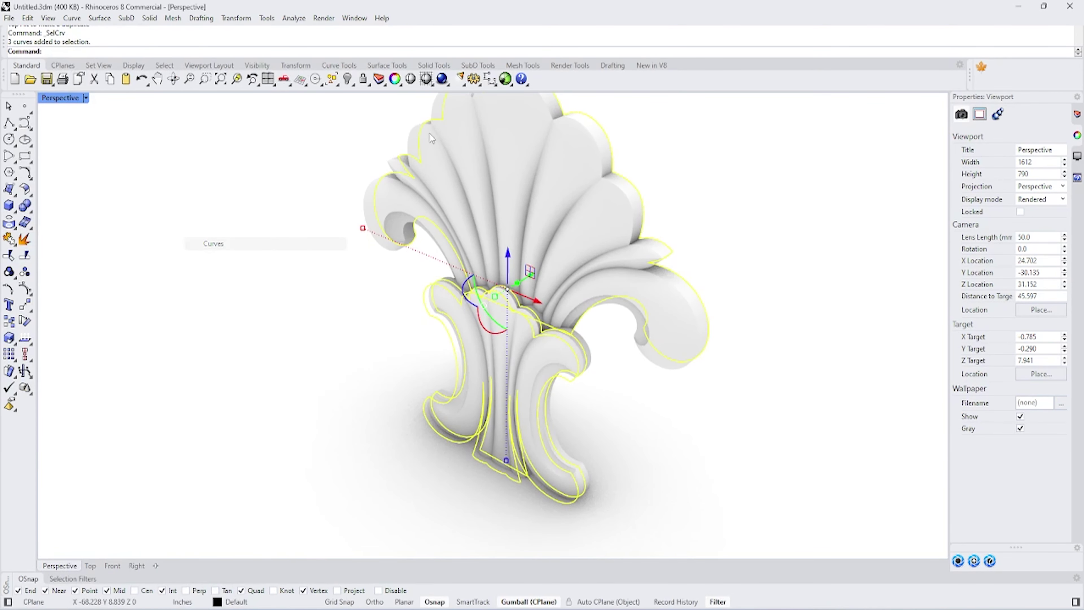
key("ctrl+h")
scroll(516, 312, "down", 2)
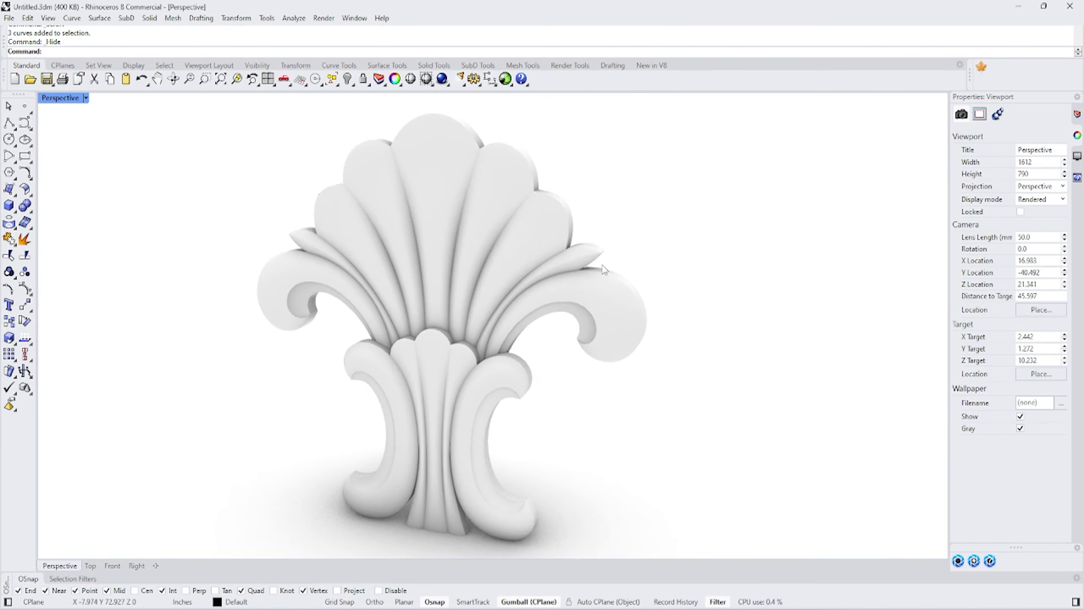
mouse_move(602, 266)
right_mouse_down()
mouse_move(601, 366)
mouse_move(612, 357)
right_mouse_up()
key("ctrl+z")
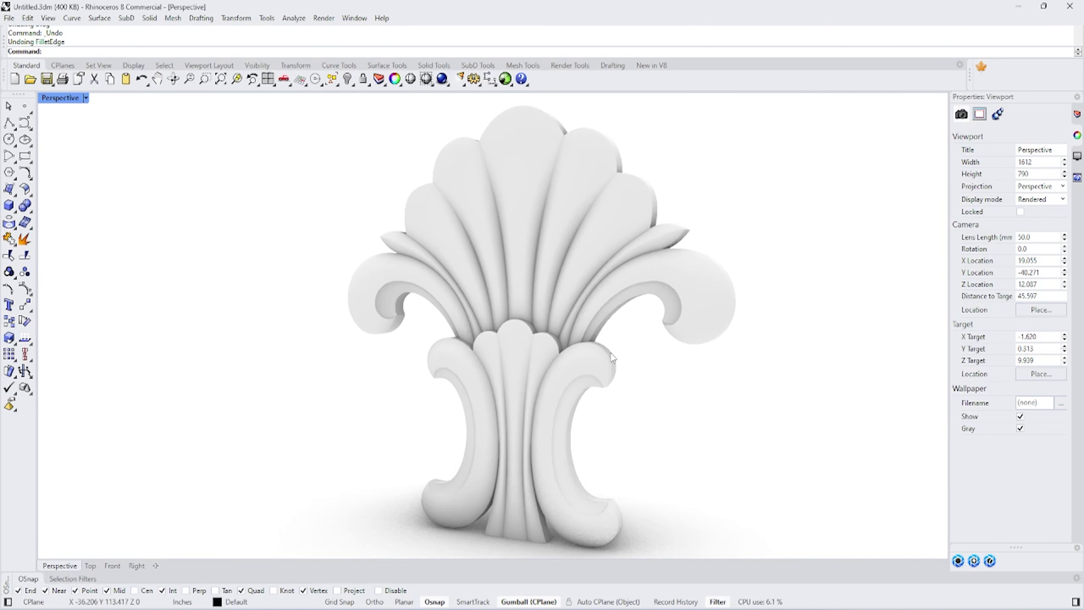